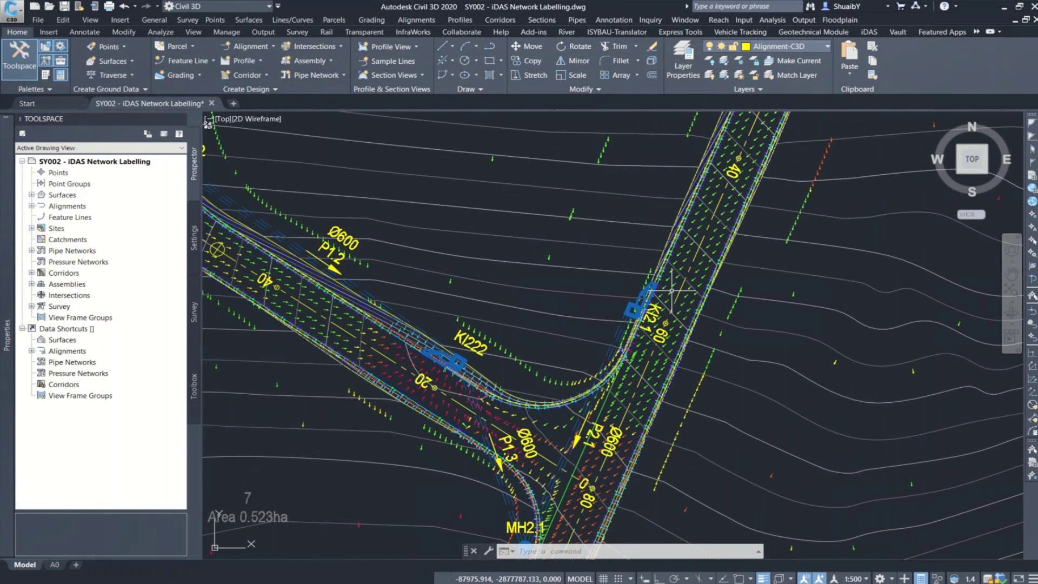
Inspect the pipe and structure labels along branch 2 from KI2.1 through MH2.1, MH2.2 and MH2.3 to the outfall
middle_click_drag(671, 290, 676, 247)
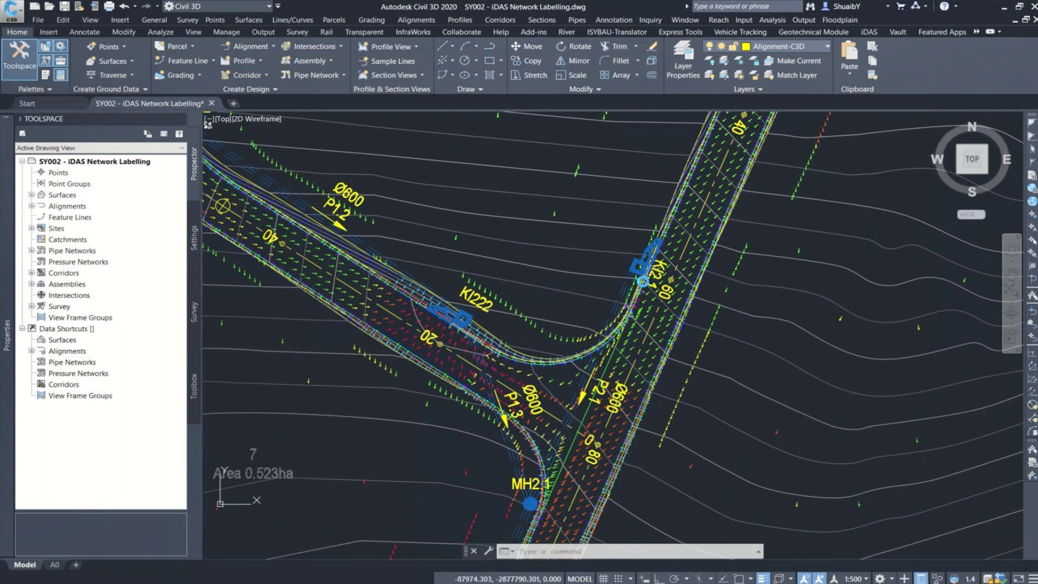
scroll(656, 277, "up", 5)
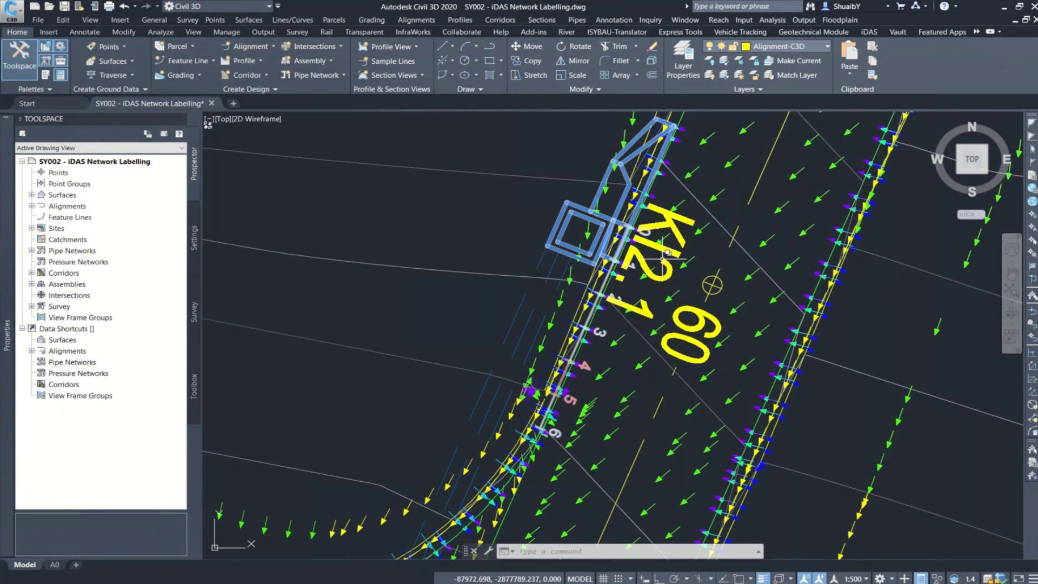
scroll(664, 256, "down", 4)
middle_click_drag(643, 366, 746, 147)
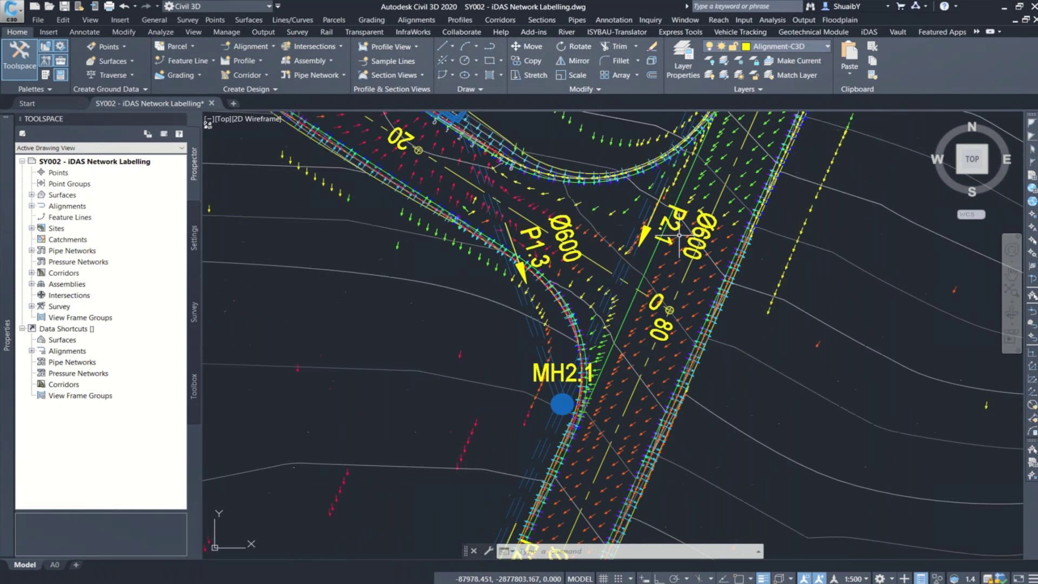
left_click(680, 235)
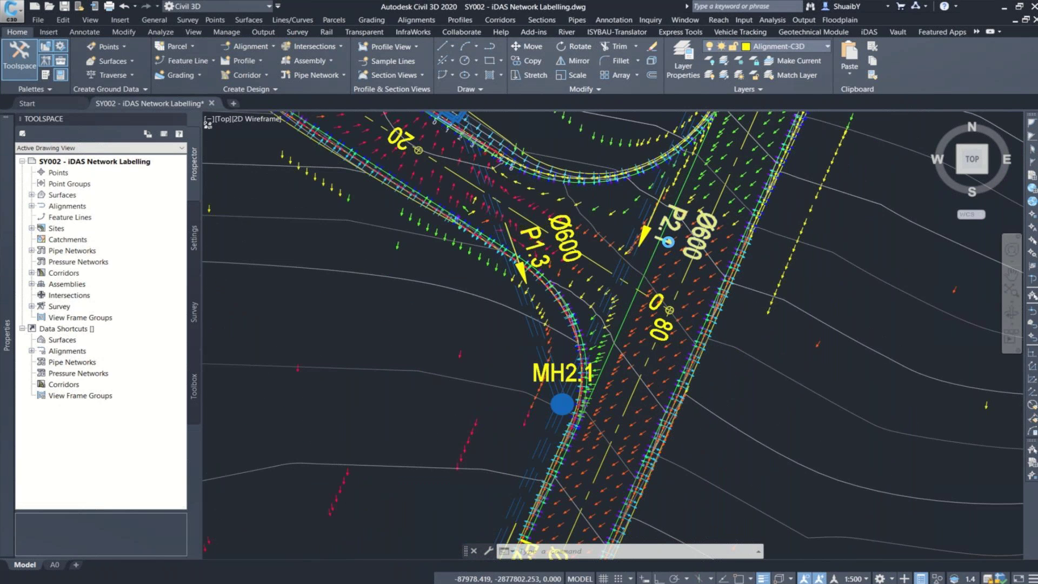
scroll(668, 242, "down", 4)
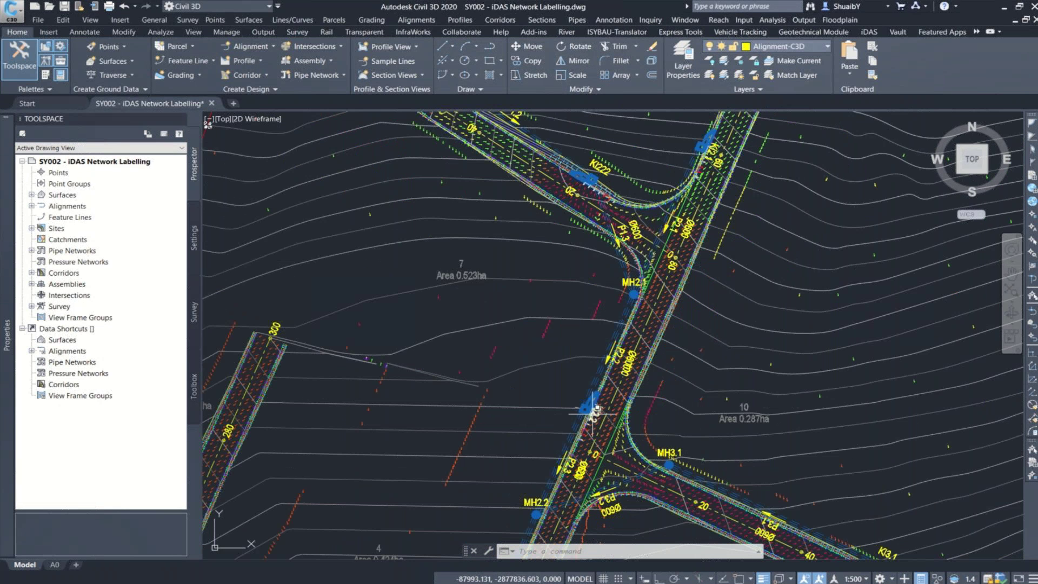
middle_click_drag(594, 409, 694, 193)
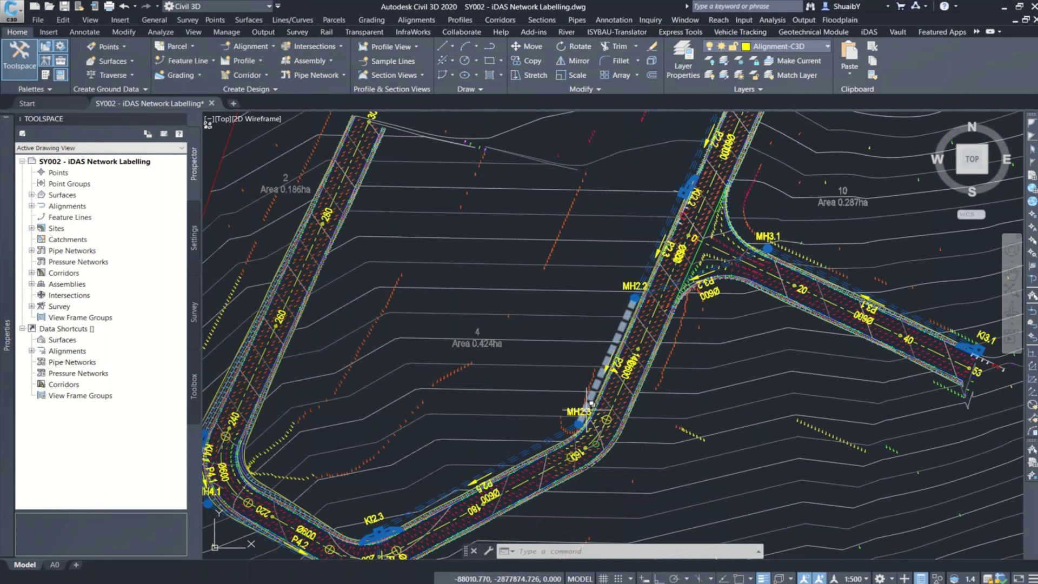
middle_click_drag(408, 514, 405, 338)
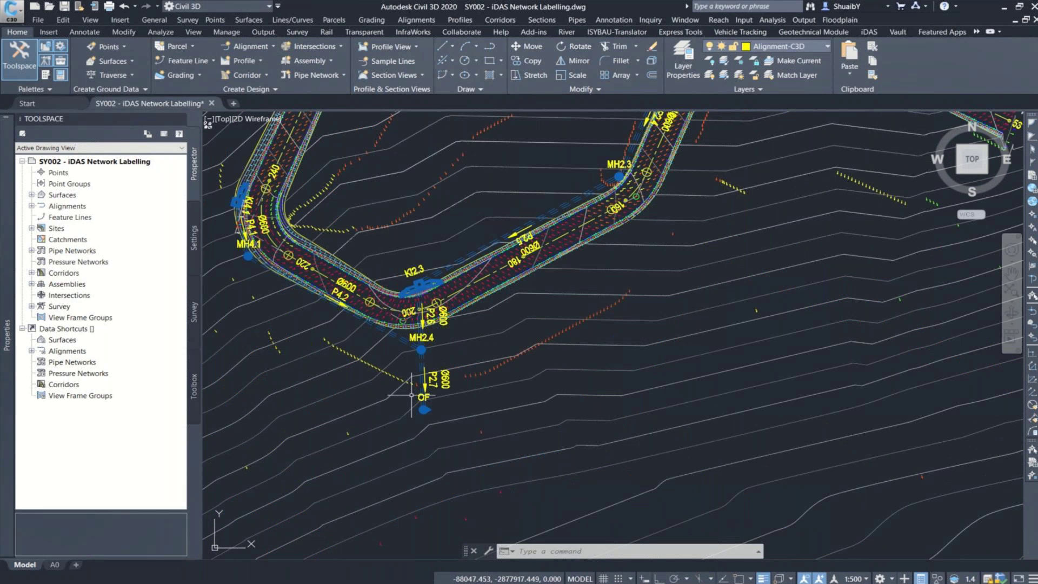
middle_click_drag(244, 149, 336, 286)
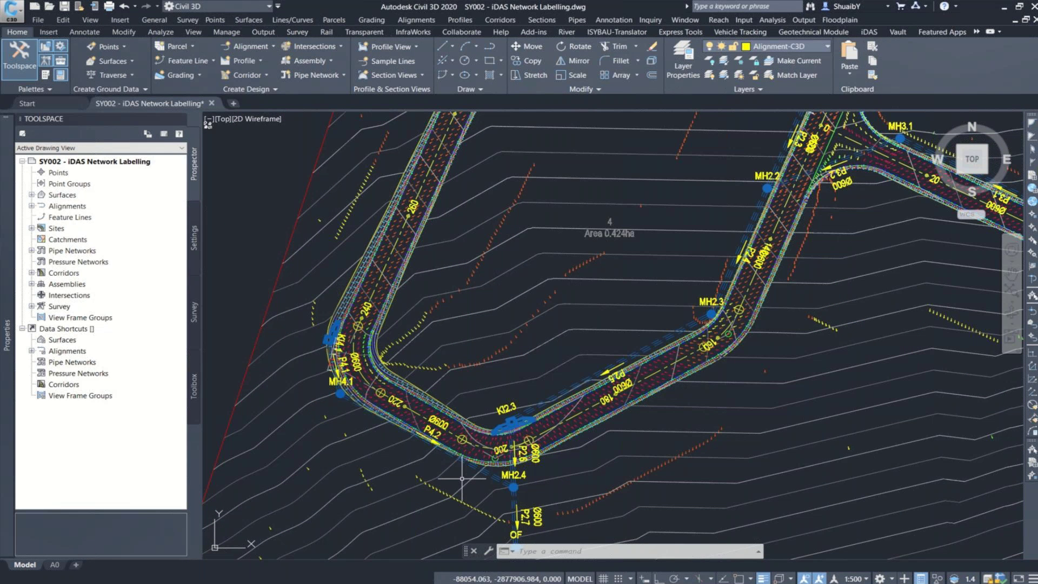
Inspect the numbering of branch 4 from its kerb inlet and of branch 3 from KI3.1 through MH3.1 to MH2.2
left_click(336, 330)
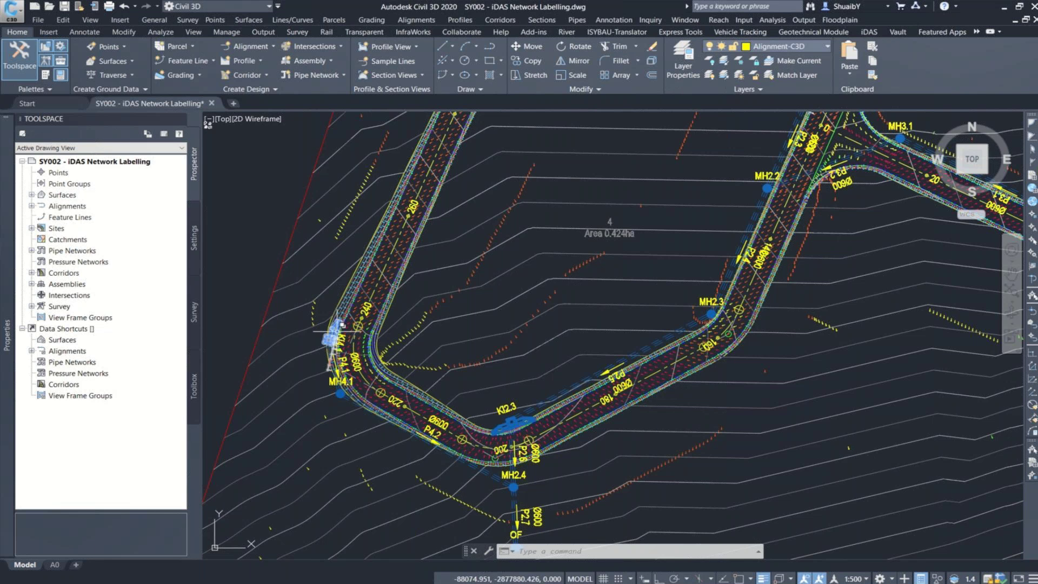
scroll(336, 331, "up", 4)
scroll(371, 351, "down", 5)
middle_click_drag(682, 322, 727, 309)
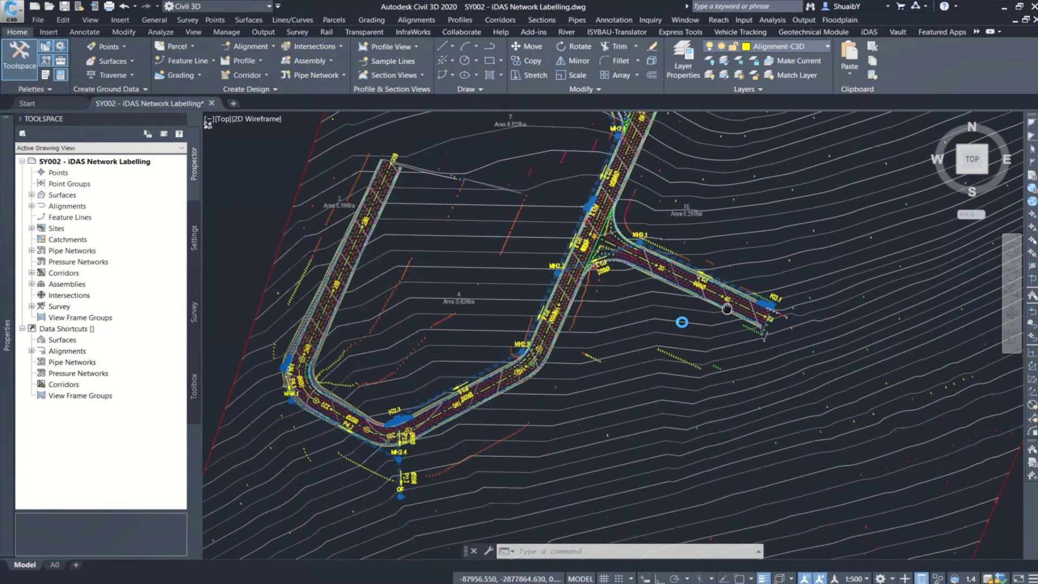
scroll(751, 351, "up", 4)
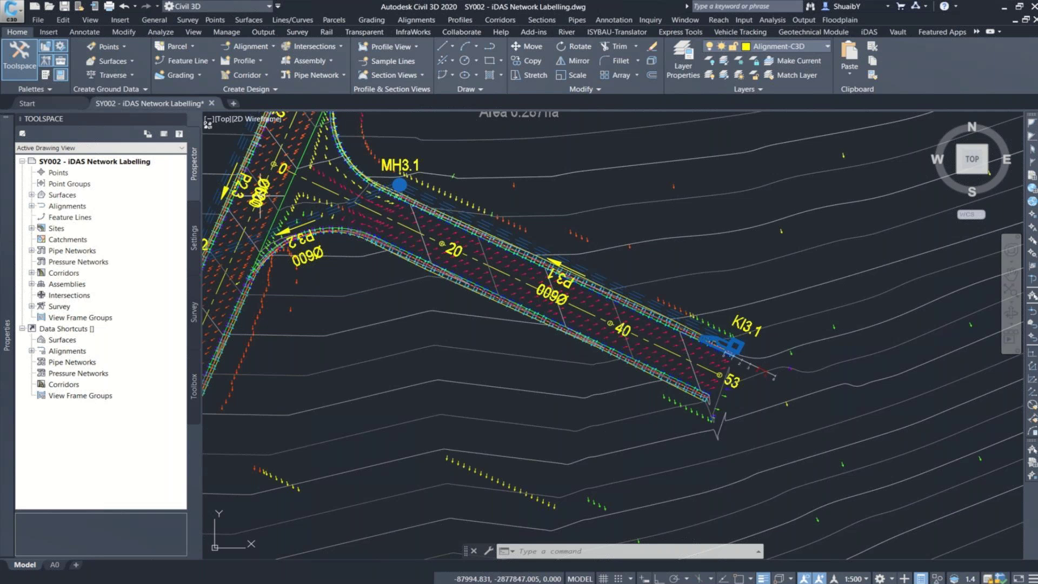
middle_click_drag(244, 224, 378, 299)
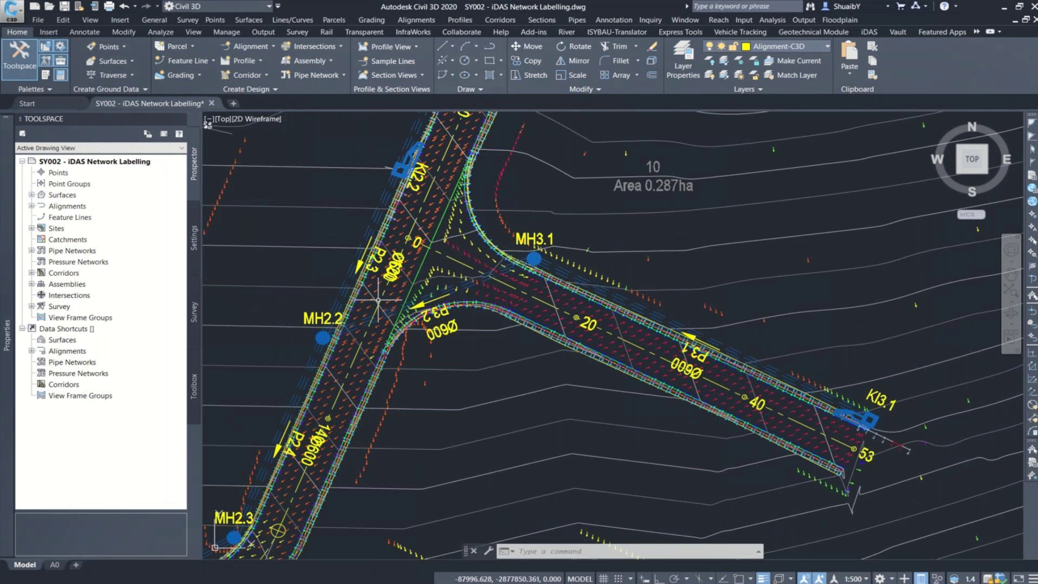
middle_click_drag(576, 208, 614, 352)
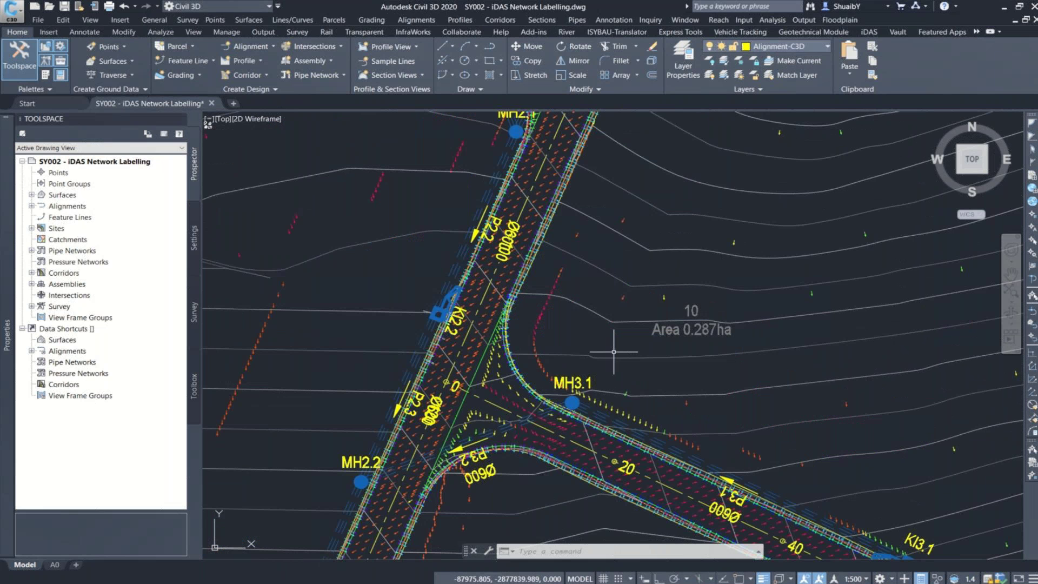
scroll(614, 352, "down", 3)
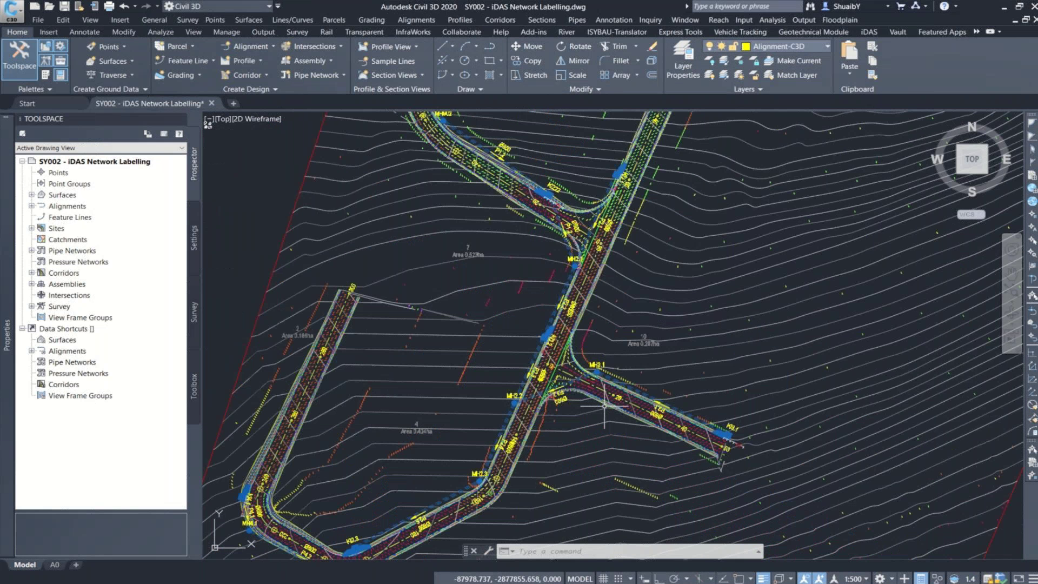
scroll(605, 404, "up", 5)
middle_click_drag(698, 394, 450, 252)
scroll(797, 360, "down", 2)
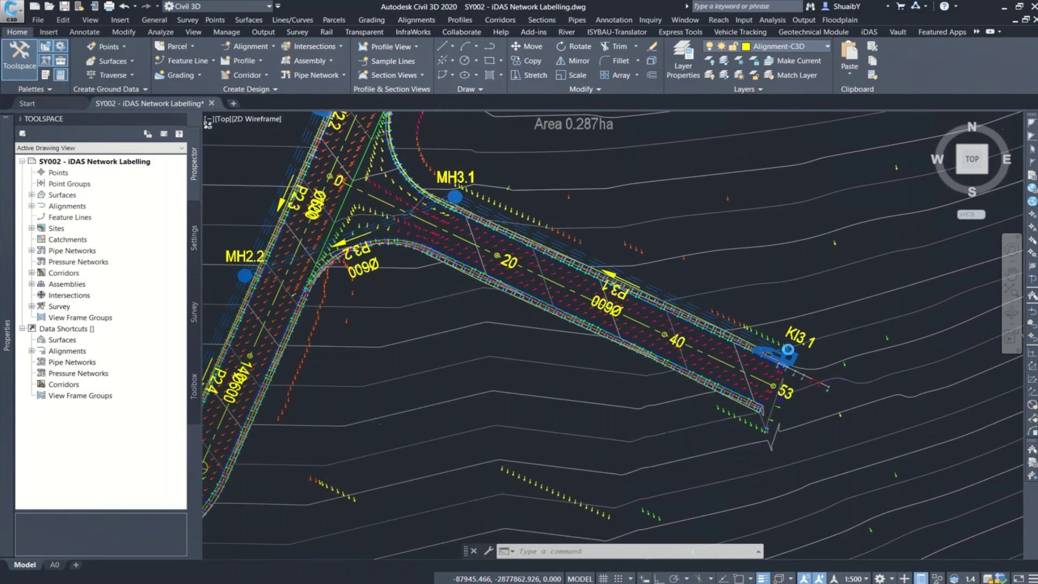
scroll(698, 336, "down", 3)
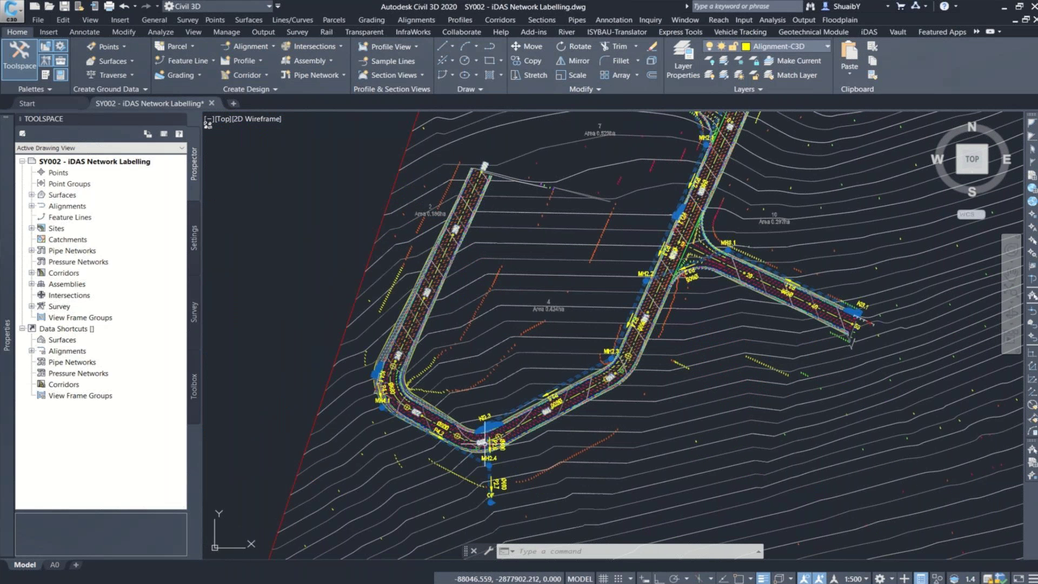
Inspect kerb inlet KI2.3 and the branch 4 inlet at the road bends above the outfall
scroll(445, 431, "up", 2)
scroll(445, 431, "up", 4)
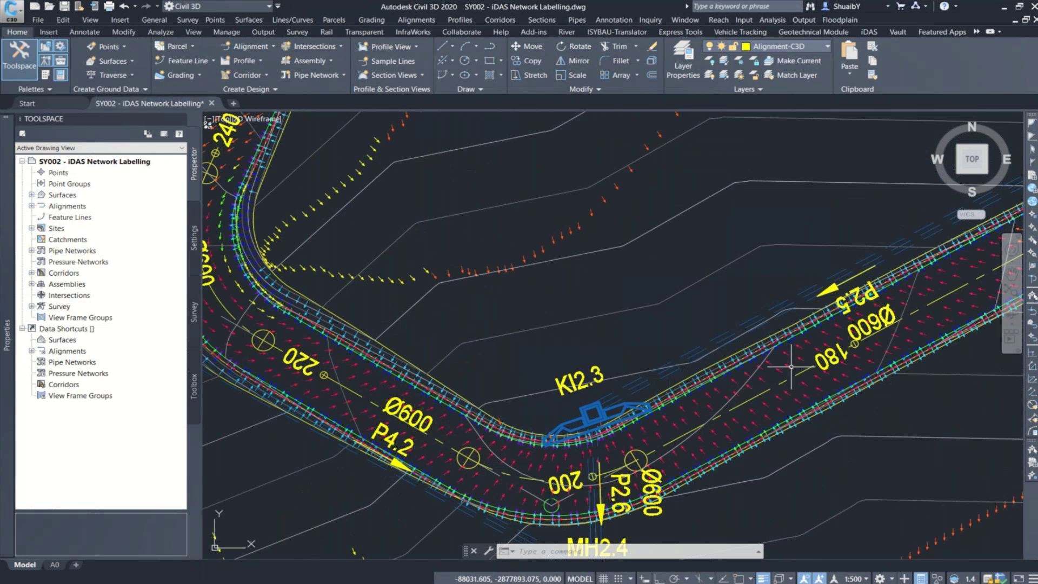
left_click(594, 430)
scroll(602, 425, "down", 4)
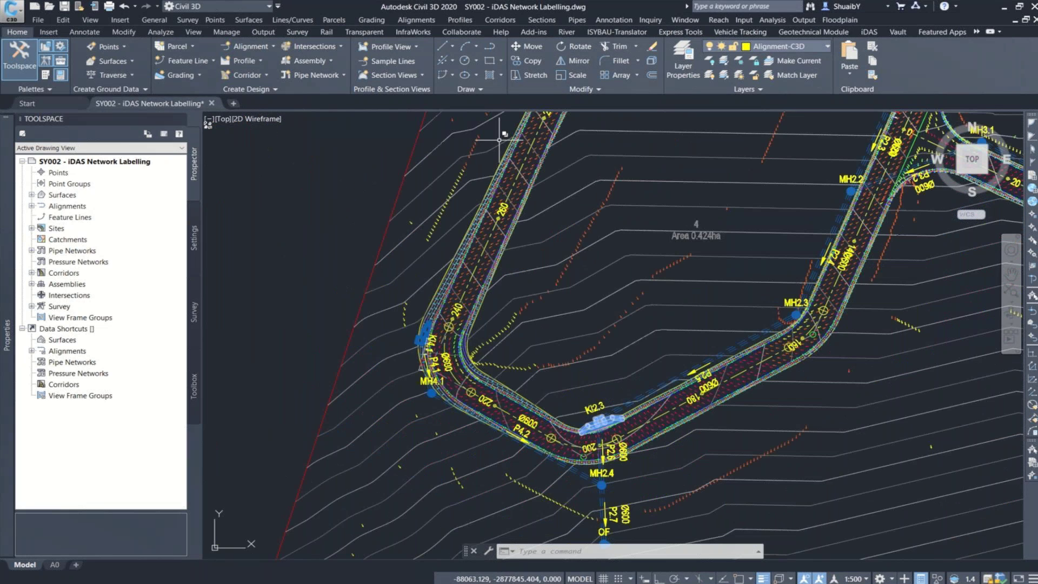
key("Escape")
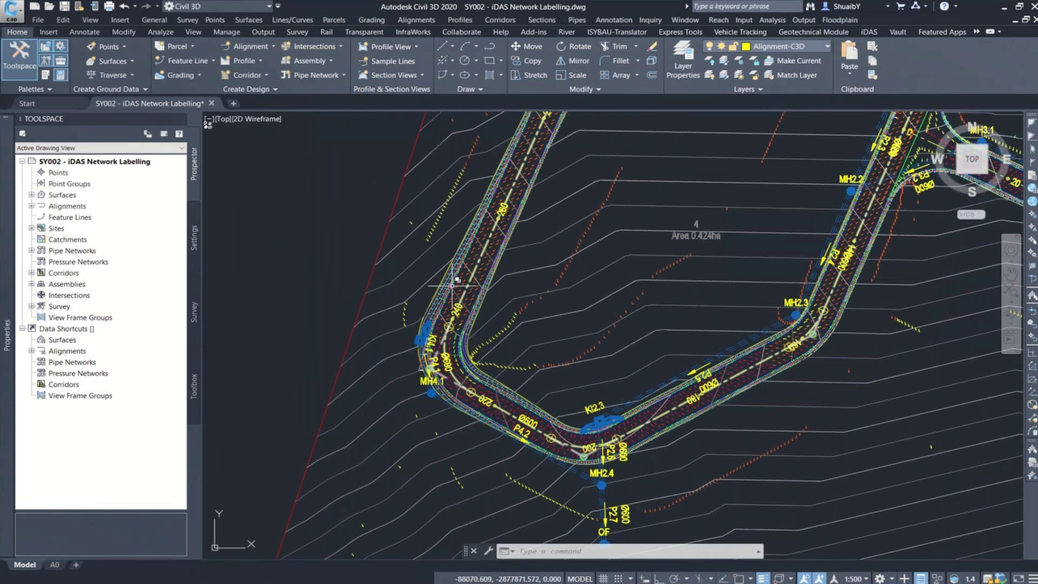
scroll(423, 326, "up", 4)
scroll(423, 329, "down", 4)
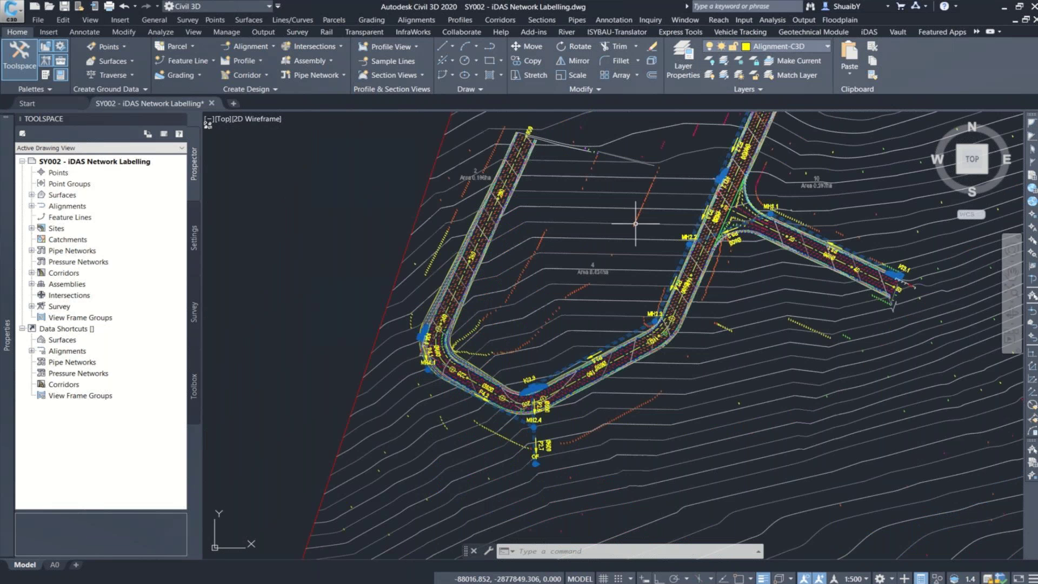
Inspect the names of the structures and pipes on the upper branch from MH10000 through MH902 and KI222 to MH2.1
mouse_move(635, 224)
middle_mouse_down()
mouse_move(546, 252)
mouse_move(493, 348)
mouse_move(495, 393)
middle_mouse_up()
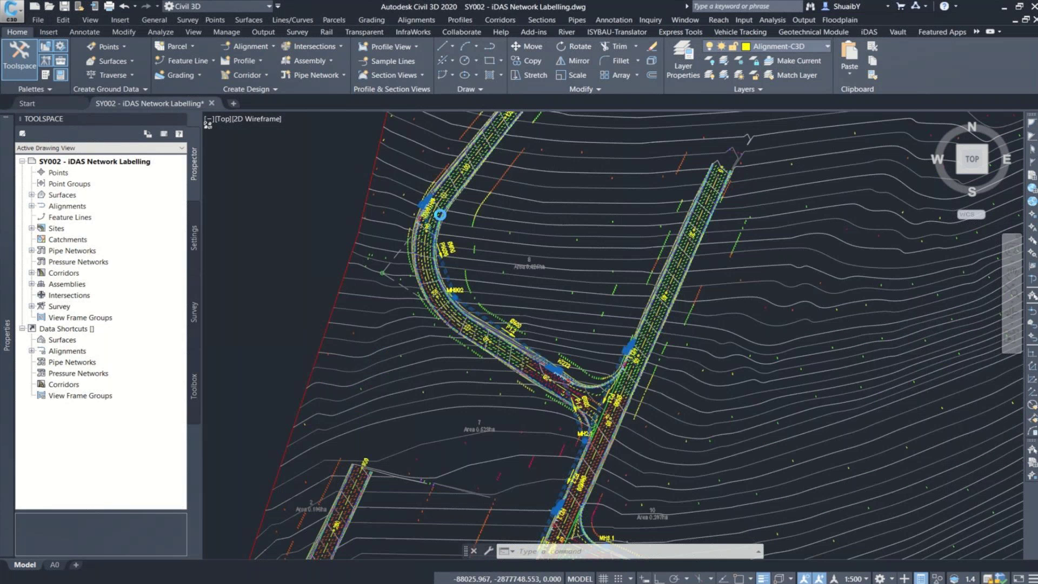
scroll(440, 214, "up", 6)
scroll(452, 288, "down", 3)
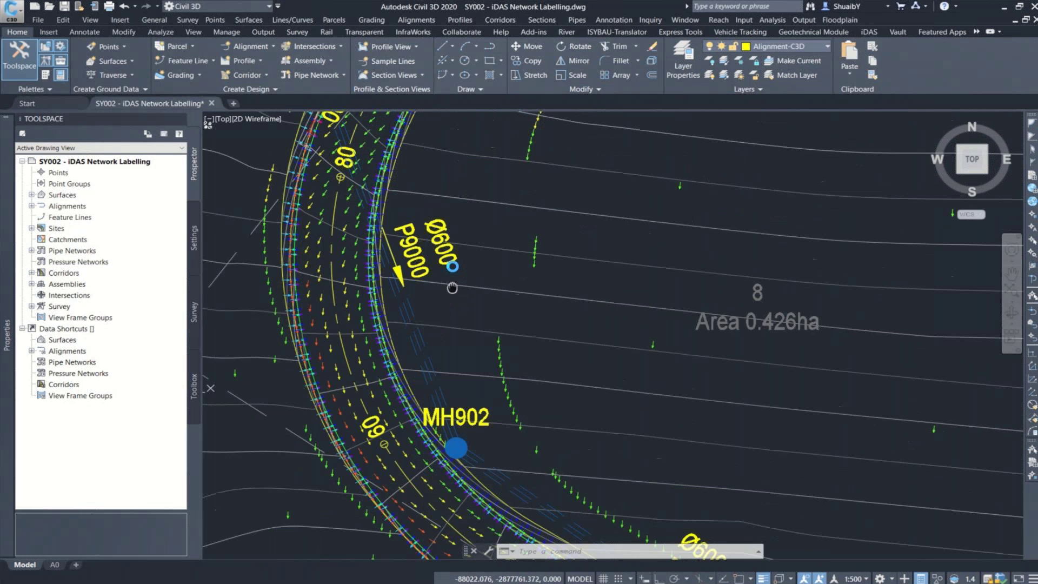
scroll(452, 288, "down", 2)
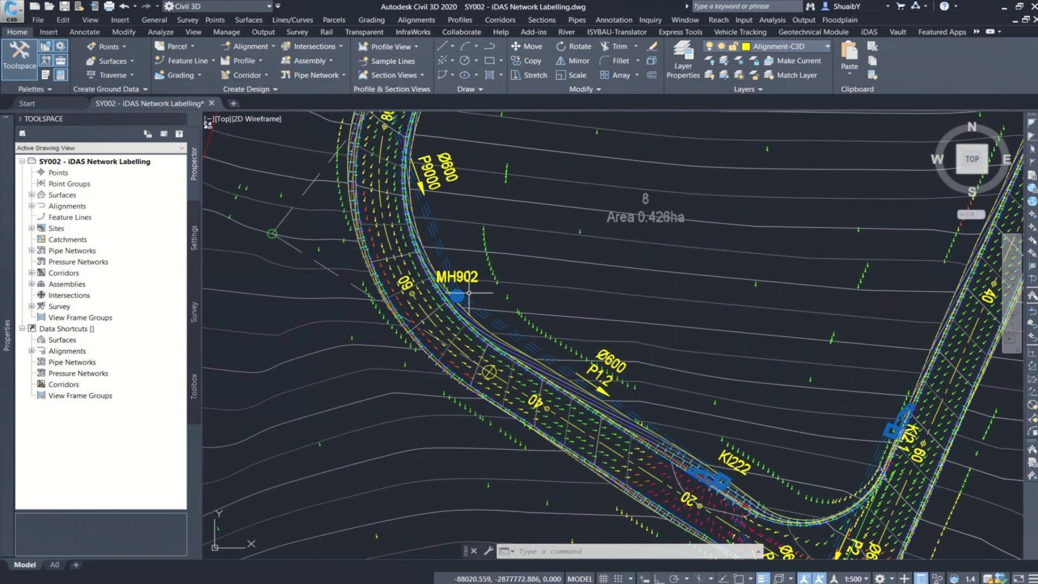
left_click(606, 377)
mouse_move(791, 486)
middle_mouse_down()
mouse_move(731, 394)
mouse_move(610, 457)
middle_mouse_up()
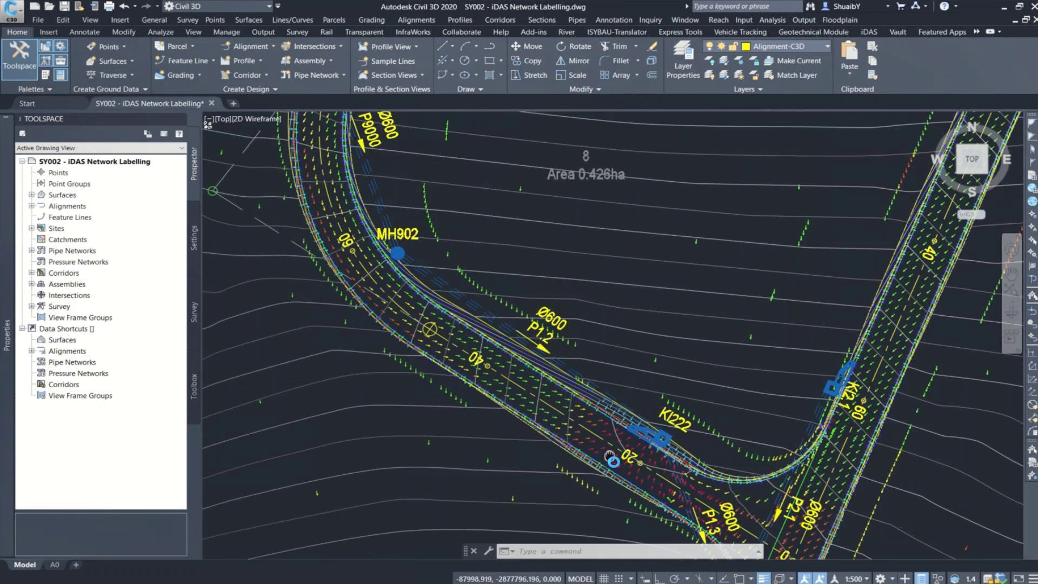
scroll(532, 367, "down", 2)
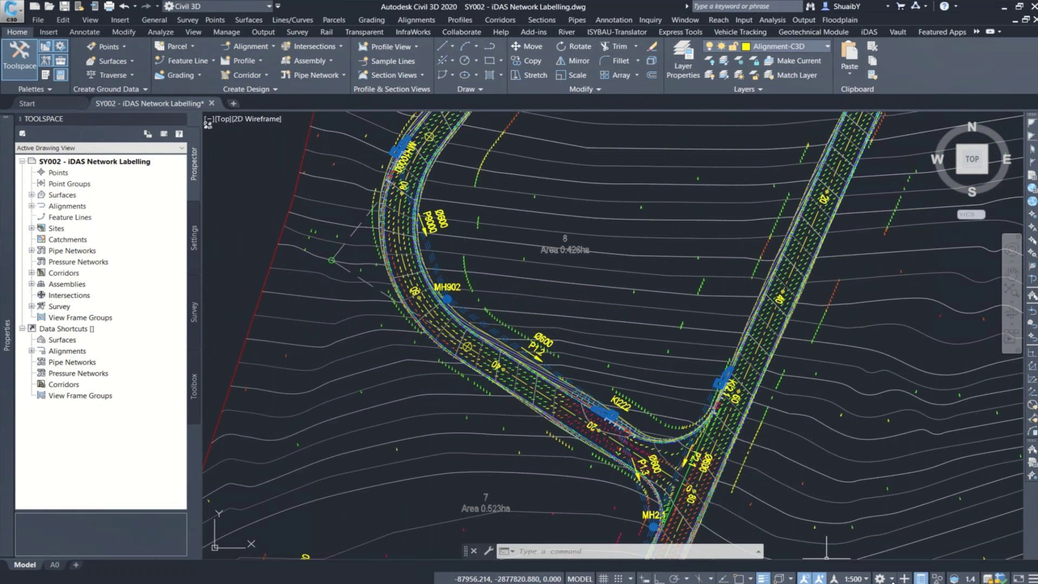
left_click(920, 579)
mouse_move(568, 201)
middle_mouse_down()
mouse_move(600, 318)
mouse_move(617, 244)
middle_mouse_up()
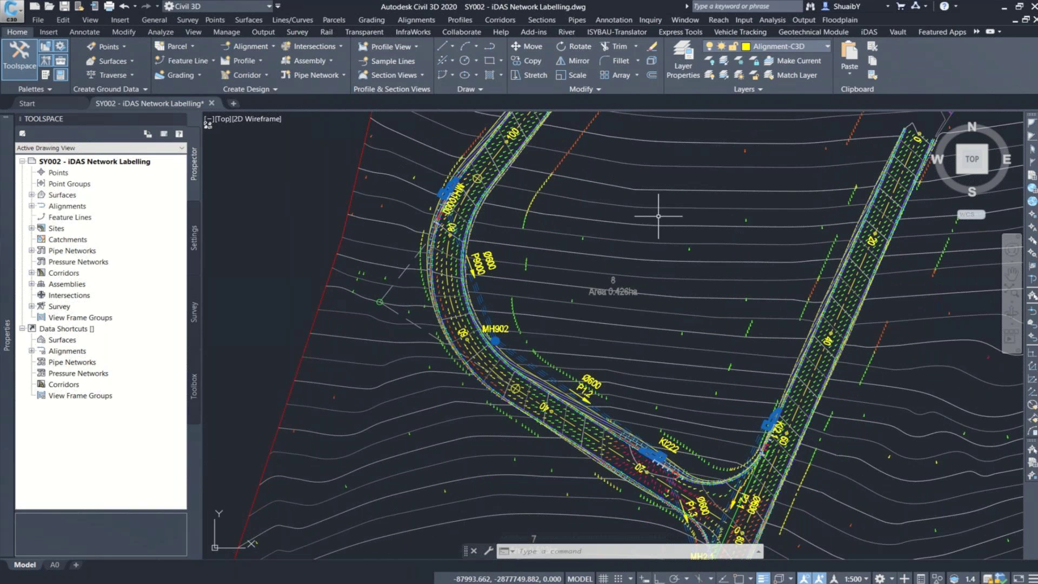
Start renaming connected pipe network parts and select structure MH10000 as the first part of the path
left_click(582, 18)
mouse_move(595, 184)
left_click(774, 218)
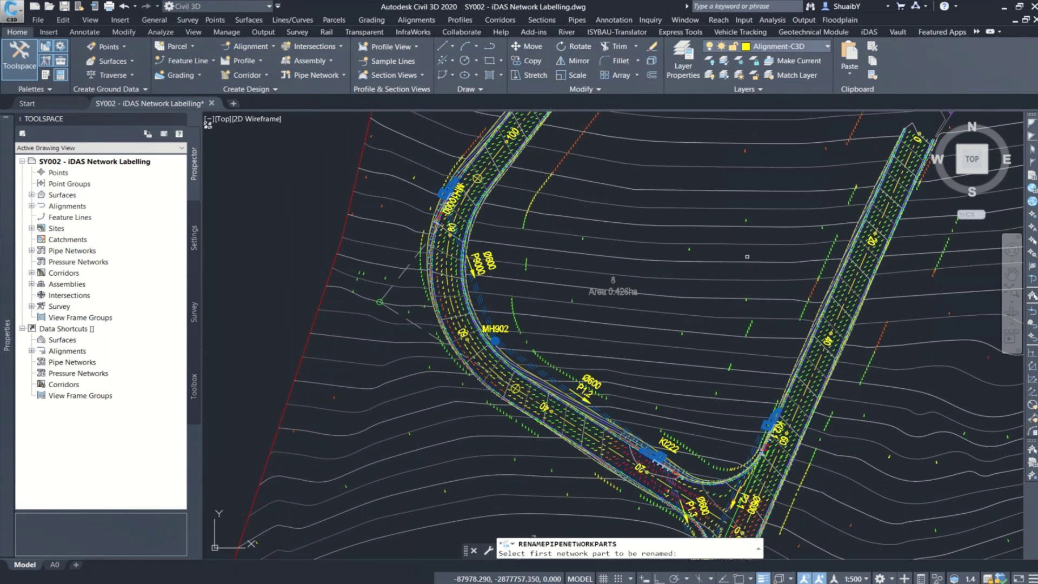
scroll(435, 184, "up", 2)
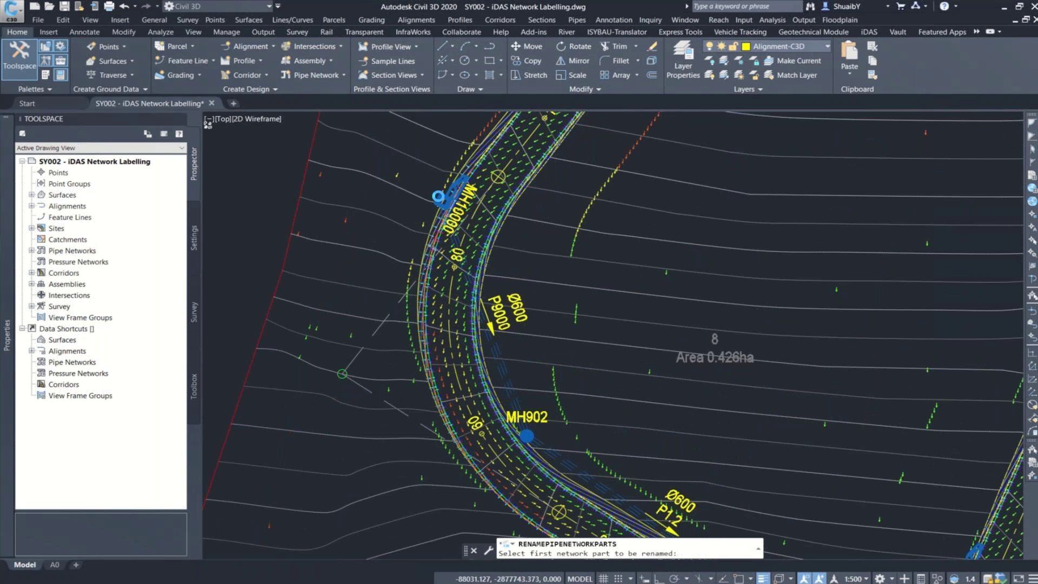
scroll(430, 205, "up", 3)
left_click(423, 218)
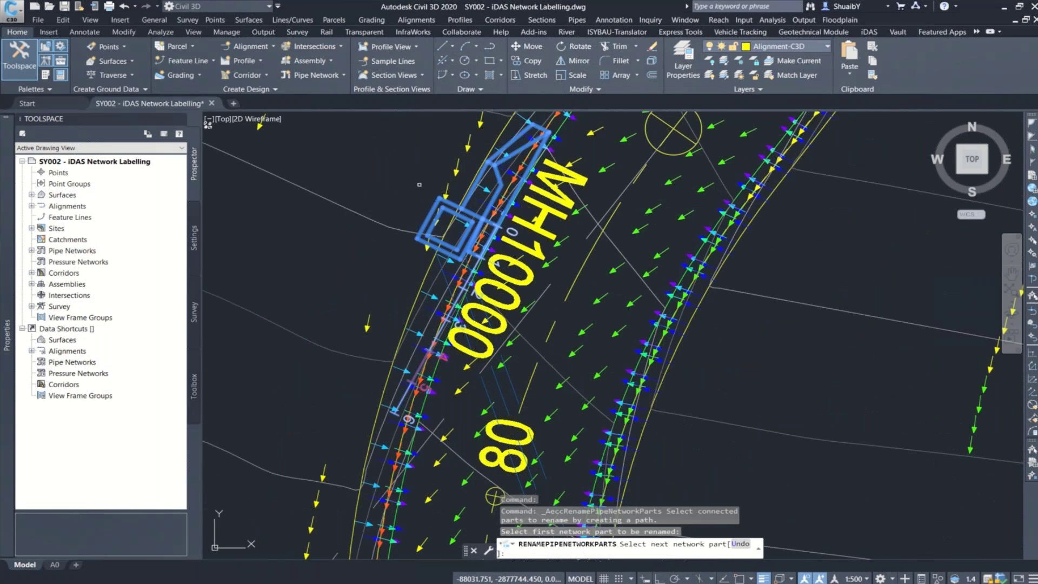
Extend the rename path from MH10000 down the upper branch through pipe P1.3, stopping short of MH2.1, and finish the part selection
scroll(419, 184, "down", 7)
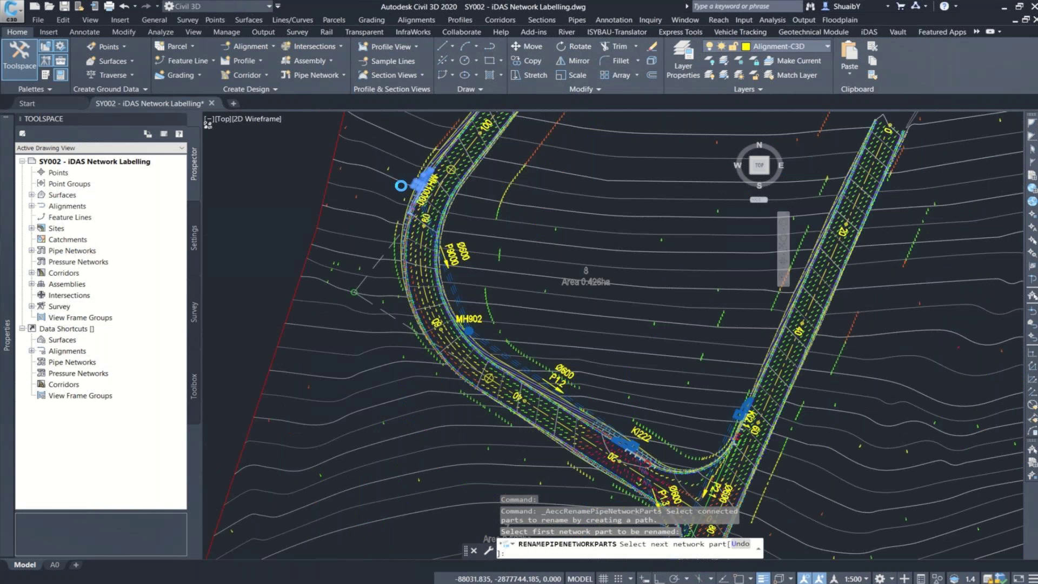
scroll(401, 186, "down", 2)
middle_click_drag(540, 378, 506, 322)
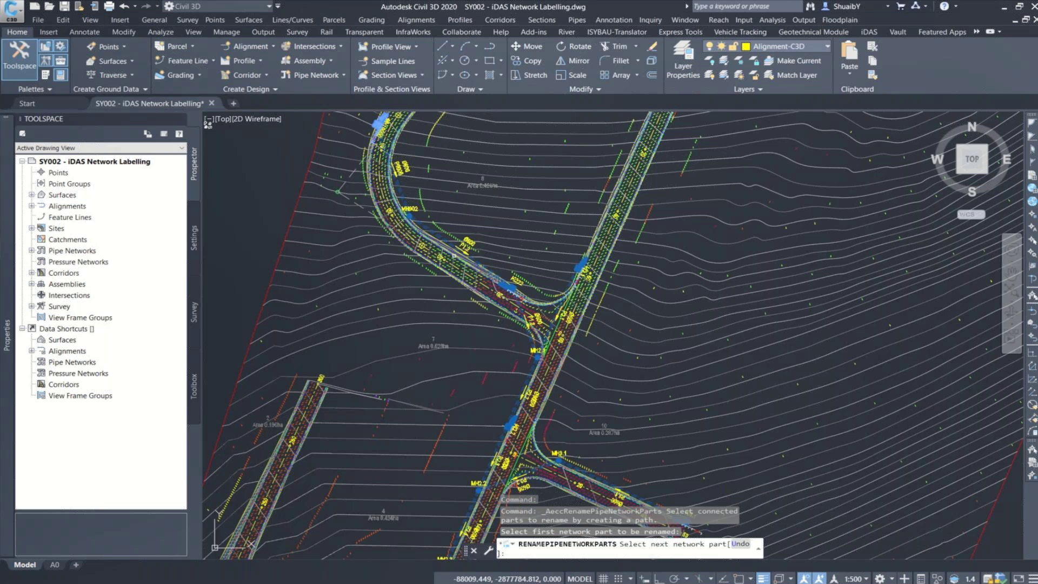
scroll(447, 243, "up", 4)
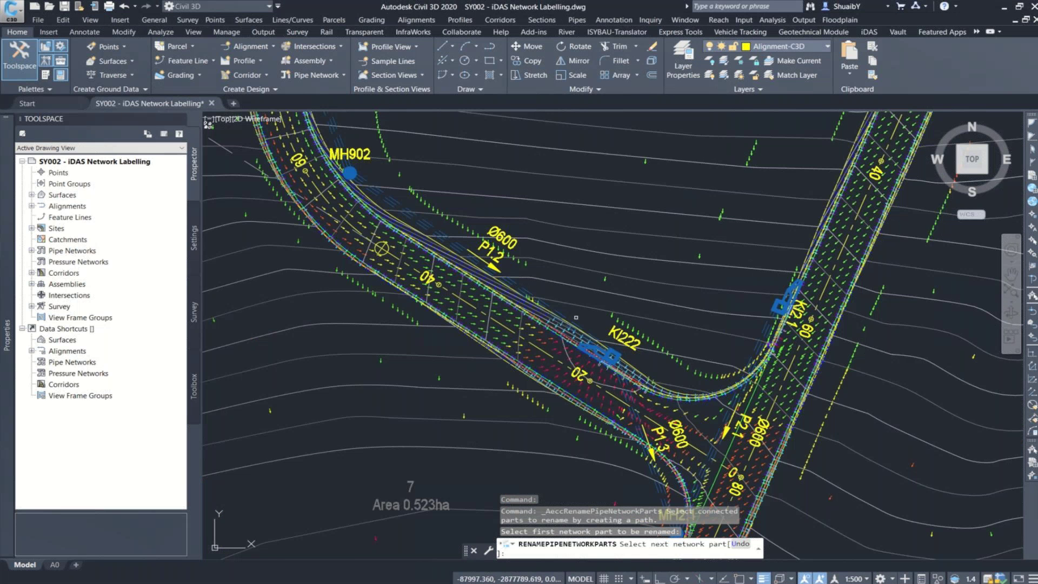
middle_click_drag(626, 431, 608, 271)
scroll(656, 372, "up", 6)
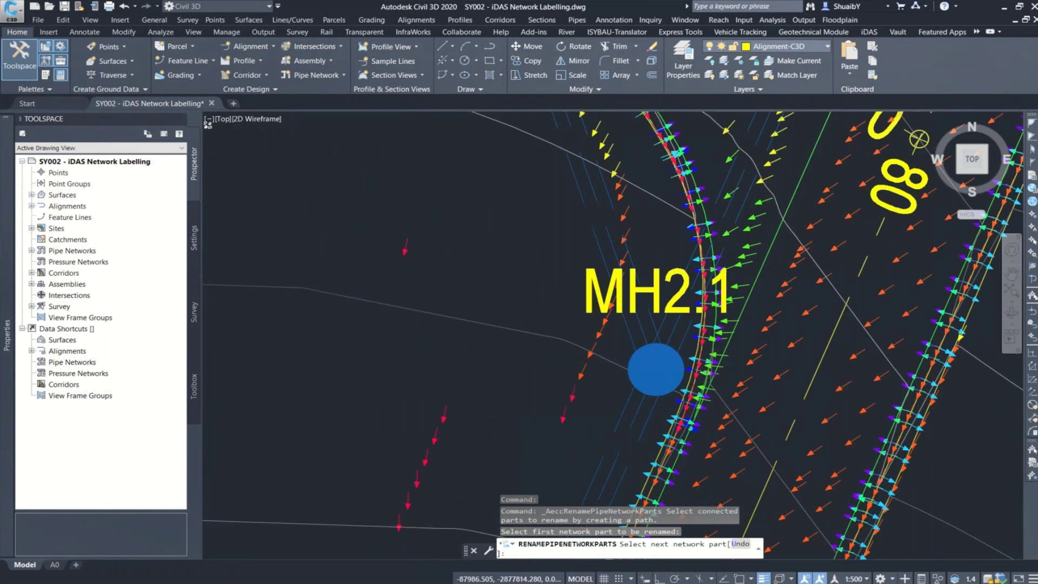
scroll(619, 326, "up", 2)
left_click(616, 360)
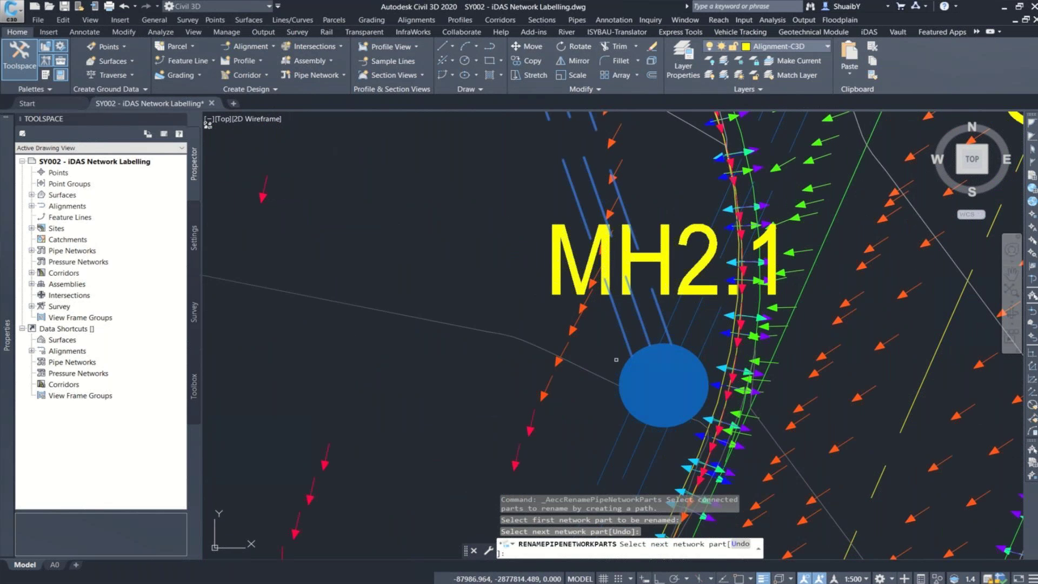
scroll(622, 378, "down", 8)
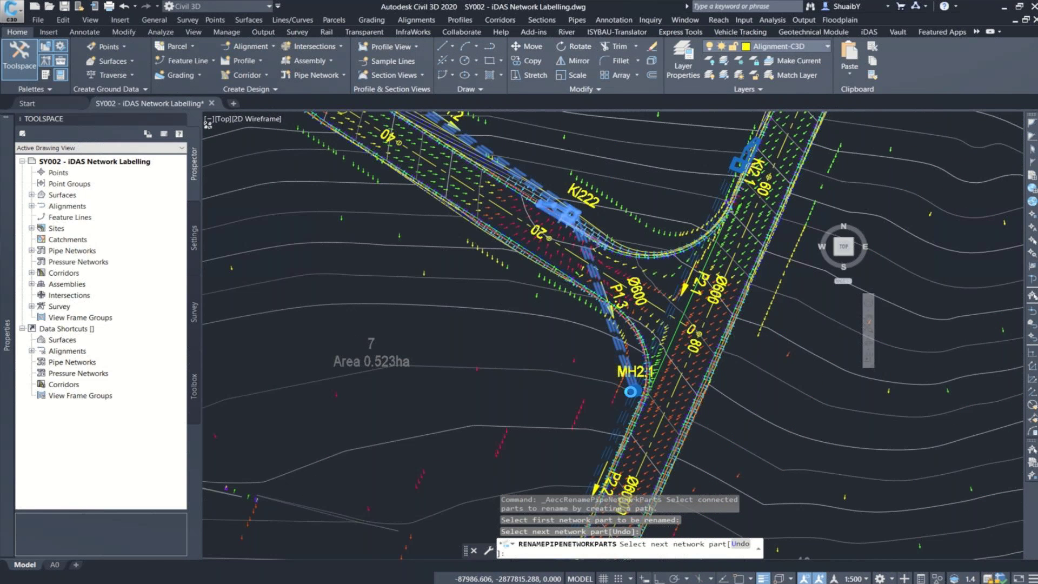
scroll(630, 386, "down", 4)
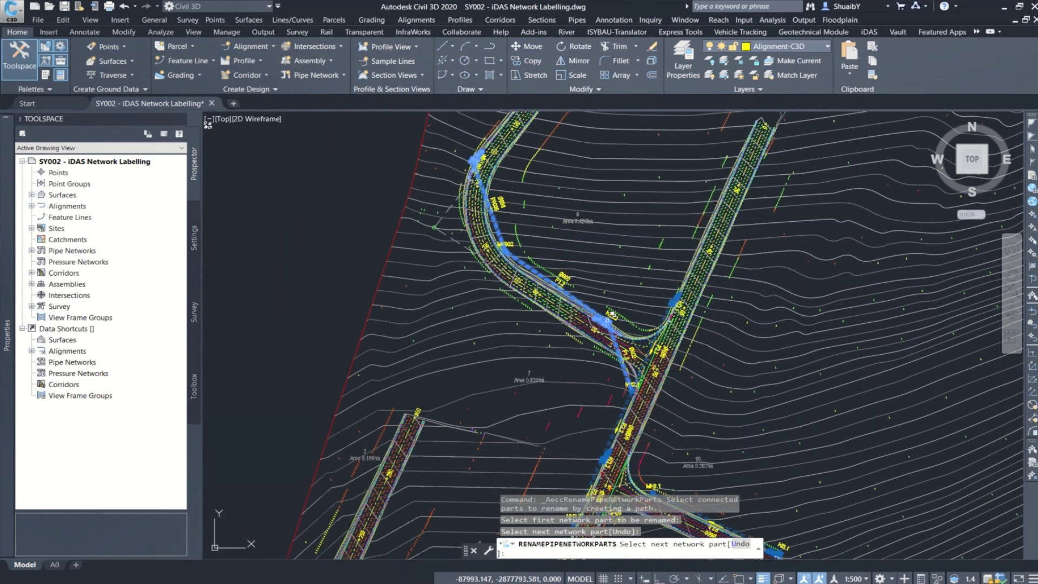
left_click(634, 384)
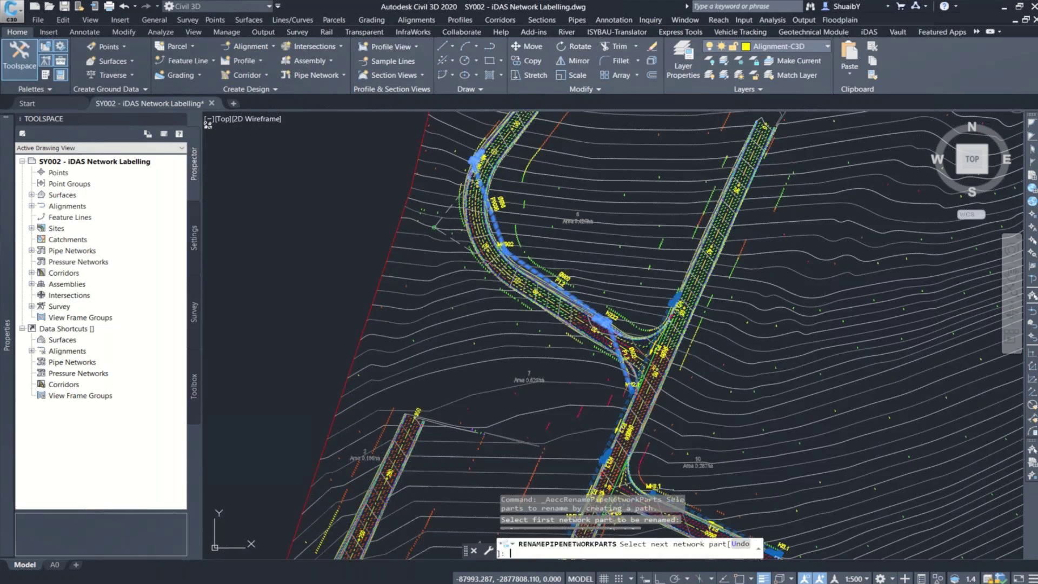
key("Return")
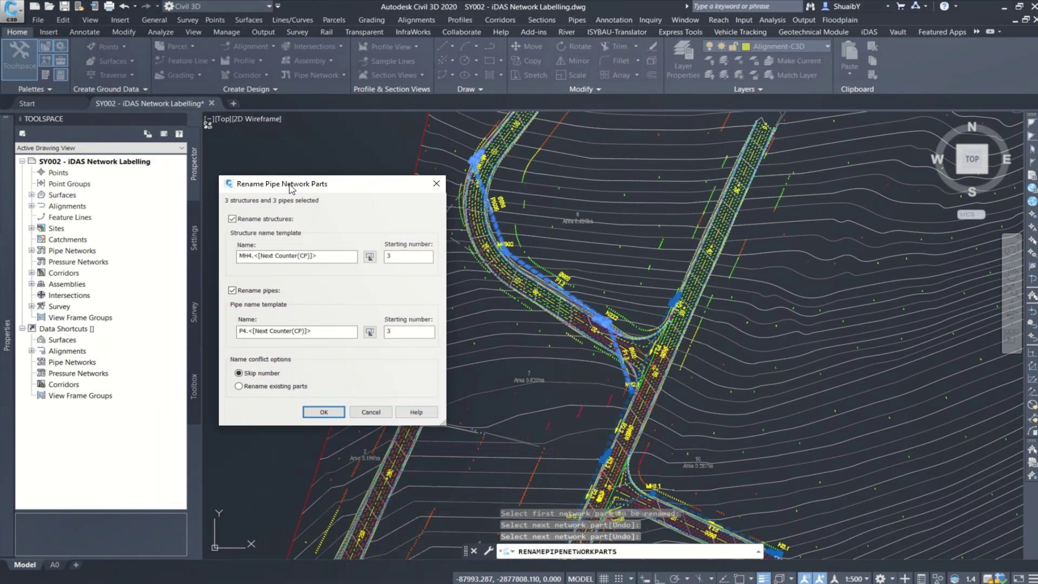
Set the structure name template to MH1.<[Next Counter(CP)]> with starting number 1
type(".")
key("Delete")
type("1")
double_click(408, 258)
type("1")
Set the pipe name template to P1.<[Next Counter(CP)]> starting at 1, choose to rename existing parts, and apply the renaming
left_click(247, 331)
double_click(410, 332)
type("1")
left_click(292, 386)
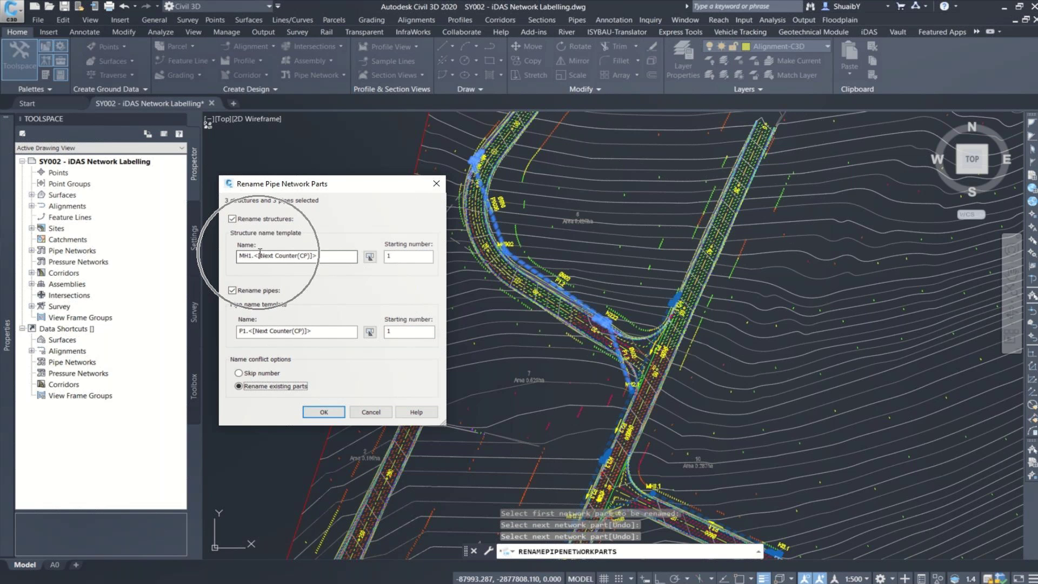
left_click(248, 334)
key("Tab")
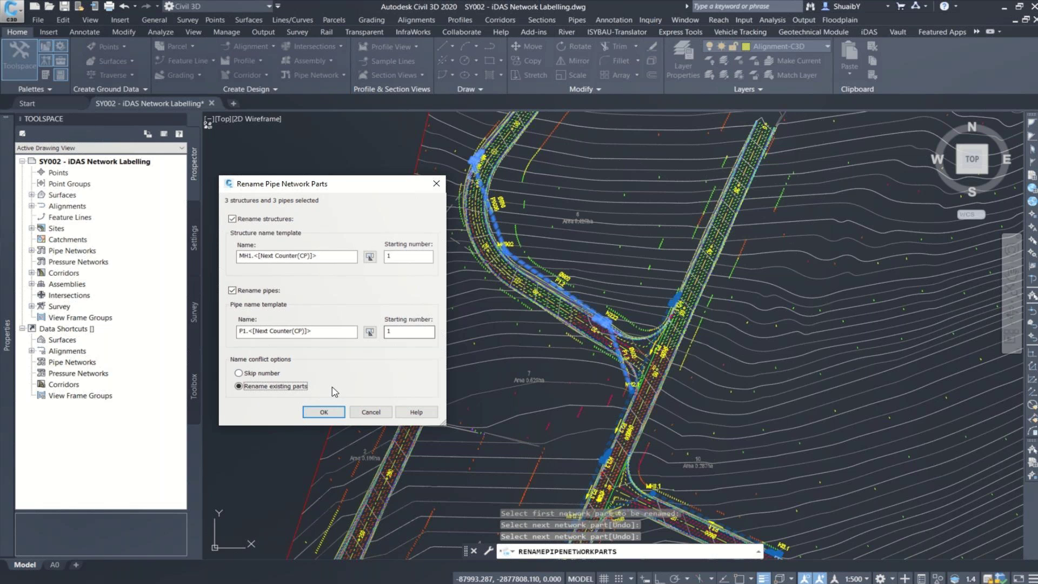
left_click(323, 412)
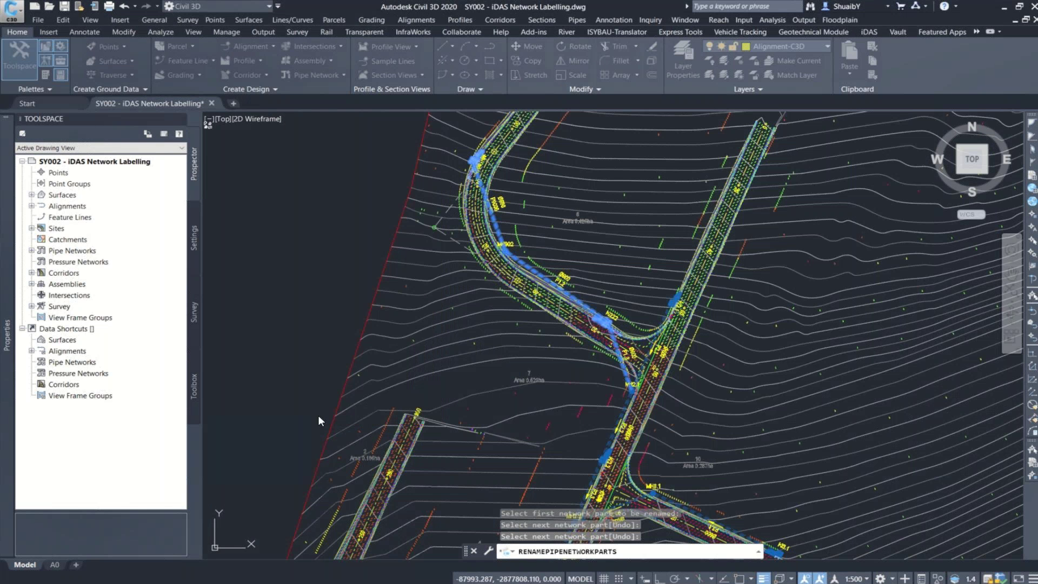
Check the new structure and pipe labels along the upper branch from its first kerb inlet to pipe P1.3
scroll(474, 158, "up", 5)
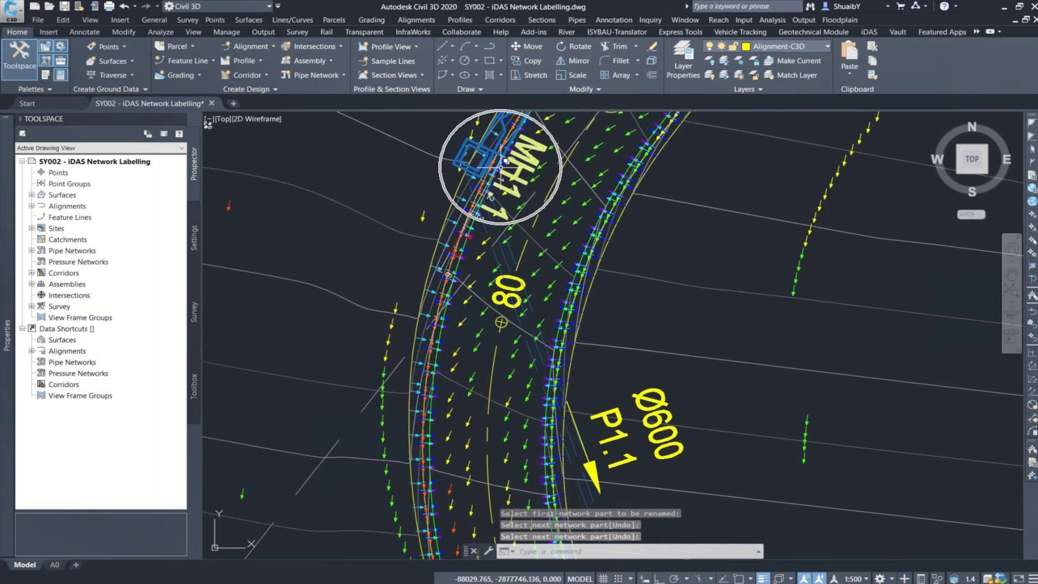
middle_click_drag(591, 414, 500, 260)
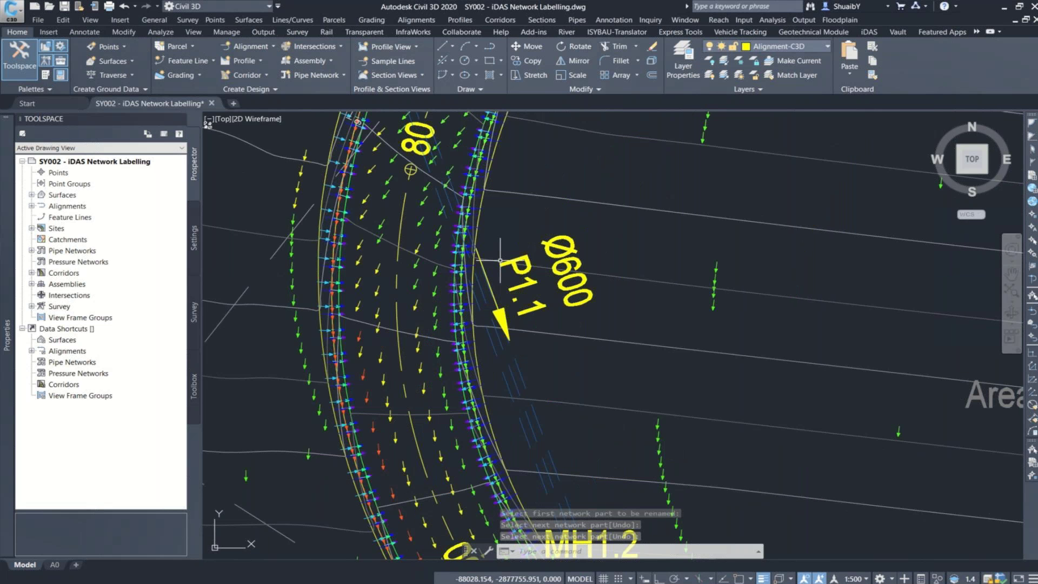
left_click(451, 296)
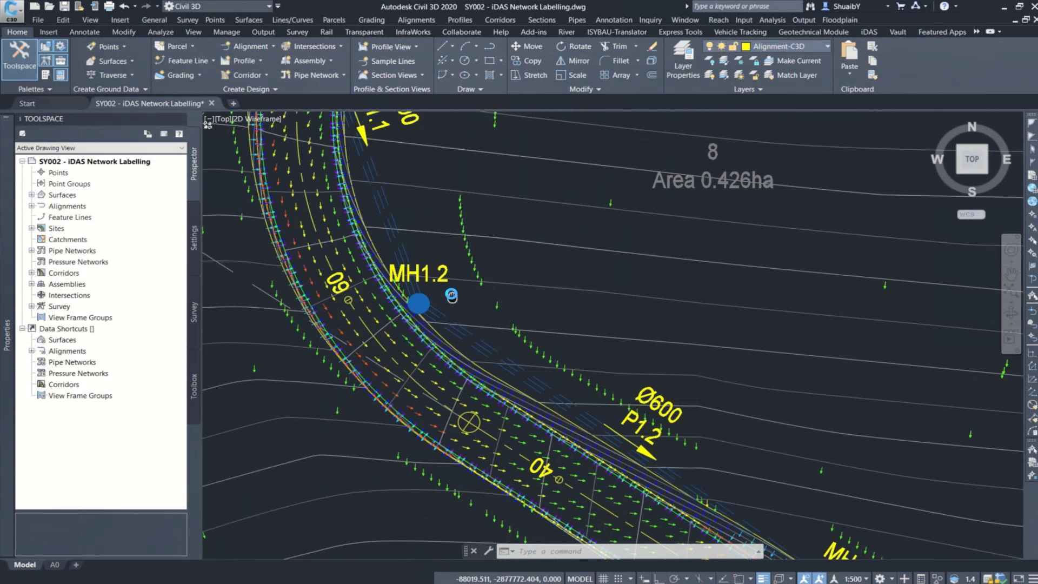
middle_click_drag(452, 296, 443, 289)
left_click(424, 292)
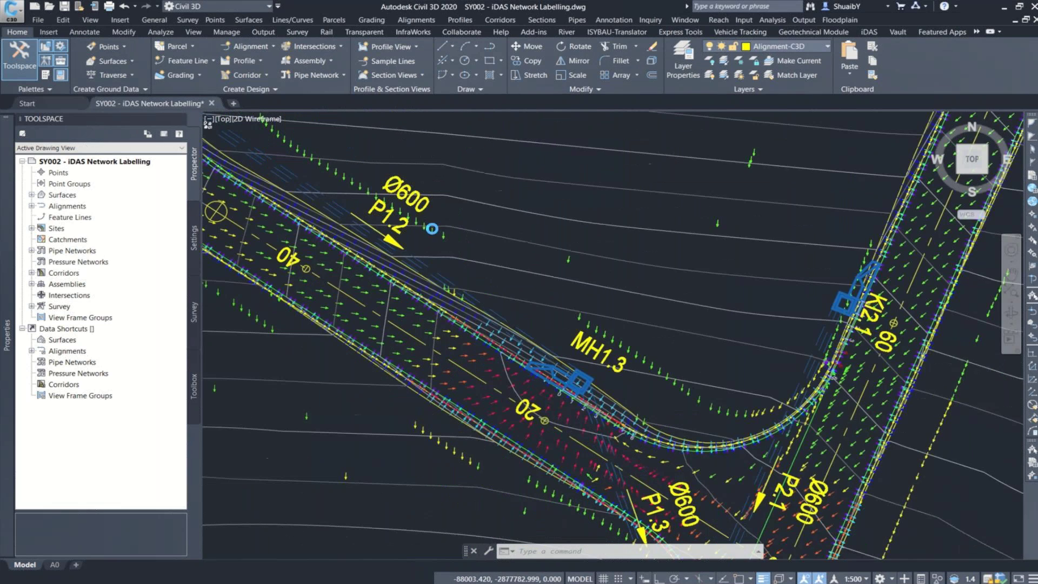
left_click(621, 454)
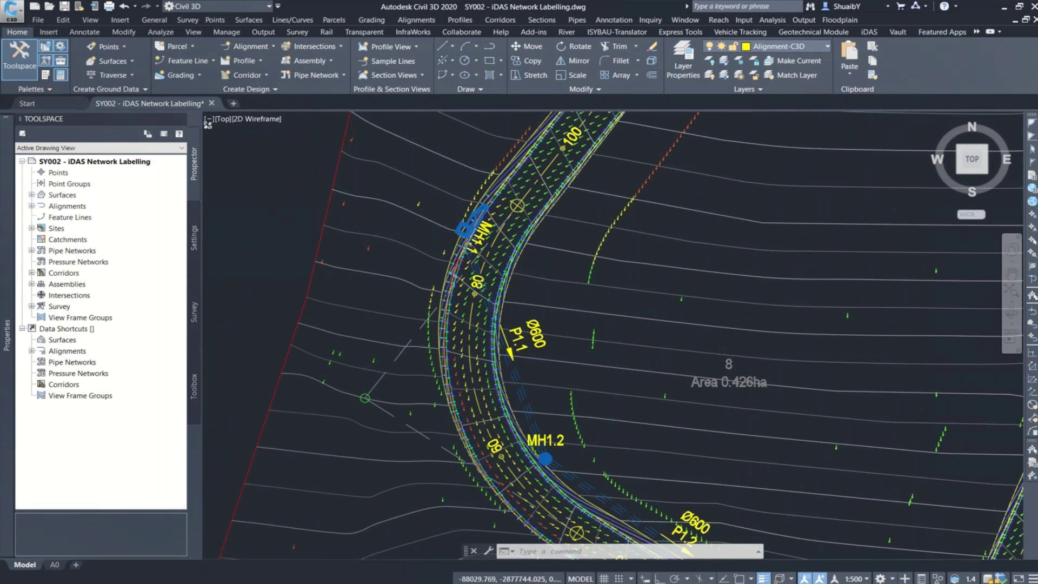
Turn on Quick Properties and rename the kerb inlet at the start of the upper branch as KI1.1
scroll(408, 255, "up", 3)
left_click(410, 257)
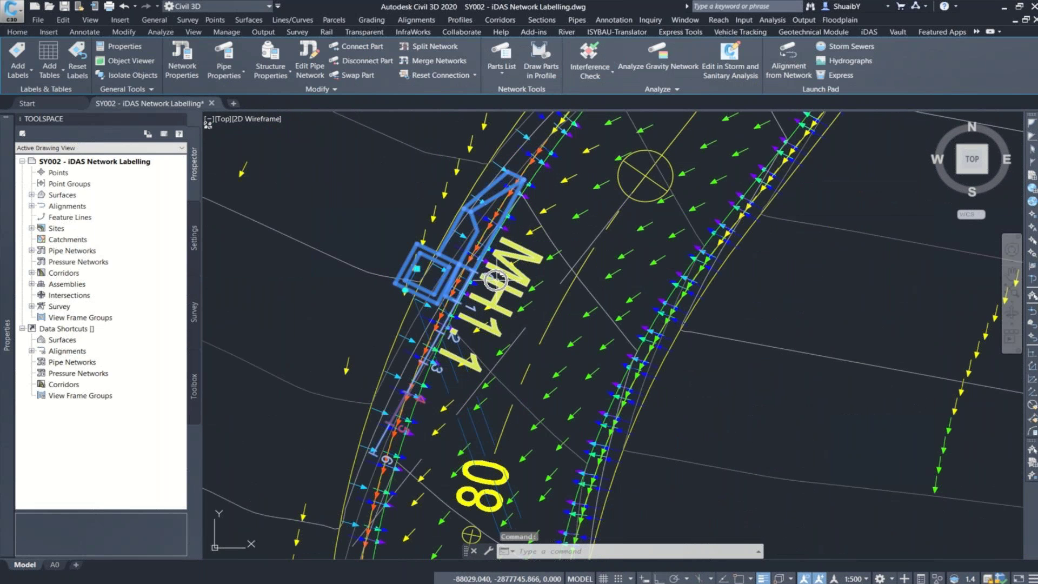
left_click(924, 578)
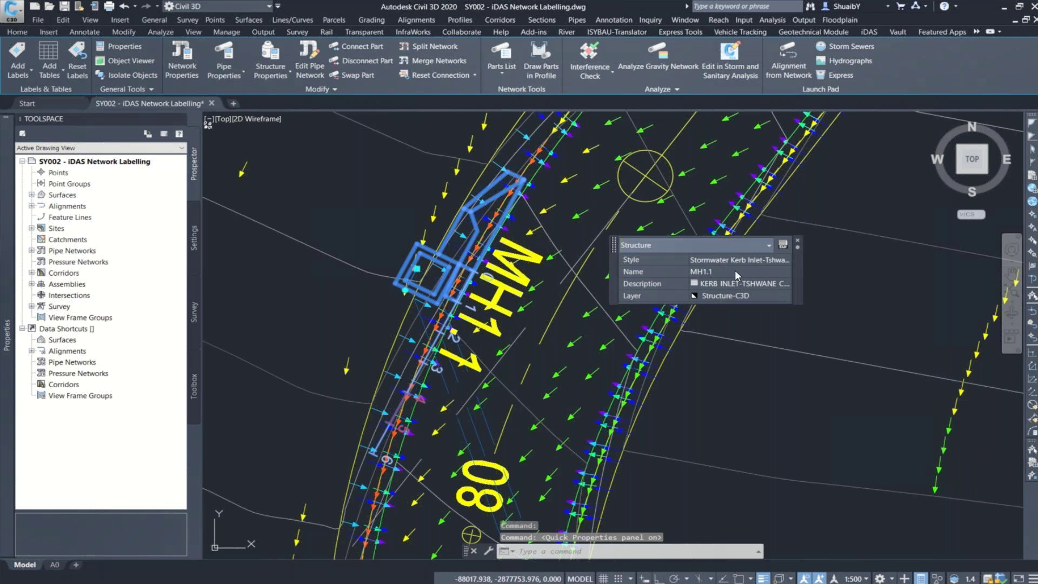
left_click(701, 271)
left_click(702, 273)
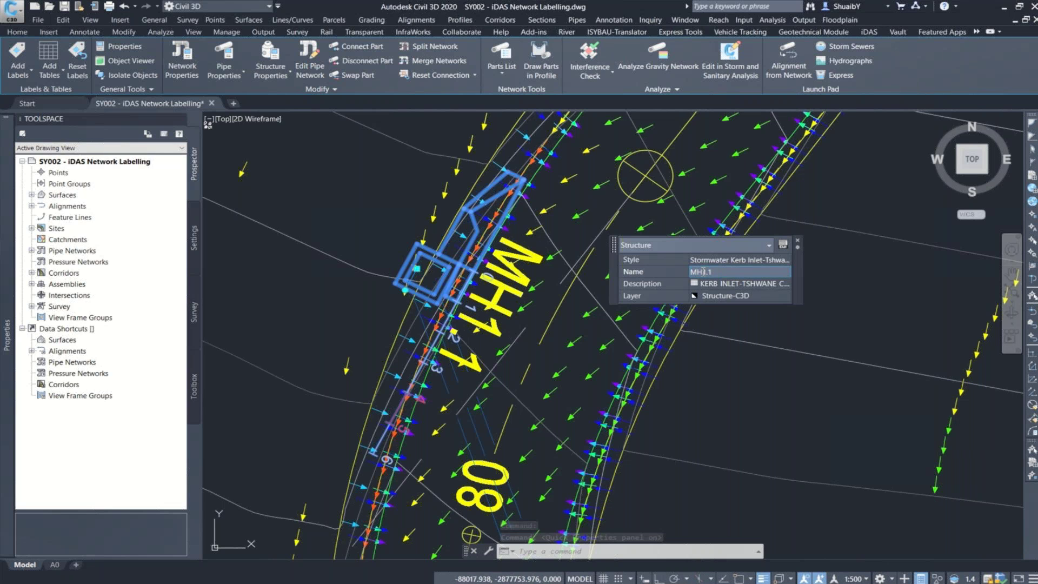
double_click(702, 272)
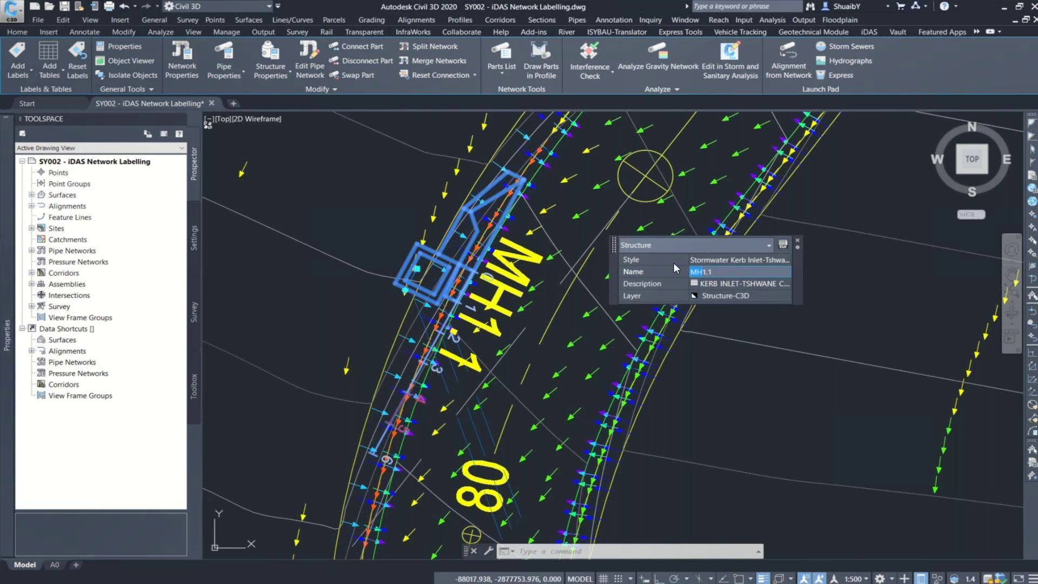
type("KI")
key("Return")
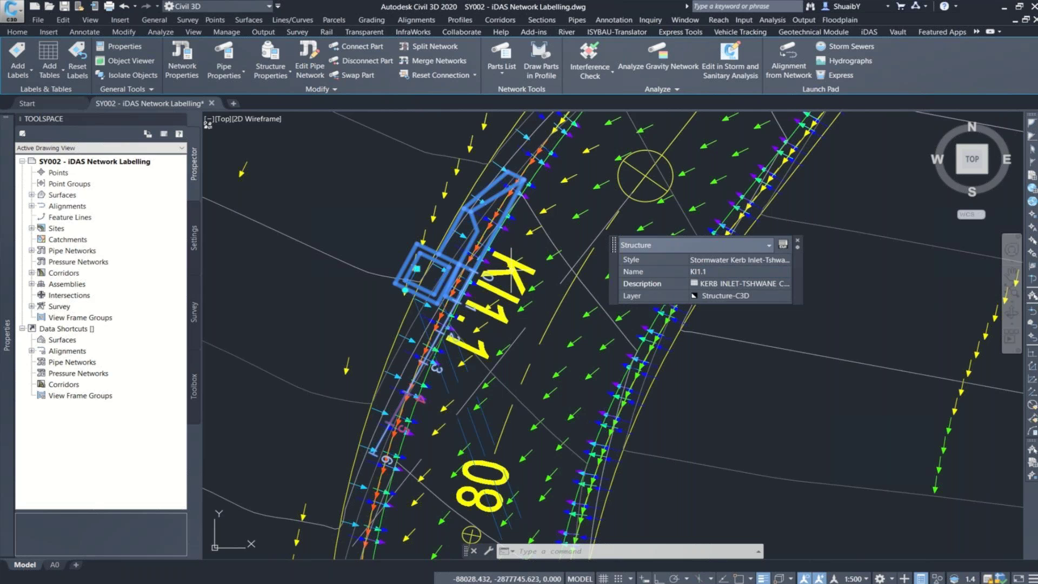
key("Escape")
Rename the manhole between pipes P1.1 and P1.2 as MH1.1
scroll(370, 263, "down", 2)
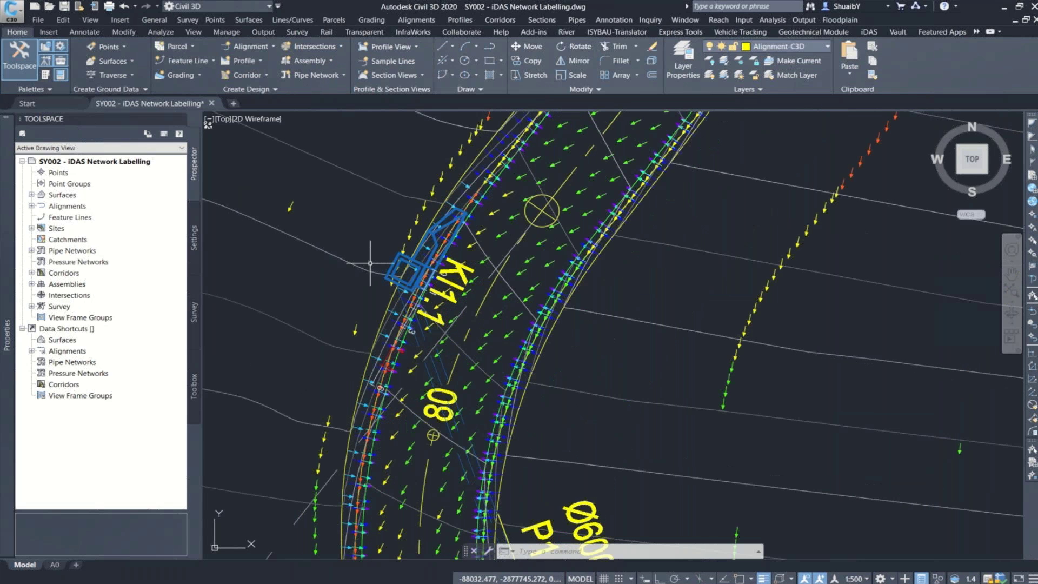
middle_click_drag(371, 264, 388, 173)
scroll(388, 173, "down", 2)
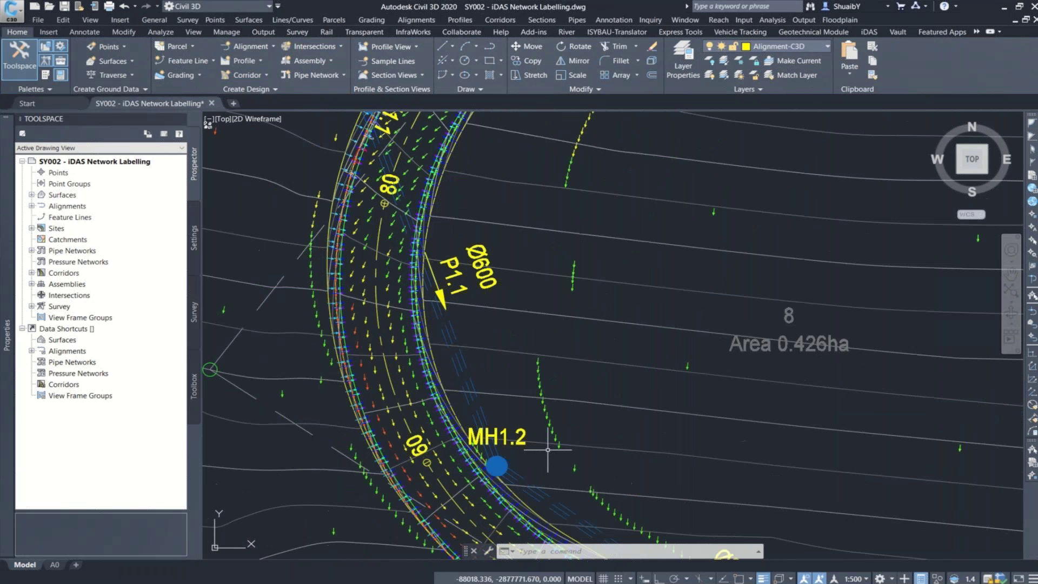
scroll(548, 449, "up", 2)
middle_click_drag(547, 449, 524, 324)
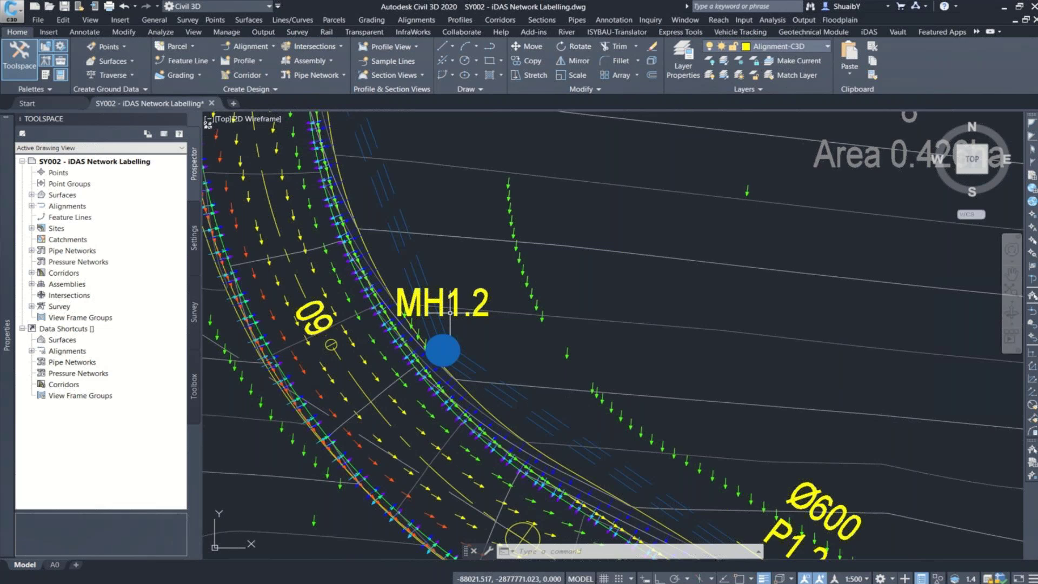
scroll(450, 313, "up", 1)
left_click(447, 374)
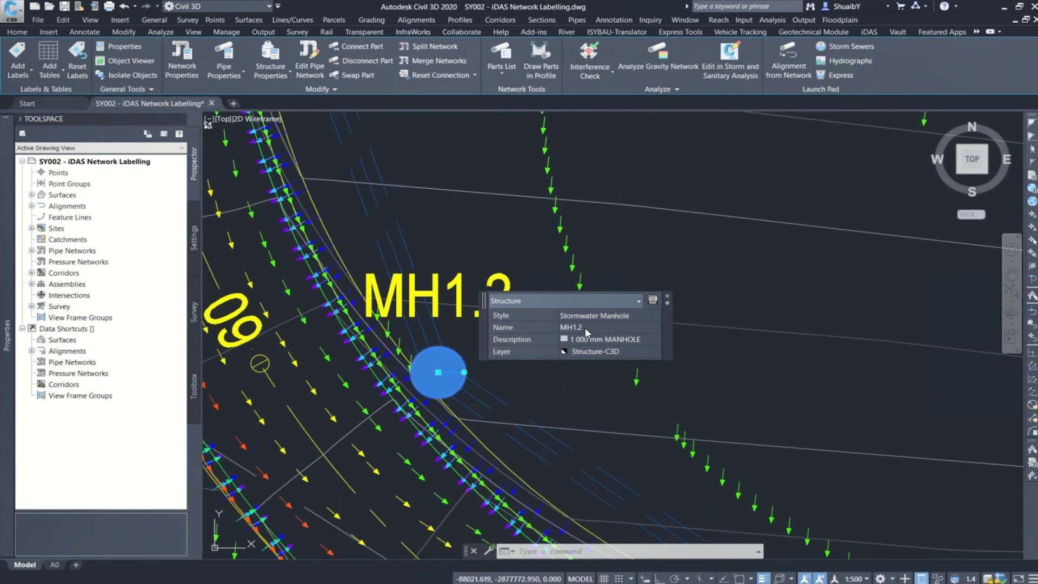
left_click(585, 327)
key("BackSpace")
type("1")
key("Return")
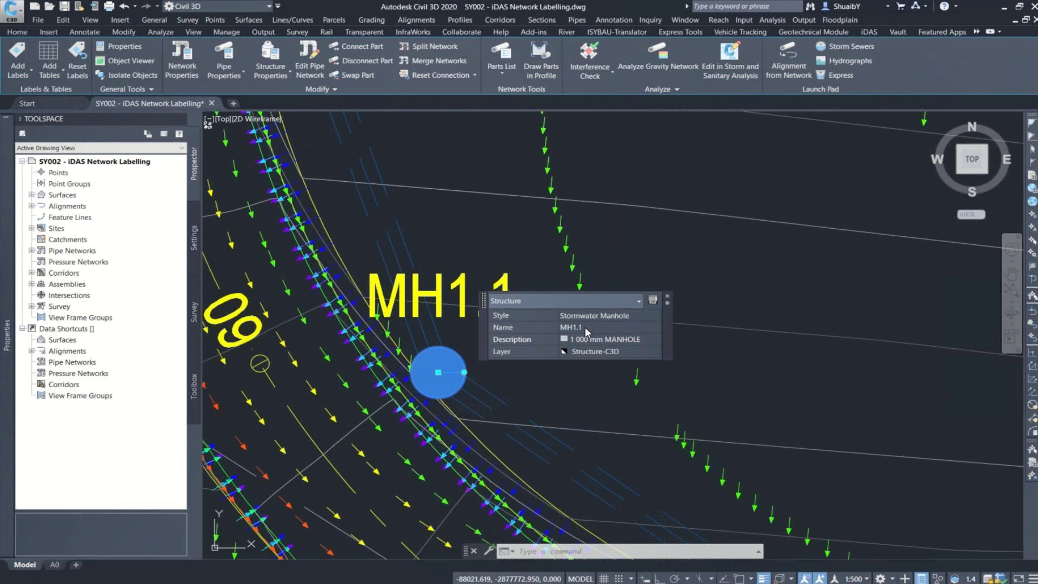
key("Escape")
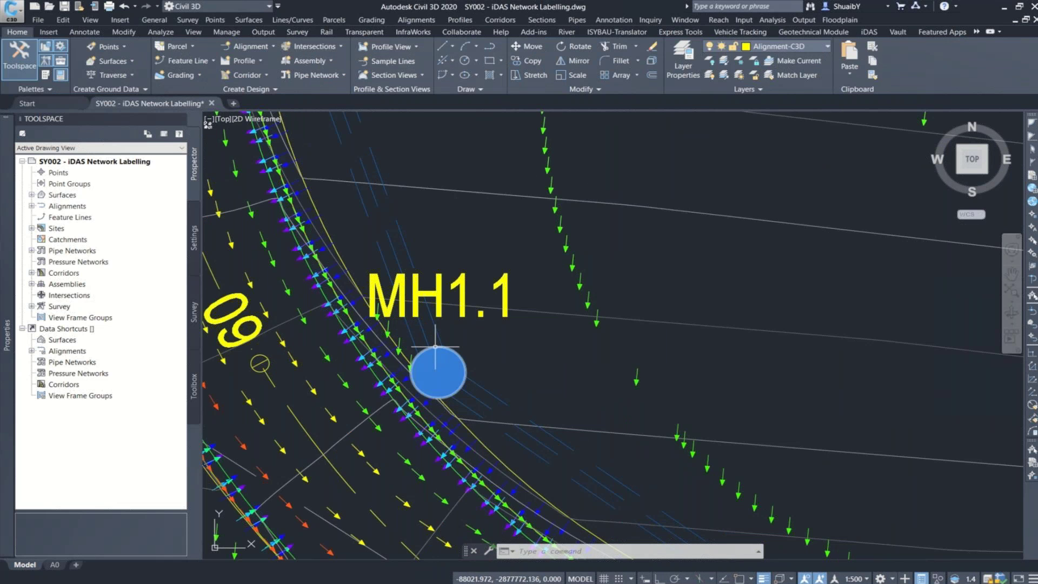
Rename the kerb inlet at the downstream end of pipe P1.2 as KI1.2
scroll(435, 346, "down", 2)
middle_click_drag(578, 445, 389, 219)
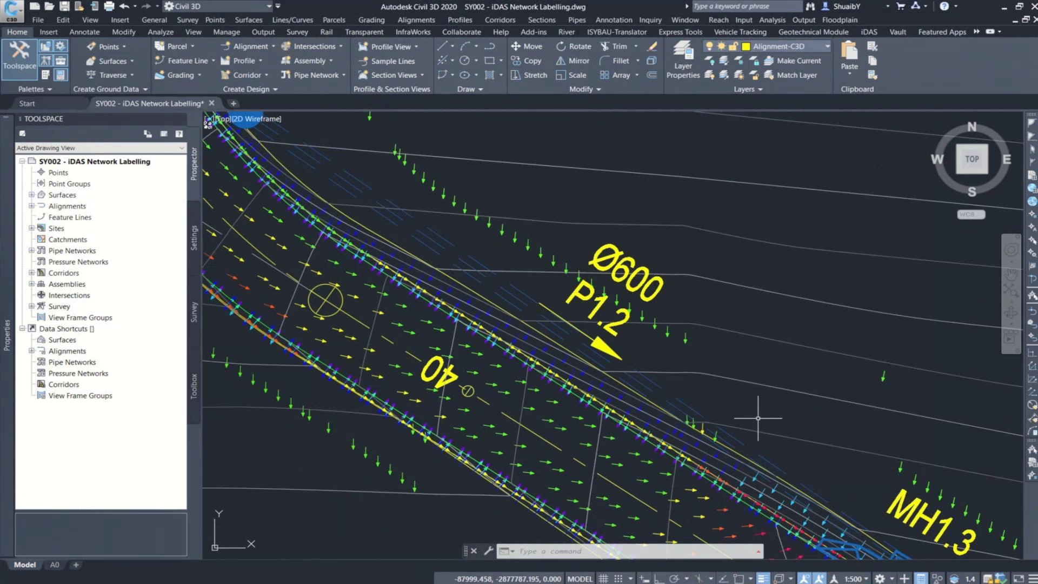
middle_click_drag(883, 557, 587, 386)
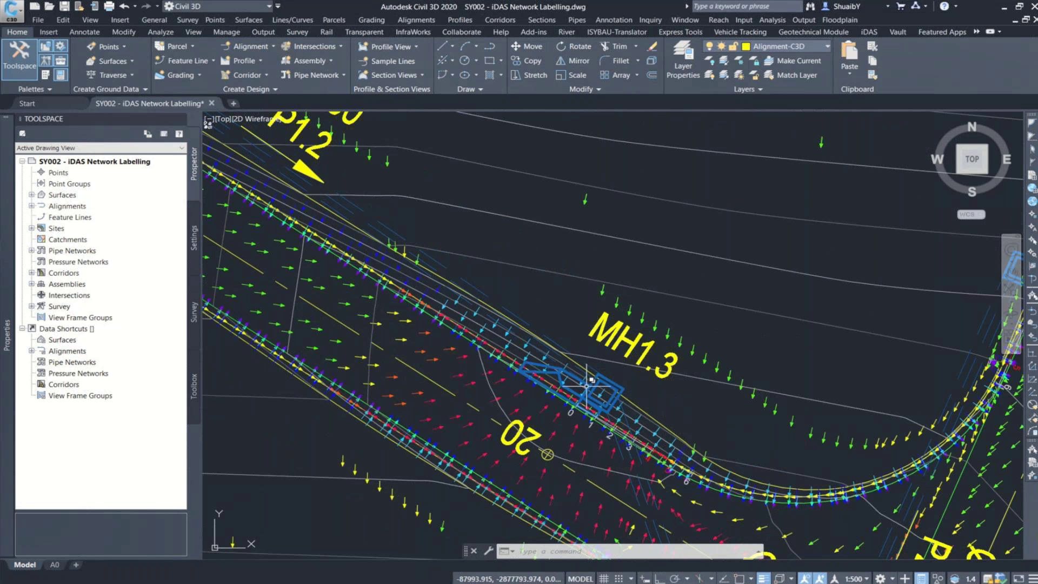
scroll(586, 385, "up", 2)
left_click(609, 373)
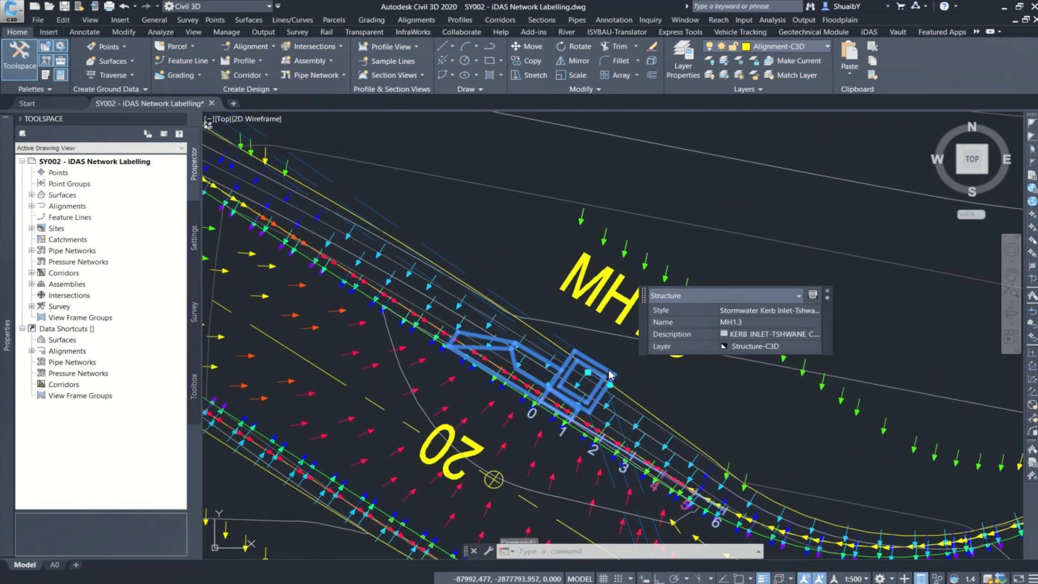
left_click(729, 322)
left_click(729, 322)
double_click(729, 322)
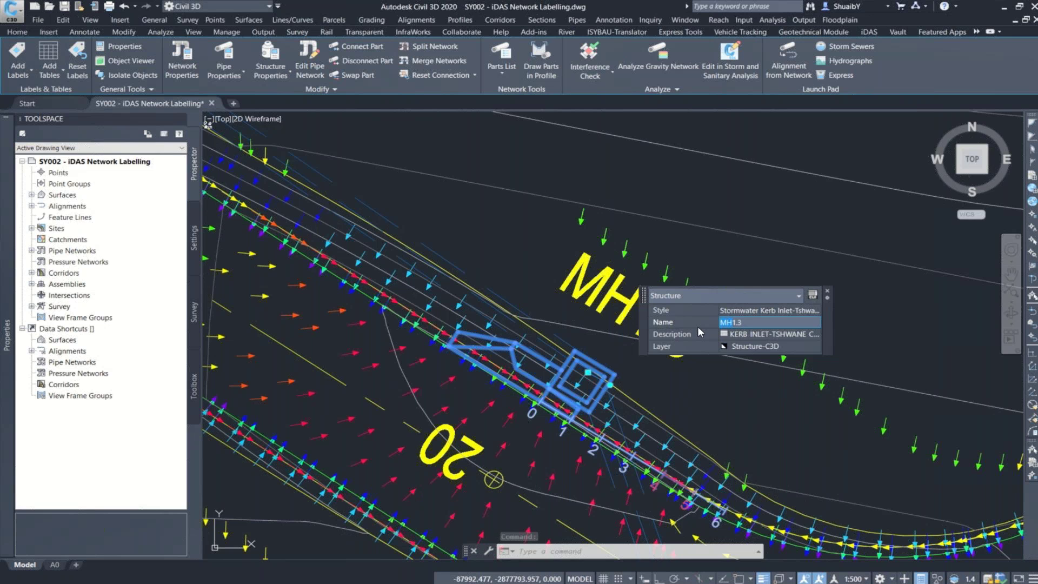
type("KI")
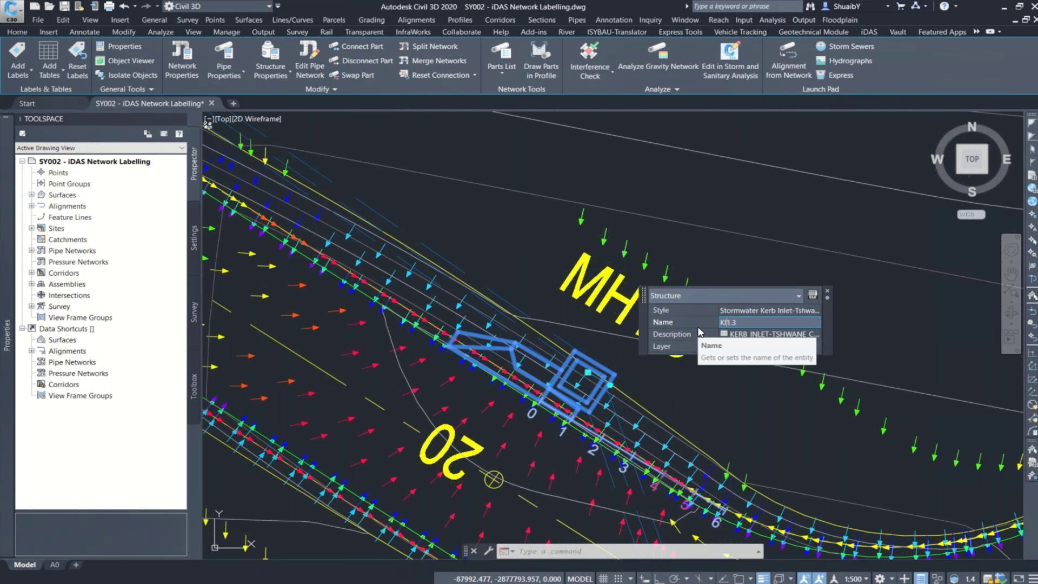
key("BackSpace")
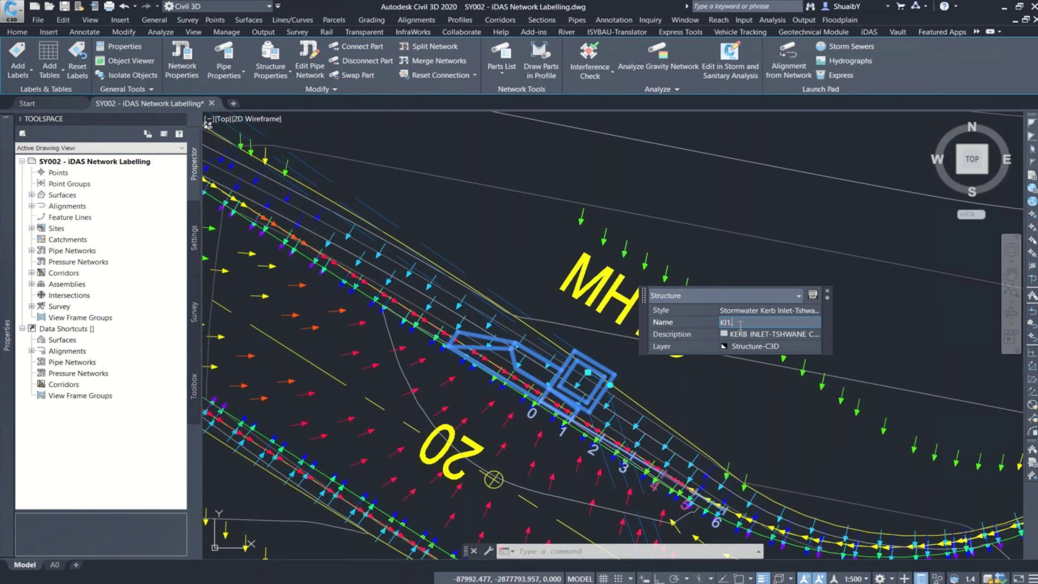
type("2")
key("Return")
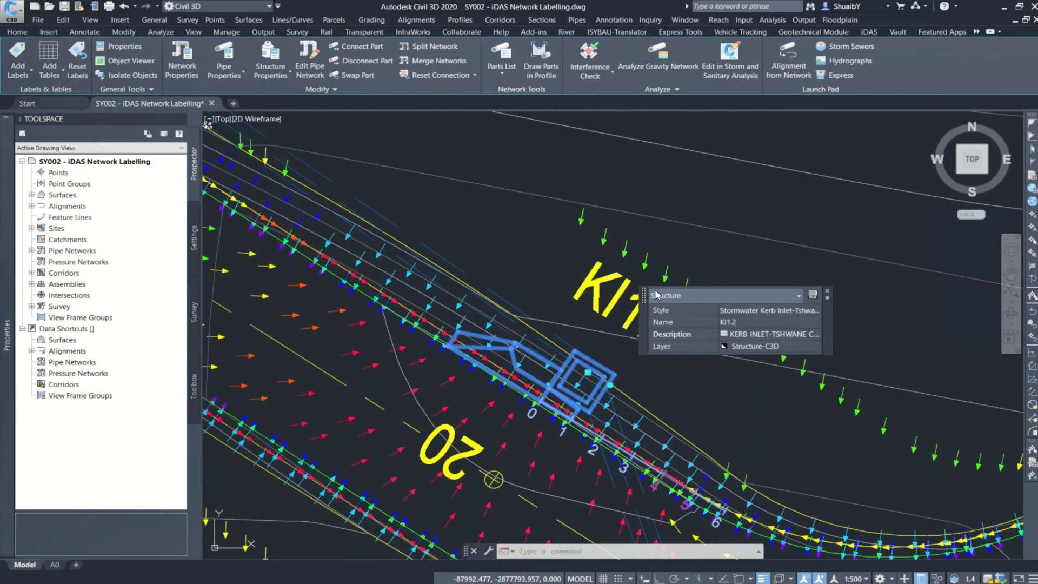
Check the corrected structure names along the upper branch from MH1.1 past KI1.2 to MH2.1
key("Escape")
scroll(582, 234, "down", 2)
mouse_move(583, 234)
middle_mouse_down()
mouse_move(620, 332)
mouse_move(582, 105)
middle_mouse_up()
scroll(704, 450, "down", 3)
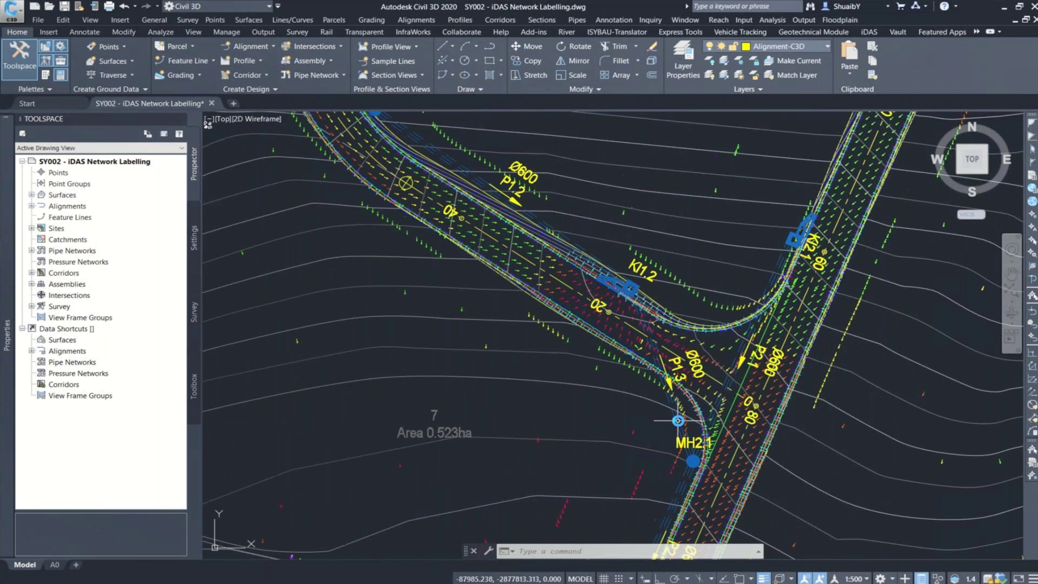
scroll(678, 421, "down", 2)
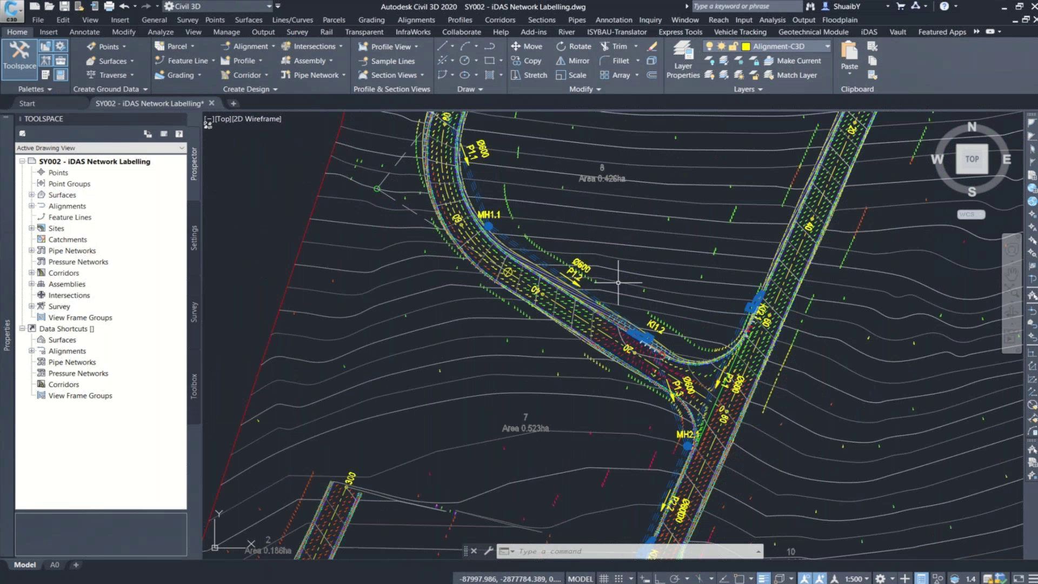
scroll(630, 315, "down", 2)
mouse_move(631, 314)
middle_mouse_down()
mouse_move(637, 328)
mouse_move(624, 314)
mouse_move(612, 369)
middle_mouse_up()
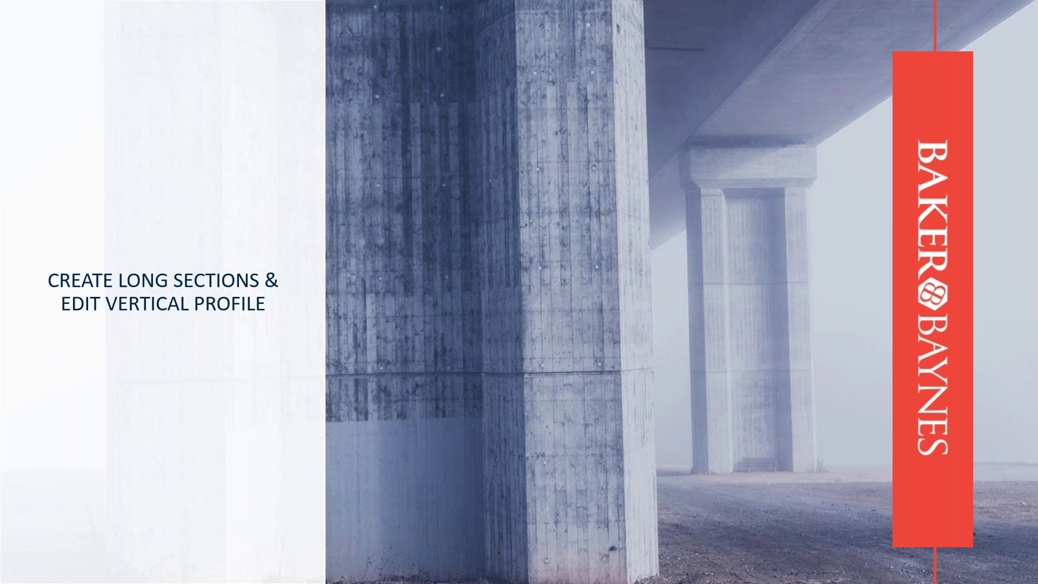
left_click(485, 178)
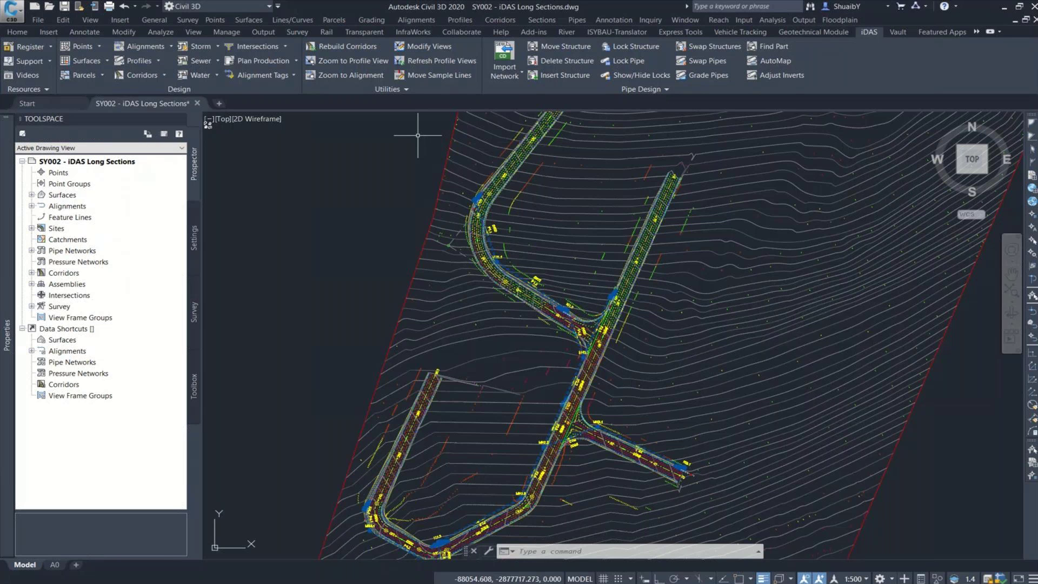
mouse_move(220, 579)
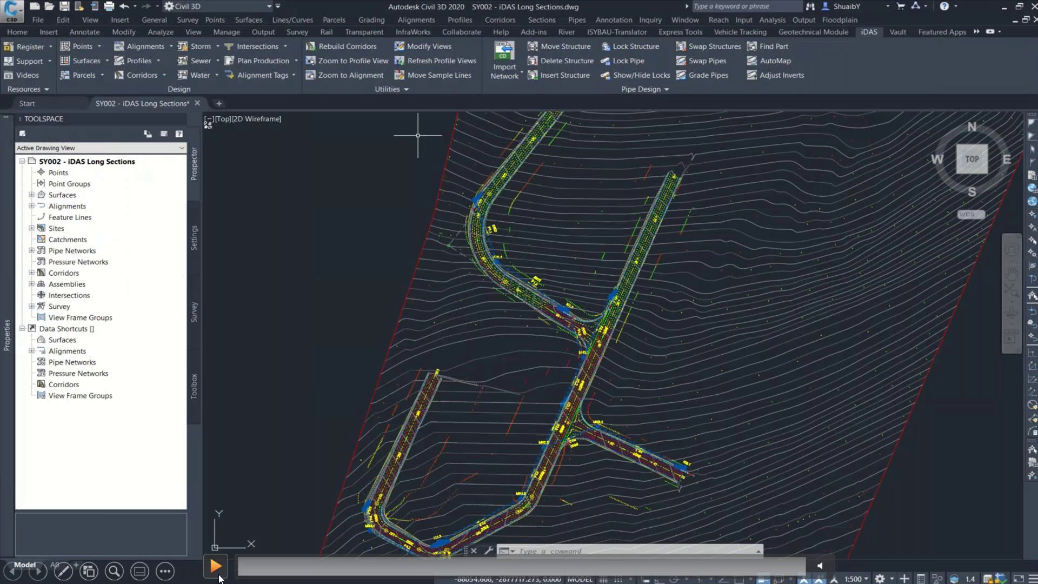
left_click(219, 576)
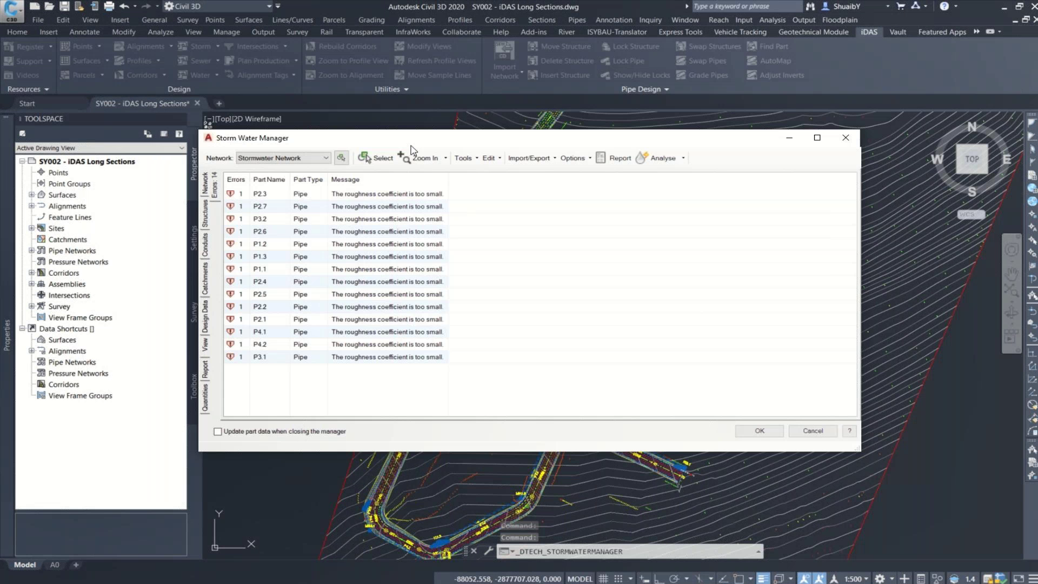
Set up profile views for the entire Stormwater Network, using "Pipe | Storm | Levels at Structure | Band Set 1" for the view style and band set
left_click(466, 217)
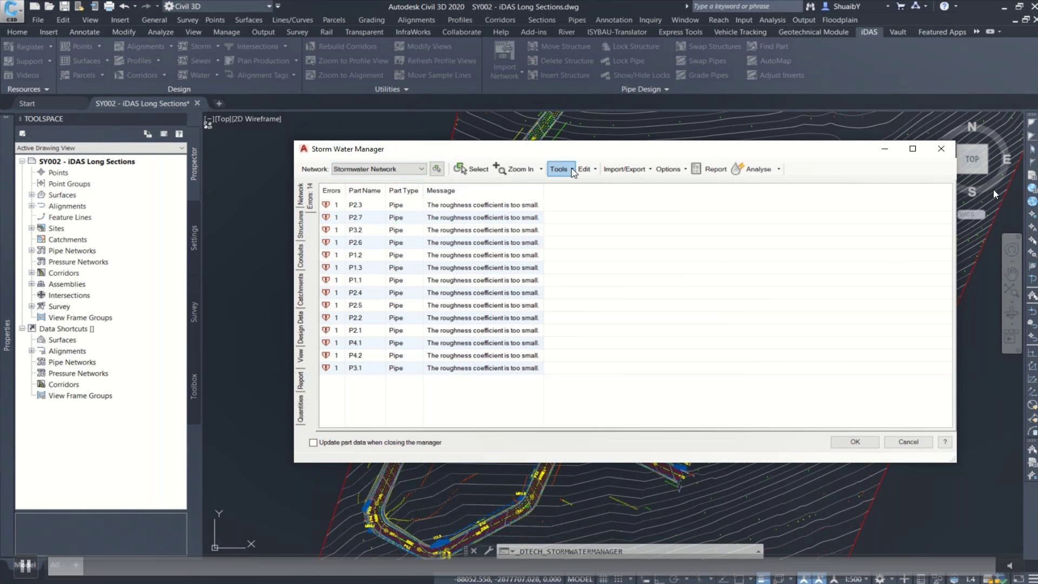
left_click(571, 170)
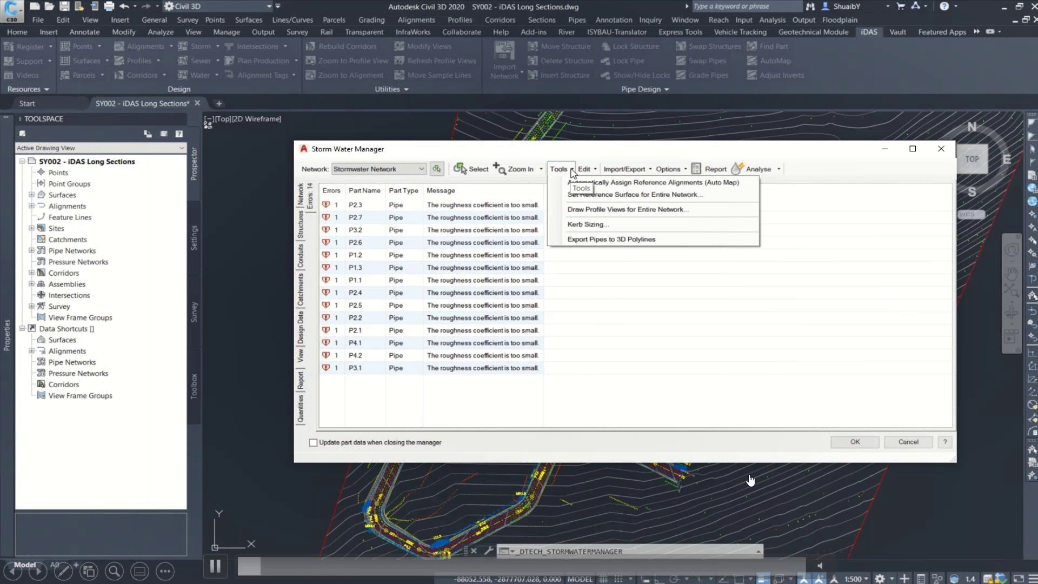
left_click(599, 210)
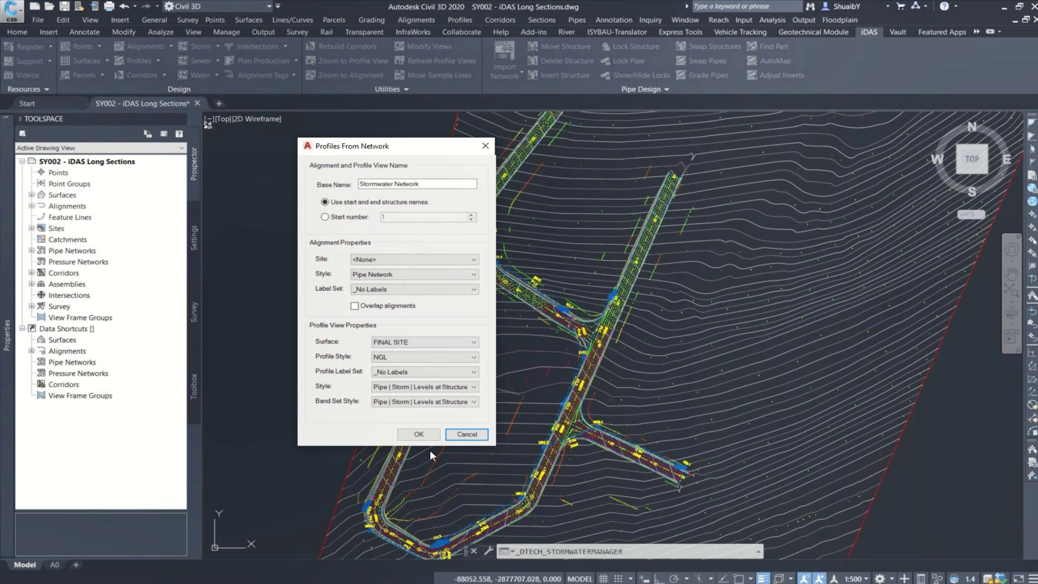
left_click(424, 387)
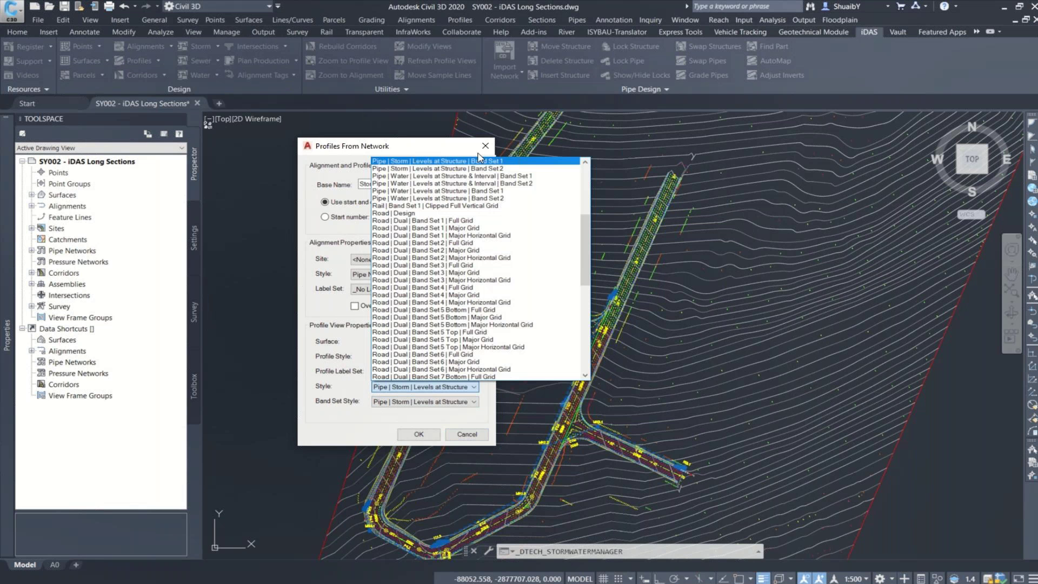
left_click(478, 160)
left_click(441, 401)
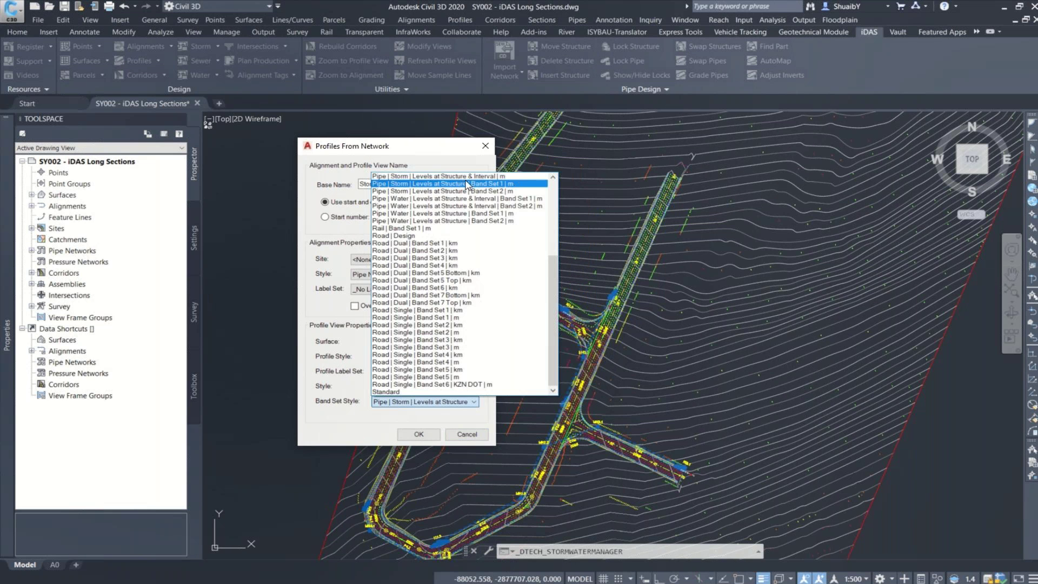
left_click(468, 185)
left_click(419, 434)
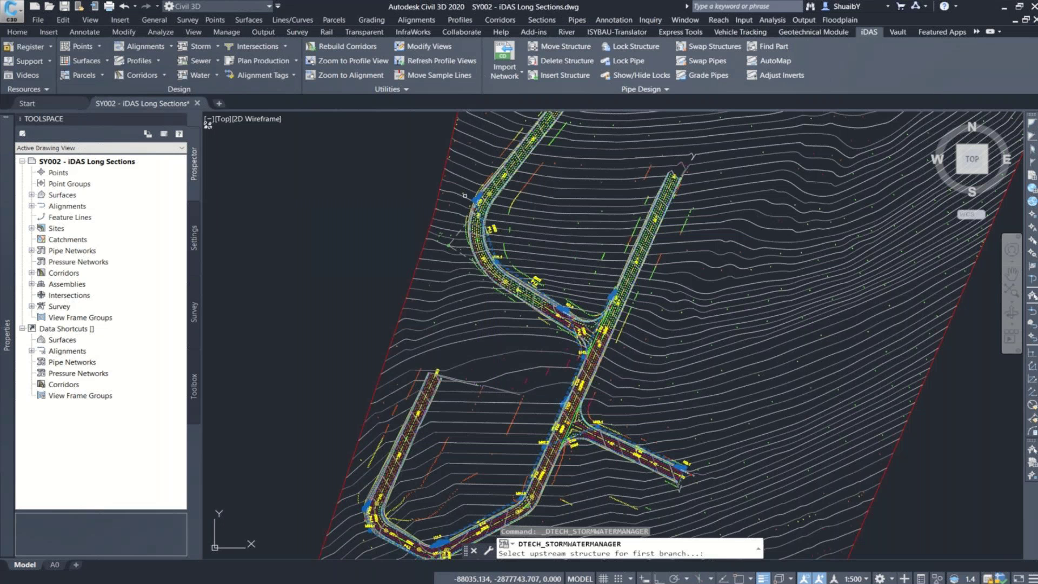
Place the network's profile views beside the site with KI1.1 as the first branch's upstream structure, and regenerate the drawing
scroll(502, 221, "up", 5)
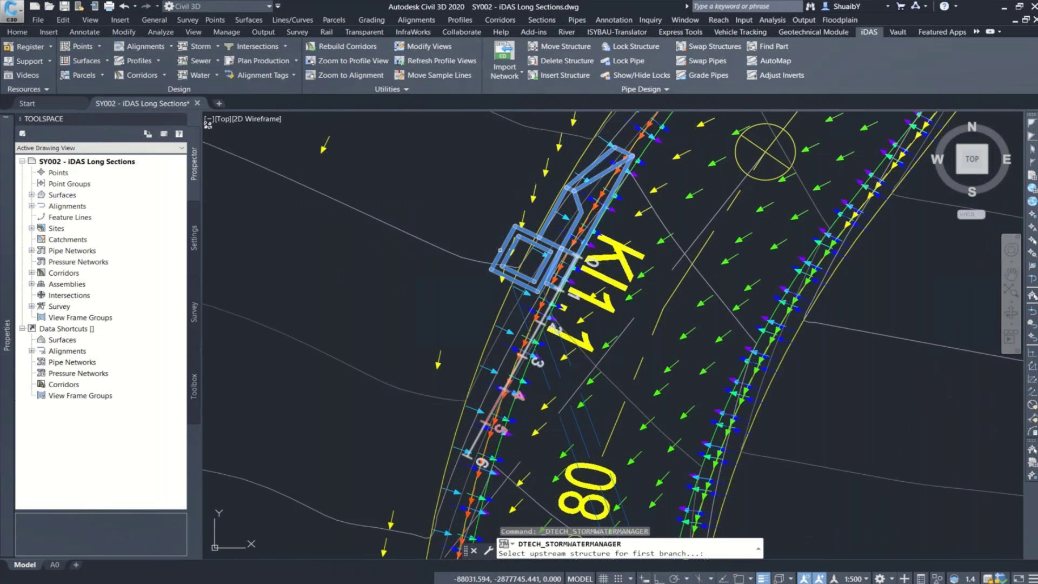
left_click(500, 250)
scroll(429, 248, "down", 5)
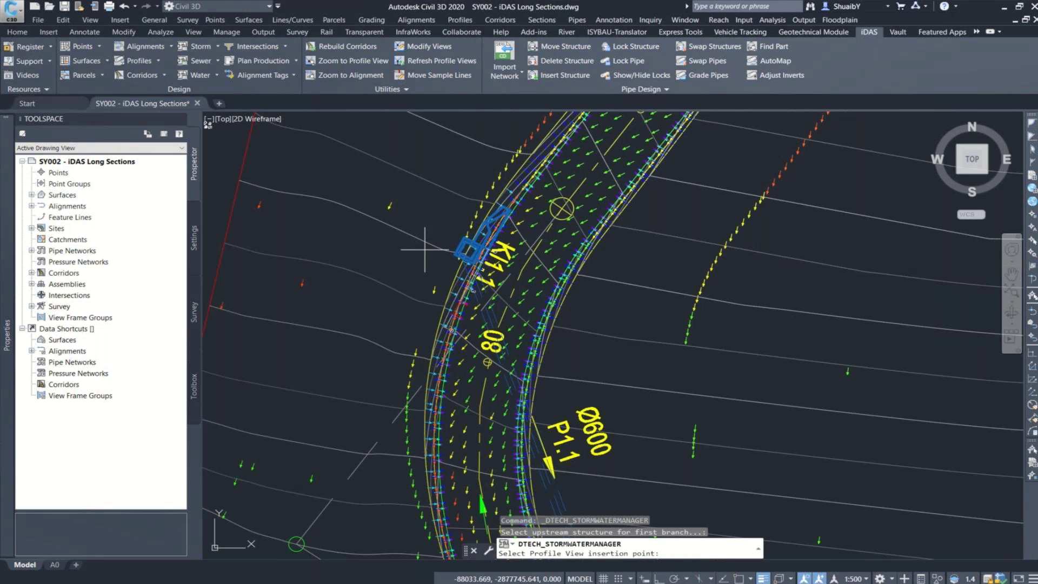
scroll(424, 249, "down", 5)
scroll(574, 236, "down", 8)
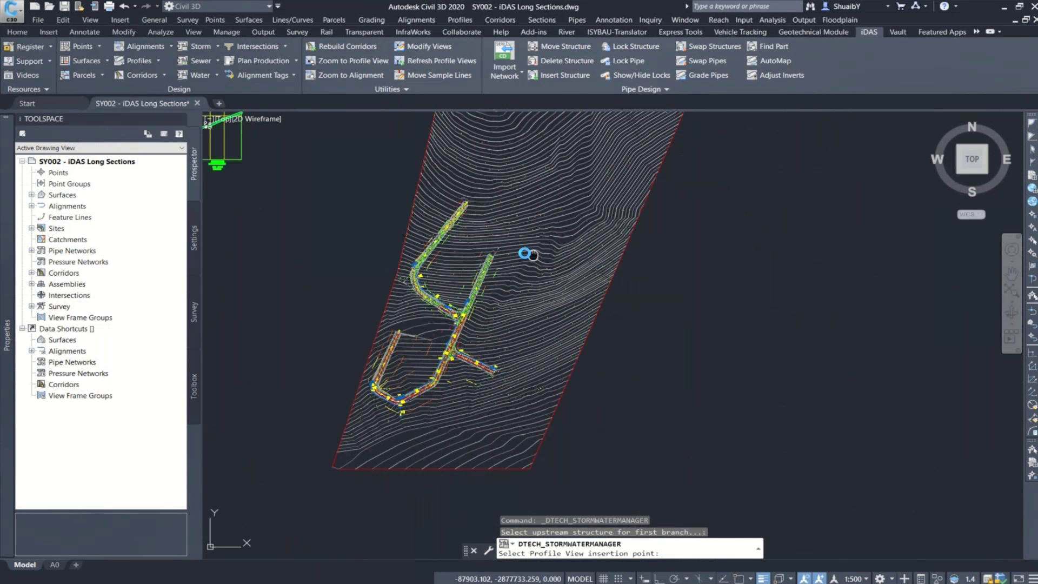
left_click(632, 199)
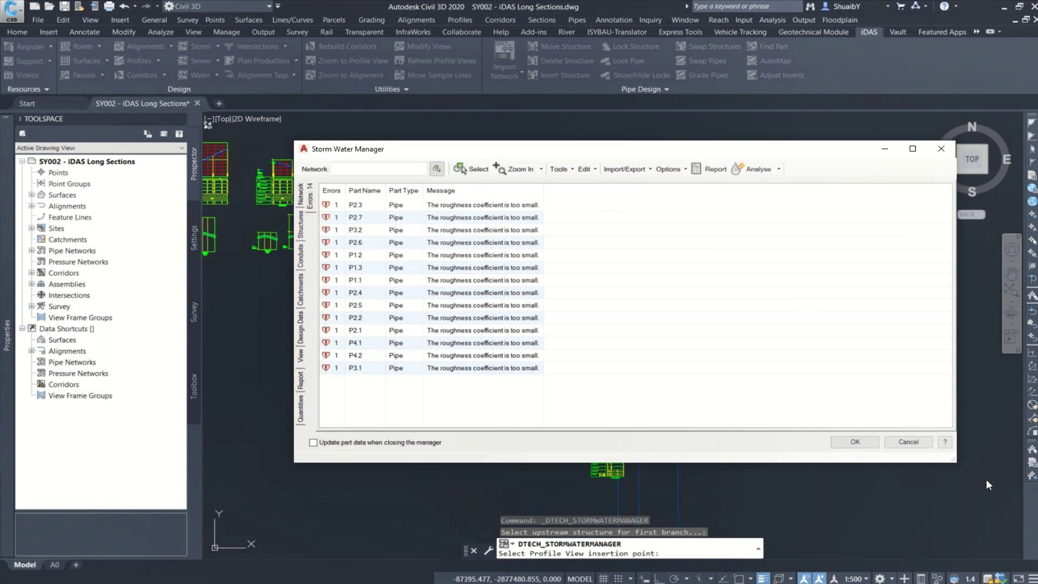
left_click(856, 441)
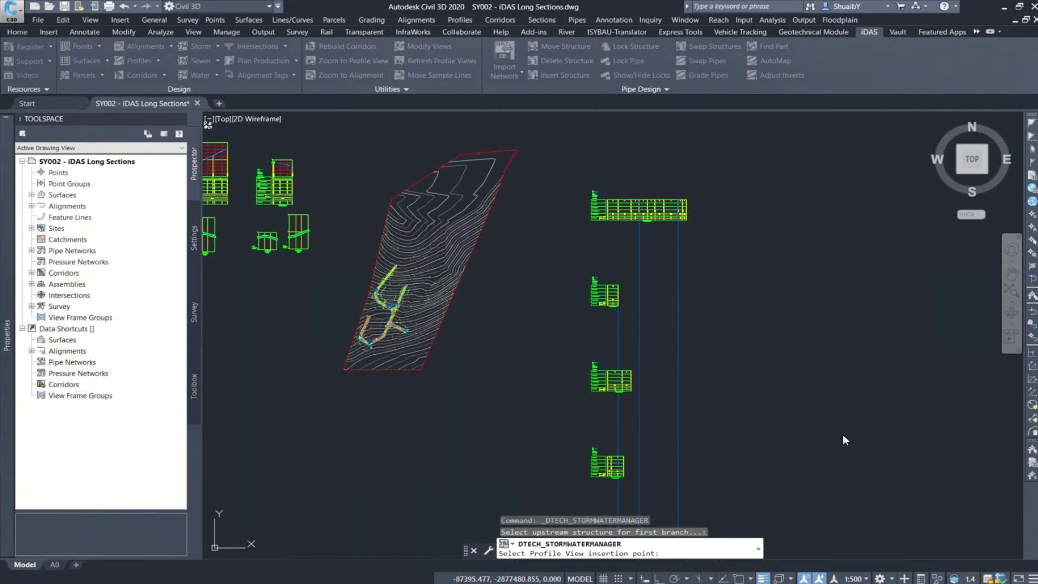
left_click(643, 244)
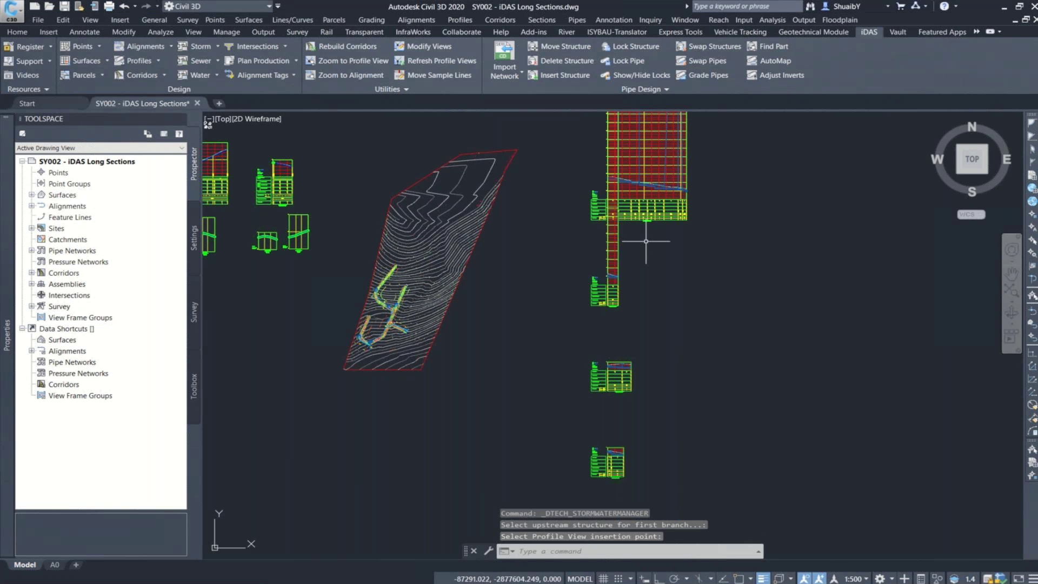
type("re")
key("Return")
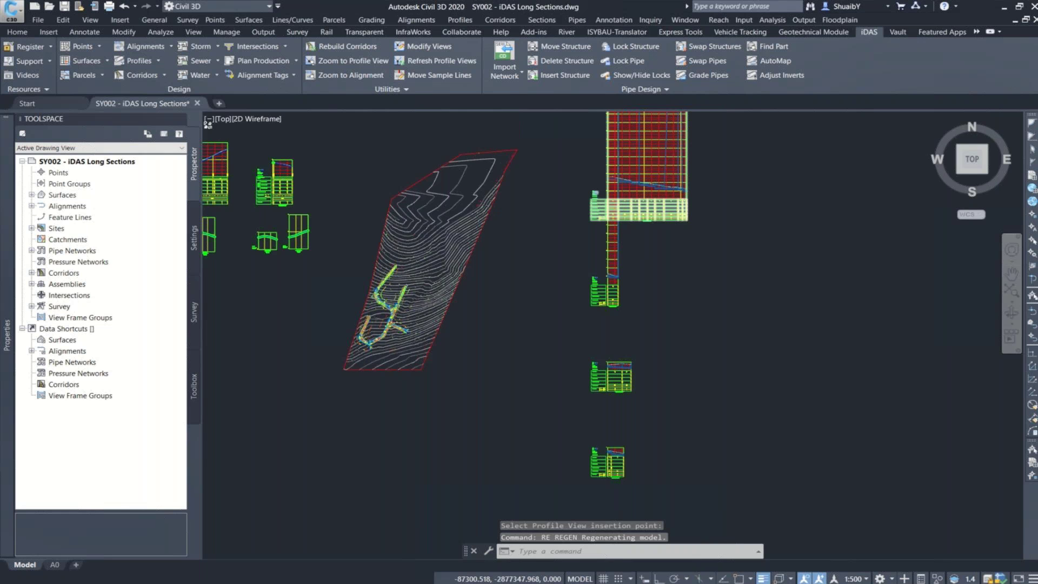
Adjust the entire network's structures to FINAL SITE with rims 0.000 m below surface and sump depth 0.000 m, controlled by elevation
scroll(634, 184, "up", 5)
scroll(635, 251, "up", 5)
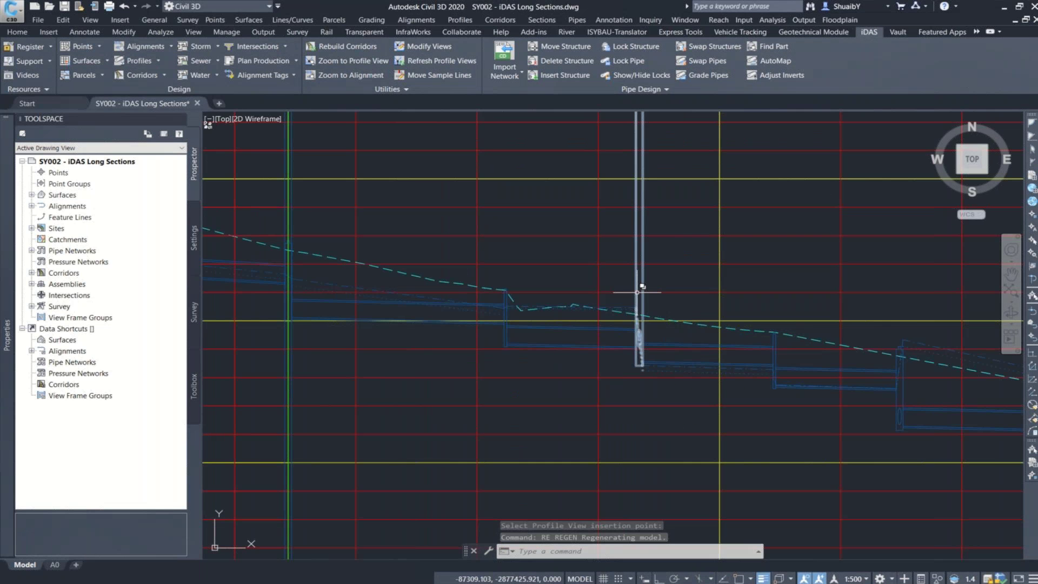
left_click(493, 301)
scroll(733, 201, "down", 2)
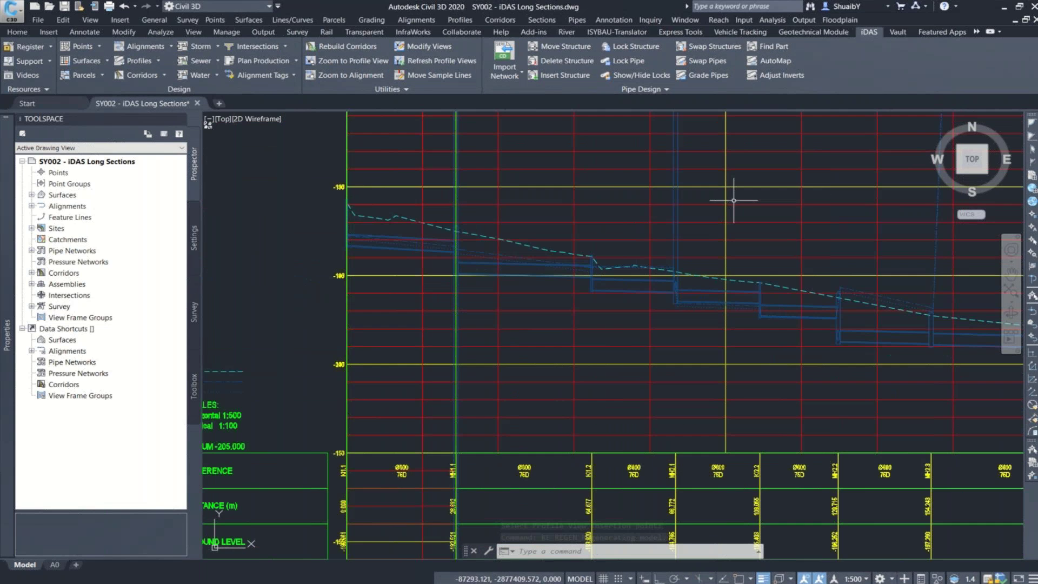
scroll(652, 198, "down", 2)
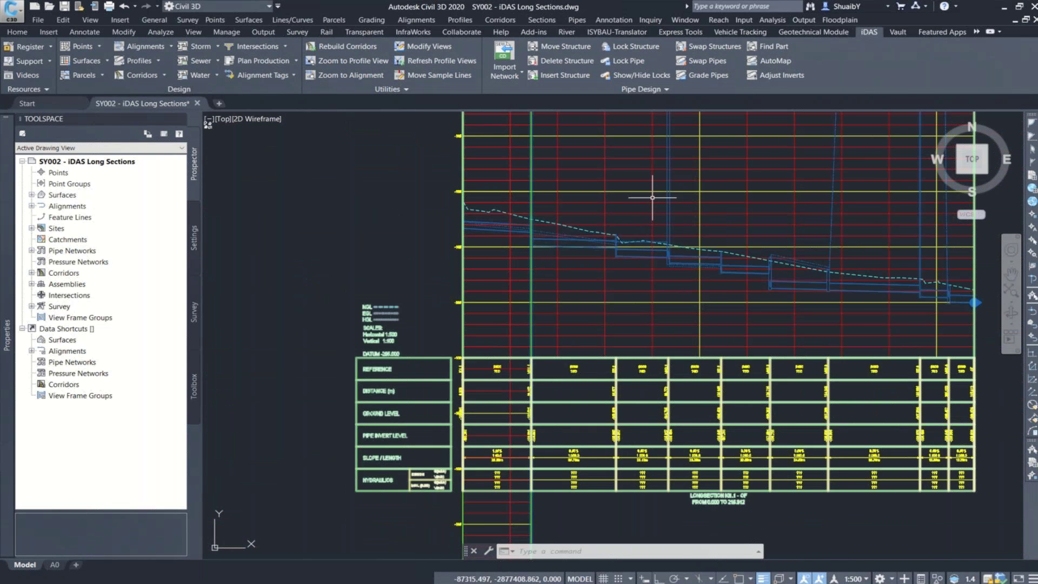
middle_click_drag(682, 189, 601, 216)
left_click(786, 75)
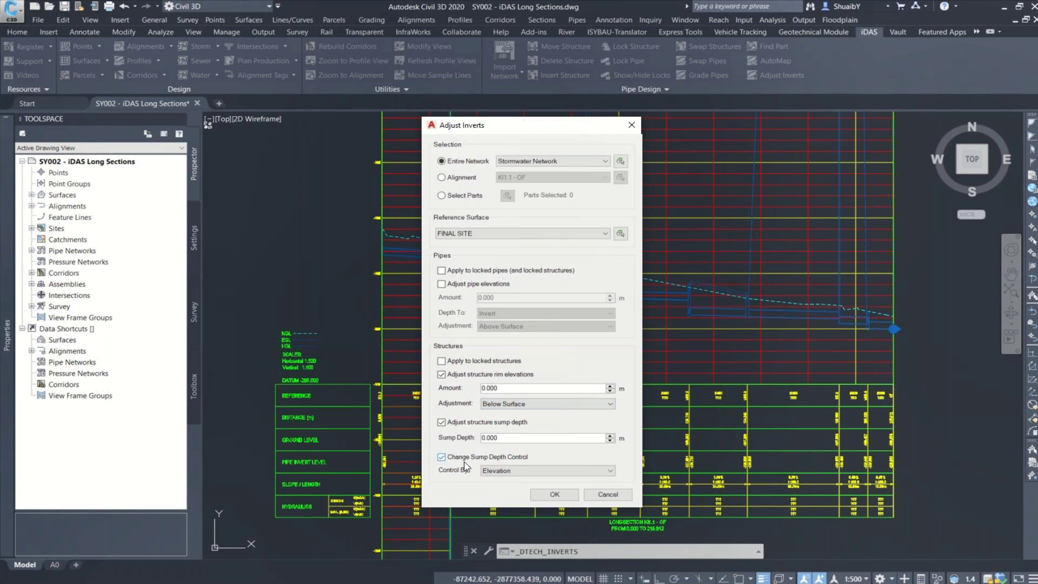
left_click(522, 472)
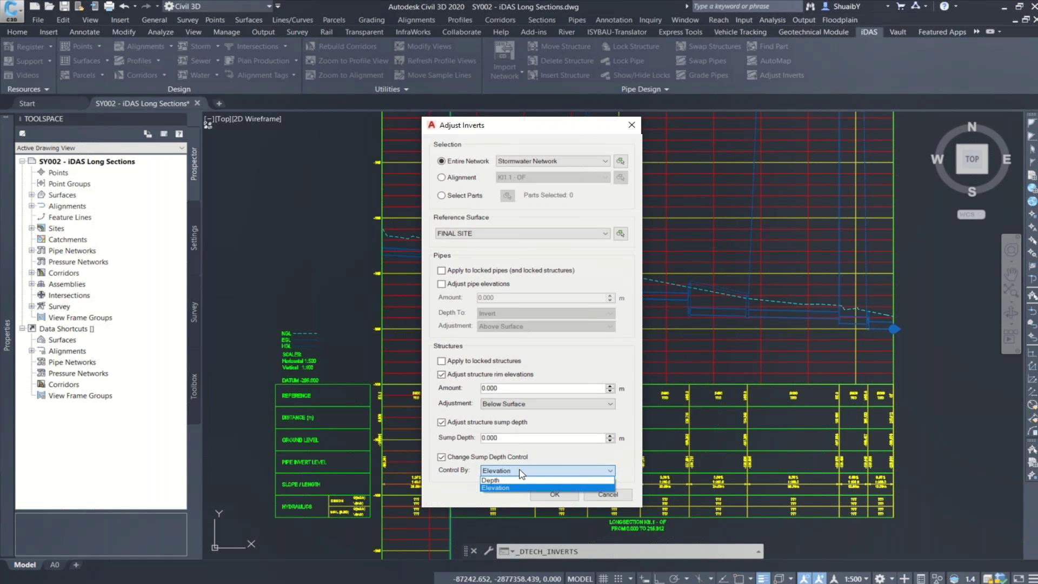
left_click(520, 473)
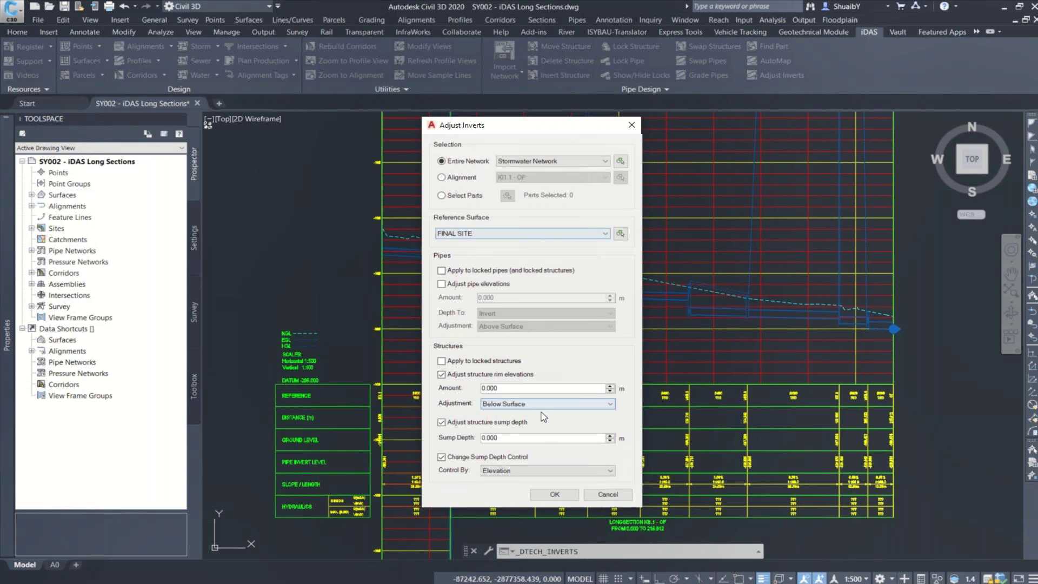
key("Return")
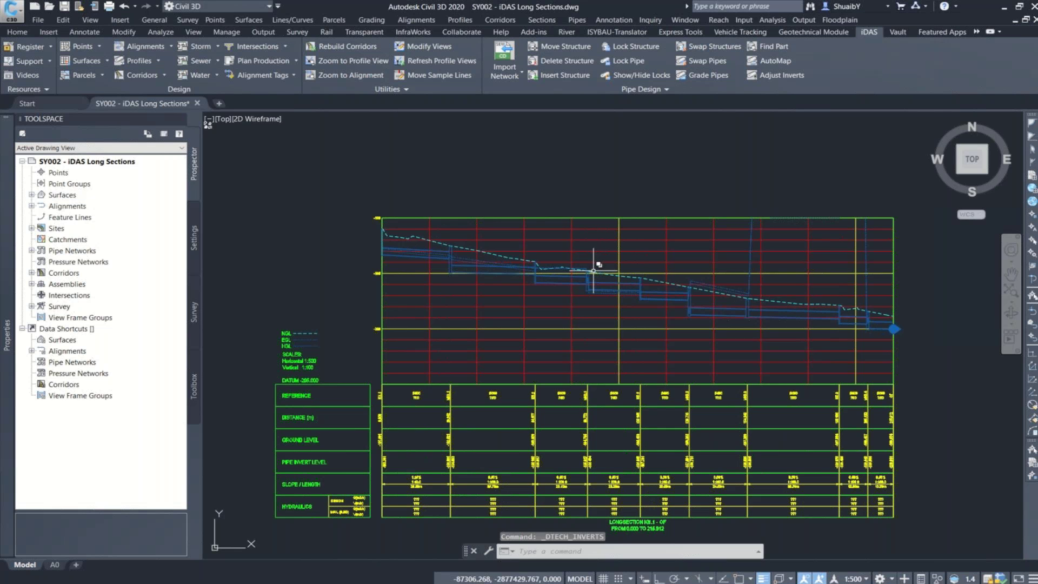
Examine the structure rims against the ground profile in the main long section and the KI2.1 to MH2.1 long section
scroll(471, 227, "up", 5)
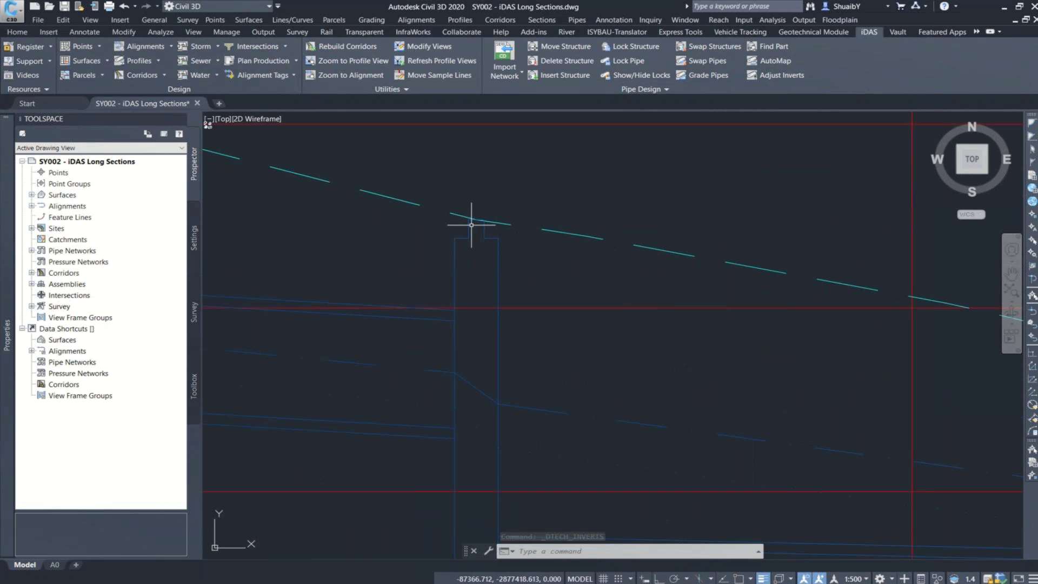
scroll(471, 225, "down", 5)
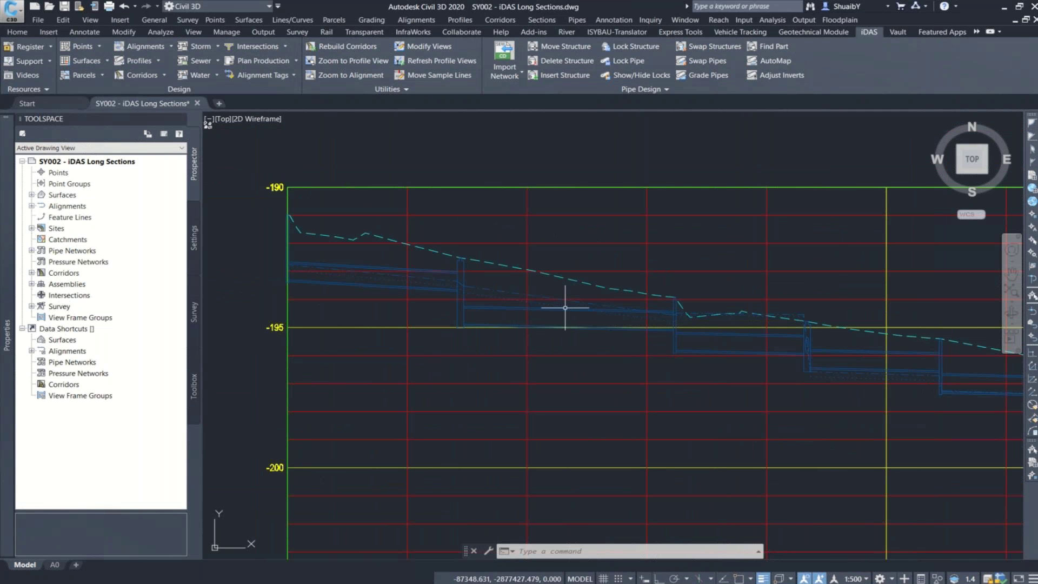
scroll(565, 307, "down", 3)
mouse_move(881, 359)
middle_mouse_down()
mouse_move(912, 367)
mouse_move(527, 283)
mouse_move(566, 224)
middle_mouse_up()
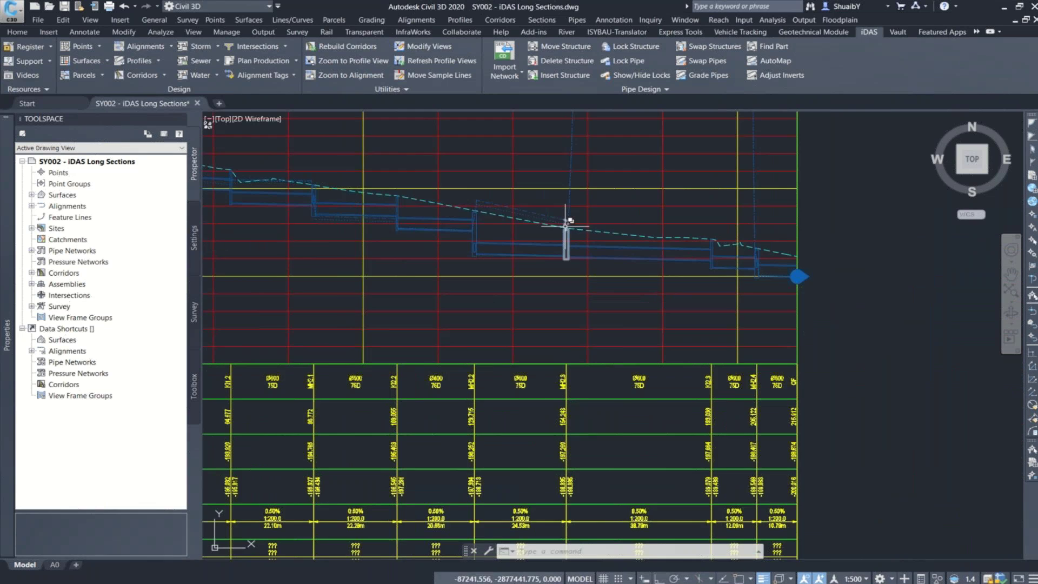
scroll(566, 223, "up", 8)
scroll(573, 158, "down", 4)
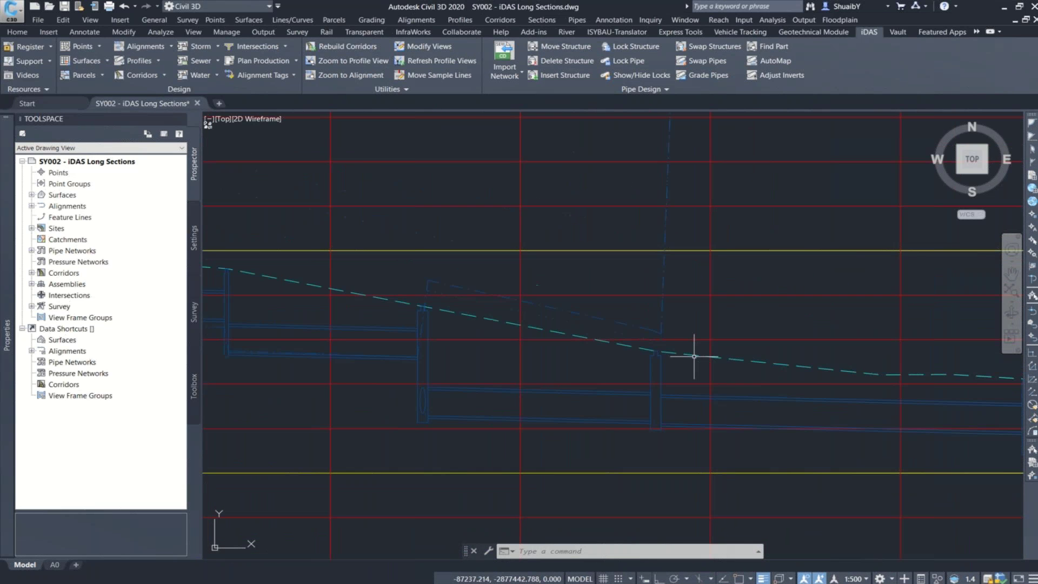
scroll(602, 347, "down", 5)
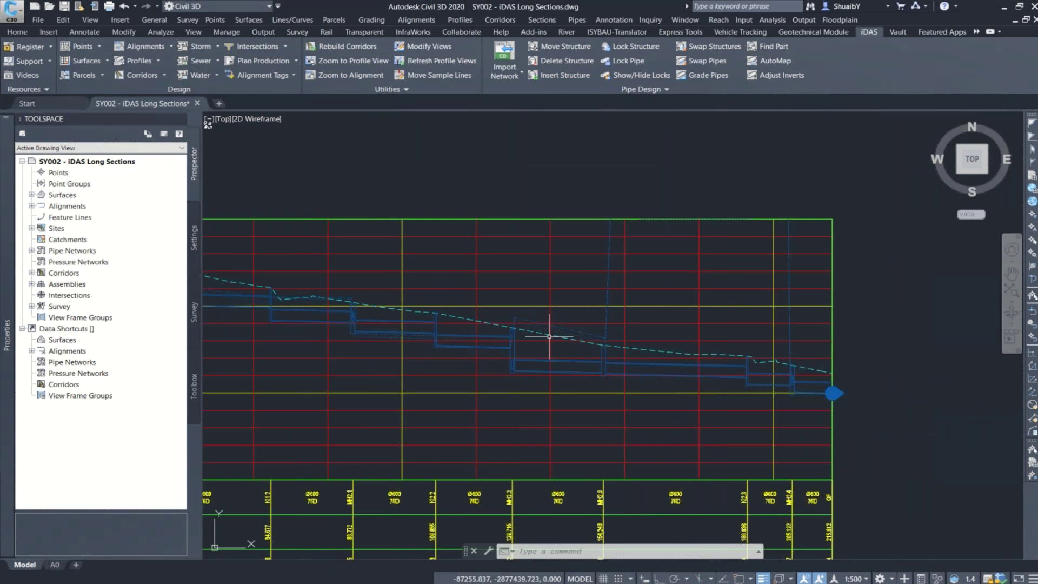
scroll(656, 294, "down", 4)
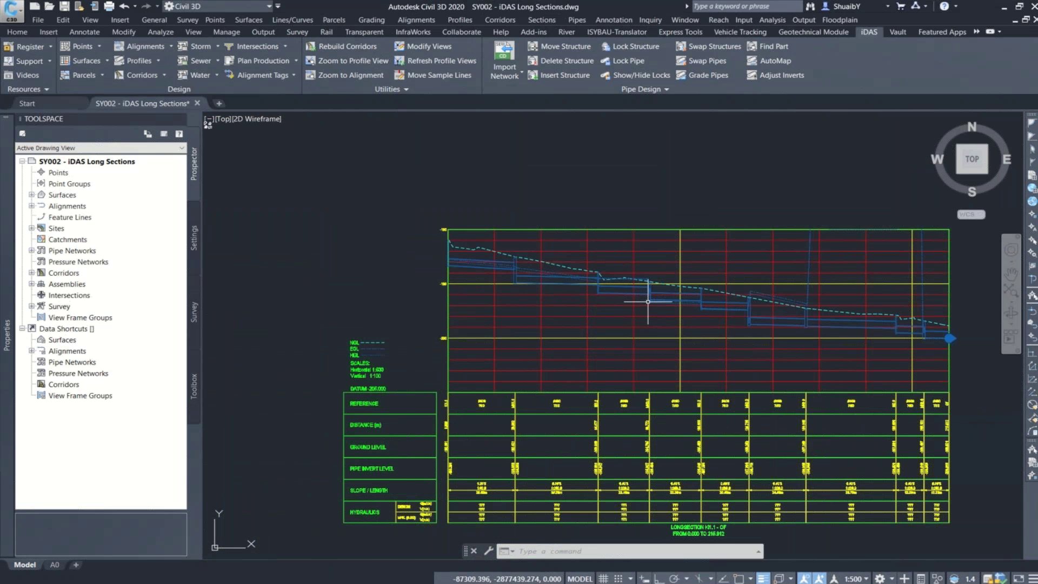
middle_click_drag(574, 546, 549, 290)
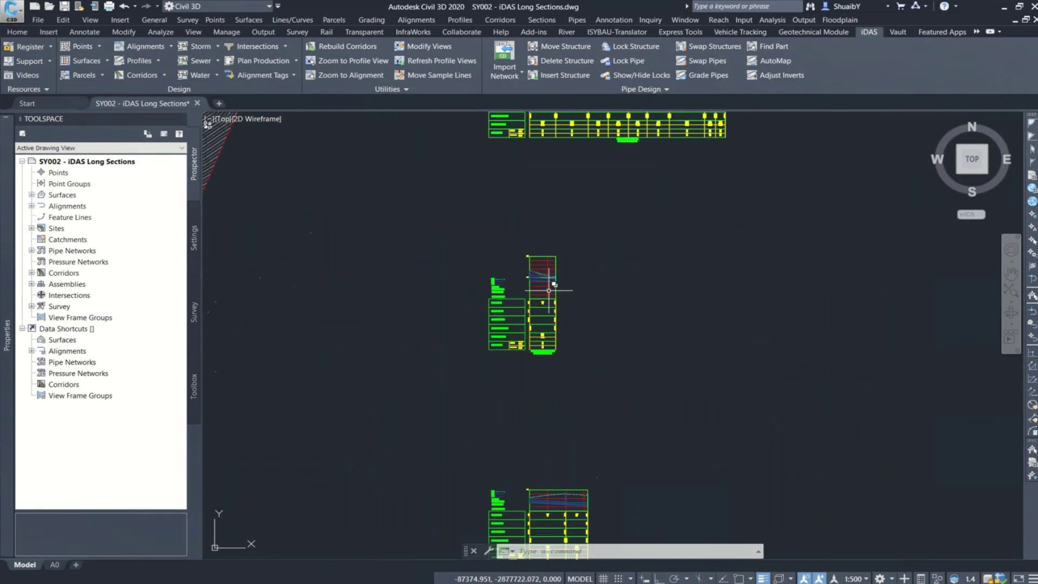
scroll(548, 290, "up", 8)
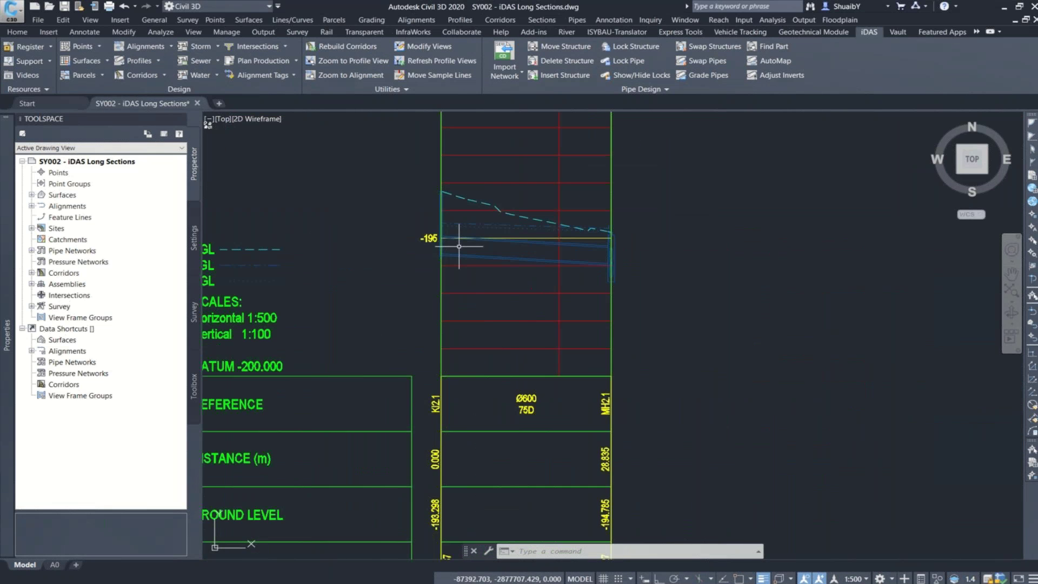
scroll(459, 246, "down", 6)
scroll(468, 253, "up", 8)
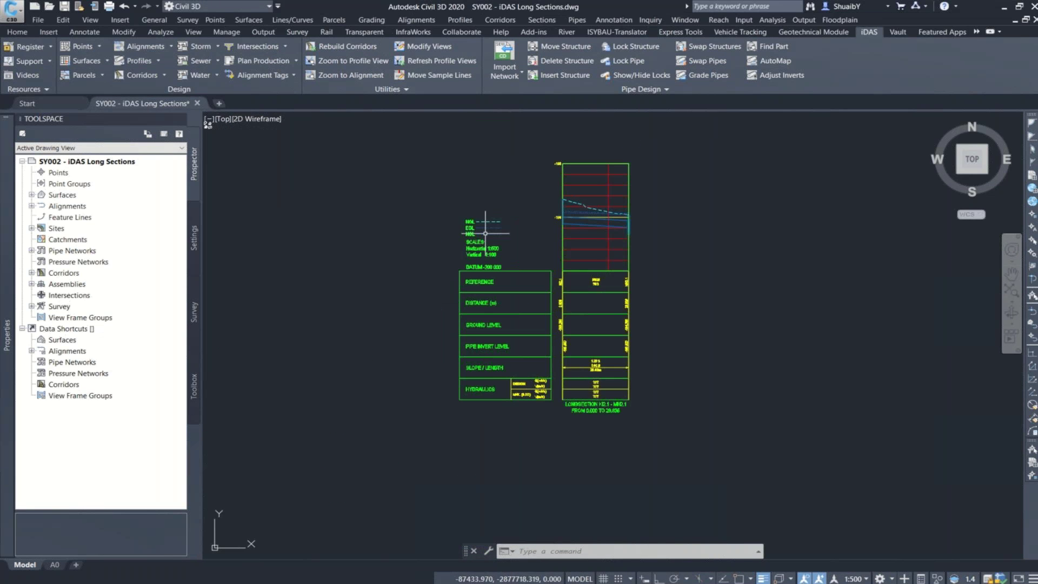
Examine the NGL, EGL and HGL legend and the corresponding lines and data bands in the KI2.1 to MH2.1 long section
scroll(462, 227, "up", 4)
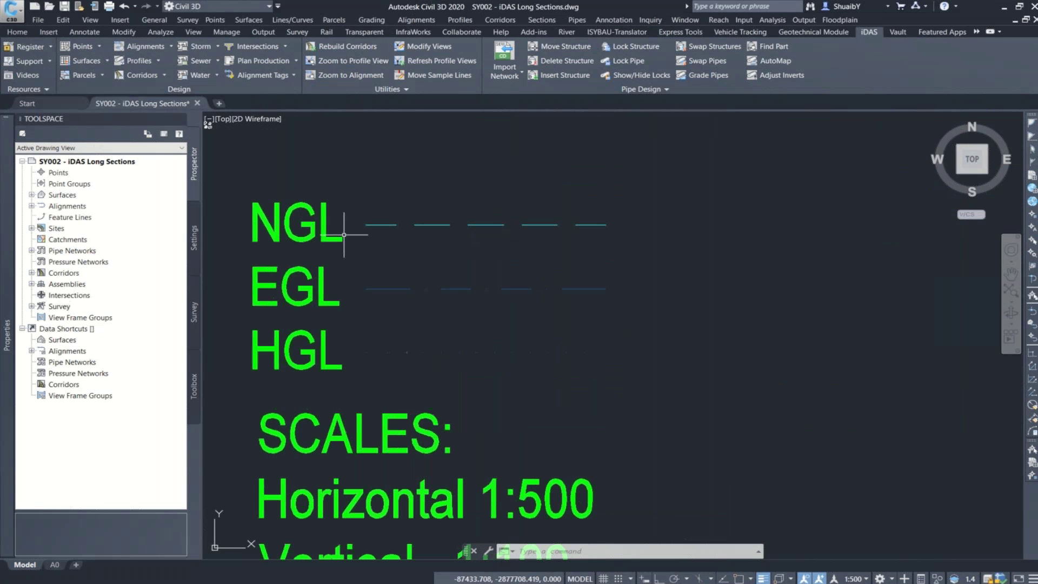
left_click(395, 287)
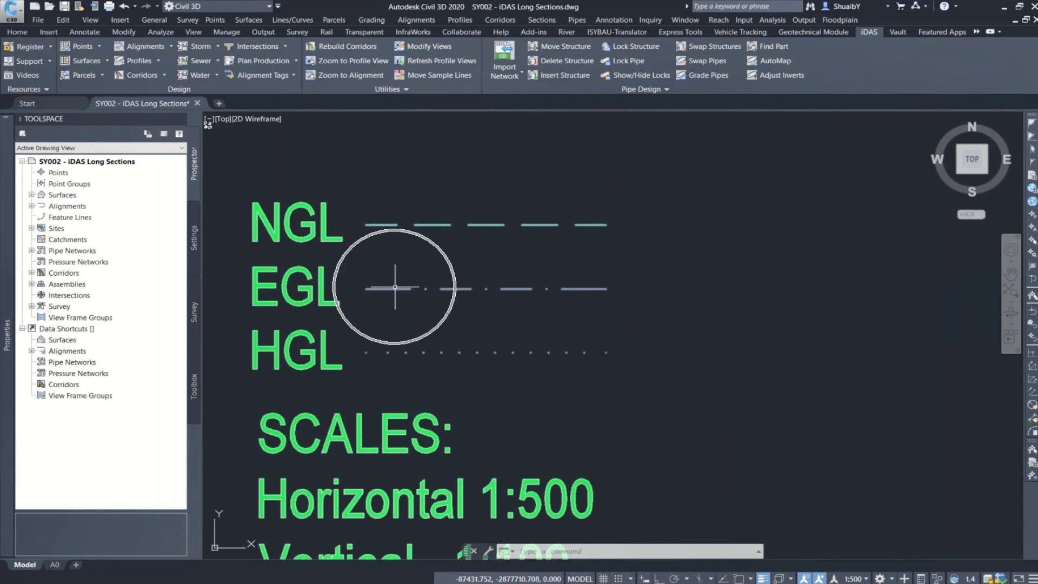
scroll(394, 287, "down", 3)
scroll(369, 312, "down", 3)
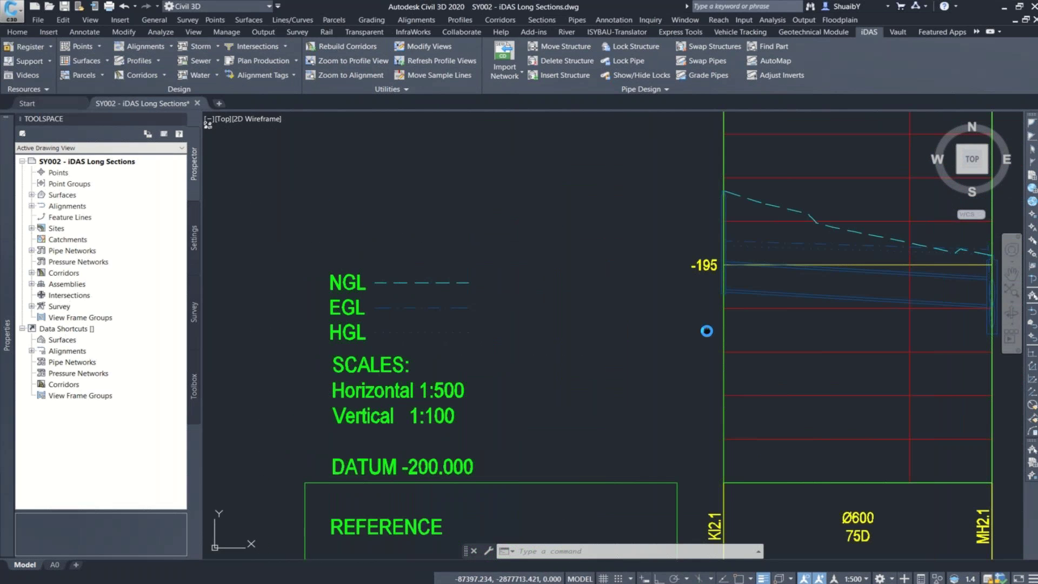
middle_click_drag(707, 331, 481, 335)
left_click(553, 246)
scroll(598, 378, "down", 5)
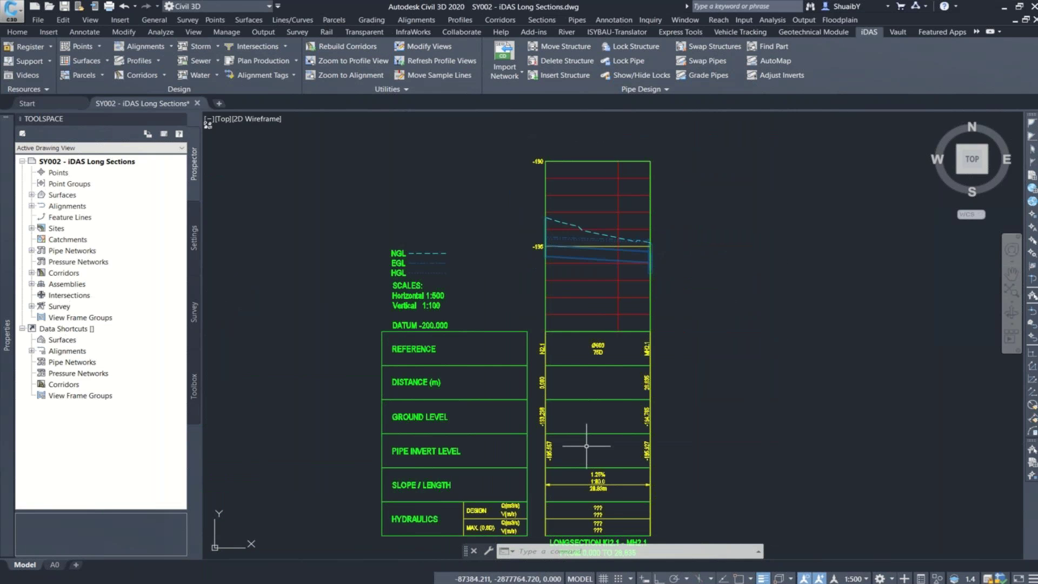
middle_click_drag(604, 533, 607, 402)
scroll(608, 402, "up", 2)
scroll(596, 392, "down", 7)
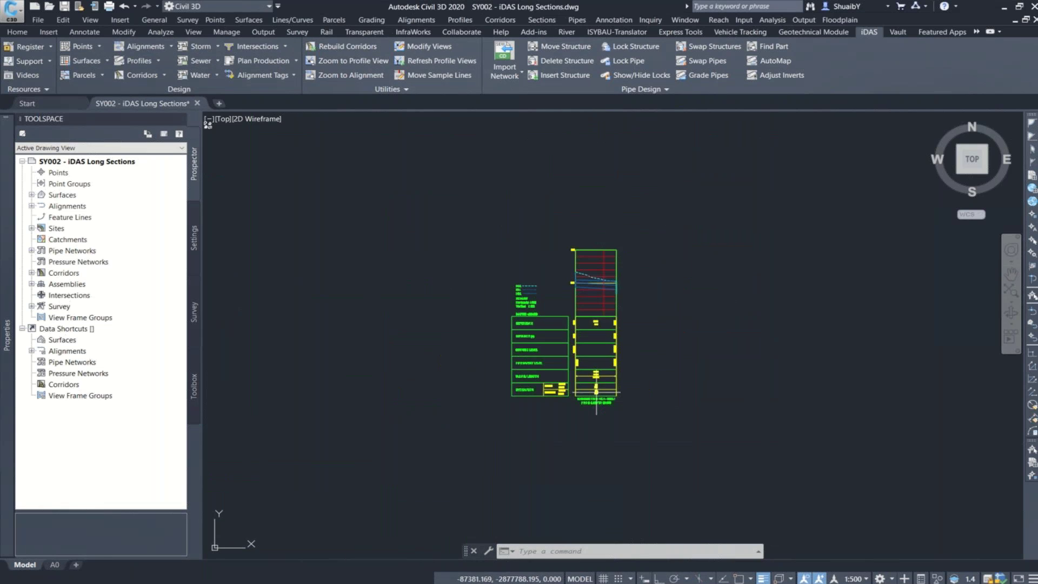
Examine the pipes and grade lines against the ground profile at the upstream end of the KI1.1 to OF long section
scroll(596, 392, "down", 6)
mouse_move(581, 341)
middle_mouse_down()
mouse_move(559, 259)
mouse_move(570, 288)
middle_mouse_up()
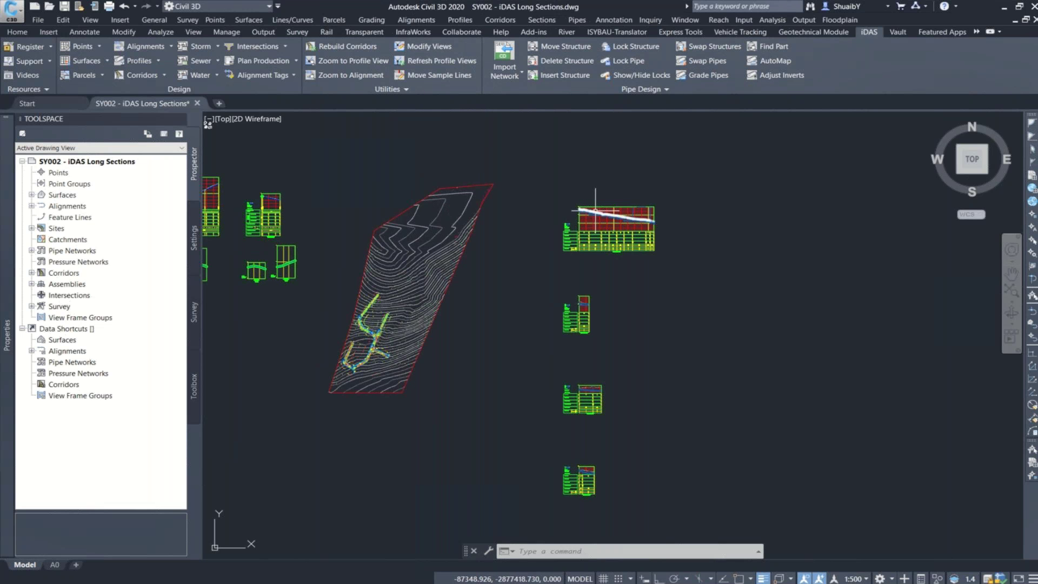
scroll(595, 211, "up", 2)
scroll(584, 214, "up", 6)
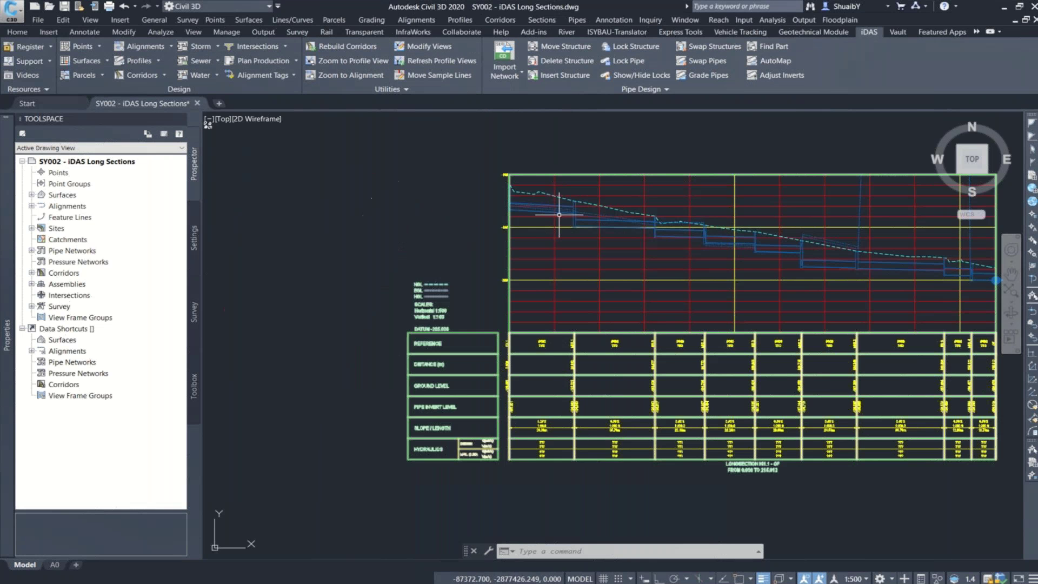
scroll(559, 215, "up", 5)
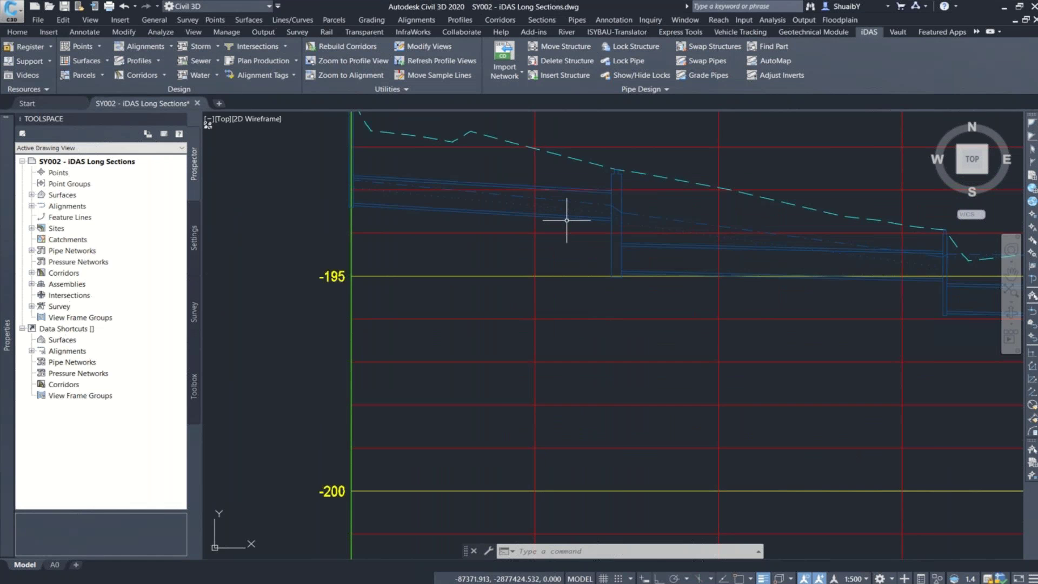
scroll(440, 246, "down", 2)
scroll(440, 246, "down", 2)
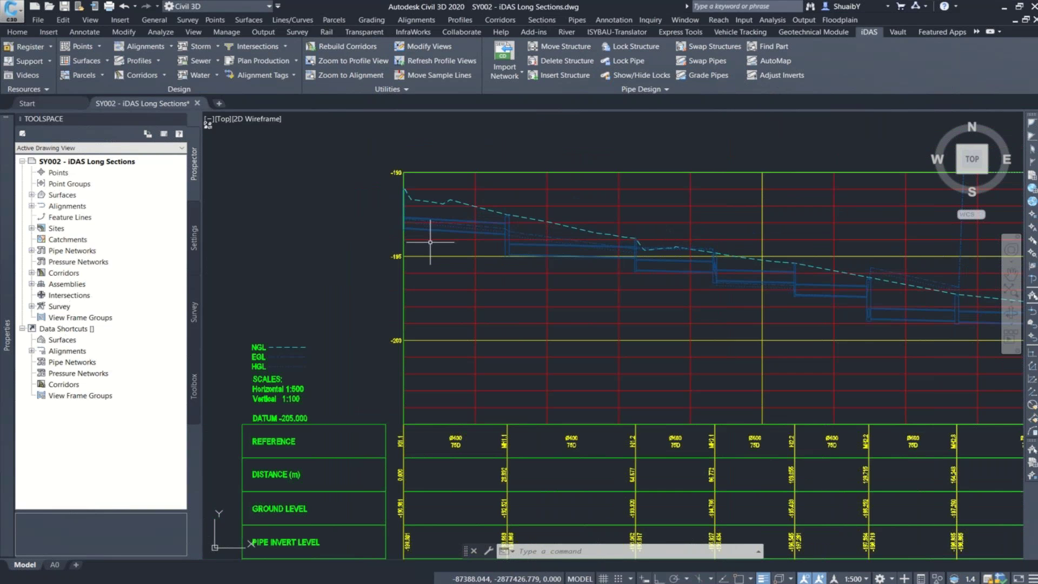
scroll(500, 227, "up", 4)
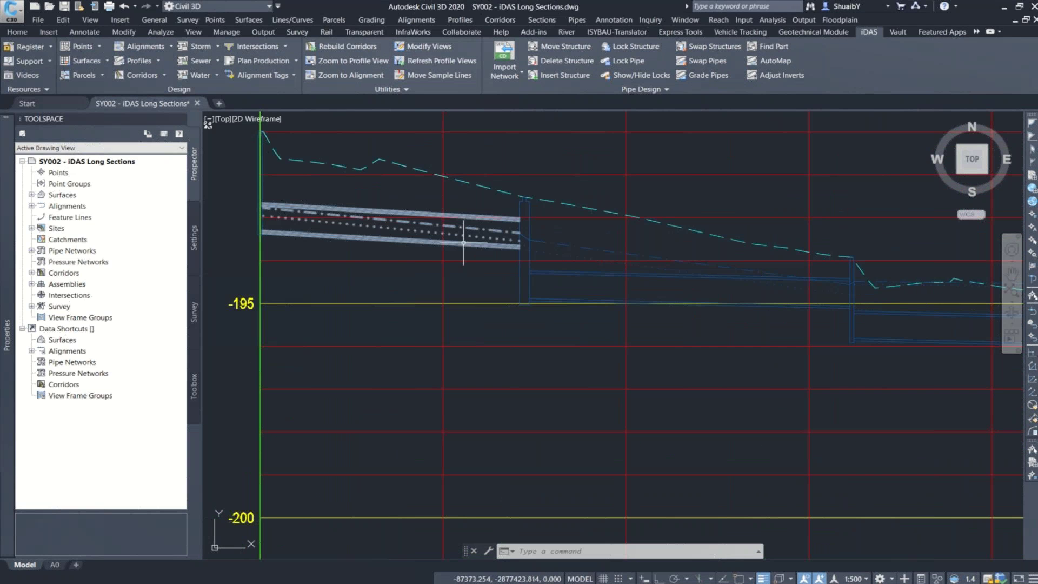
Try lowering the downstream end of the KI1.1 to MH1.1 pipe in the main long section, and undo the grip edit
left_click(463, 242)
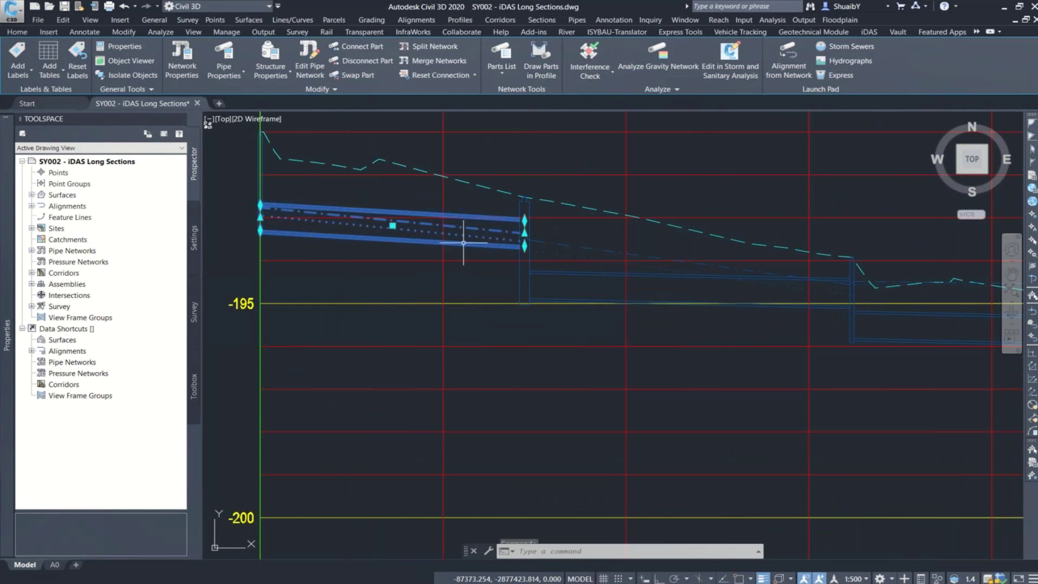
scroll(525, 228, "up", 5)
left_click(525, 234)
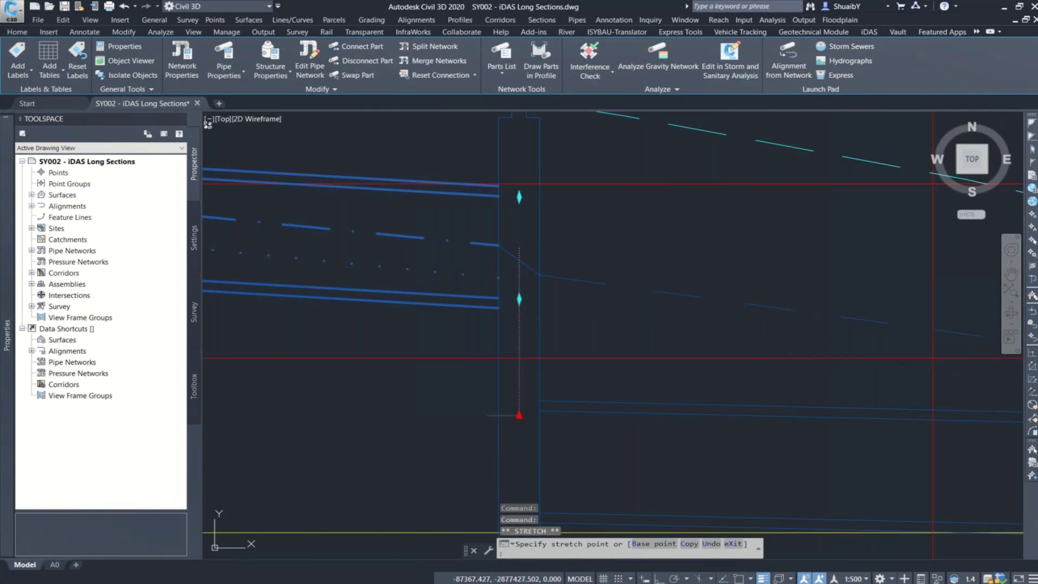
left_click(519, 415)
scroll(601, 352, "down", 2)
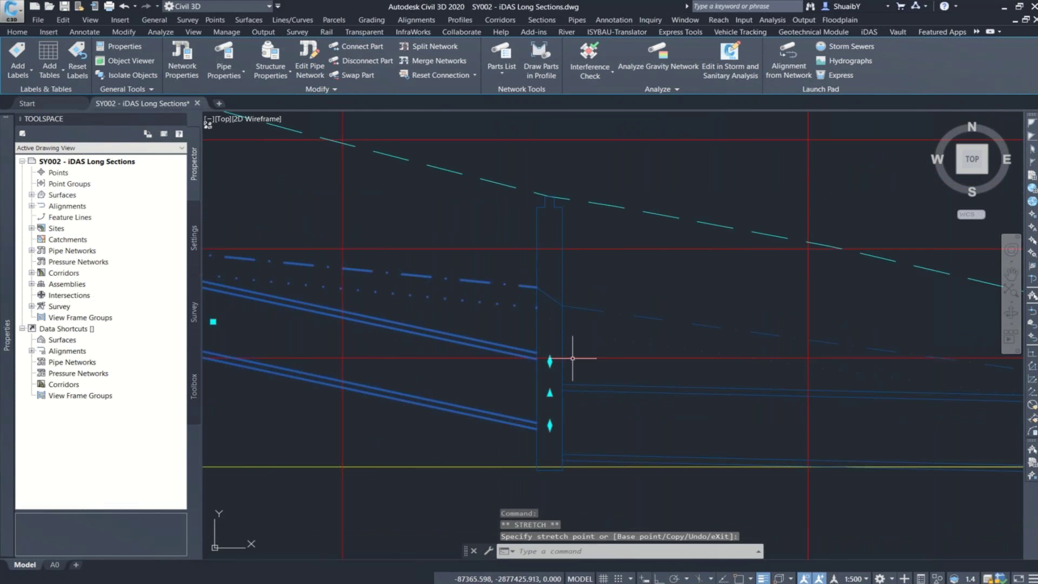
key("Escape")
key("ctrl+z")
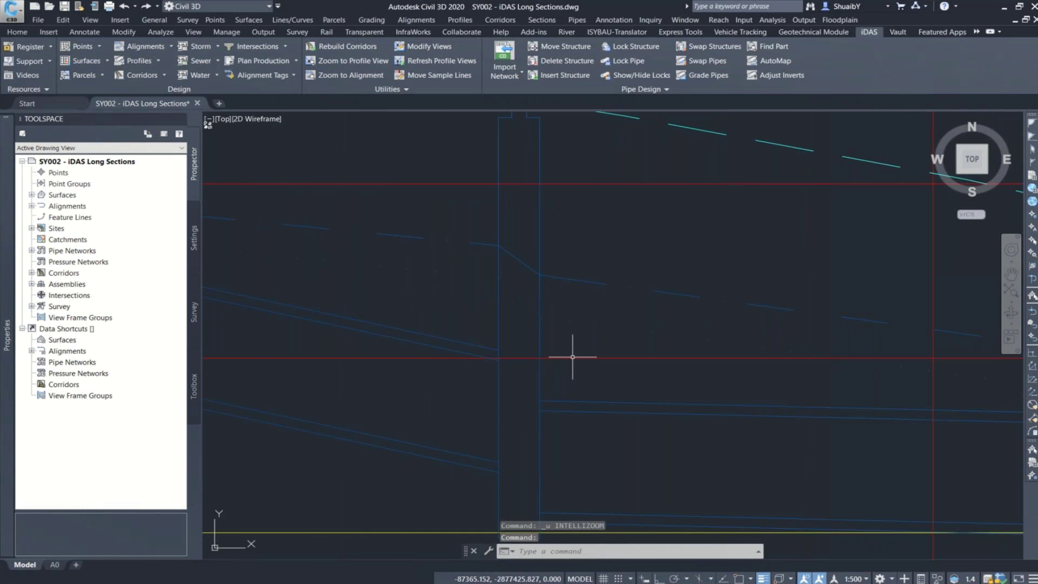
key("ctrl+z")
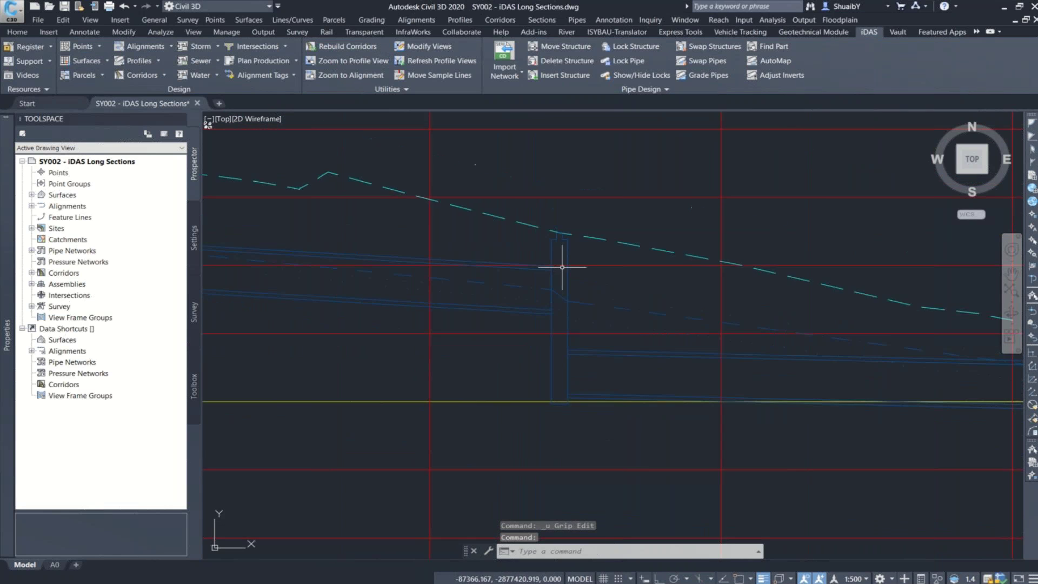
Try raising the whole KI1.1 to MH1.1 pipe above the ground line in the main long section, and undo it
scroll(563, 267, "down", 2)
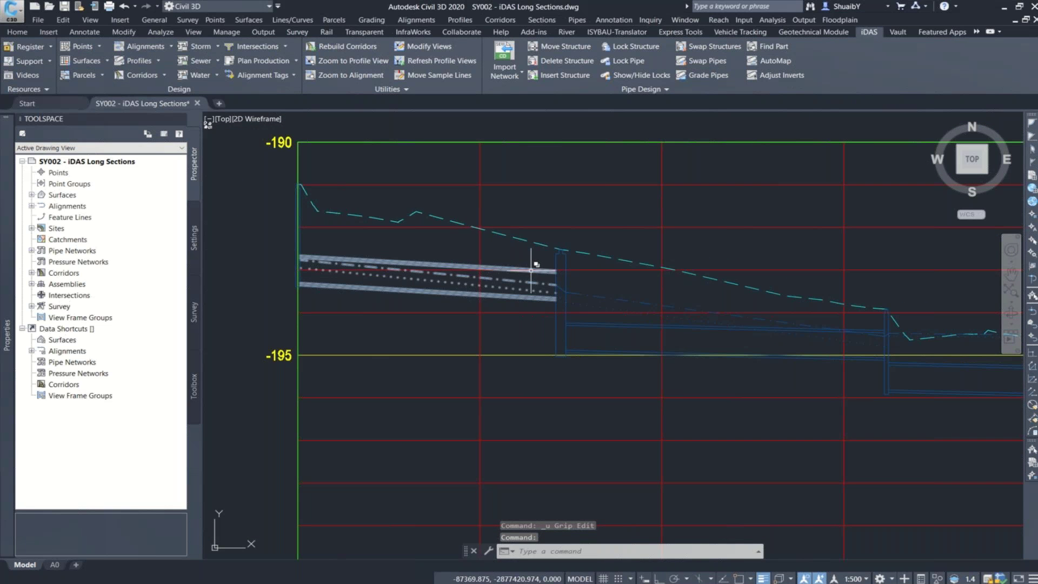
left_click(557, 273)
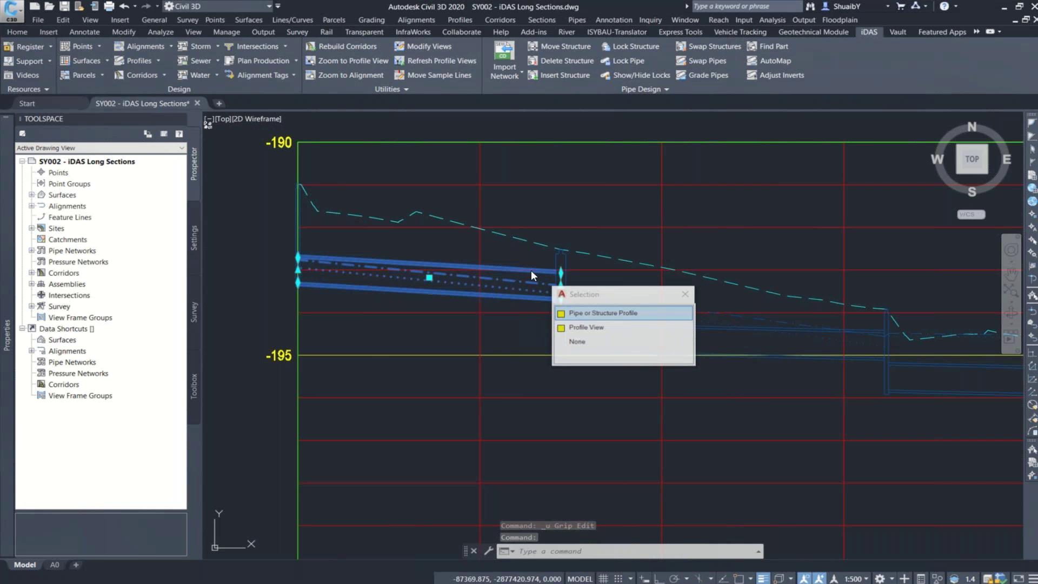
left_click(580, 313)
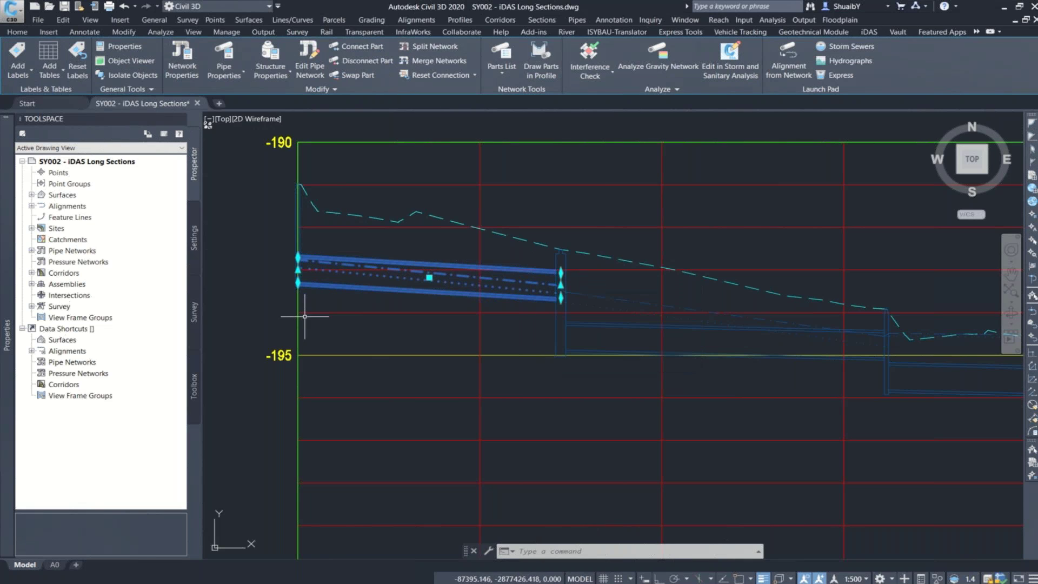
left_click(429, 278)
left_click(430, 199)
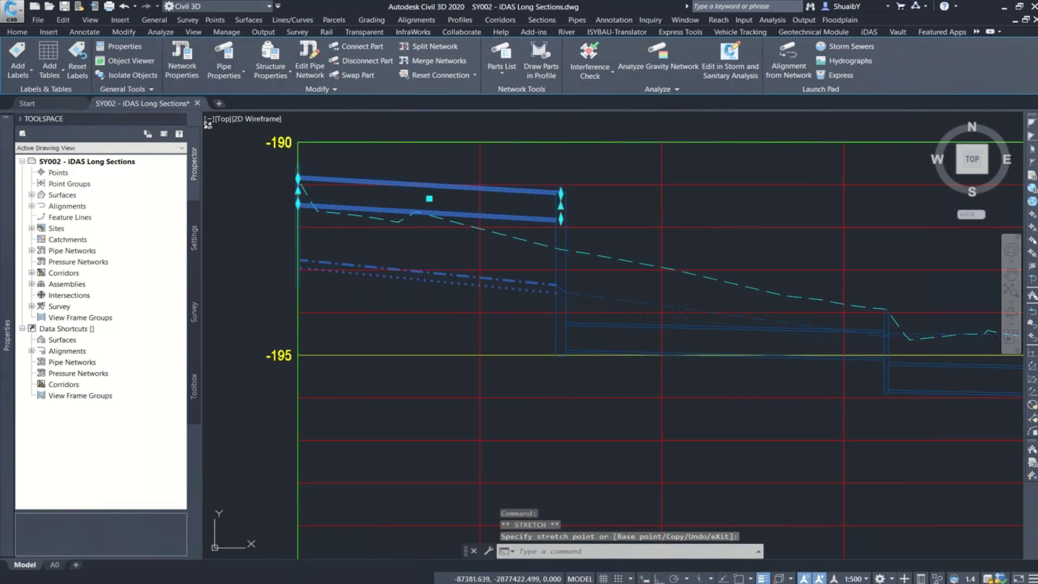
key("ctrl+z")
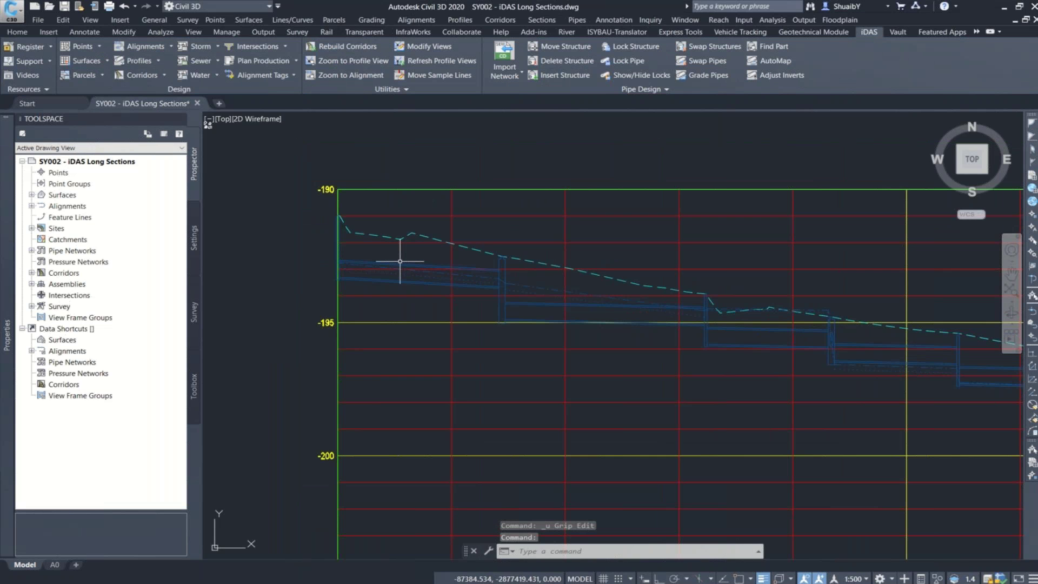
Regrade the Stormwater Network against FINAL SITE with Crown as the match location, 0.500 m minimum cover and a 1.25% start slope
middle_click_drag(643, 328, 560, 313)
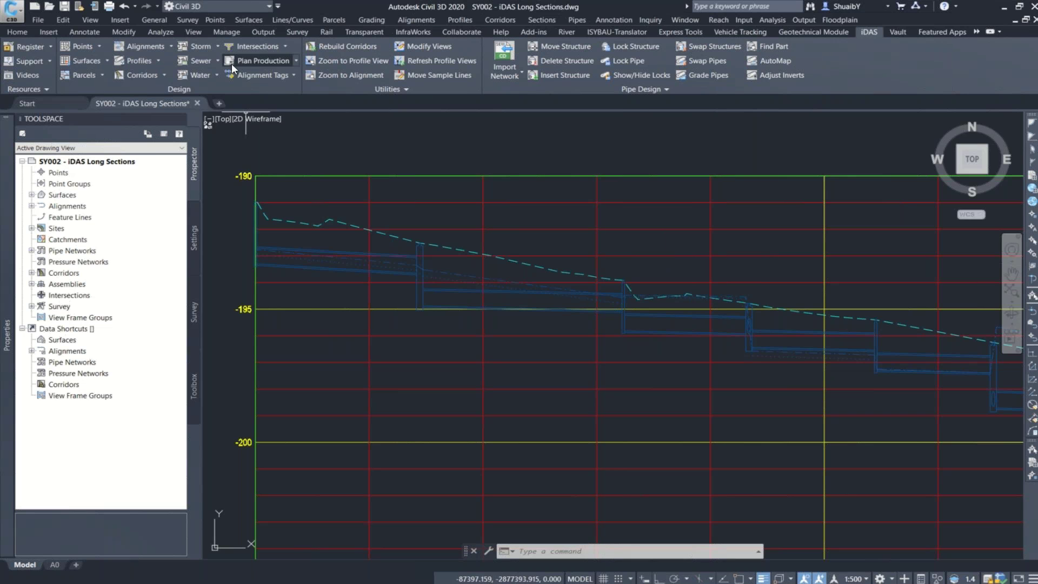
left_click(217, 46)
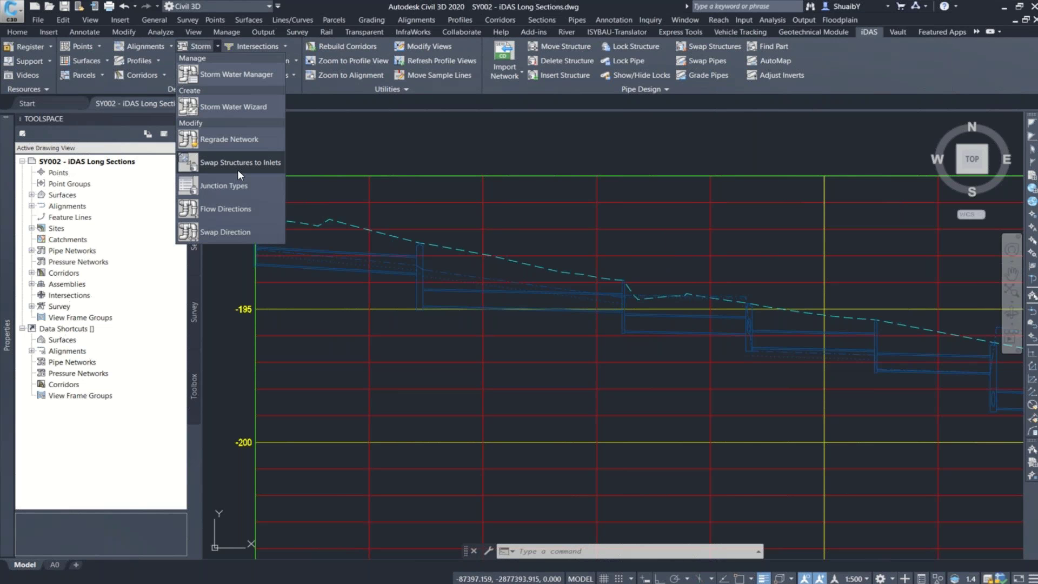
left_click(234, 147)
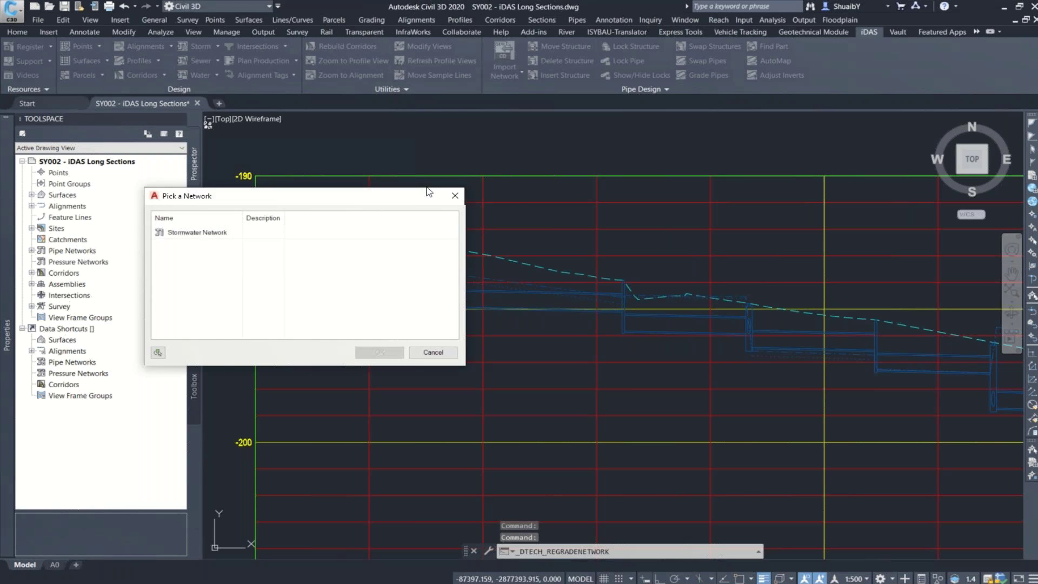
left_click_drag(428, 192, 508, 189)
left_click(277, 228)
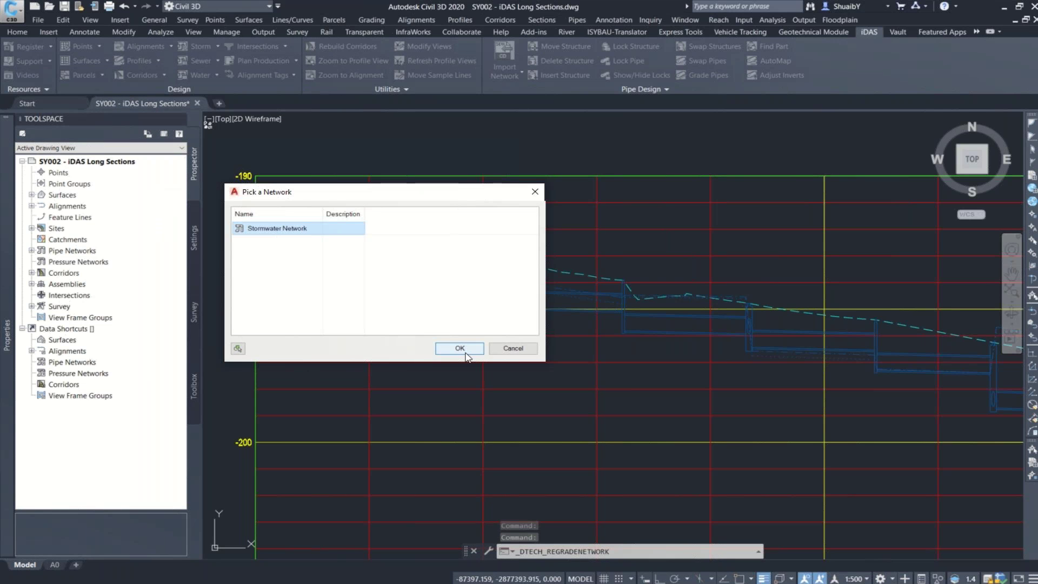
left_click(462, 350)
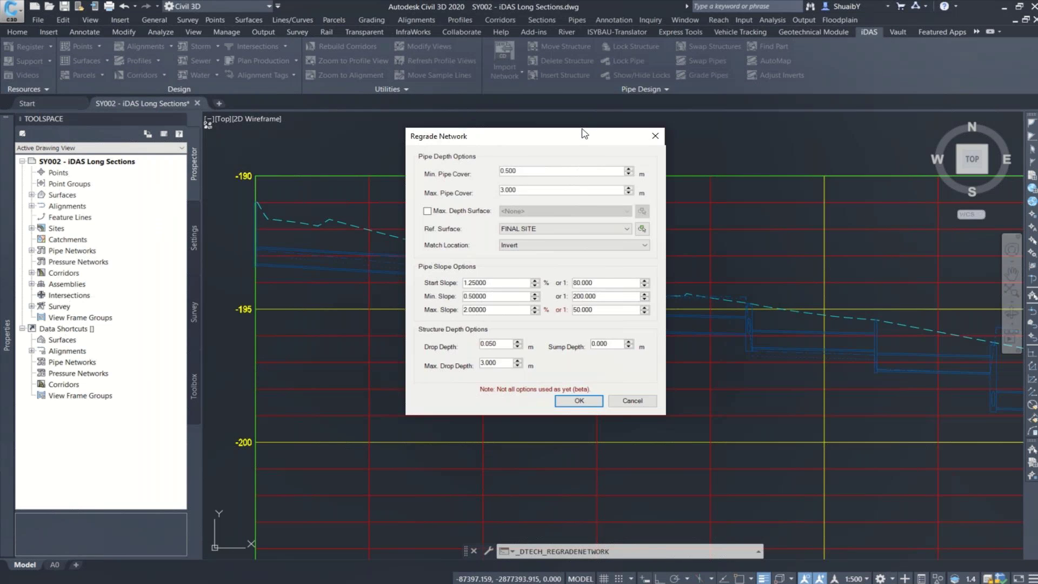
left_click_drag(583, 132, 541, 119)
left_click(477, 232)
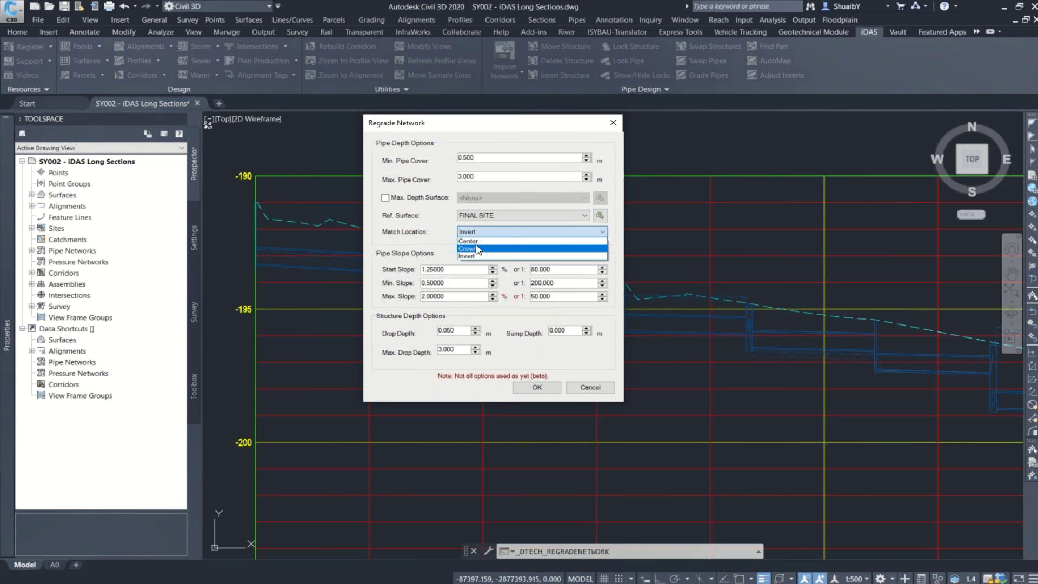
left_click(476, 249)
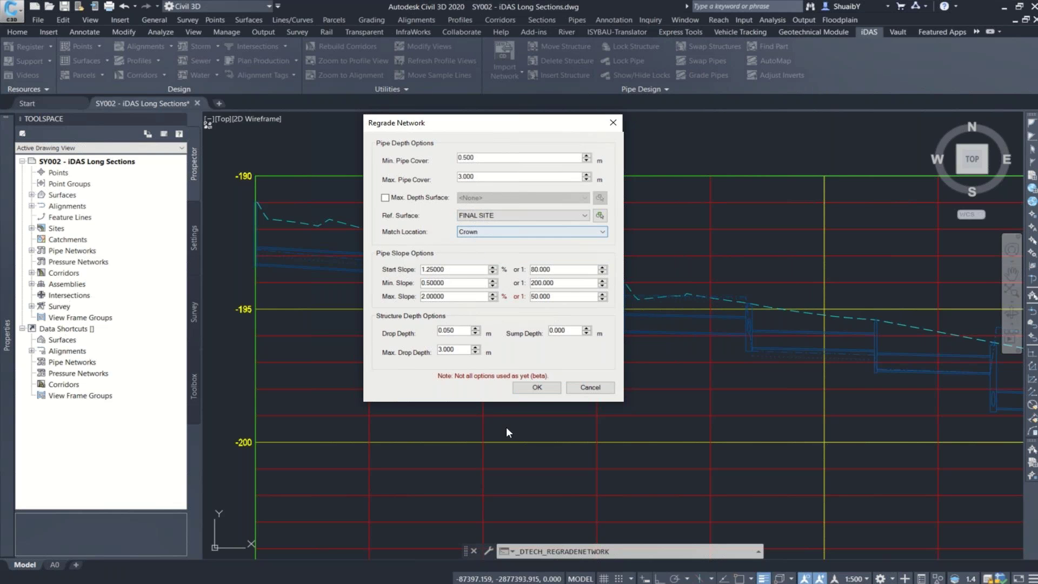
left_click(537, 388)
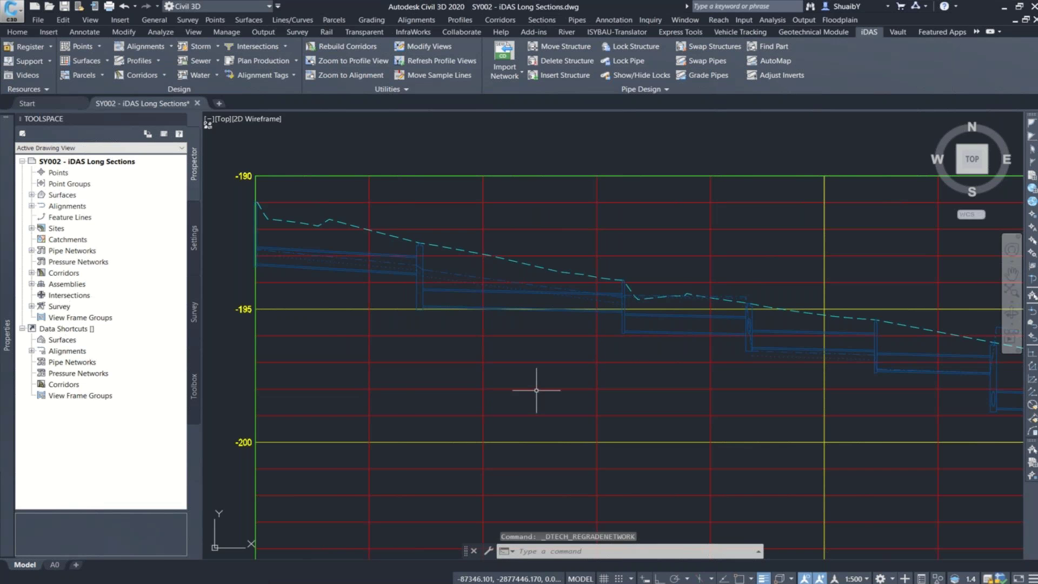
Examine the pipes, drops, invert levels, slopes and hydraulics bands along the KI1.1 to OF long section after regrading
scroll(442, 322, "down", 2)
scroll(427, 269, "up", 1)
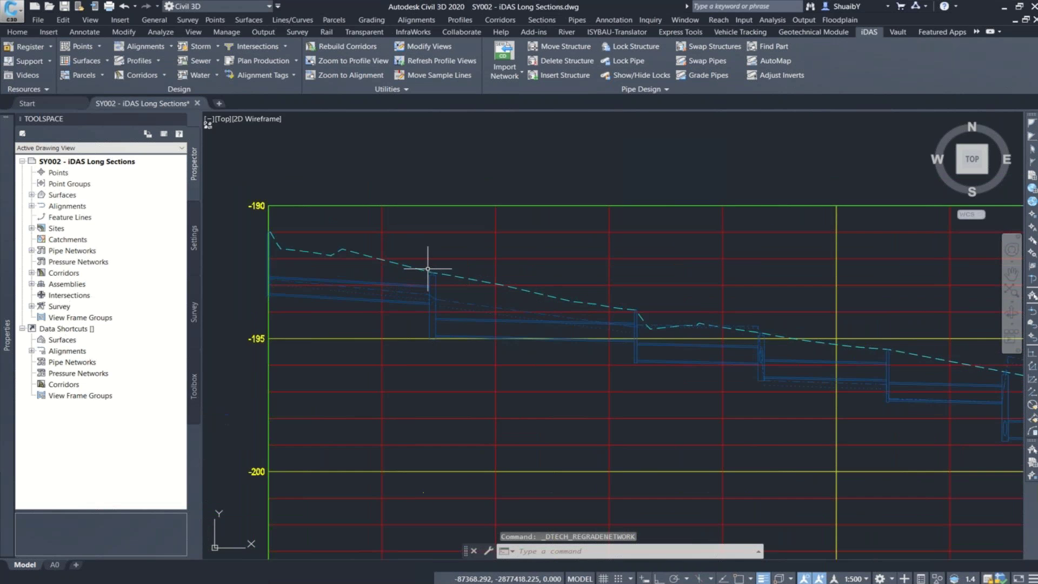
scroll(428, 268, "up", 2)
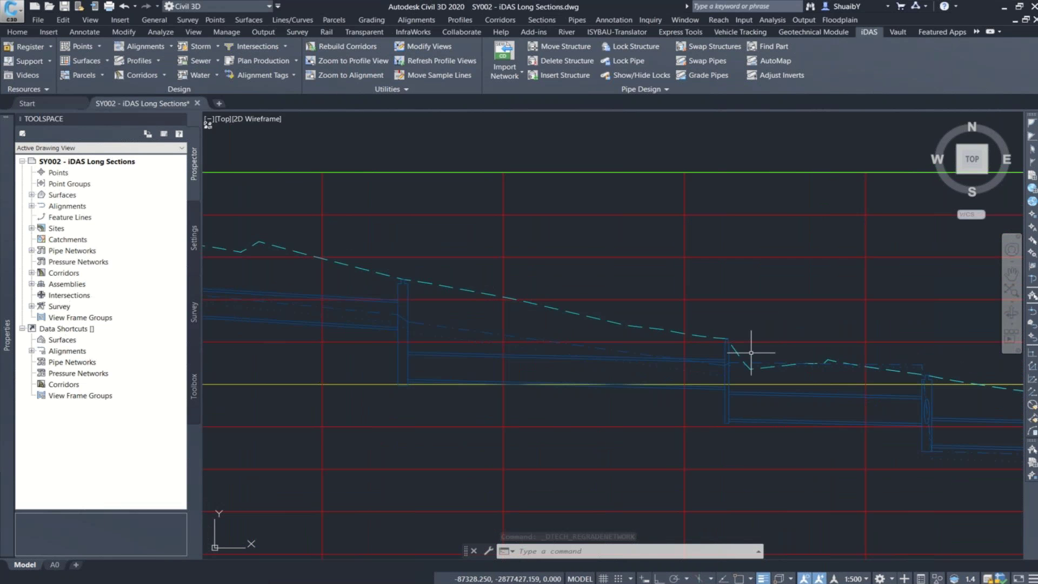
scroll(606, 313, "down", 2)
middle_click_drag(607, 308, 539, 240)
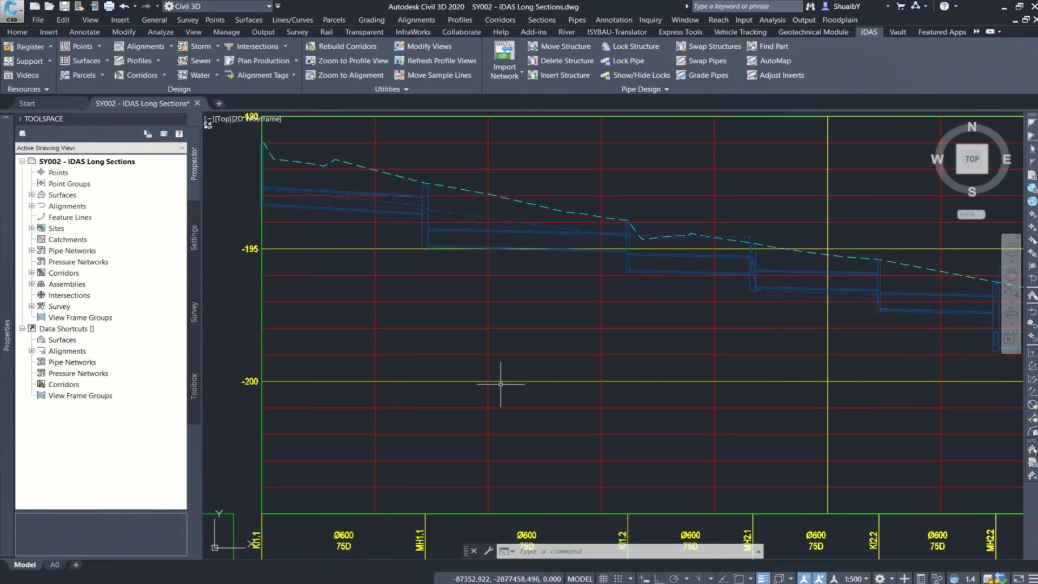
scroll(501, 385, "down", 2)
middle_click_drag(500, 385, 493, 206)
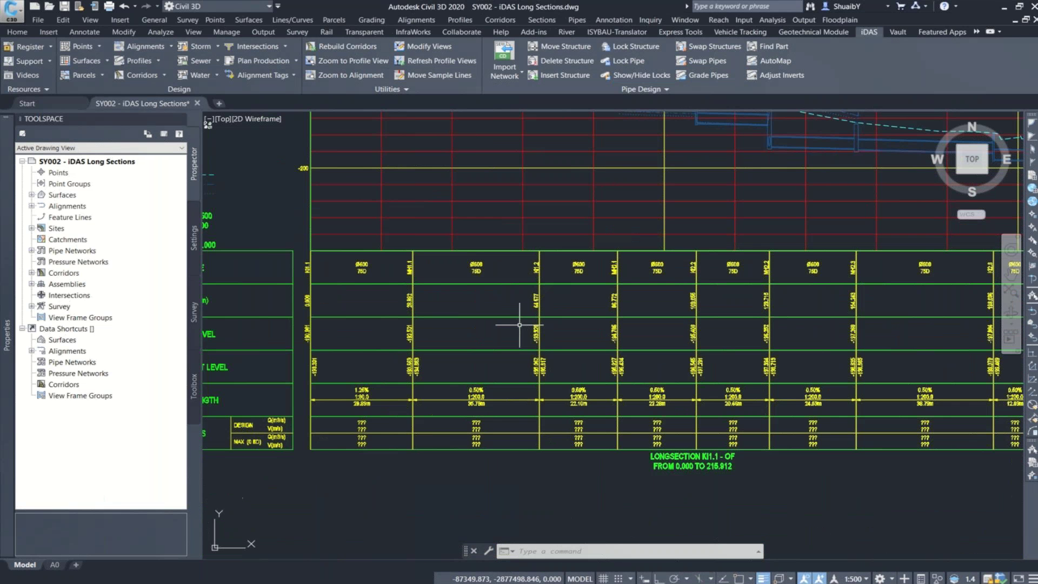
scroll(376, 424, "up", 4)
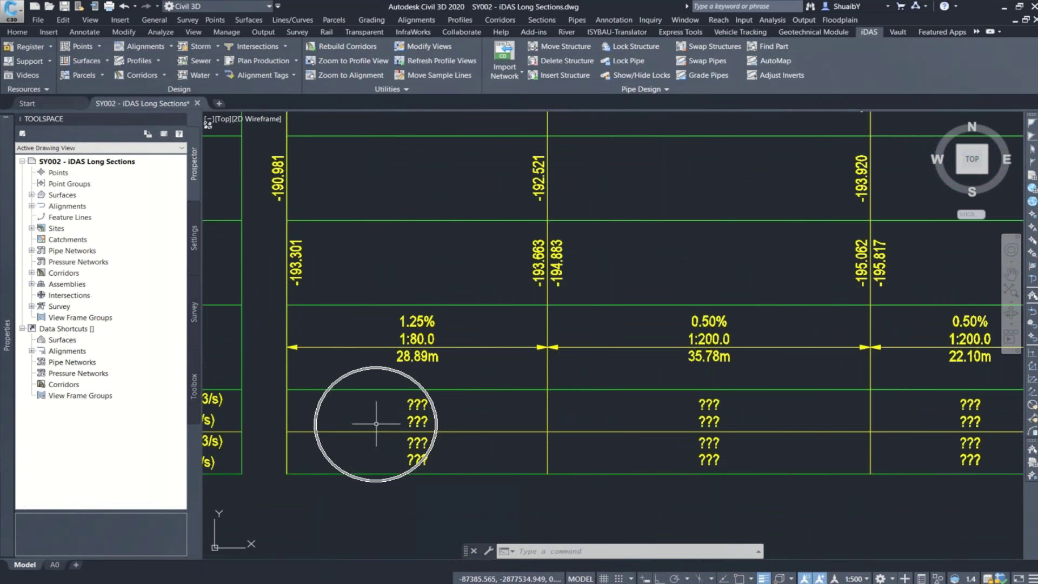
scroll(454, 388, "down", 4)
scroll(435, 325, "down", 2)
middle_click_drag(435, 324, 474, 350)
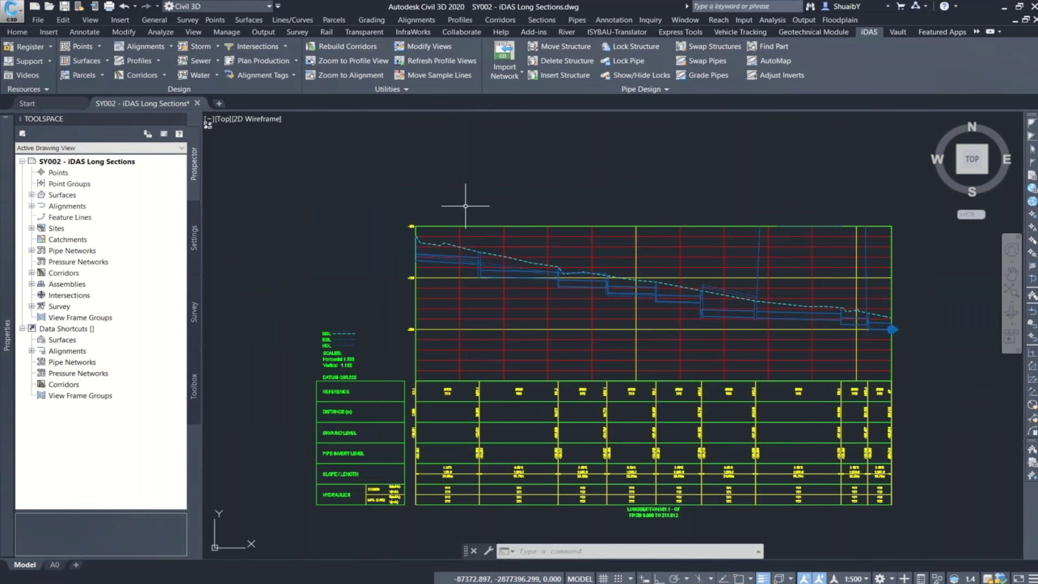
scroll(767, 290, "up", 5)
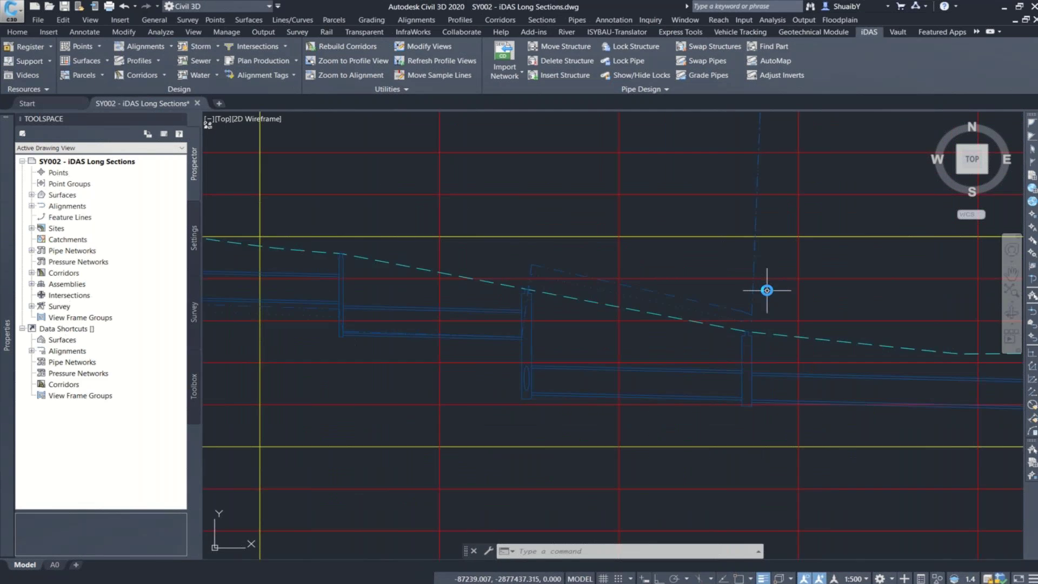
Examine the EGL and HGL lines, the legend and the pipe levels relative to the ground line in the KI1.1 to OF long section
scroll(767, 290, "up", 2)
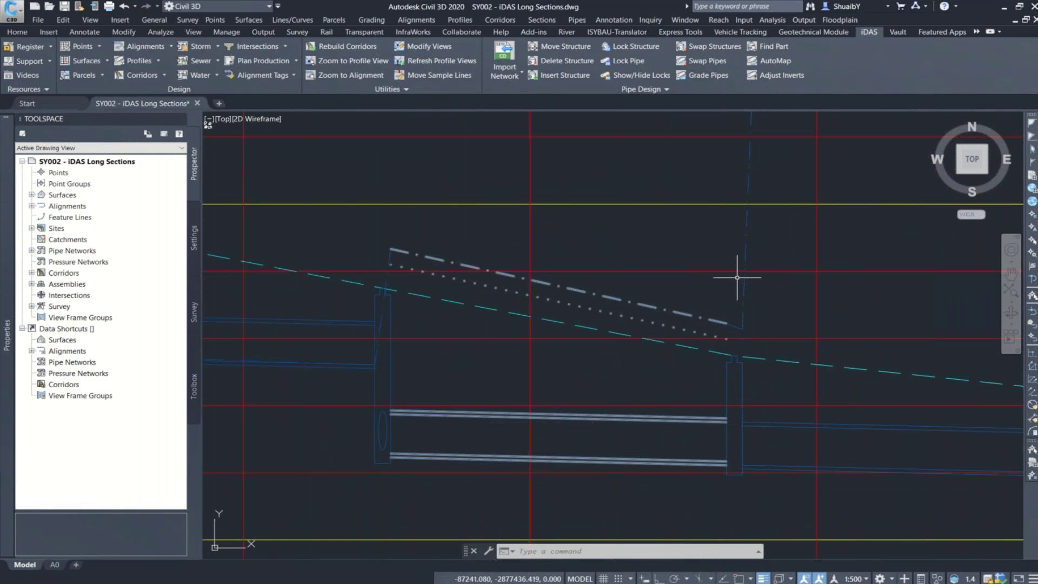
scroll(772, 291, "down", 2)
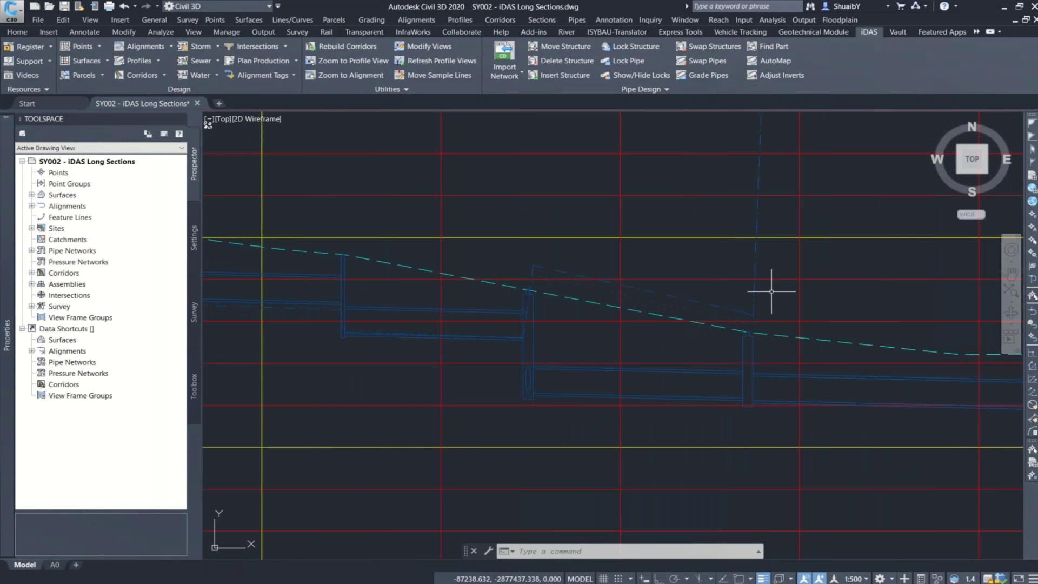
scroll(629, 319, "down", 4)
middle_click_drag(473, 337, 638, 306)
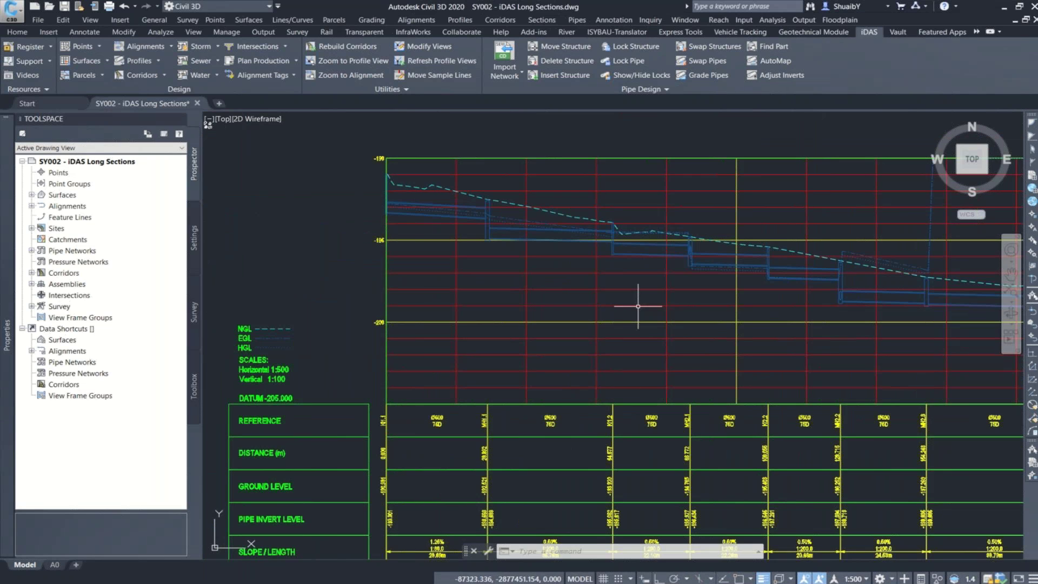
scroll(259, 342, "up", 2)
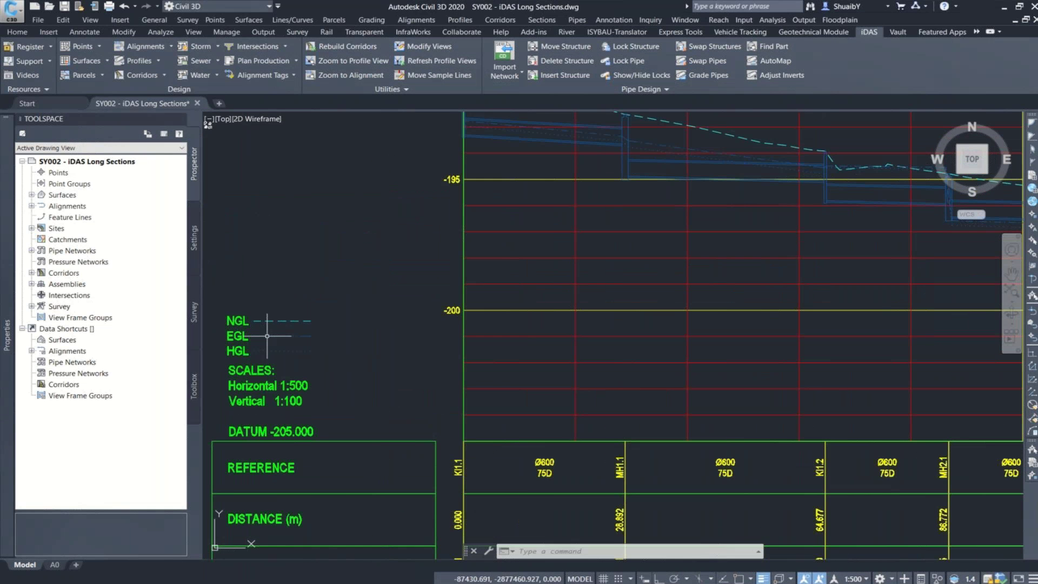
scroll(267, 336, "down", 2)
middle_click_drag(565, 369, 463, 322)
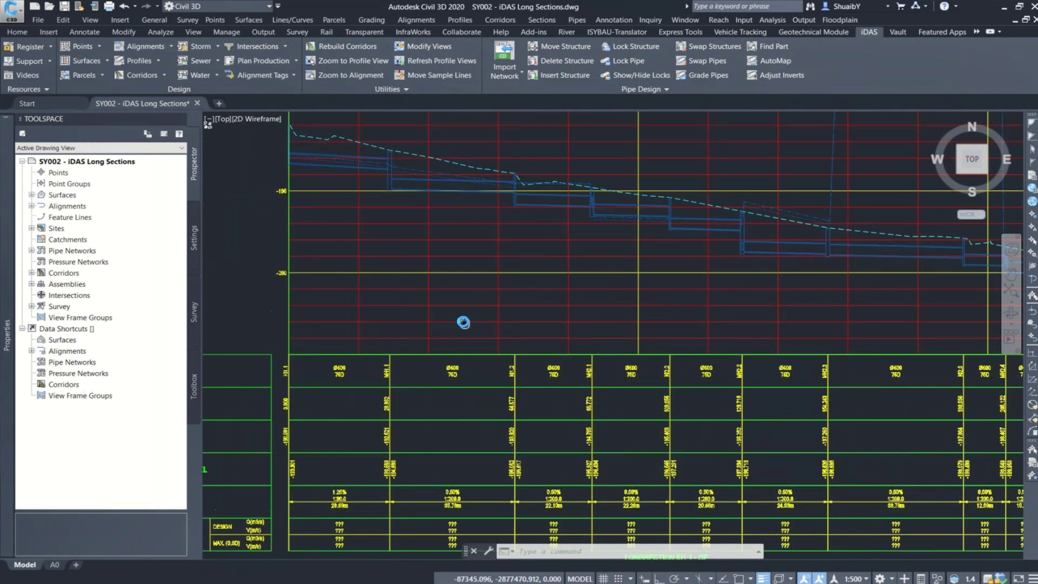
scroll(464, 322, "down", 2)
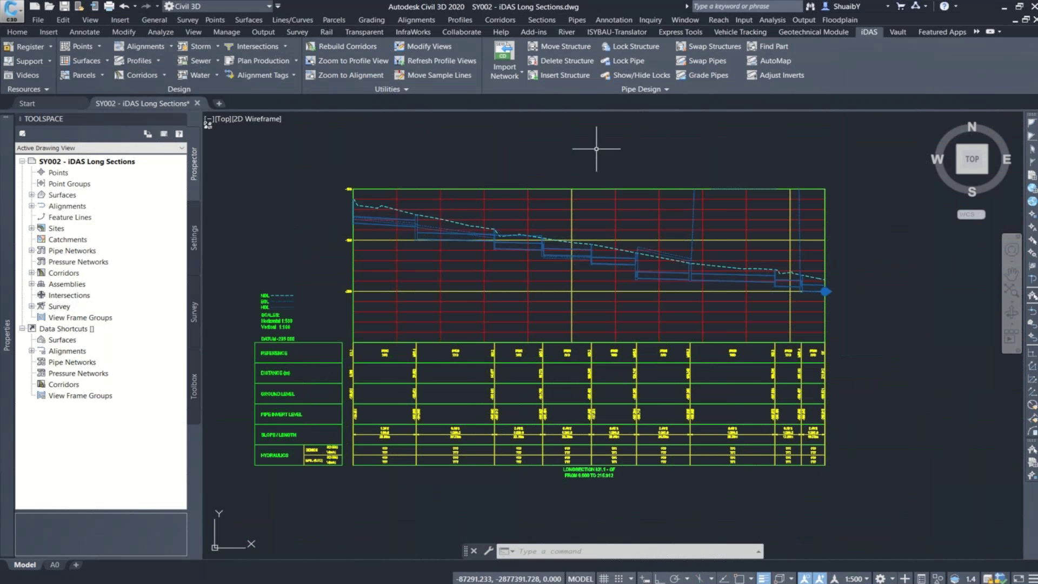
scroll(401, 210, "up", 2)
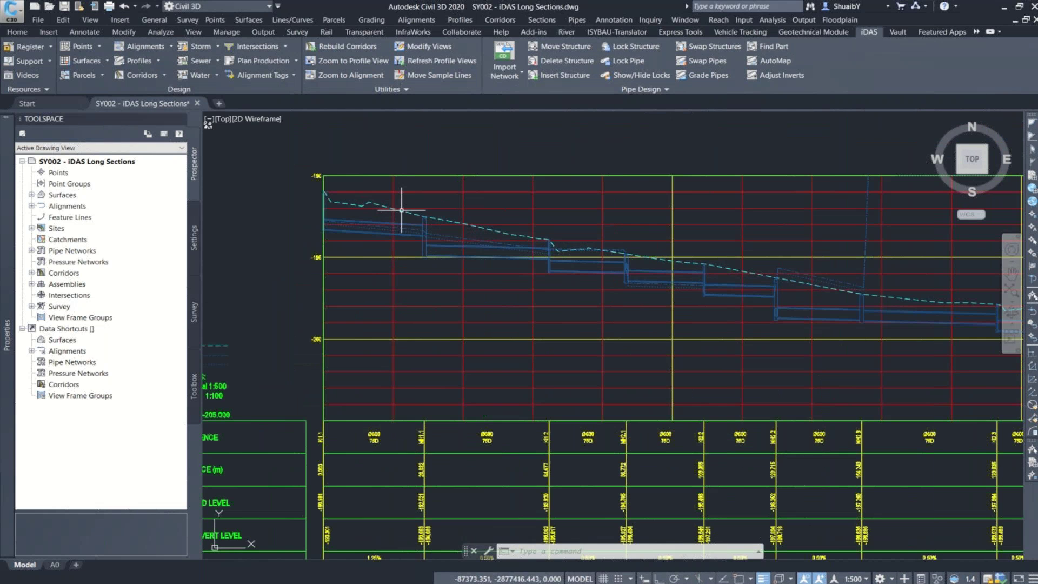
scroll(401, 210, "up", 3)
scroll(364, 268, "down", 2)
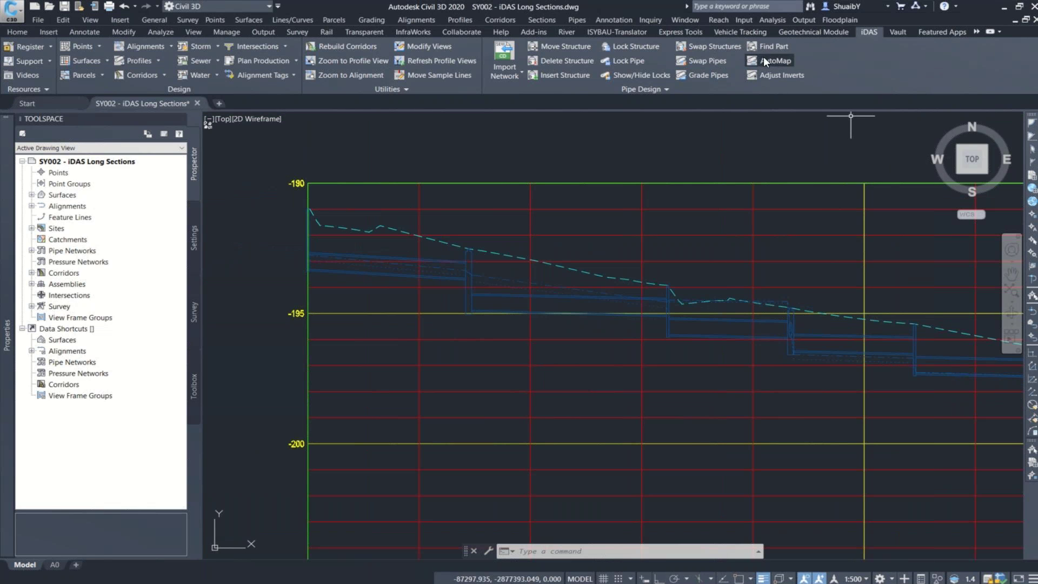
Grade the pipes from KI1.1 to KI1.2 with no drop over the start structure, crown matching, a 0 drop value and a 1 in 25.716 slope
left_click(718, 76)
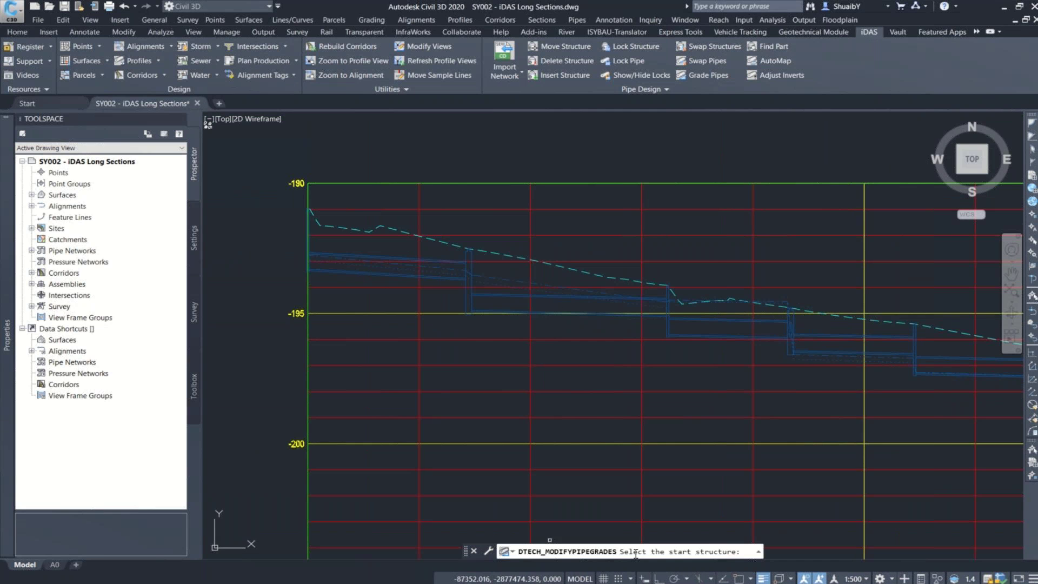
scroll(278, 260, "up", 5)
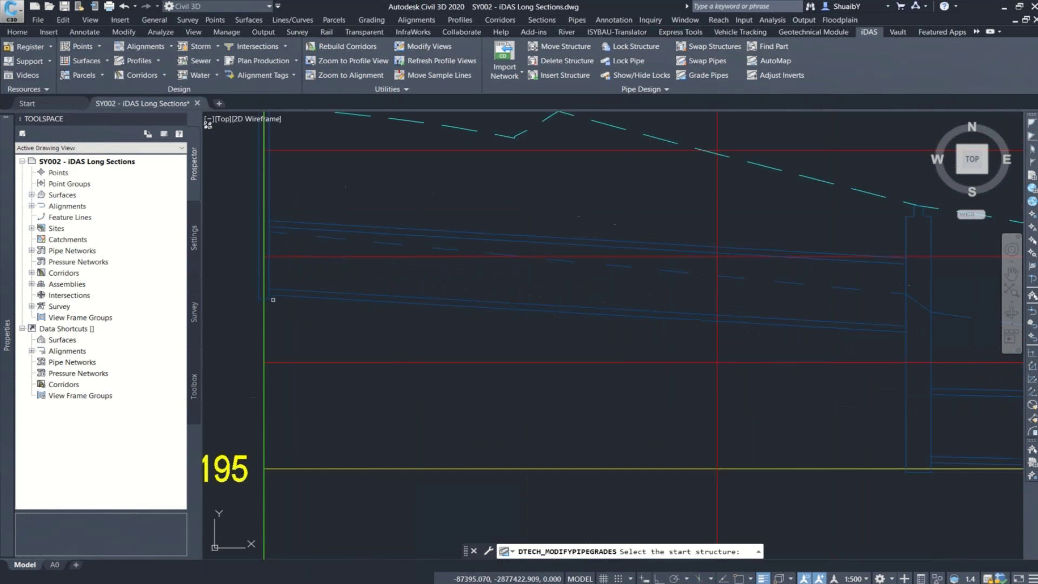
scroll(273, 299, "up", 4)
left_click(262, 269)
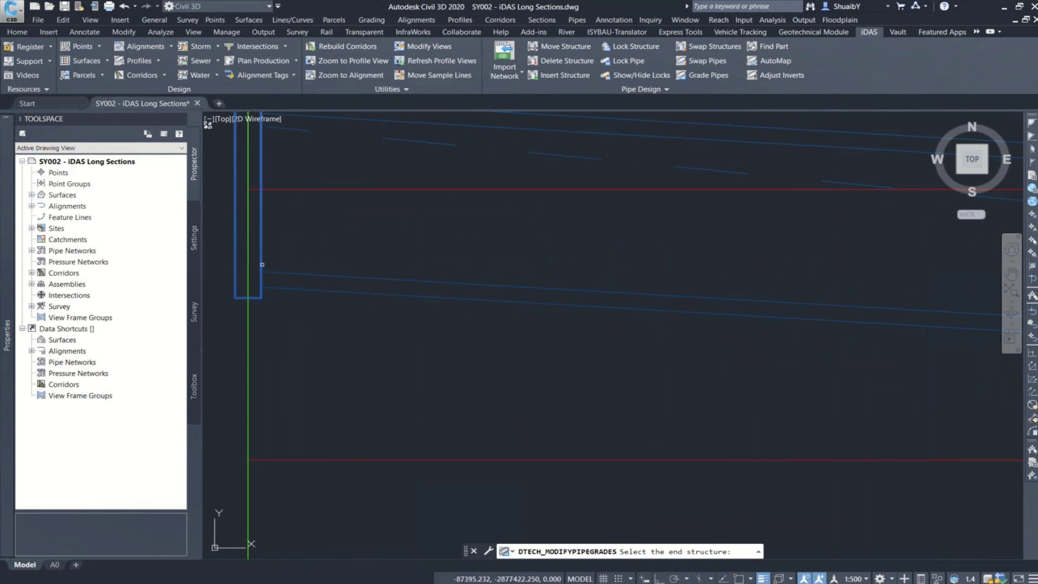
scroll(308, 312, "down", 2)
scroll(308, 312, "down", 4)
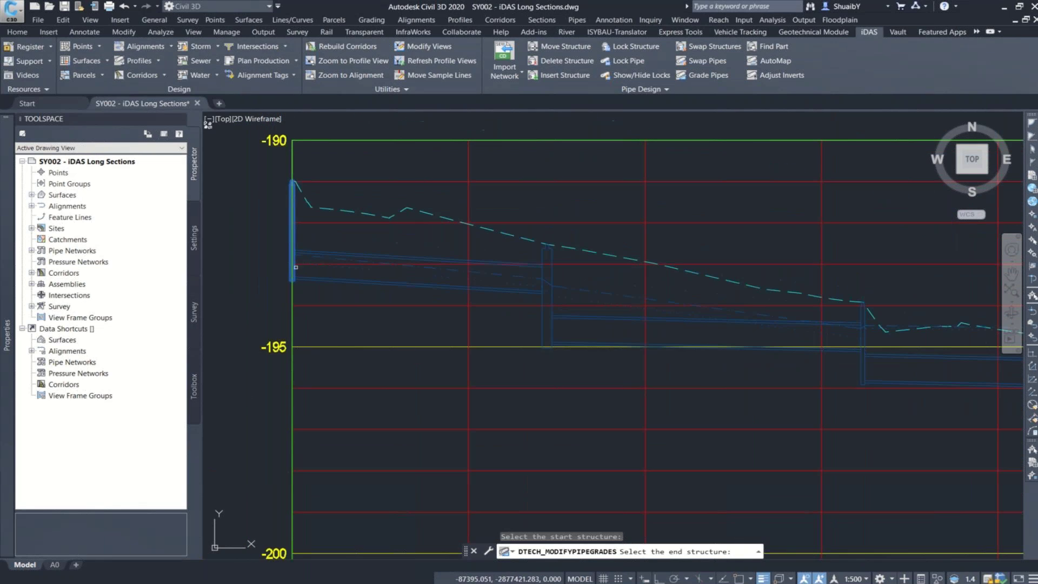
scroll(880, 380, "up", 4)
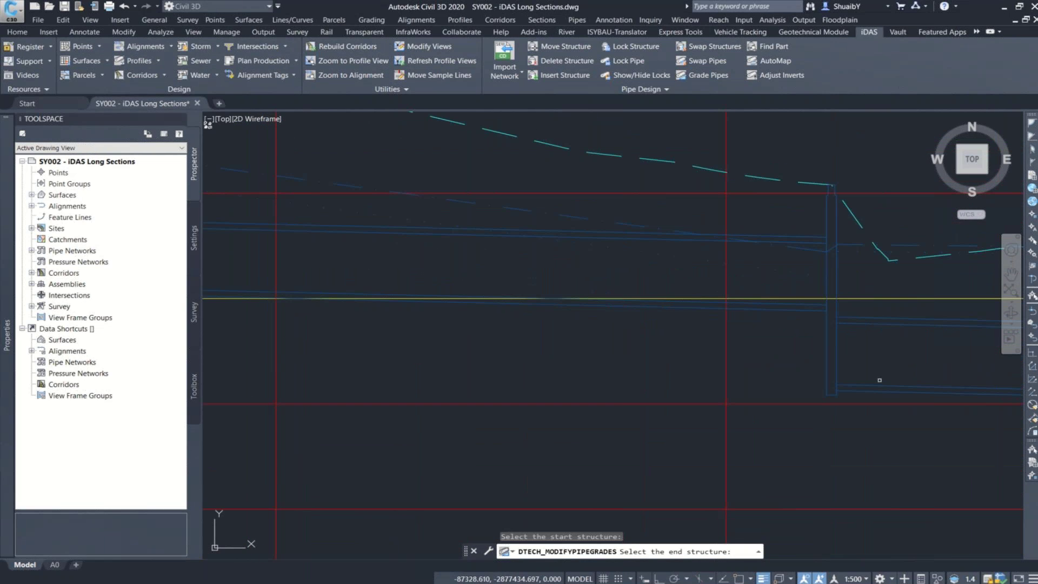
left_click(826, 376)
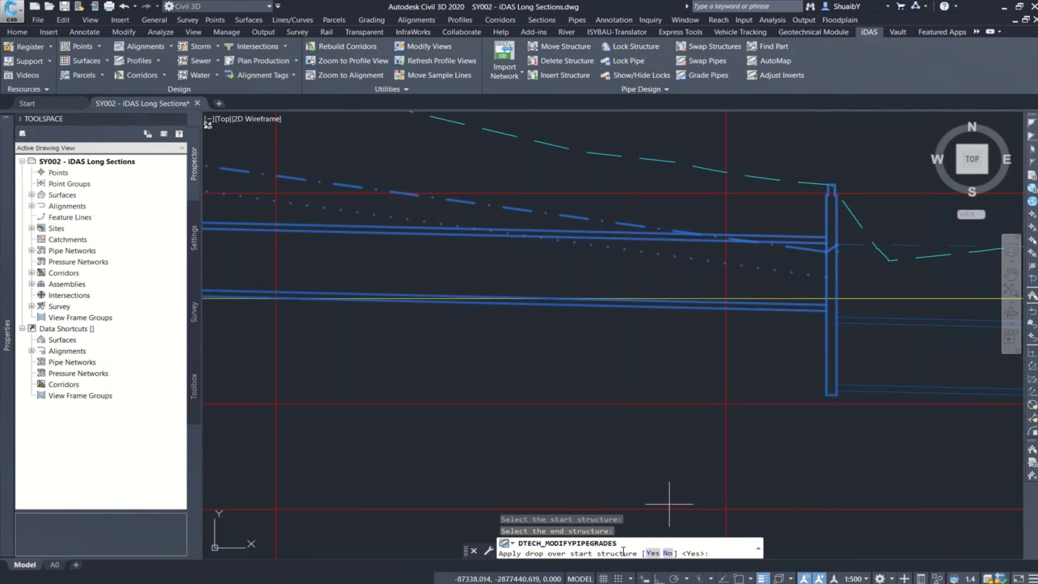
left_click(666, 554)
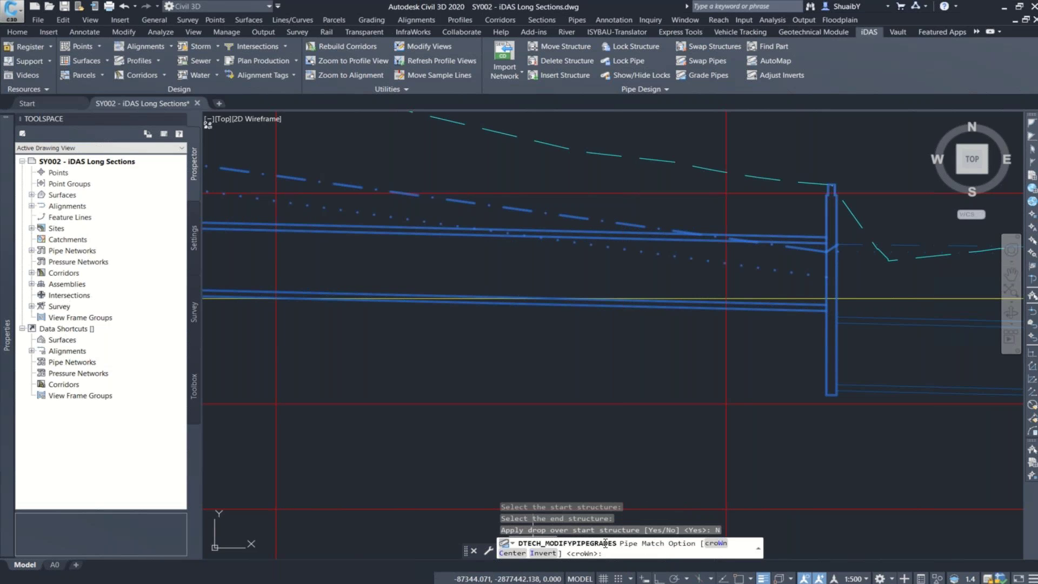
left_click(715, 547)
left_click(715, 547)
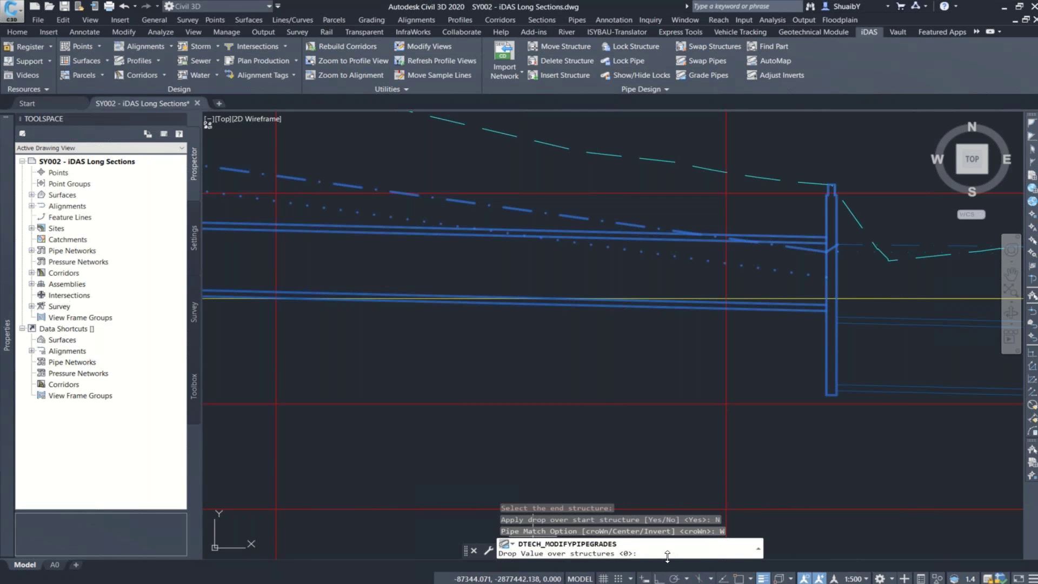
type("0")
key("Return")
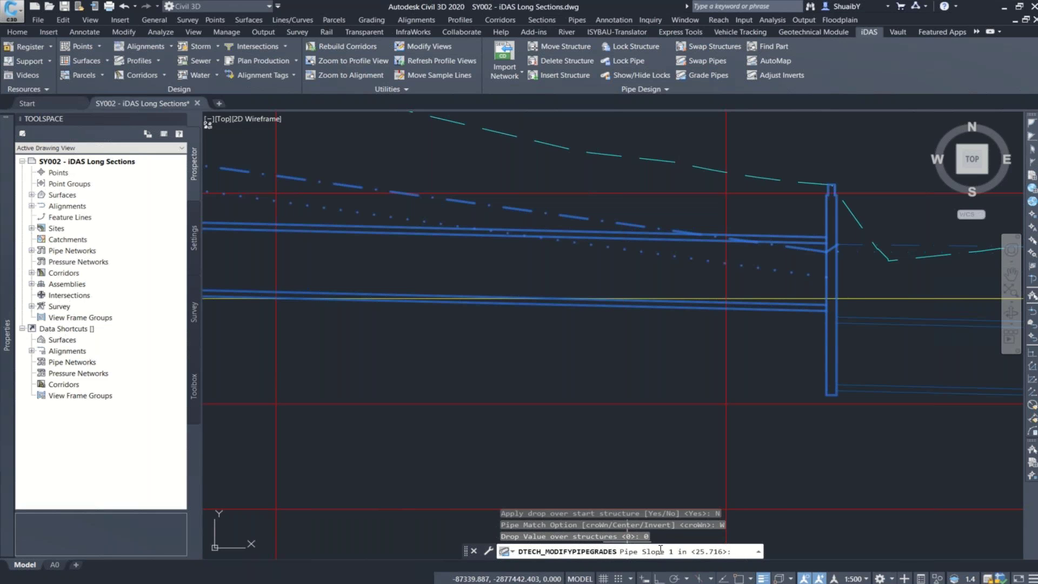
key("Return")
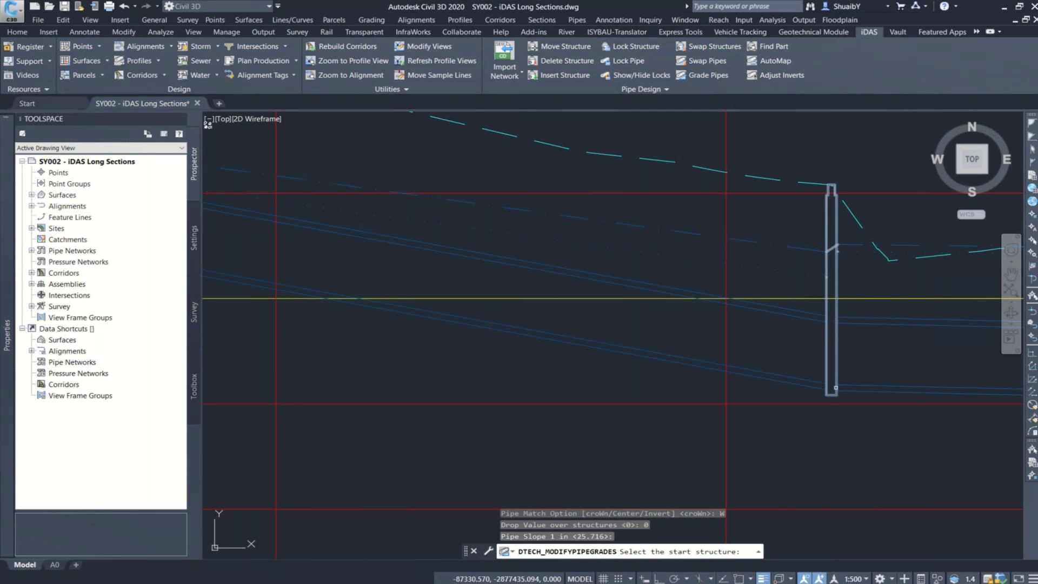
scroll(836, 388, "down", 4)
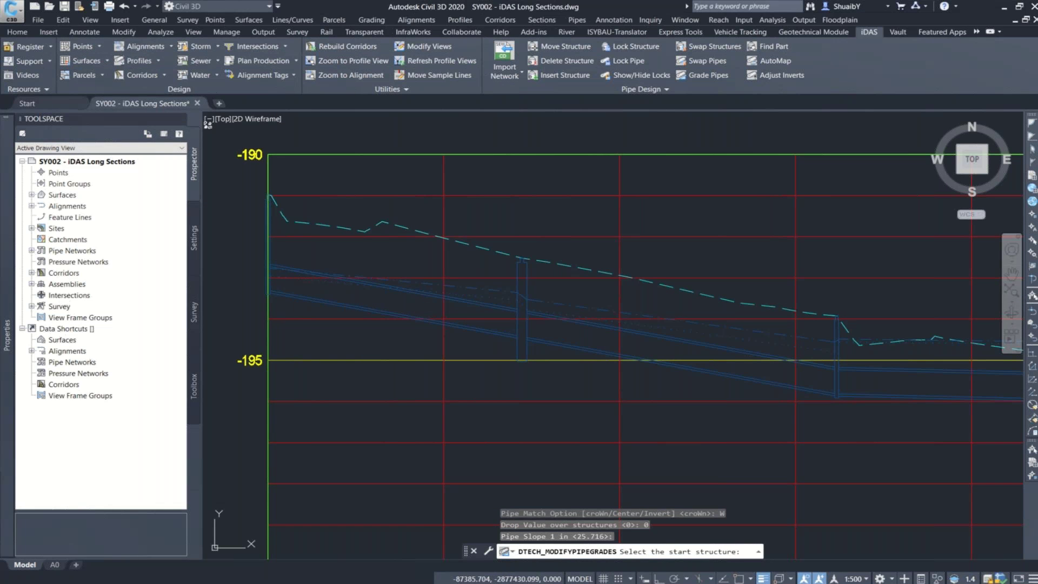
key("Escape")
scroll(550, 399, "up", 4)
scroll(671, 337, "down", 2)
middle_click_drag(504, 326, 597, 336)
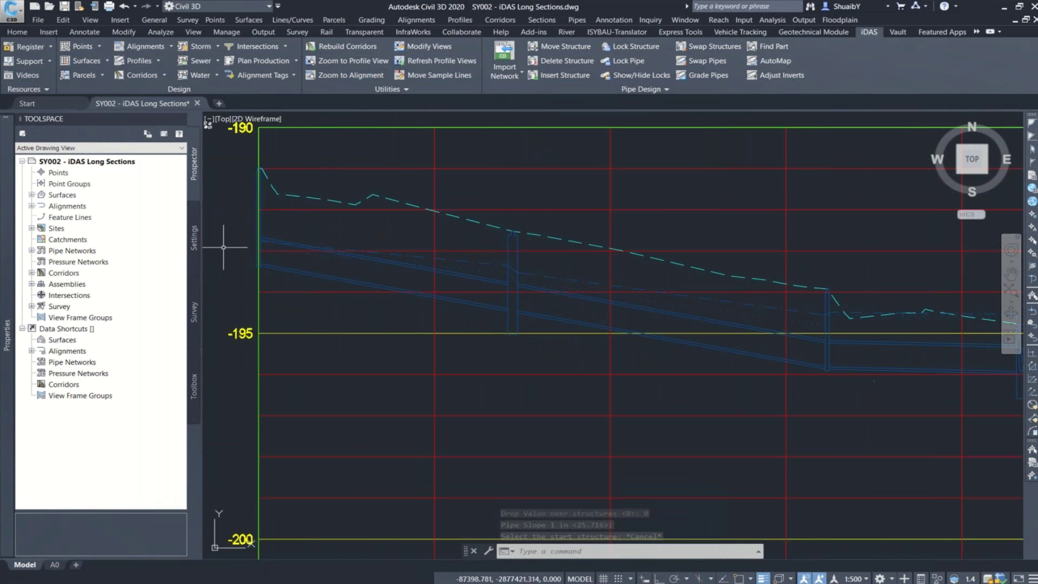
Try regrading the pipes from KI1.1 to KI1.2 at a 1 in 200 slope, with no start structure drop, crown matching and a 0 drop value
scroll(279, 252, "up", 4)
right_click(288, 318)
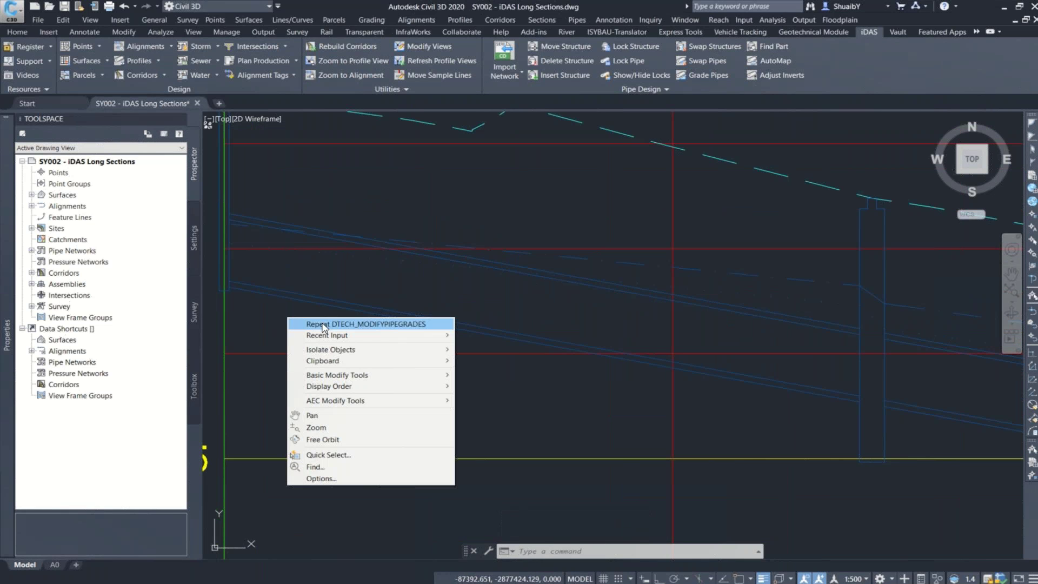
left_click(323, 325)
scroll(227, 290, "up", 4)
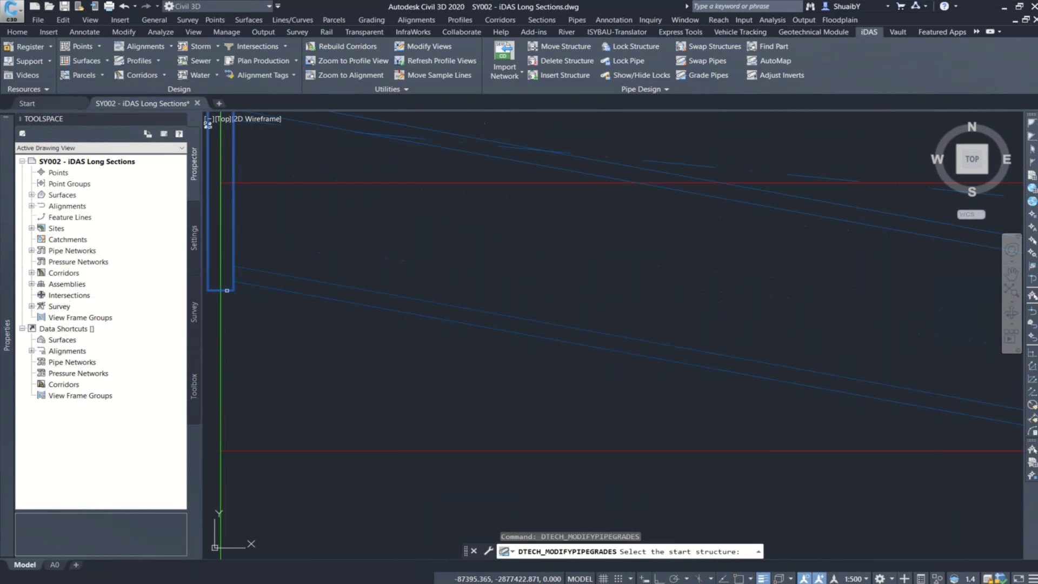
left_click(227, 290)
scroll(292, 242, "down", 5)
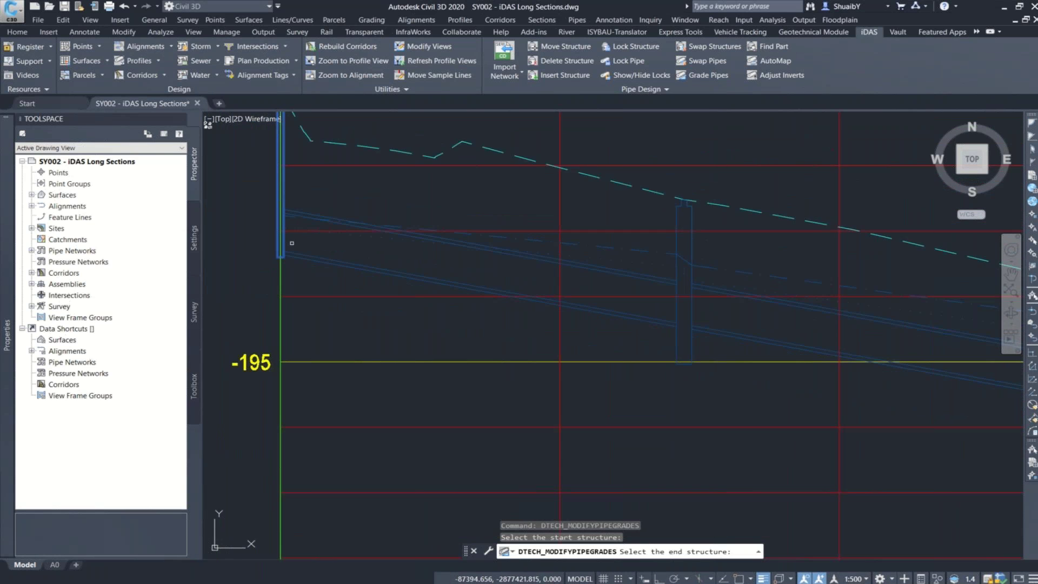
scroll(326, 284, "down", 4)
scroll(667, 346, "up", 6)
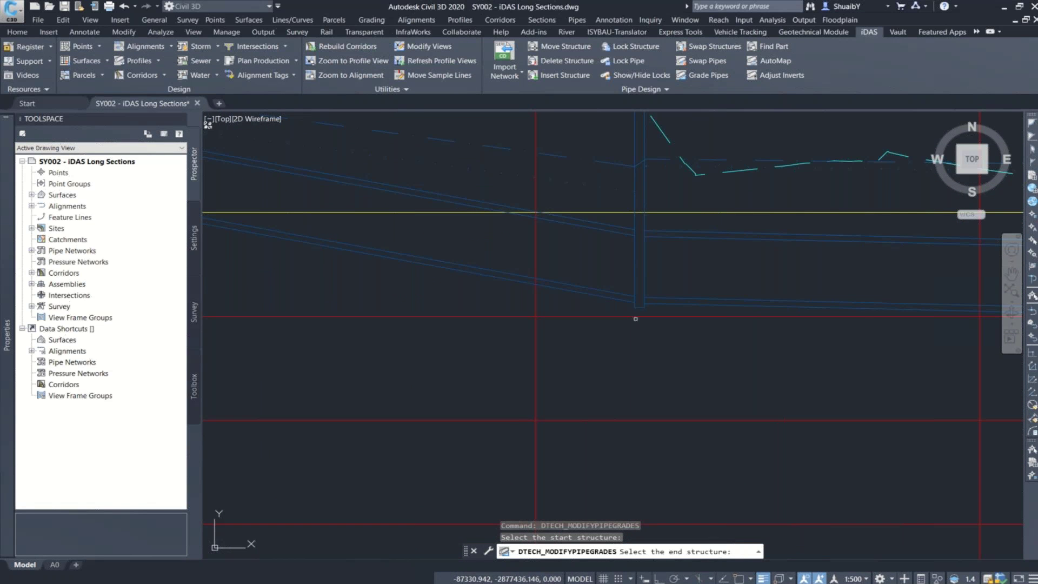
left_click(637, 307)
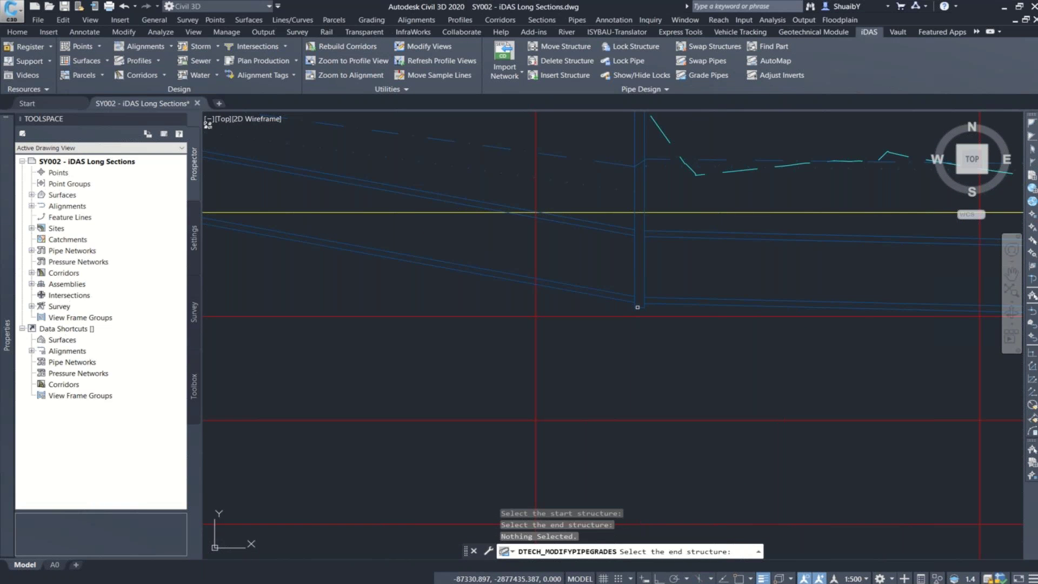
left_click(637, 307)
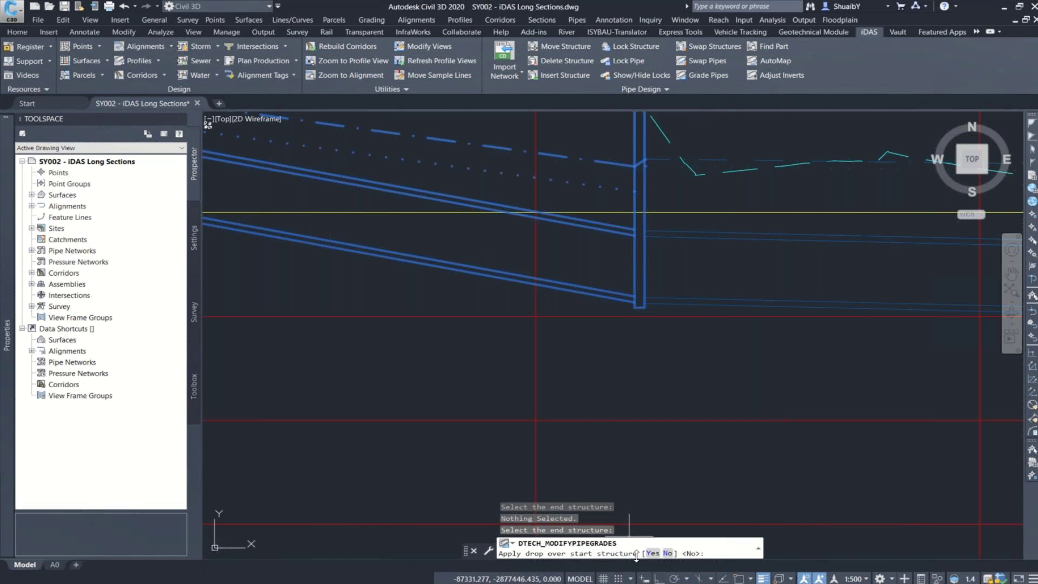
left_click(668, 553)
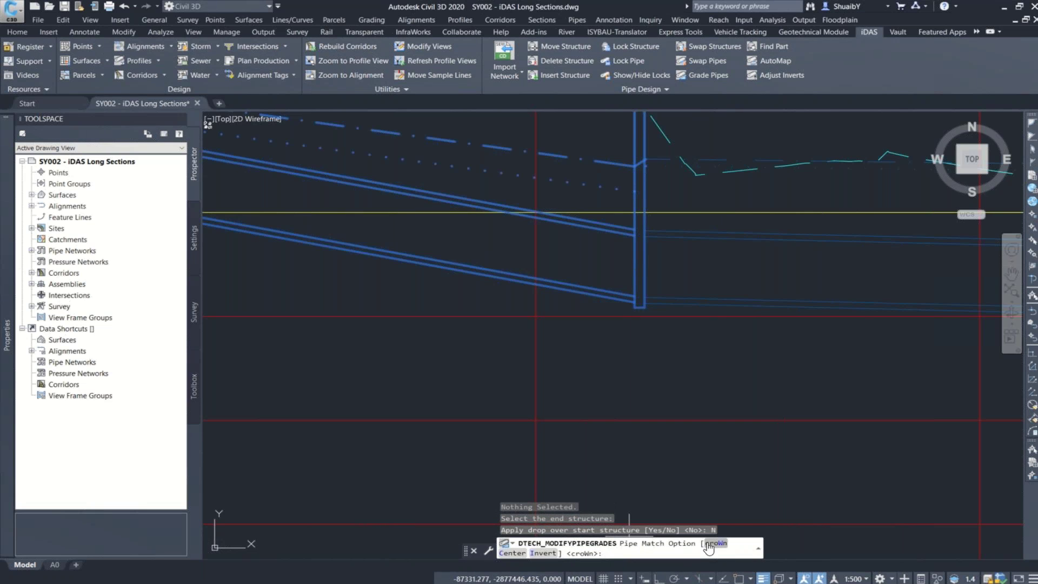
left_click(708, 544)
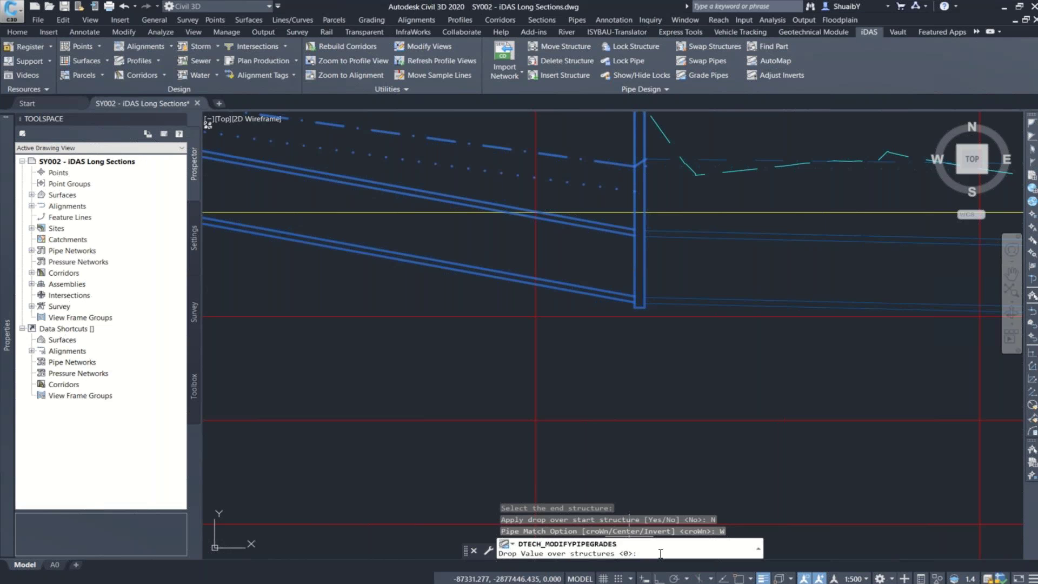
key("Return")
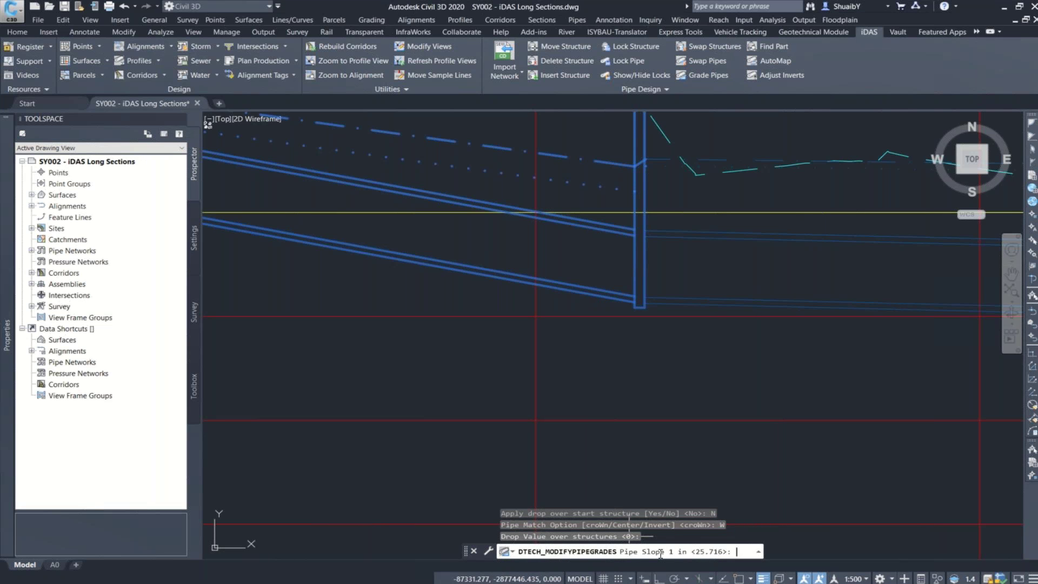
type("200")
key("Return")
middle_click_drag(695, 260, 708, 401)
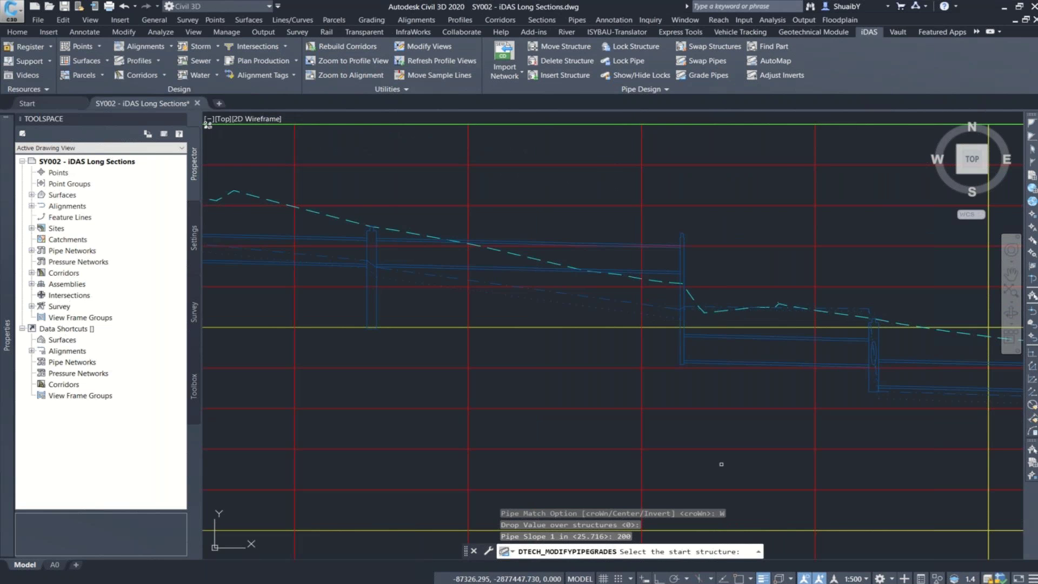
key("Escape")
scroll(721, 464, "up", 4)
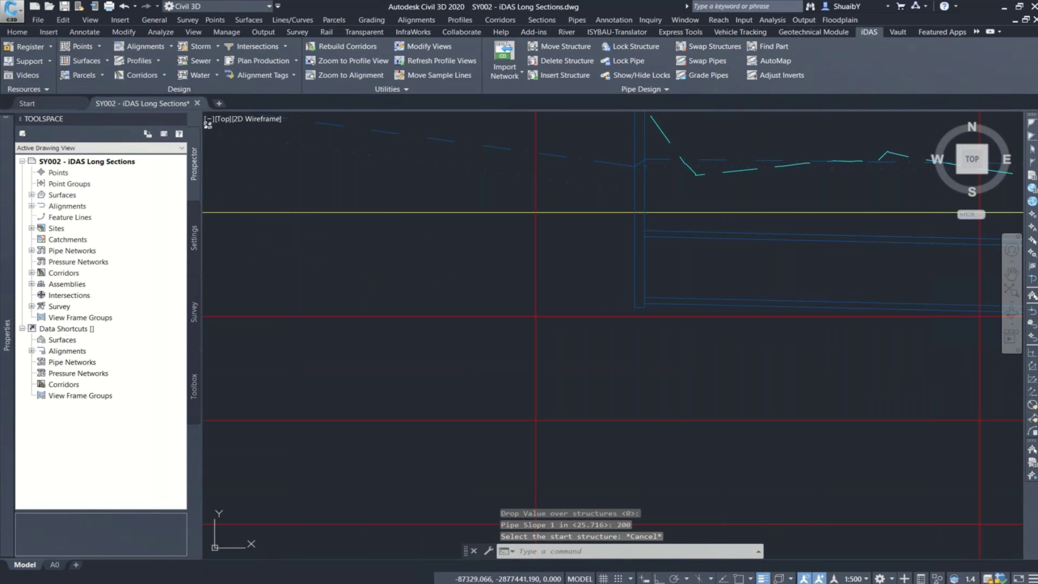
Undo the 1 in 200 regrade of the pipes between KI1.1 and KI1.2 and the recent view changes
key("ctrl+z")
scroll(585, 391, "down", 2)
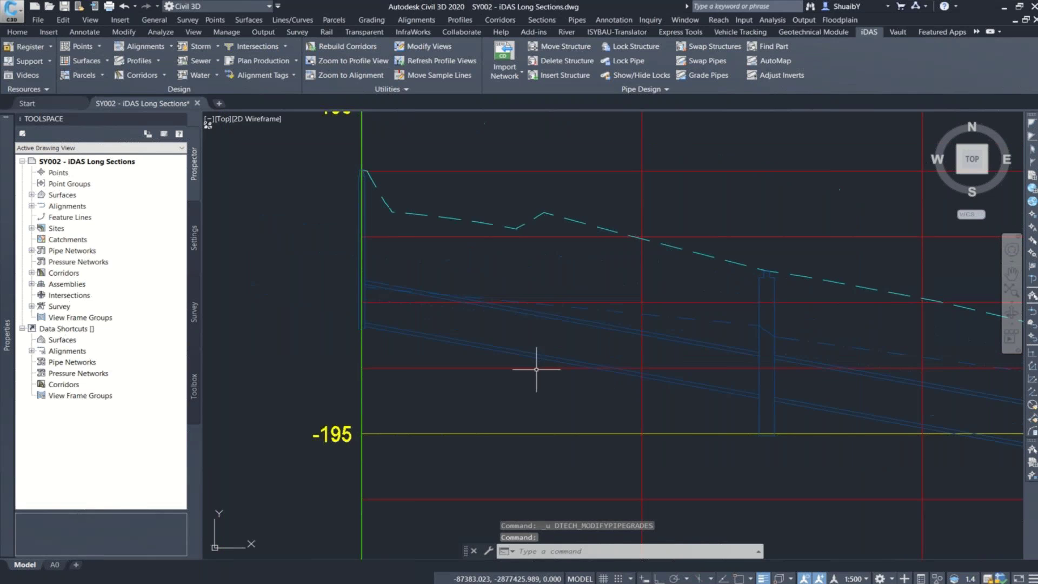
key("ctrl+z")
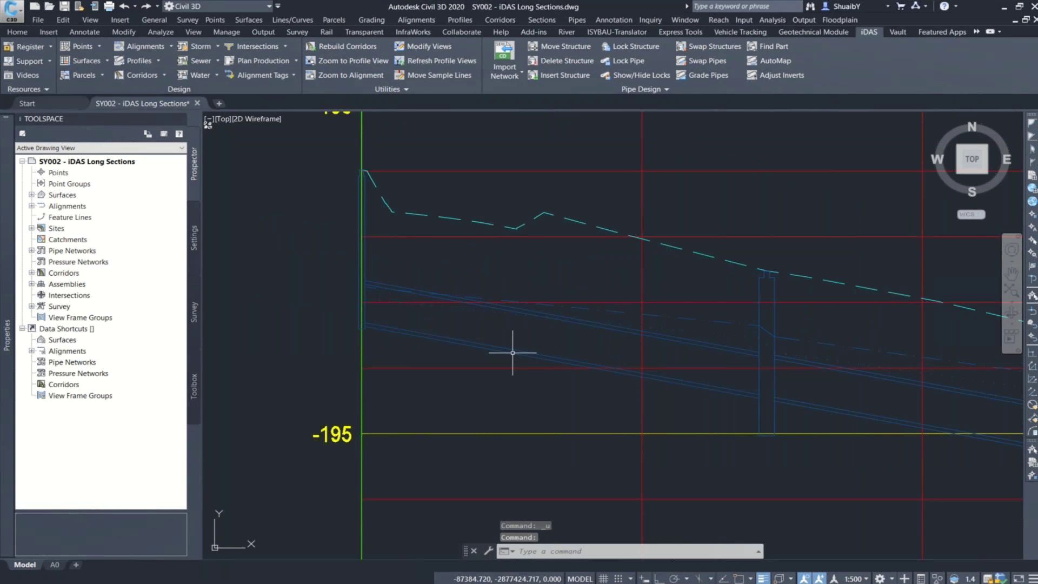
scroll(512, 353, "down", 2)
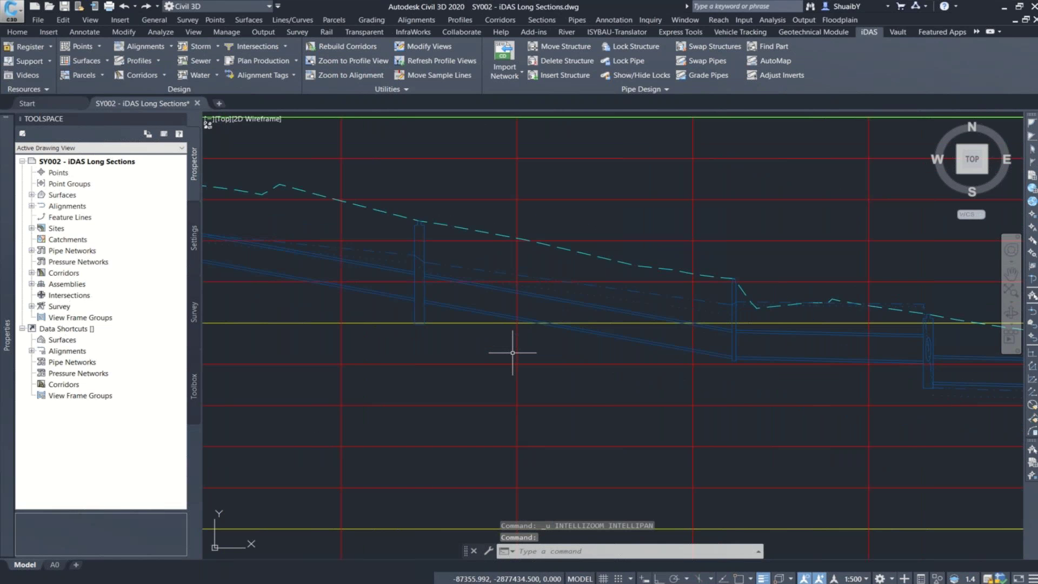
key("ctrl+z")
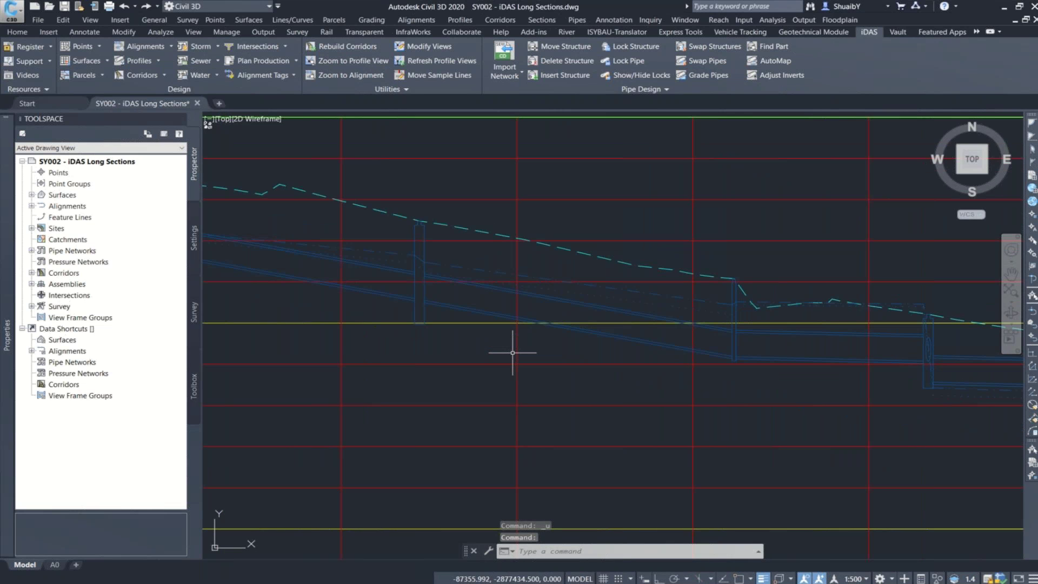
Undo the earlier pipe regrade between KI1.1 and KI1.2 in the KI1.1 to OF long section
key("ctrl+z")
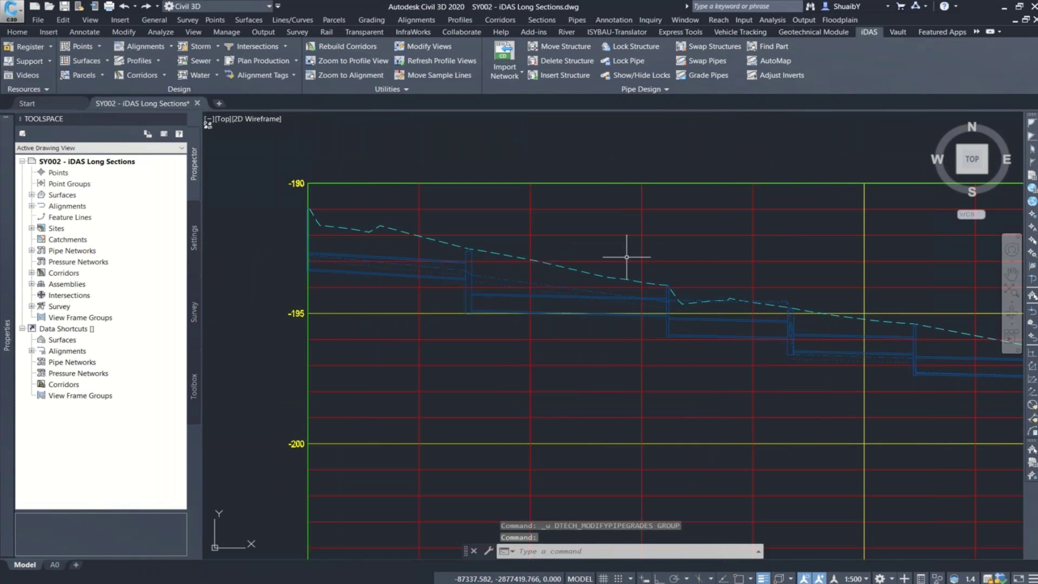
scroll(637, 289, "down", 5)
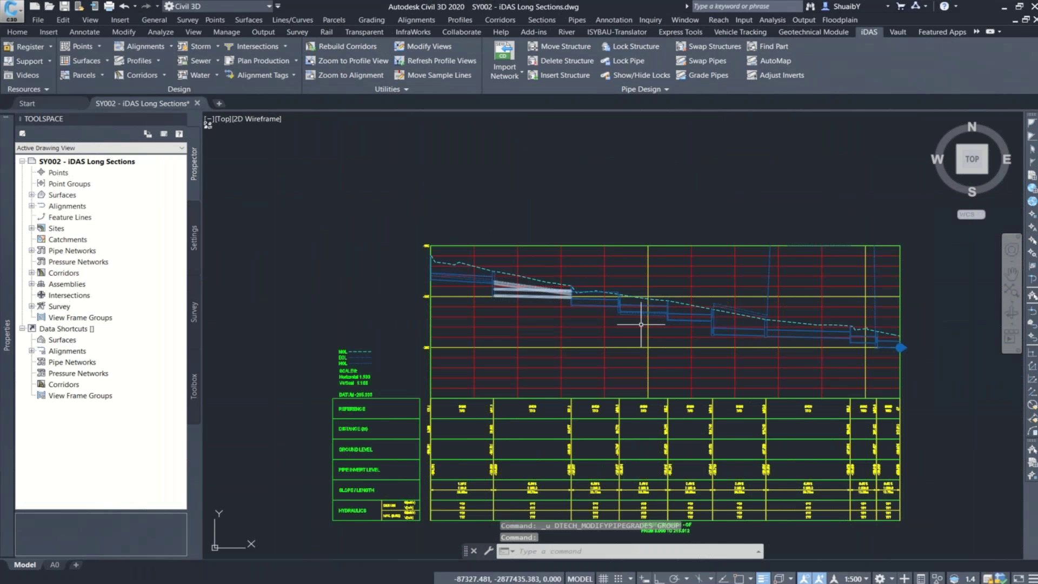
scroll(853, 329, "up", 4)
scroll(638, 327, "down", 2)
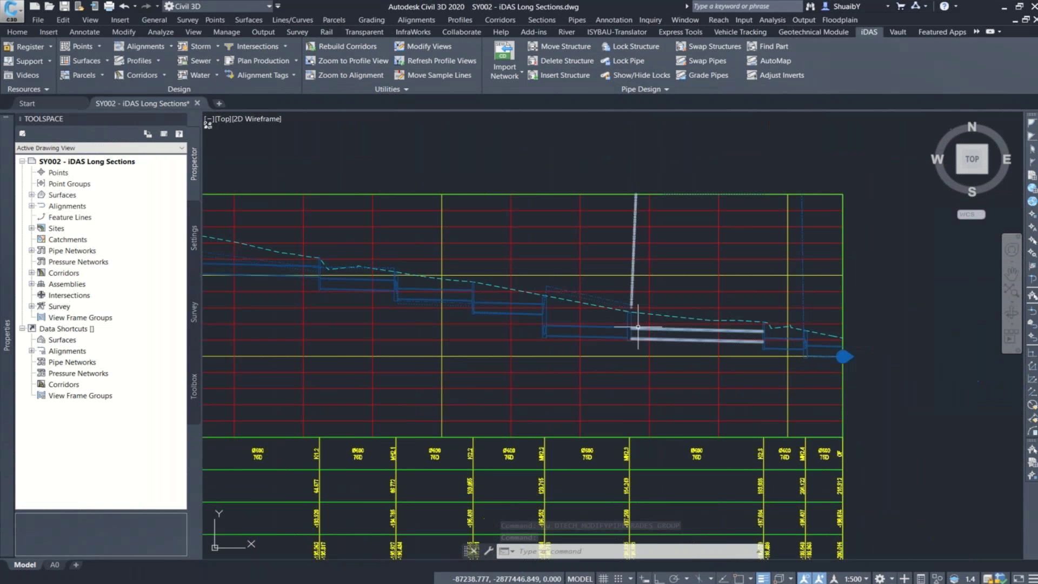
scroll(638, 327, "down", 2)
mouse_move(524, 358)
middle_mouse_down()
mouse_move(485, 359)
mouse_move(524, 322)
middle_mouse_up()
scroll(525, 323, "down", 1)
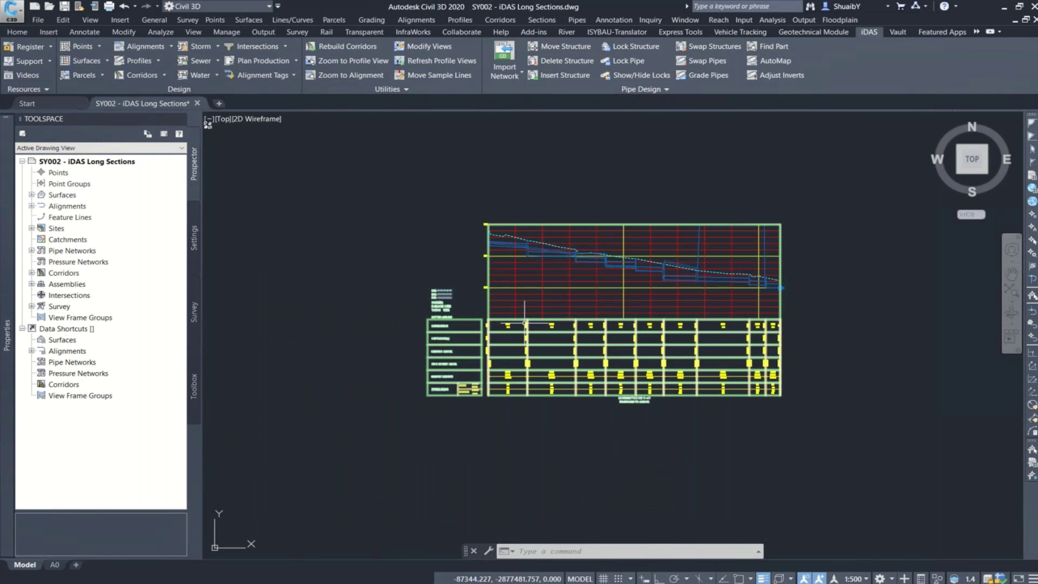
Grade the pipe from MH2.4 to KI2.3 with no start structure drop, crown matching, a 0 drop value and a 1 in -25.713 slope
scroll(610, 280, "up", 2)
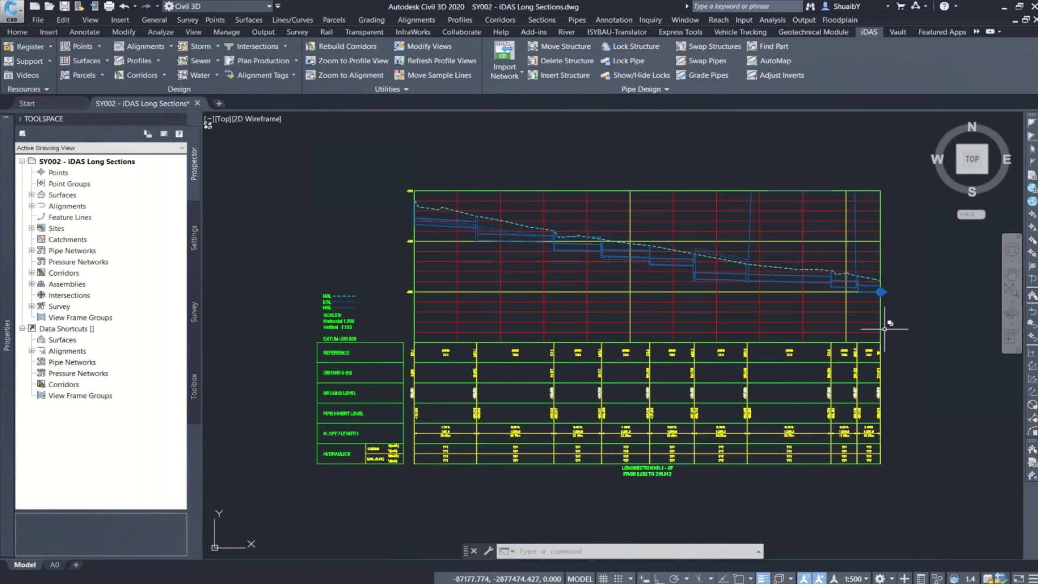
scroll(884, 329, "up", 6)
scroll(716, 316, "down", 4)
scroll(683, 284, "up", 4)
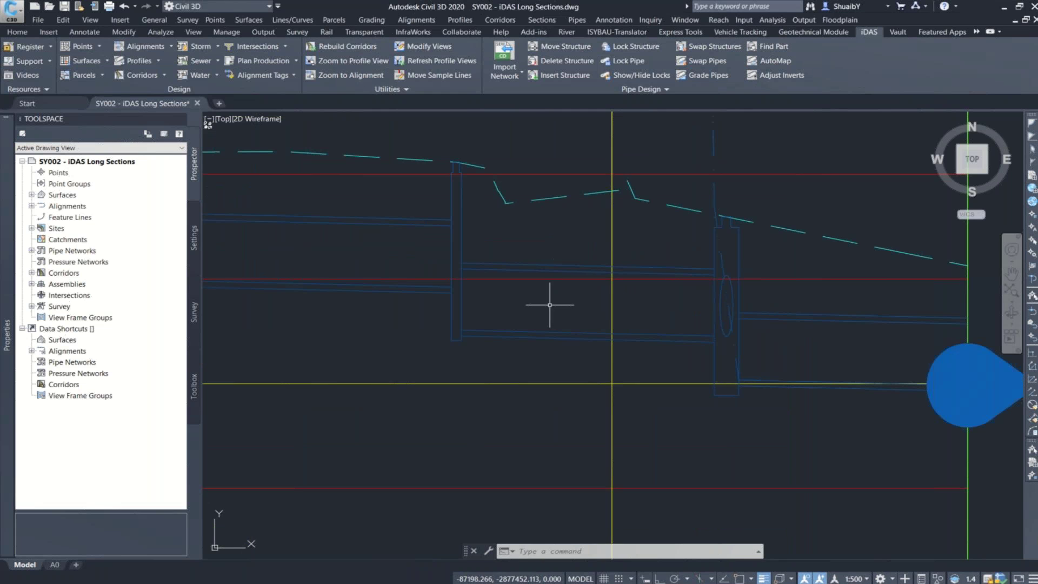
left_click(699, 77)
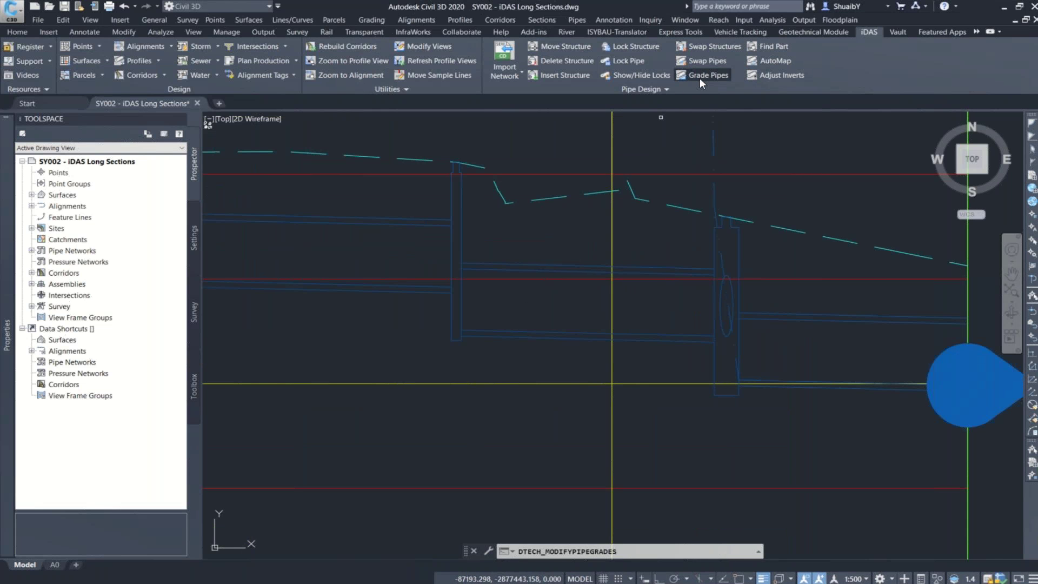
left_click(714, 370)
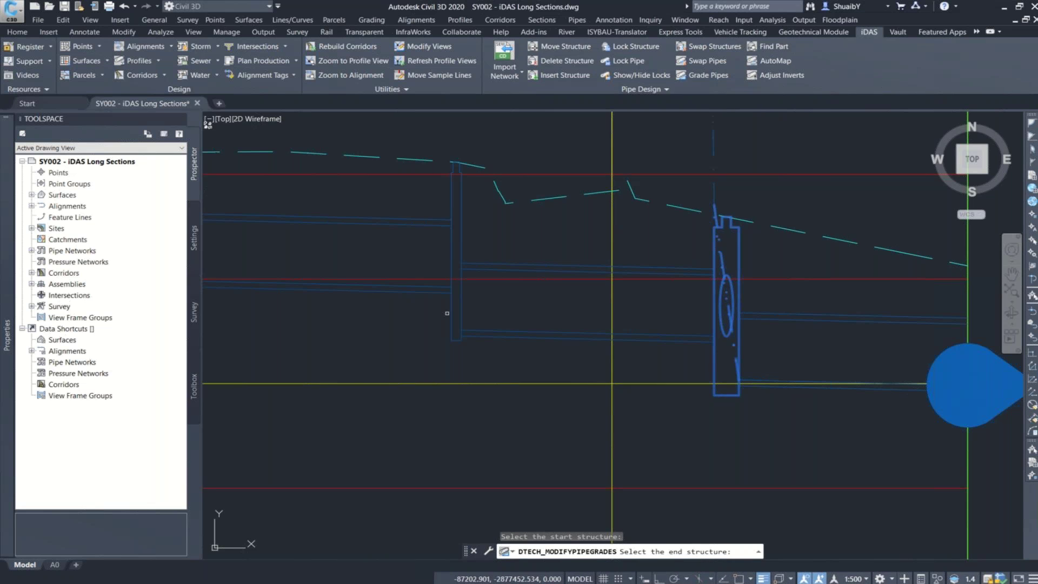
left_click(465, 314)
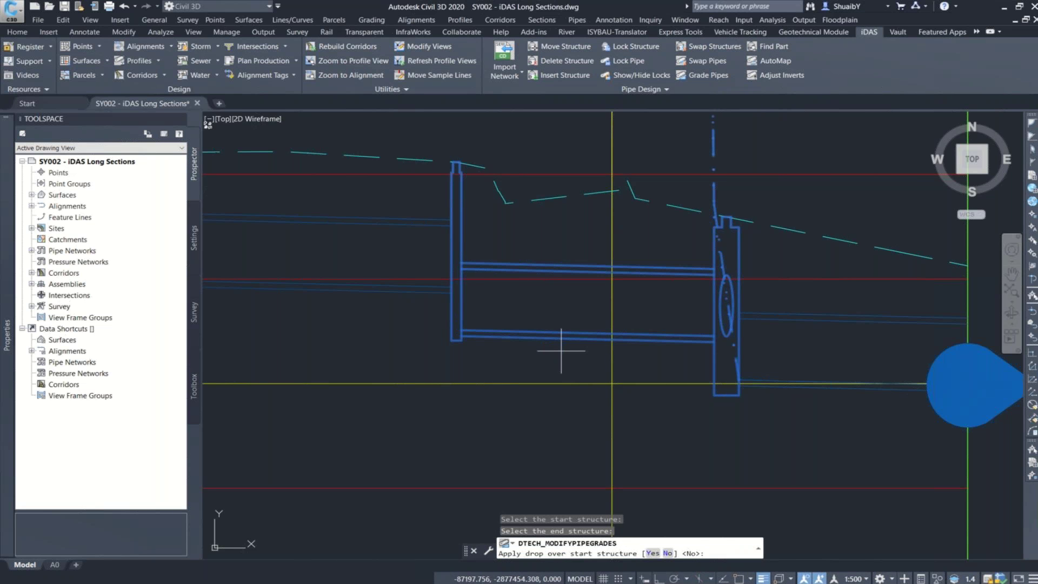
type("N")
key("Return")
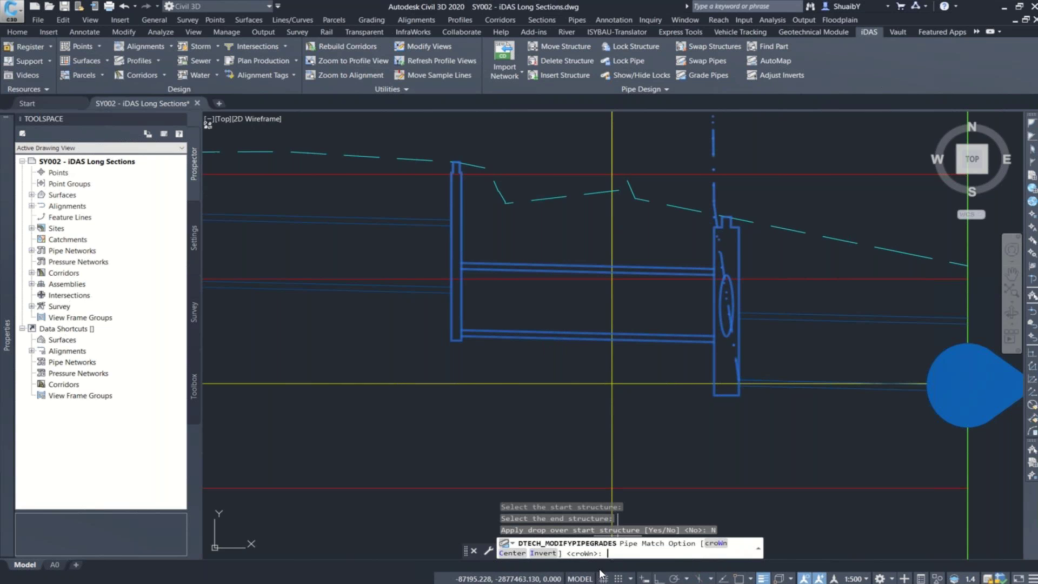
left_click(719, 544)
key("Return")
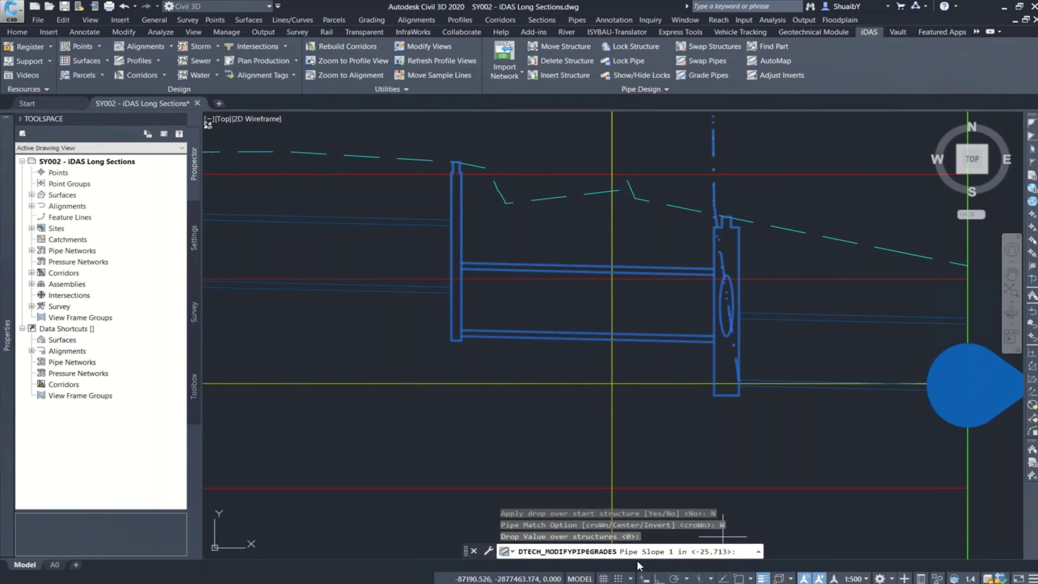
key("Return")
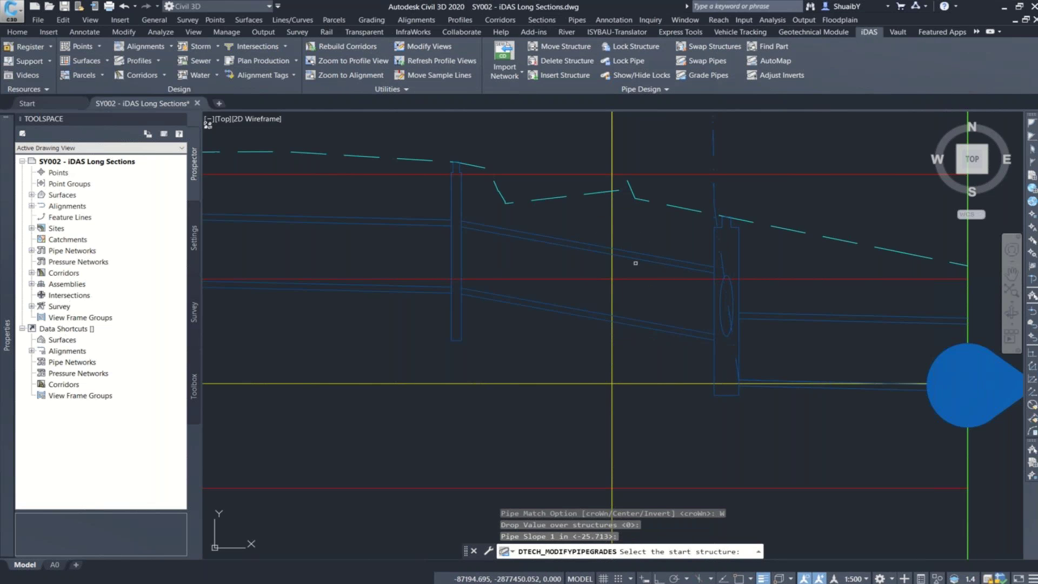
key("Escape")
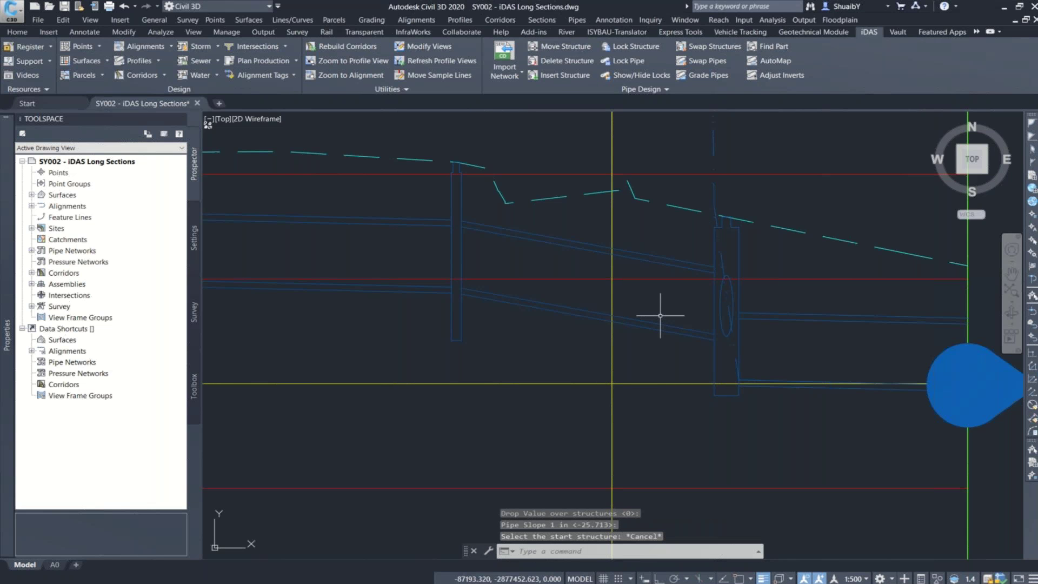
Adjust rims to 0.000 m below FINAL SITE and sump depths to 0.000 m, controlled by elevation, for the entire Stormwater Network
left_click(779, 74)
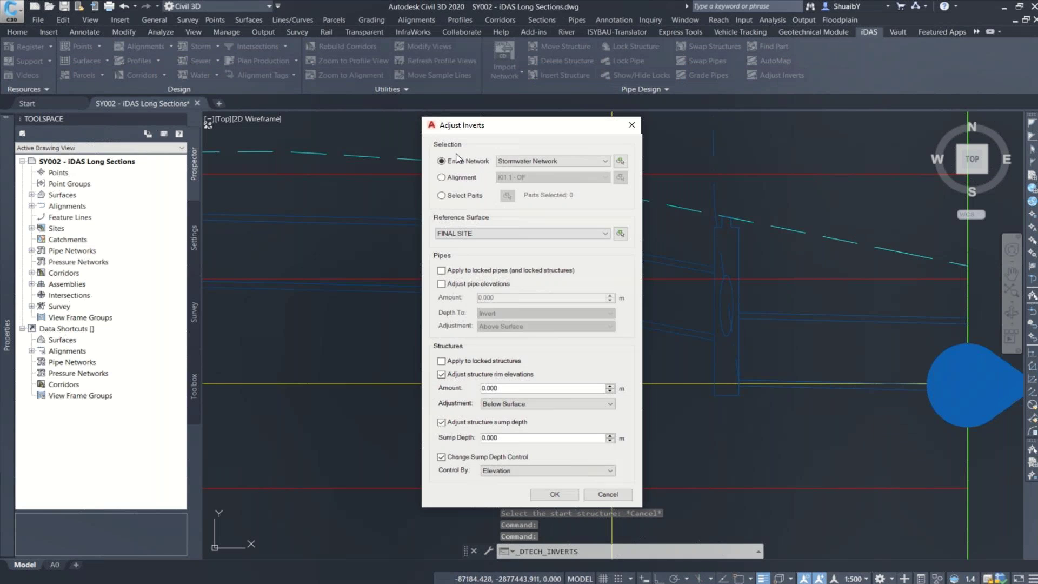
left_click(554, 494)
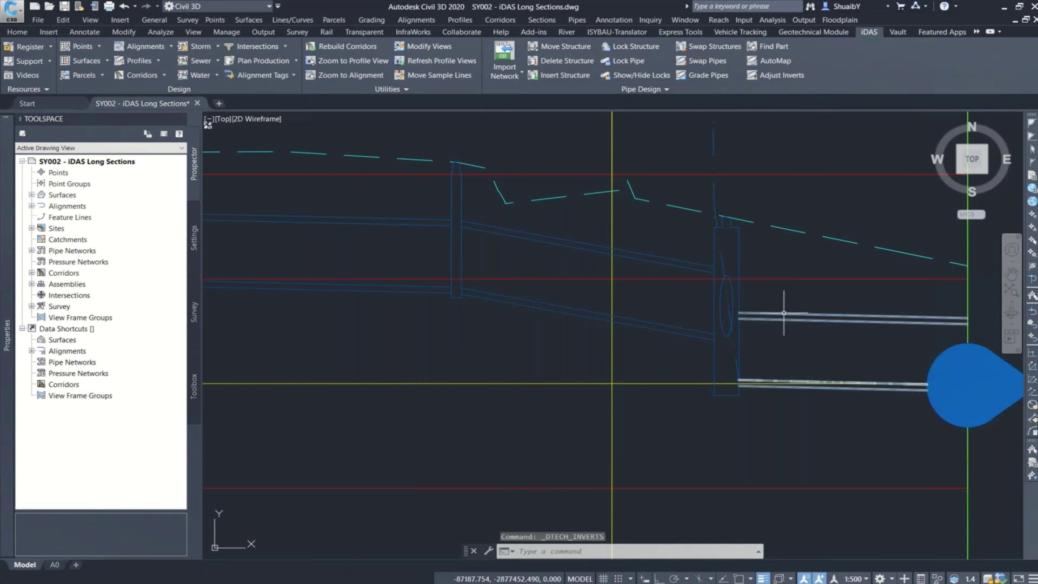
scroll(511, 325, "down", 5)
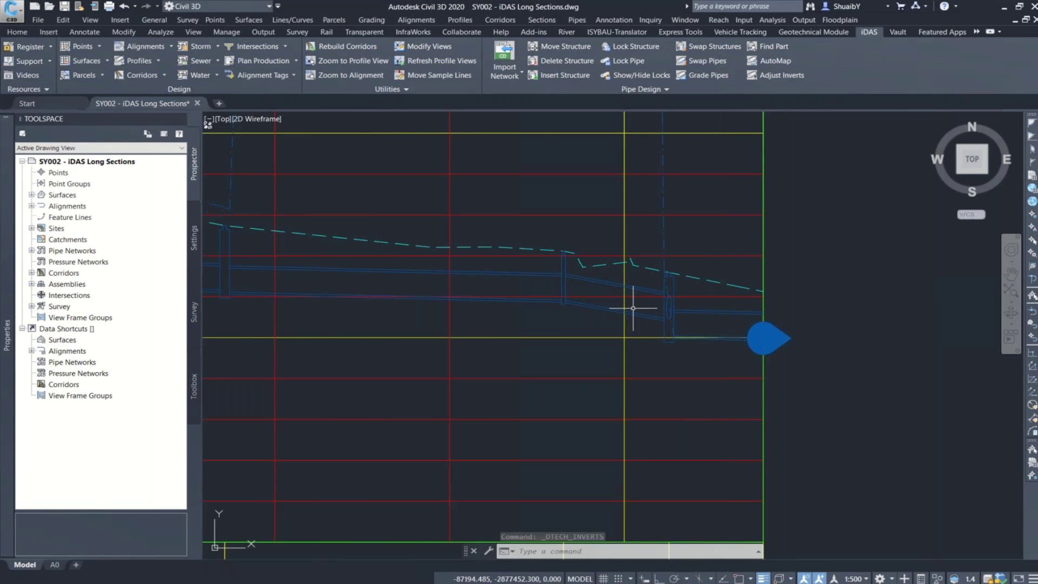
middle_click_drag(522, 315, 765, 303)
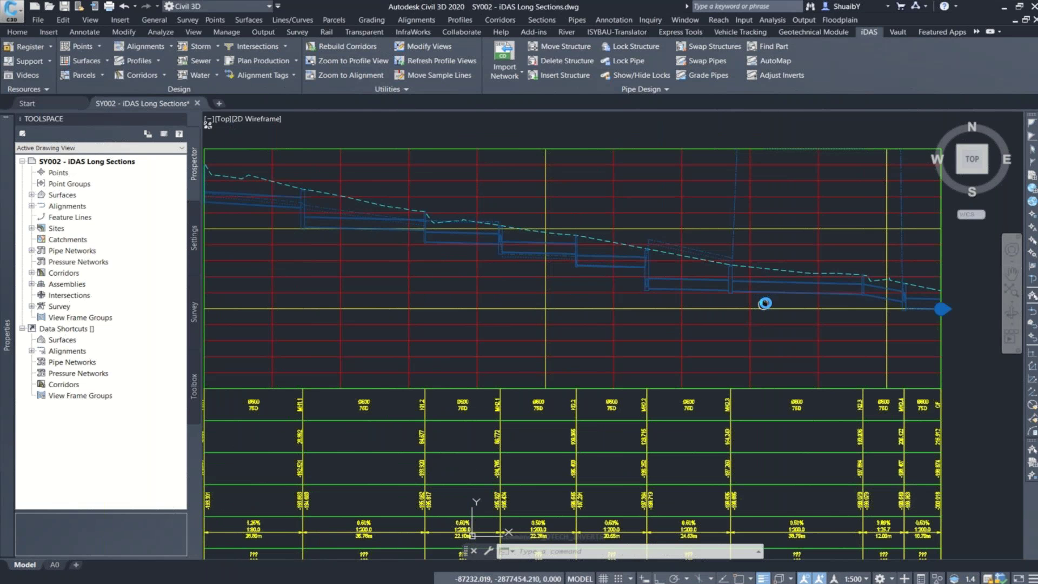
middle_click_drag(410, 192, 557, 204)
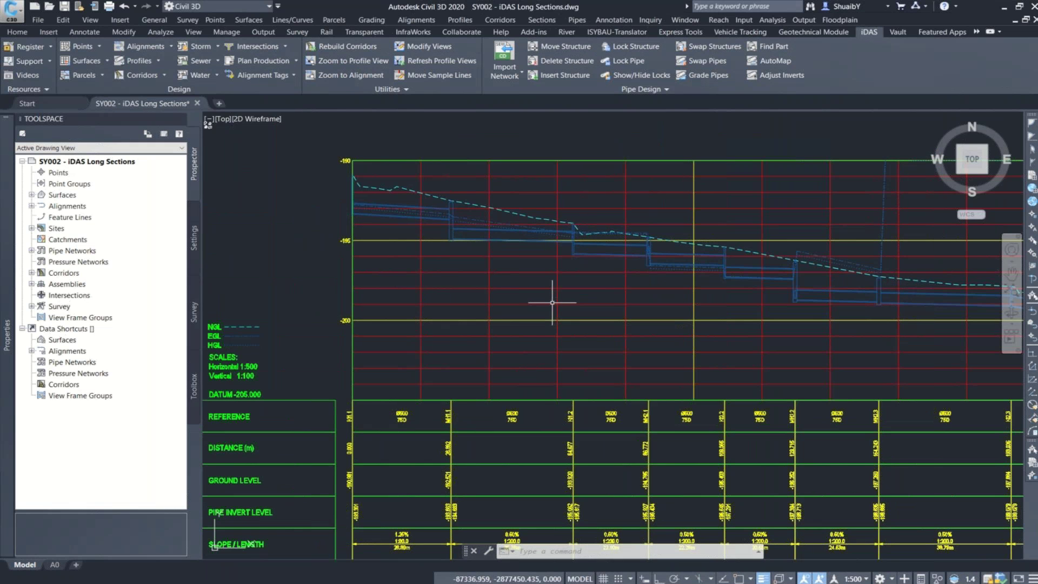
scroll(552, 303, "down", 4)
scroll(582, 292, "up", 2)
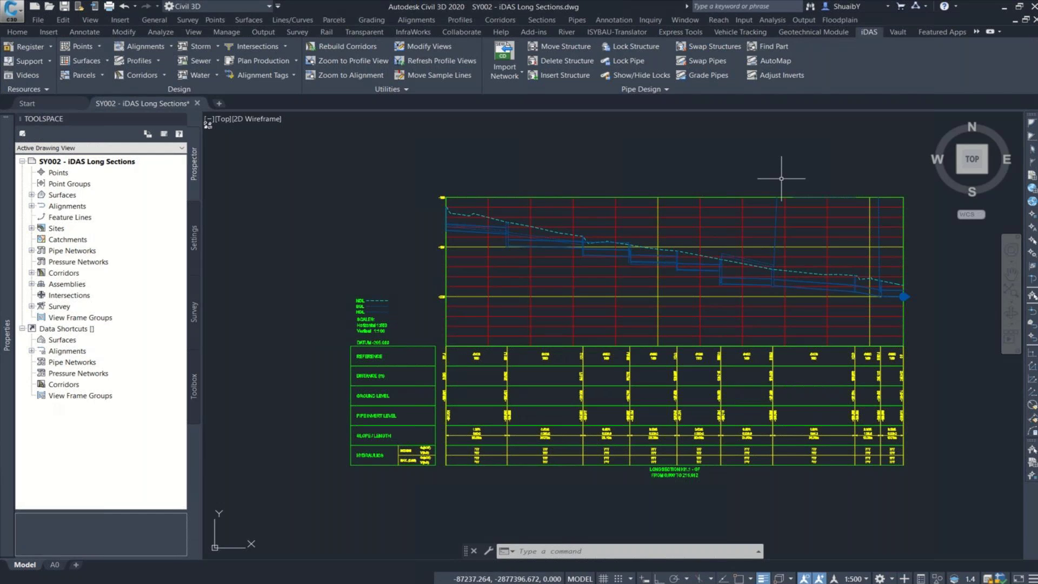
Examine the stormwater network layout in plan, including the junctions around MH2.1, MH2.2 and MH3.1
scroll(664, 229, "down", 3)
scroll(352, 368, "down", 2)
middle_click_drag(352, 368, 638, 274)
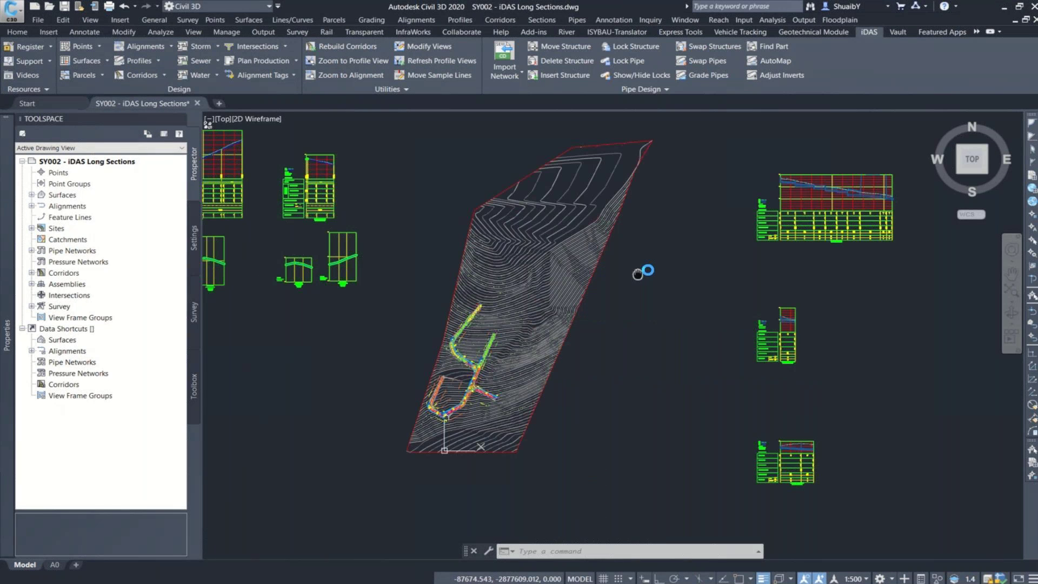
scroll(499, 385, "up", 4)
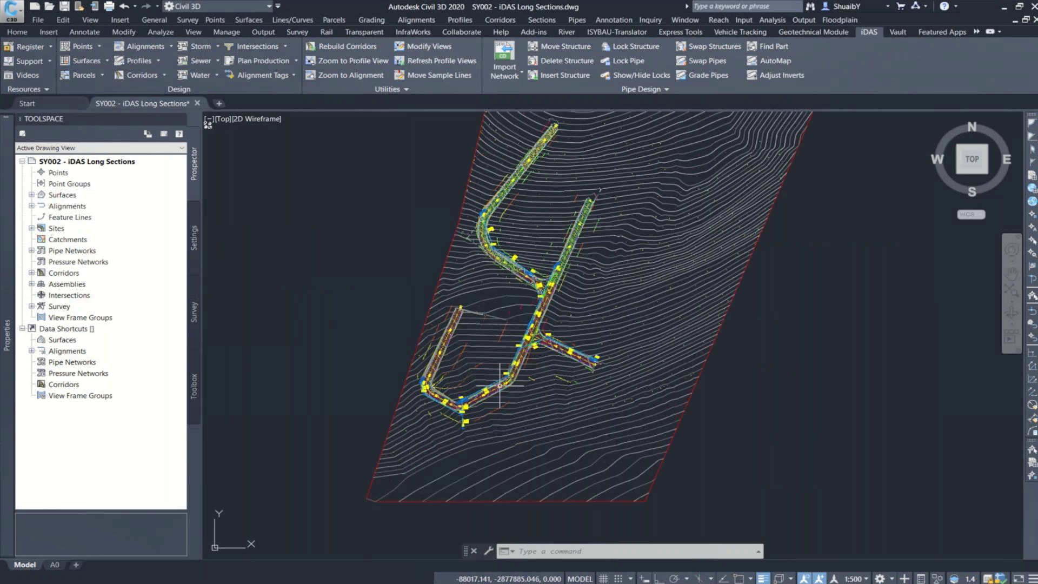
scroll(500, 385, "up", 2)
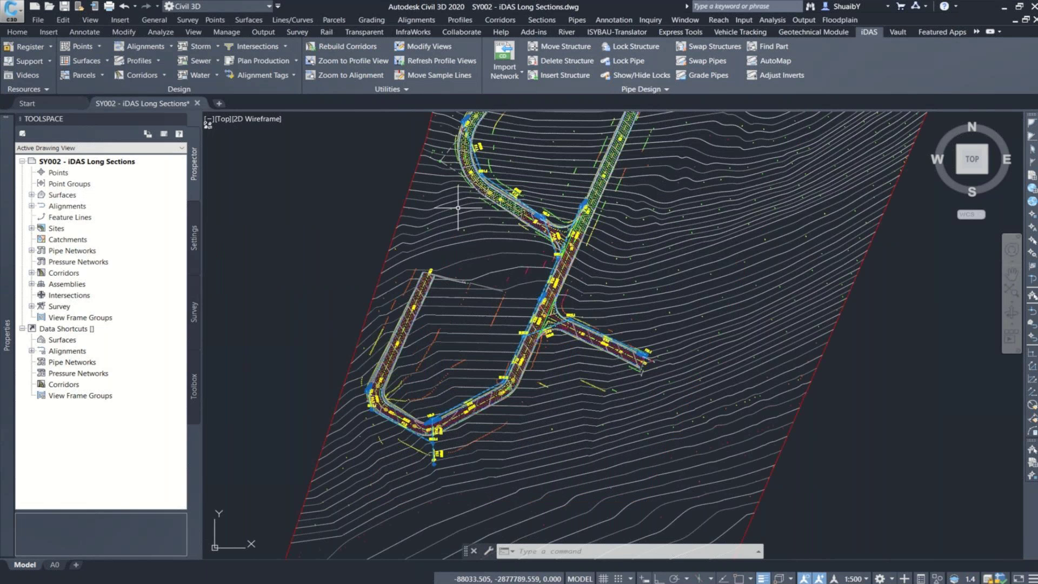
scroll(557, 311, "up", 2)
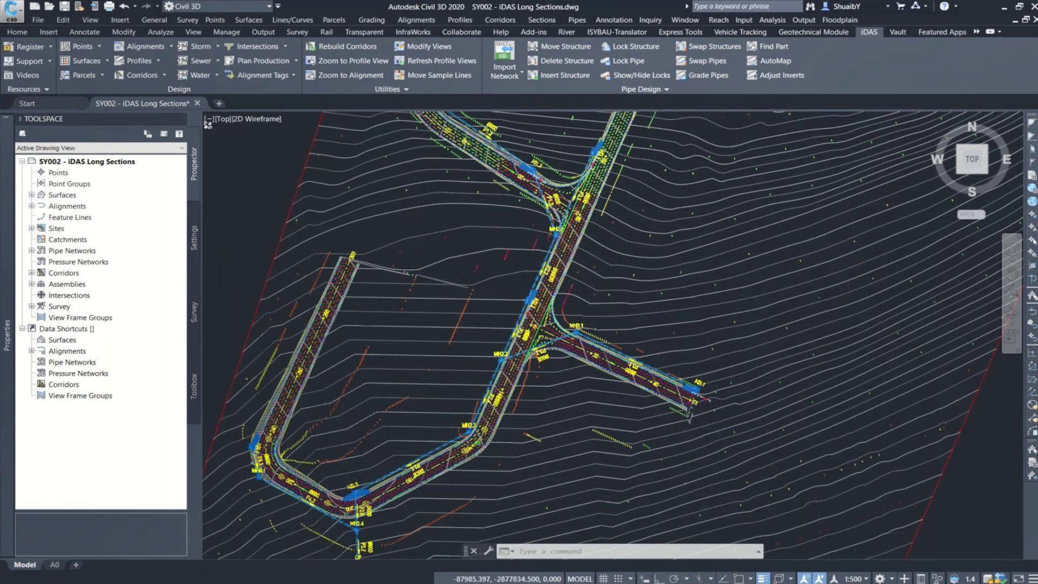
scroll(562, 303, "up", 3)
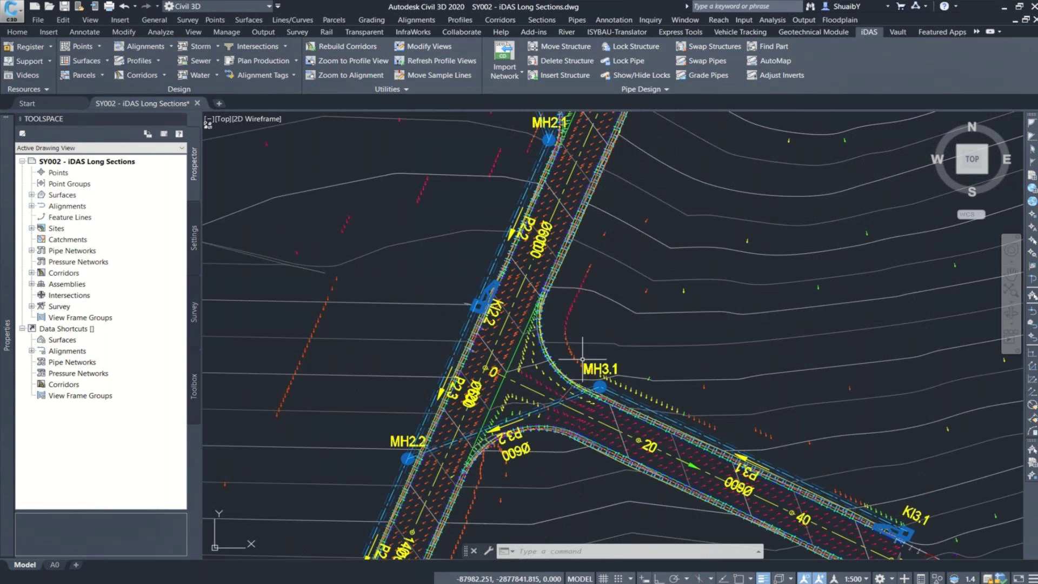
scroll(582, 358, "down", 3)
scroll(394, 293, "down", 2)
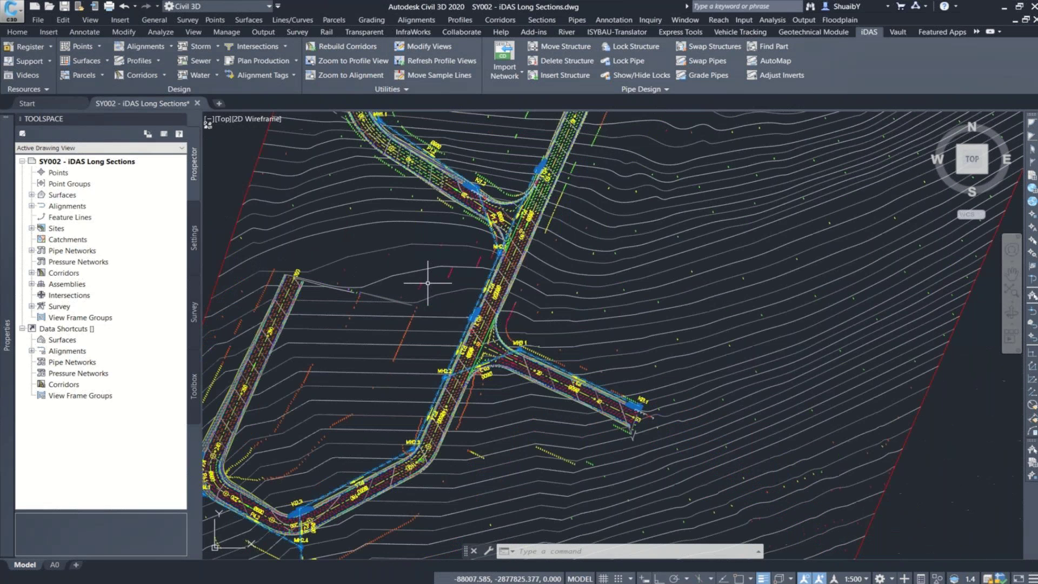
middle_click_drag(427, 283, 445, 353)
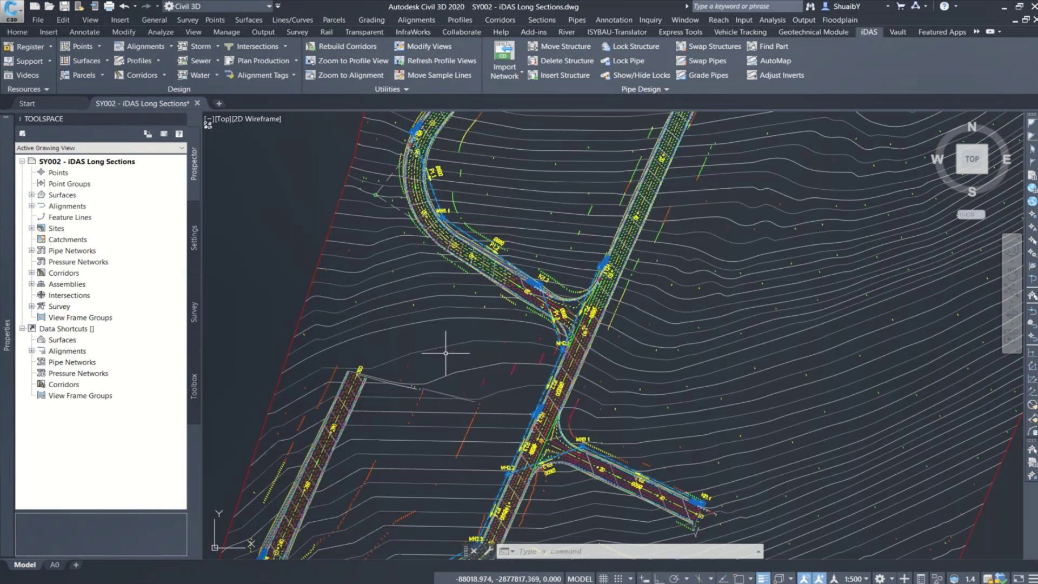
Run a Watersheds analysis on the FINAL SITE surface, merging depressions with a minimum average depth below 0.1
key("ctrl+a")
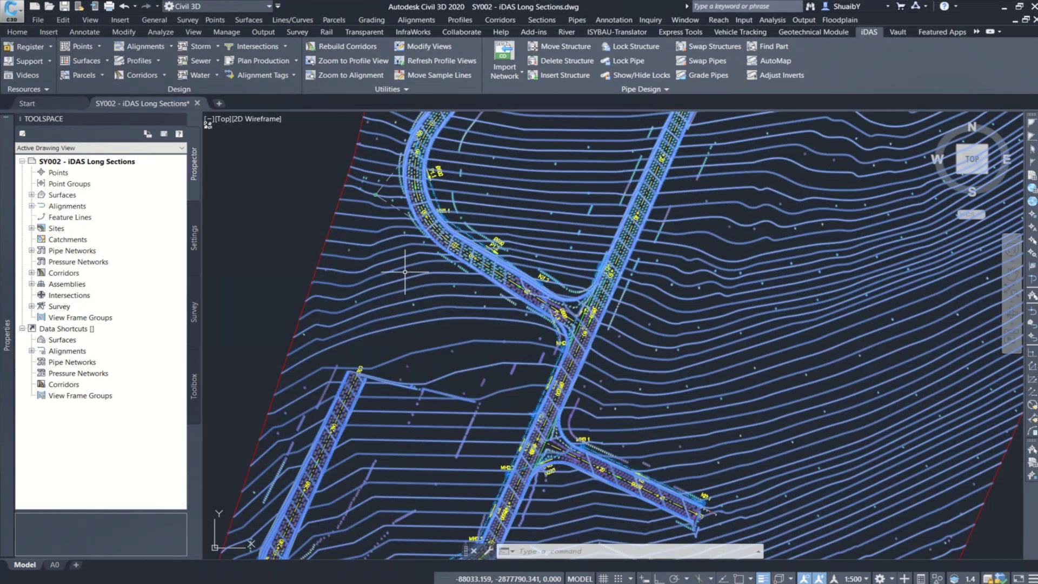
left_click(228, 145)
left_click(188, 56)
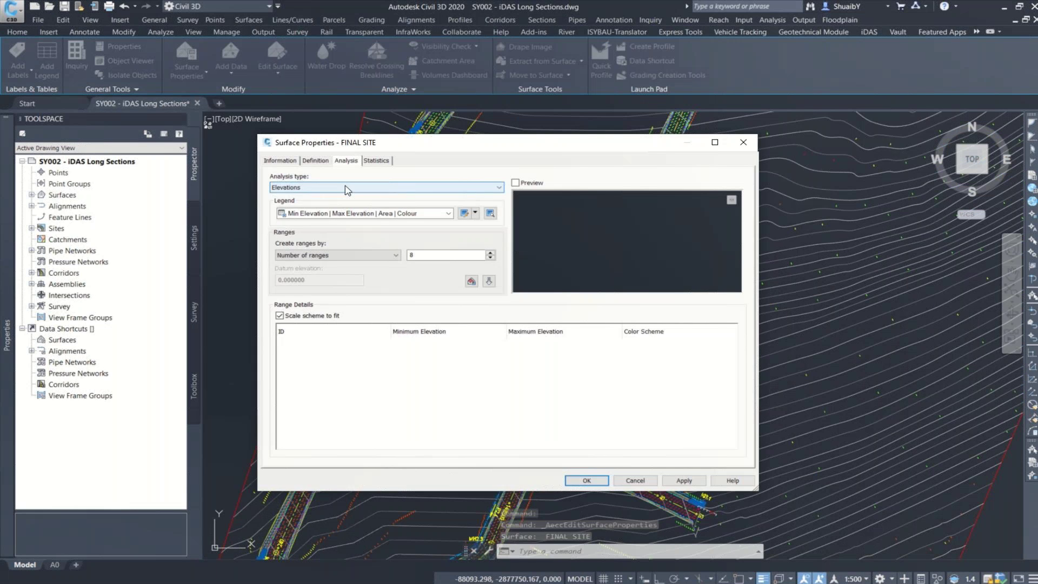
left_click(346, 190)
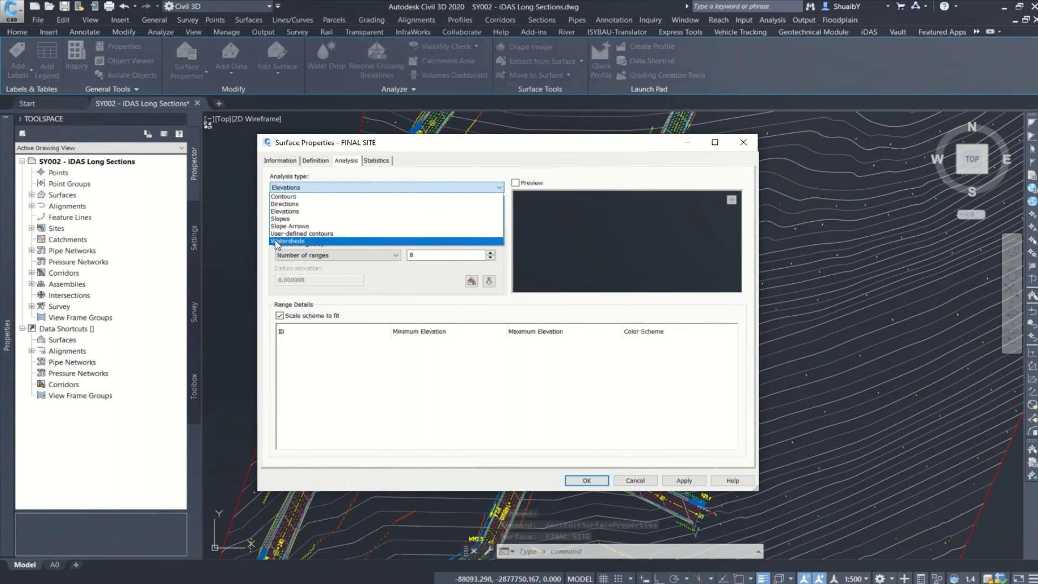
left_click(276, 242)
type(".1")
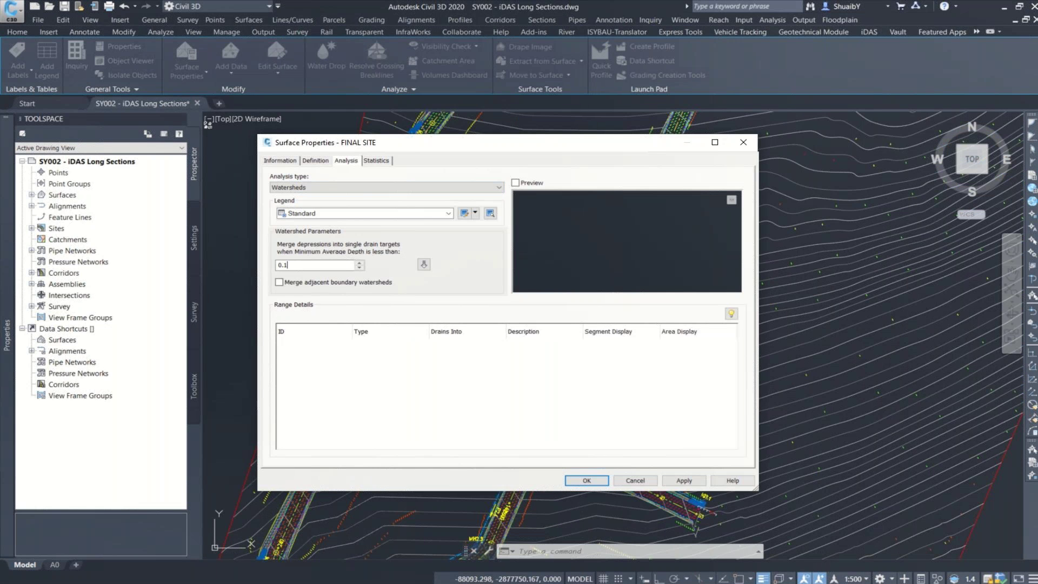
left_click(422, 265)
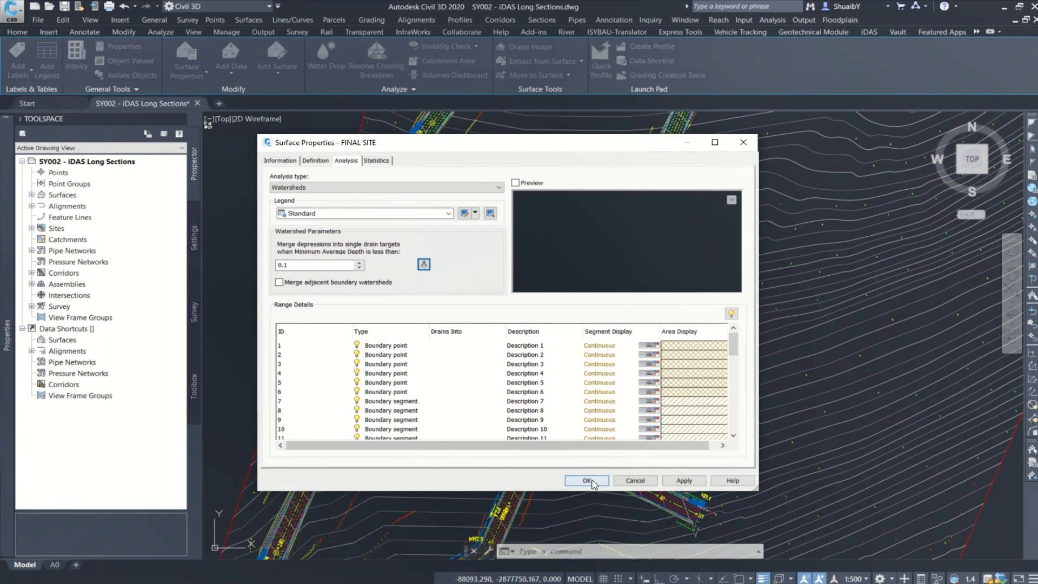
left_click(589, 481)
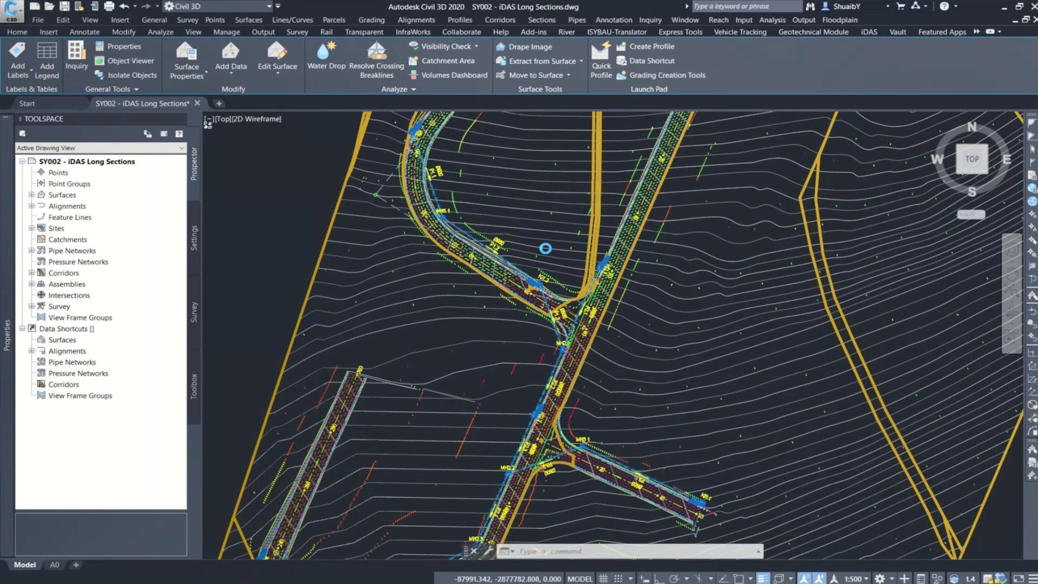
Examine the watershed boundaries across the site and around the roads and stormwater inlets
scroll(513, 226, "down", 5)
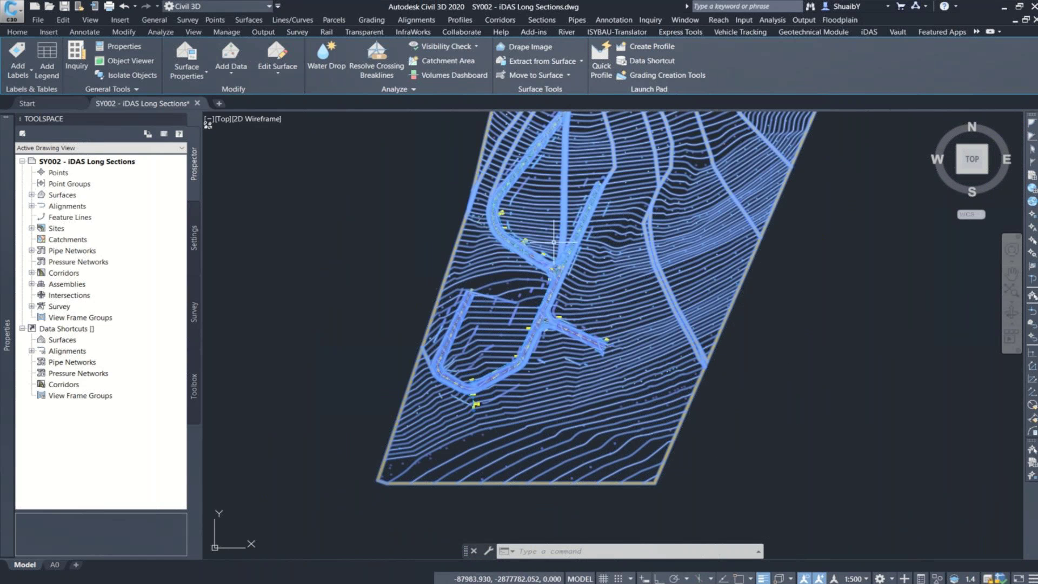
key("Escape")
key("Escape")
mouse_move(539, 233)
middle_mouse_down()
mouse_move(592, 298)
mouse_move(594, 368)
middle_mouse_up()
scroll(596, 178, "up", 5)
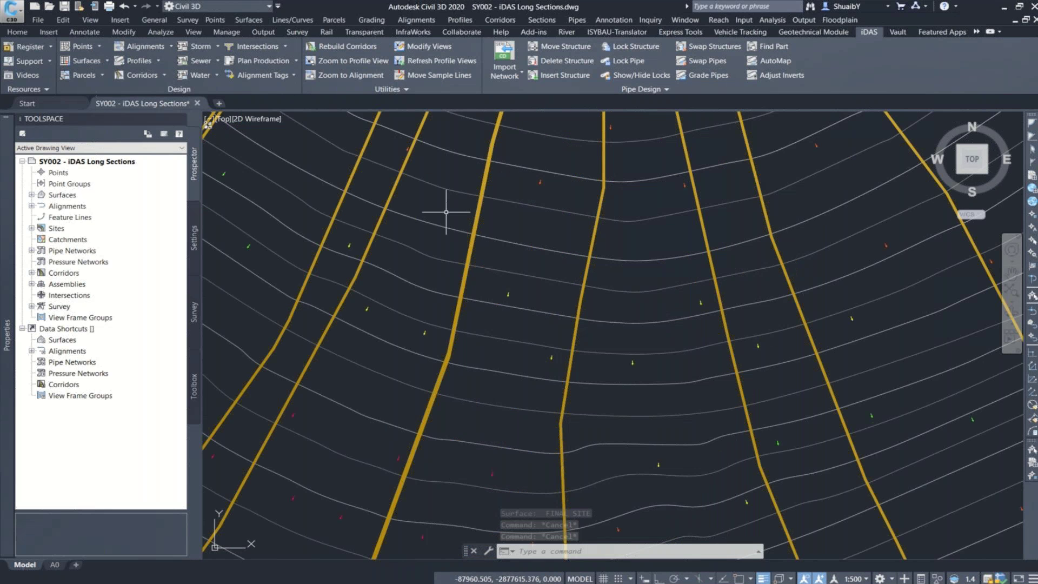
scroll(629, 242, "down", 5)
mouse_move(561, 268)
middle_mouse_down()
mouse_move(541, 304)
mouse_move(622, 61)
middle_mouse_up()
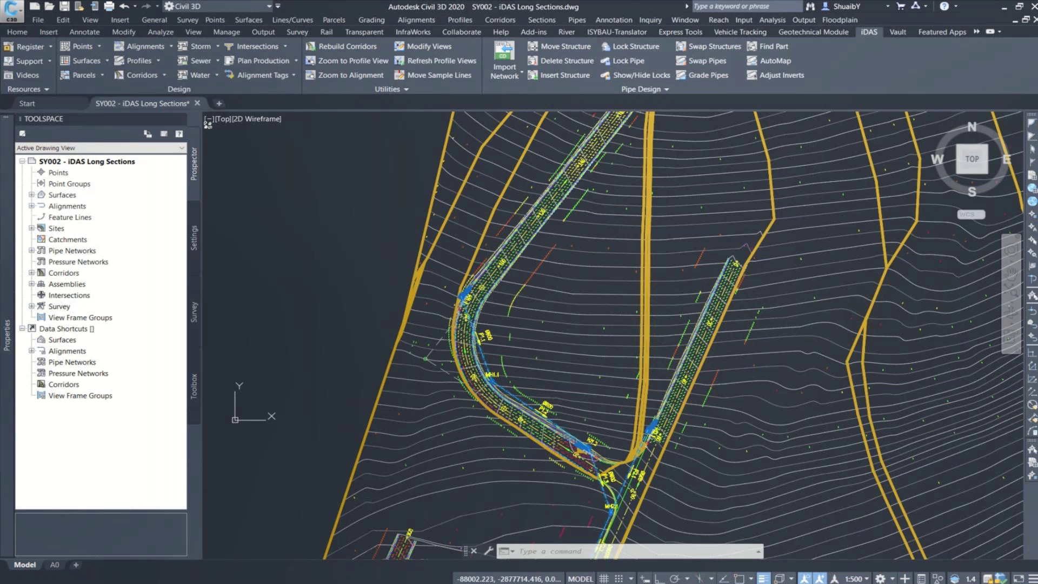
Examine kerb inlet KI1.1 at the upper road bend and the surrounding road and stormwater layout
scroll(440, 310, "up", 5)
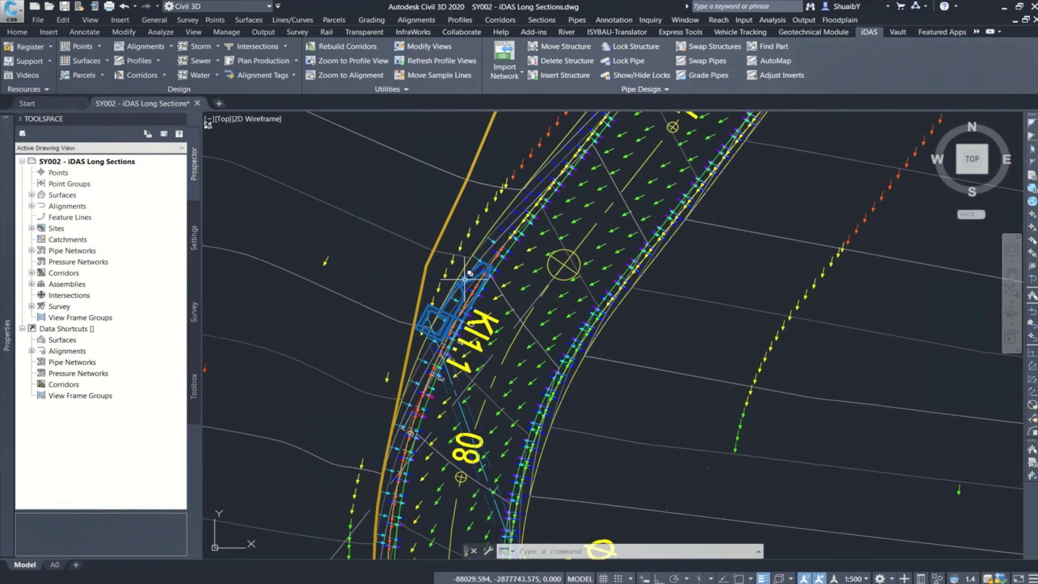
left_click(465, 279)
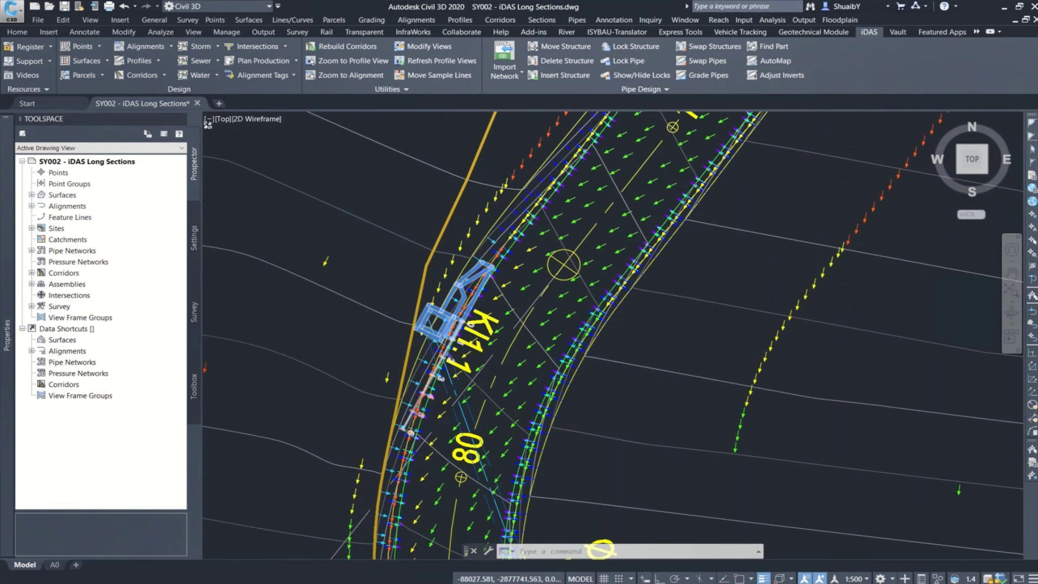
scroll(508, 240, "down", 6)
scroll(472, 388, "down", 3)
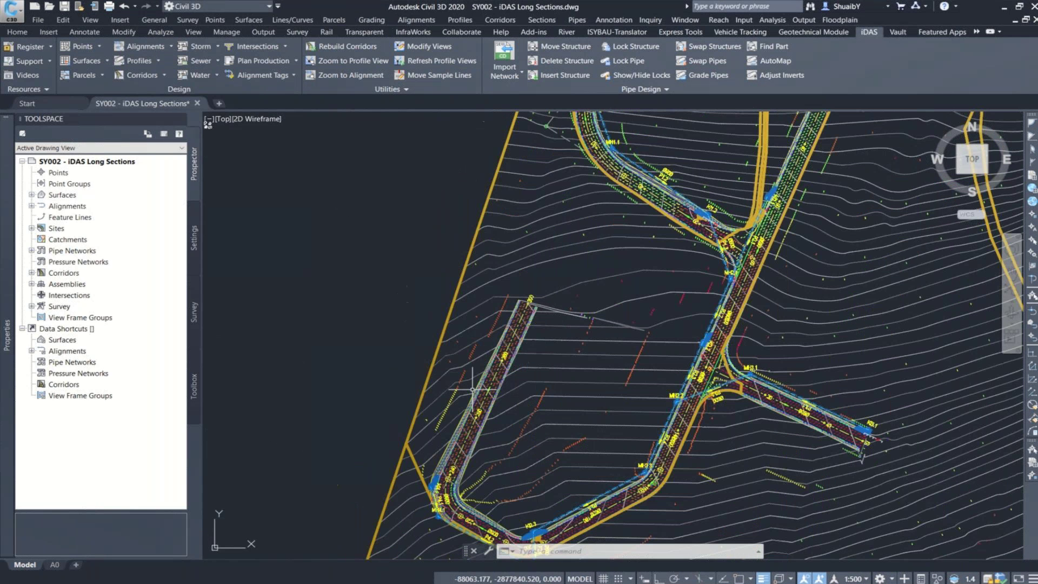
middle_click_drag(424, 479, 439, 425)
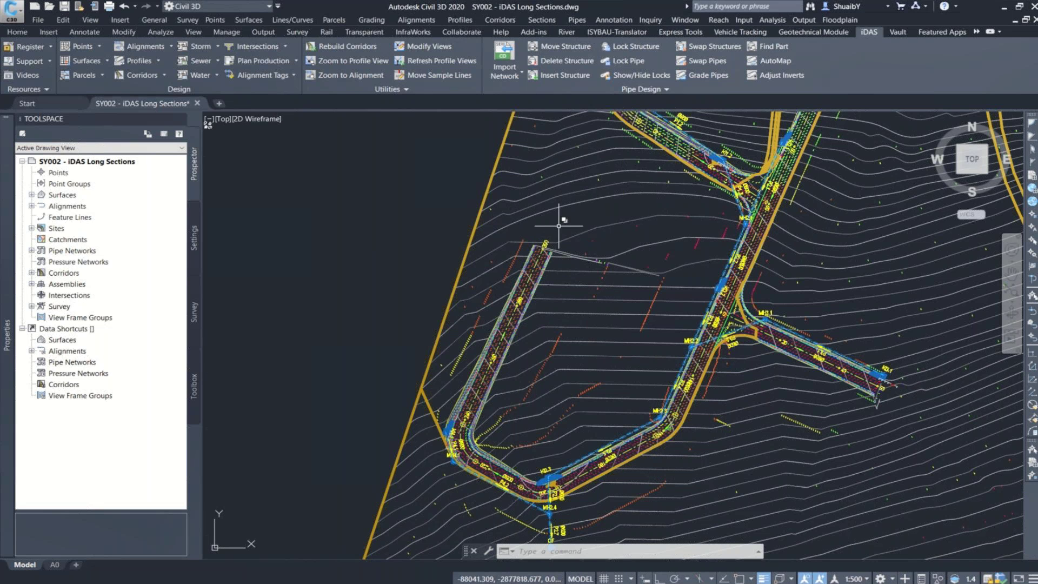
middle_click_drag(581, 132, 584, 258)
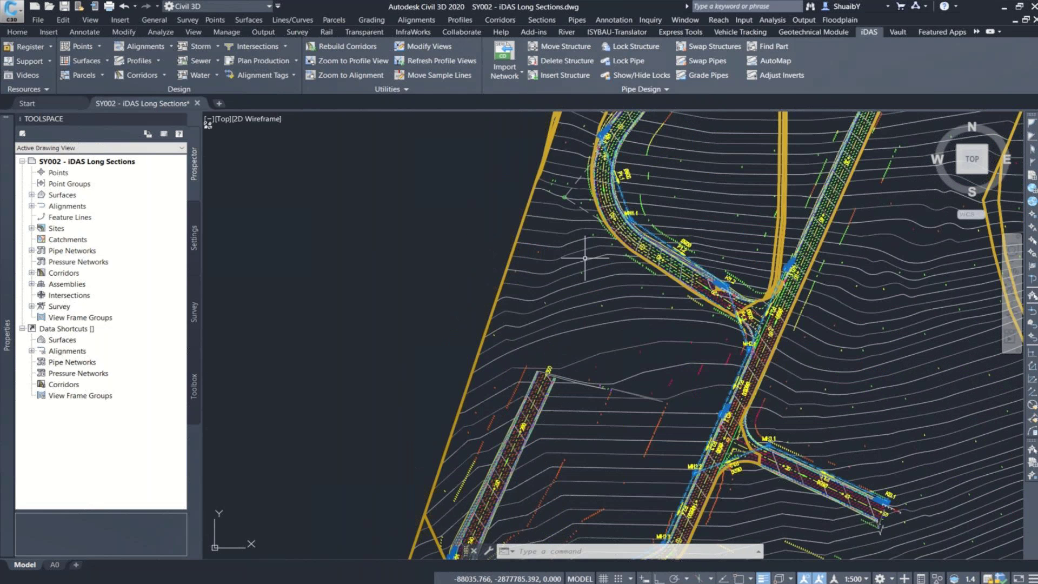
Run Water Drop on the FINAL SITE surface using 3D polyline paths with start markers, tracing from a point near the western boundary
key("ctrl+a")
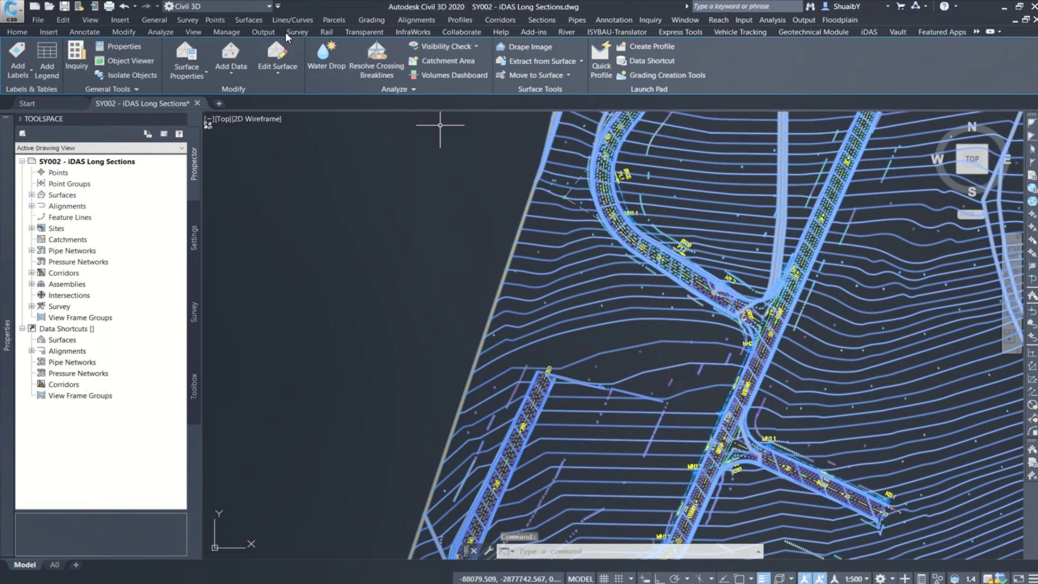
left_click(326, 57)
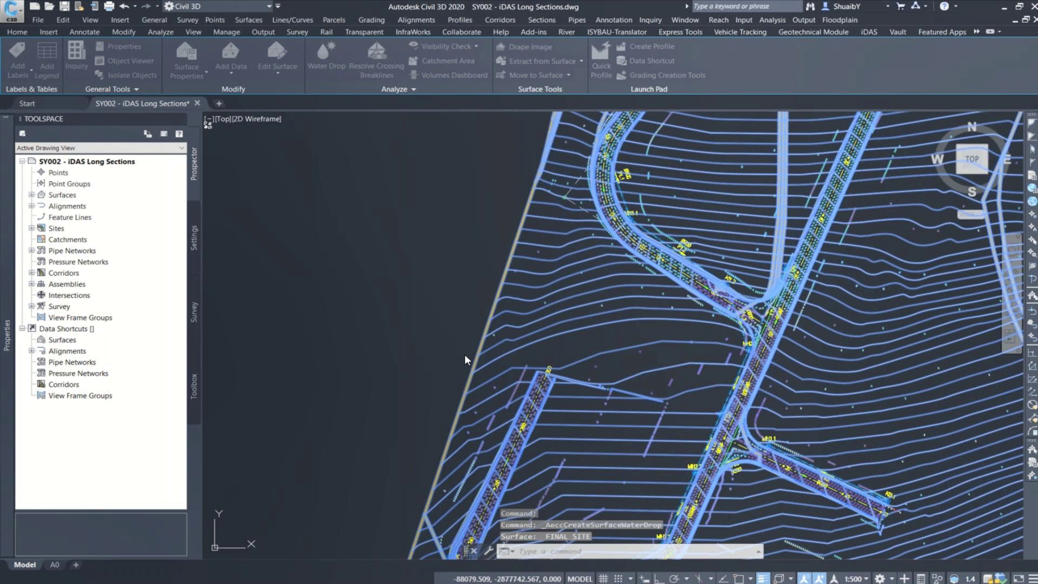
left_click_drag(74, 133, 423, 169)
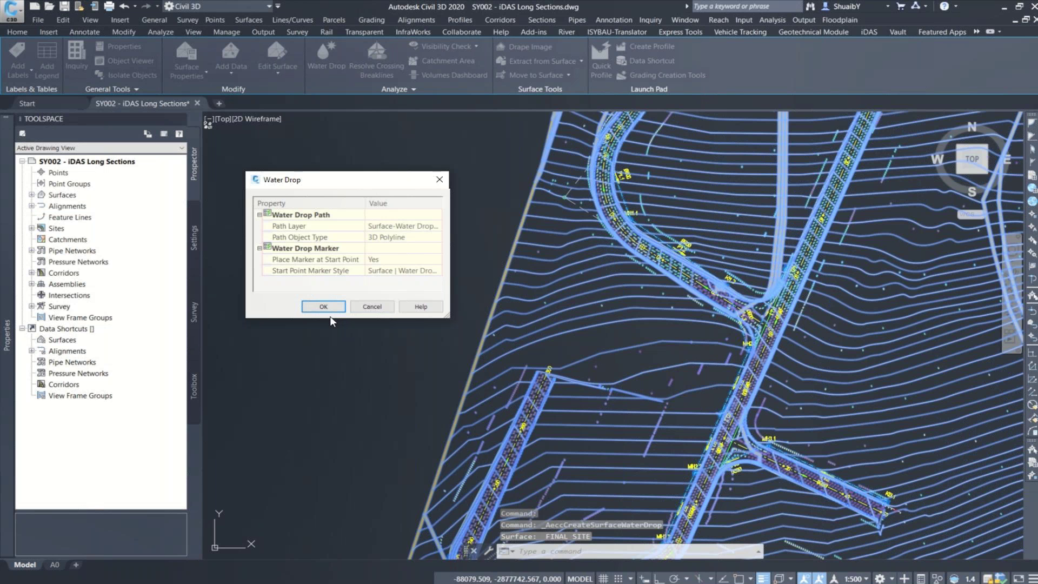
left_click(323, 307)
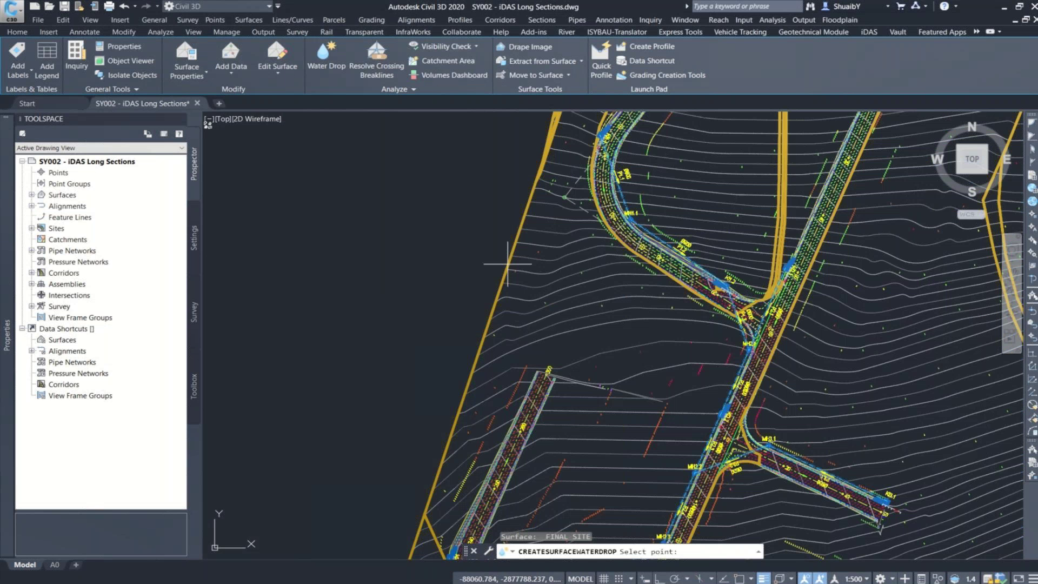
left_click(507, 265)
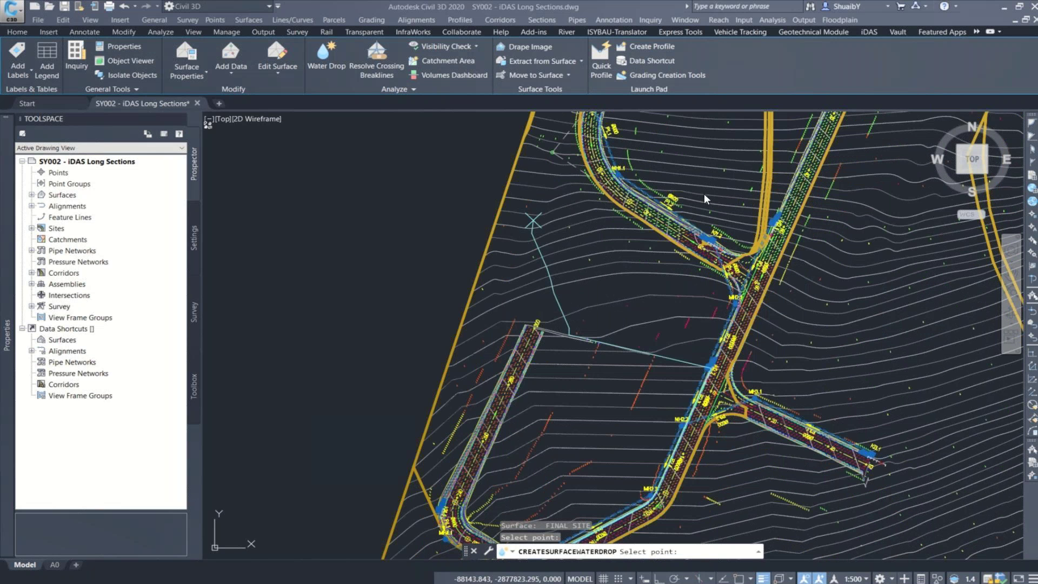
Trace water drop paths from several points between the western site boundary and the upper road bend
left_click(552, 156)
left_click(592, 190)
left_click(499, 223)
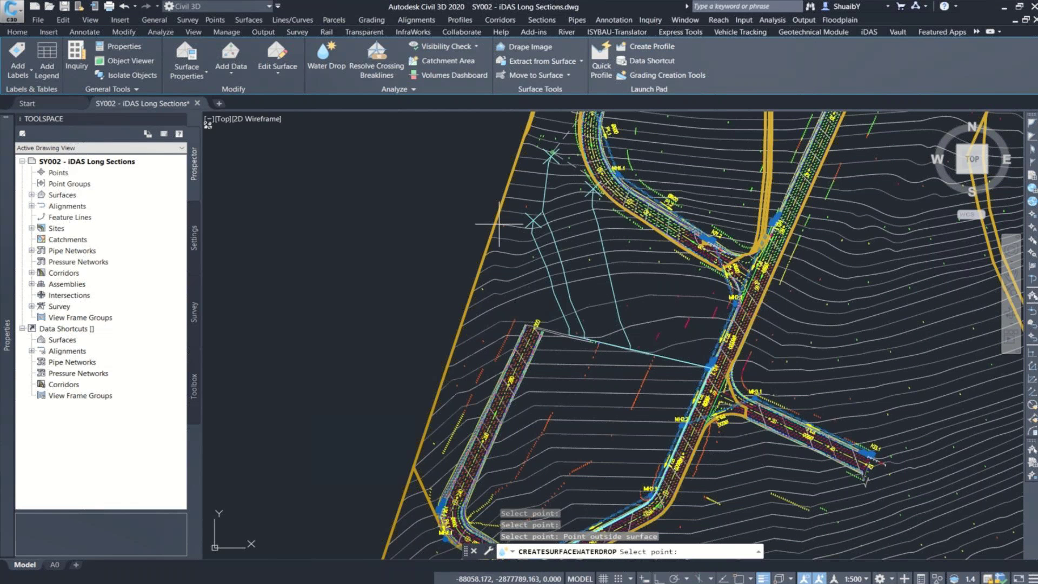
left_click(499, 224)
left_click(474, 327)
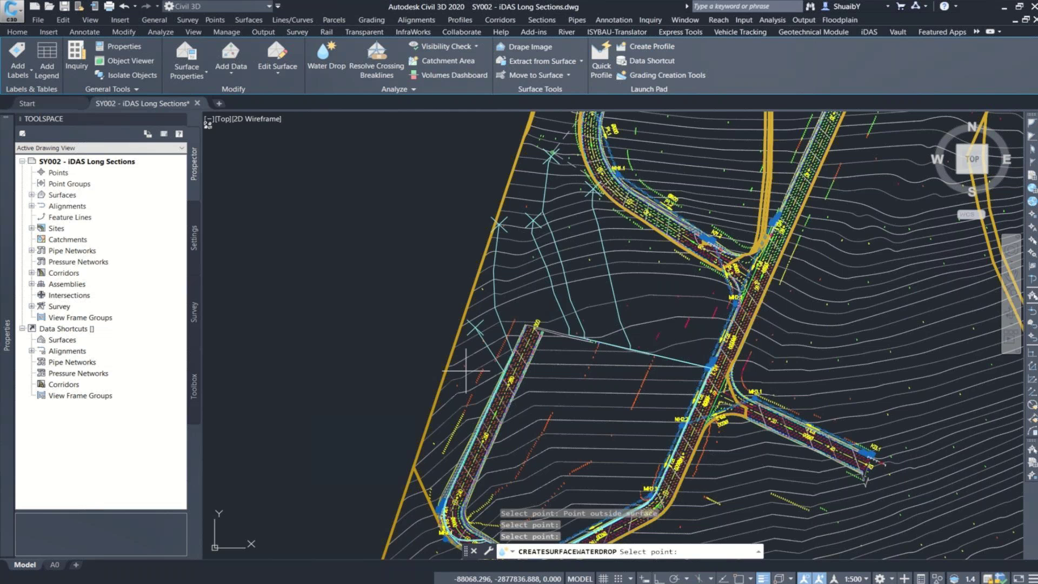
Trace water drop paths from points inside the upper road loop, east of the main road, and inside the lower road loop
scroll(490, 279, "down", 4)
left_click(592, 188)
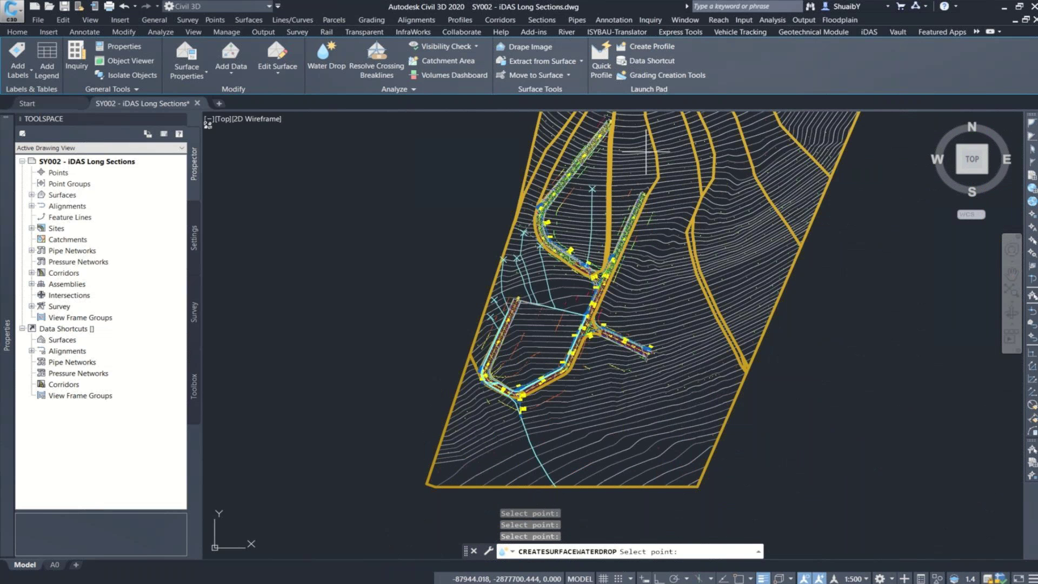
left_click(627, 146)
left_click(670, 153)
left_click(647, 221)
left_click(536, 326)
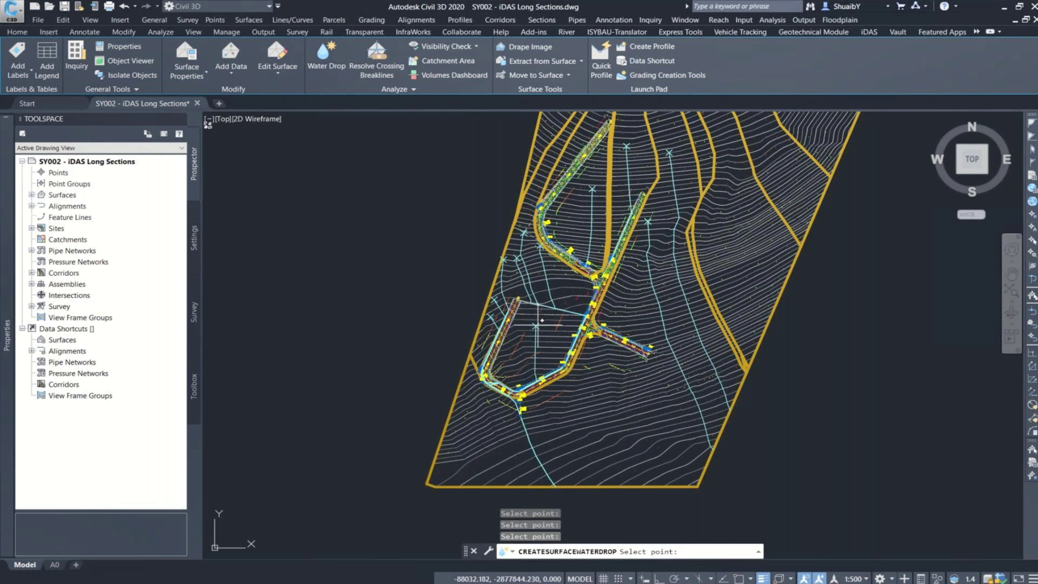
left_click(518, 326)
Trace water drop paths from points on the slope upstream of the northern road ends
scroll(516, 248, "up", 2)
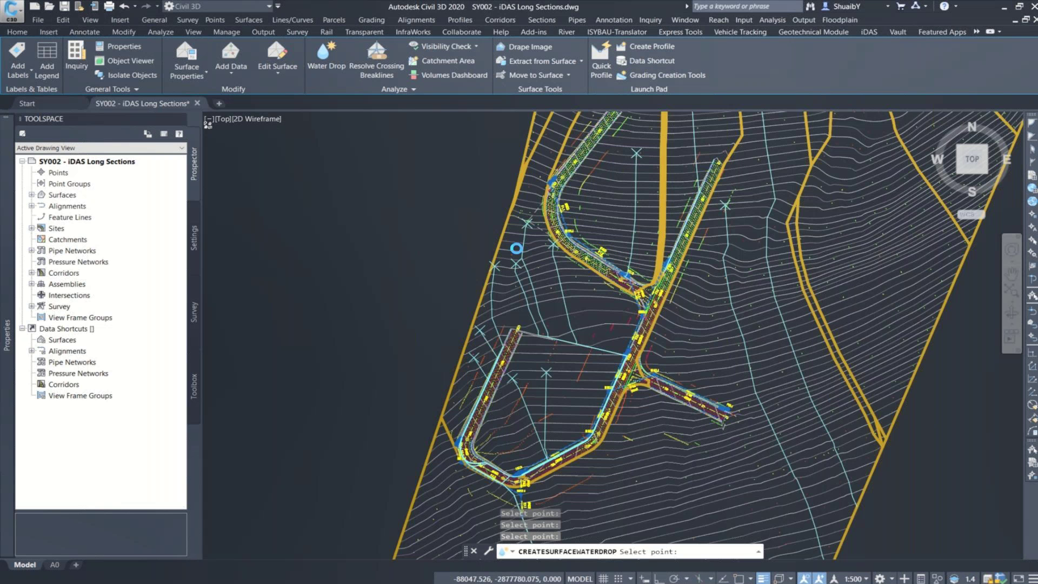
middle_click_drag(628, 179, 570, 251)
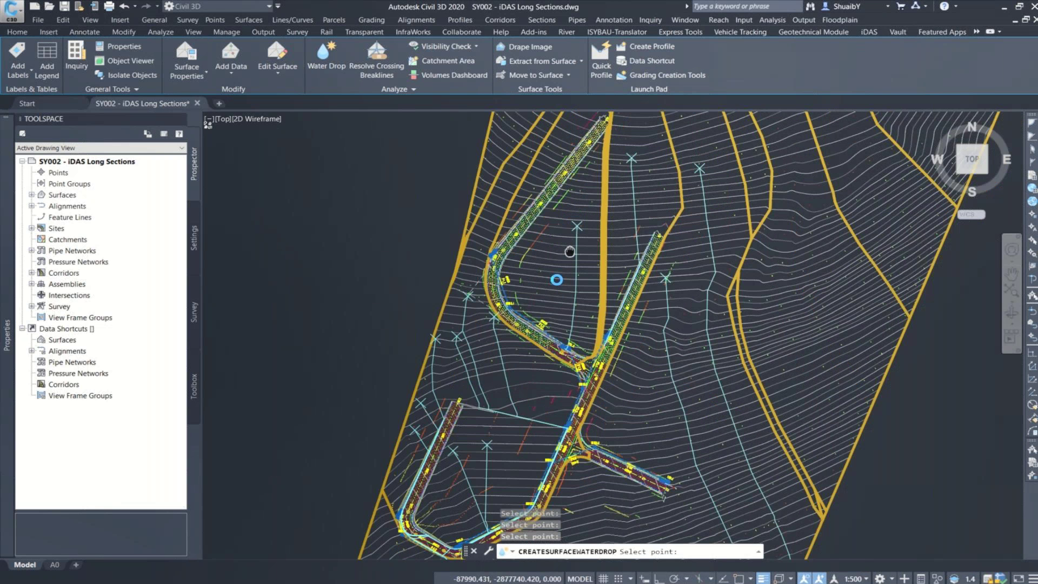
scroll(570, 252, "down", 2)
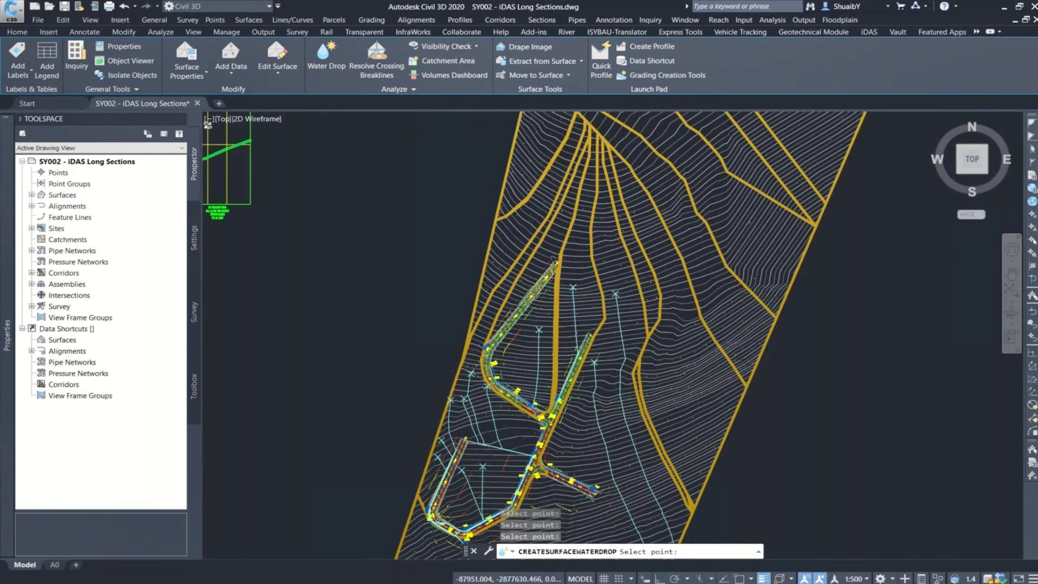
scroll(592, 155, "up", 2)
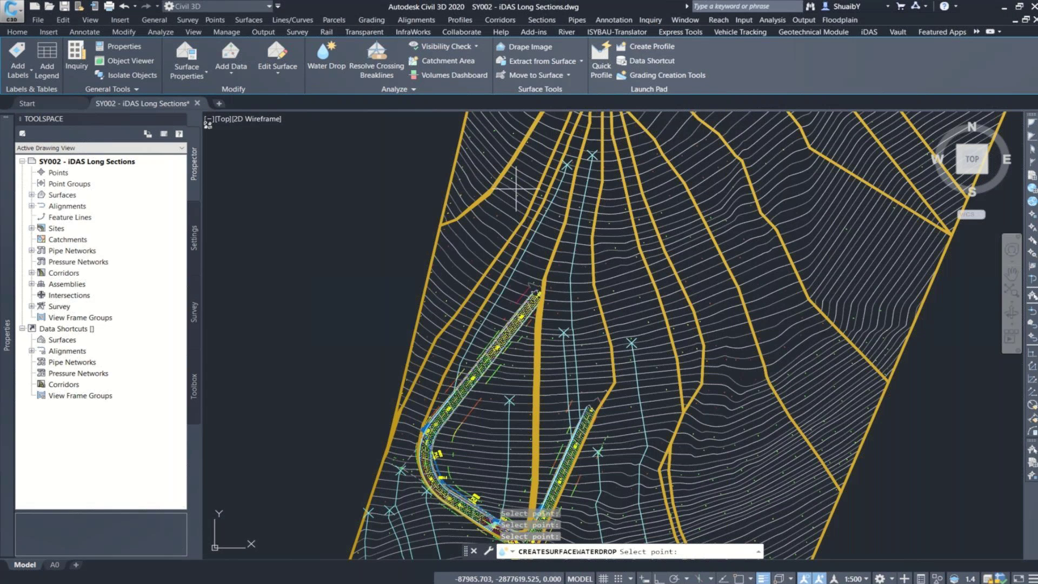
middle_click_drag(508, 278, 534, 129)
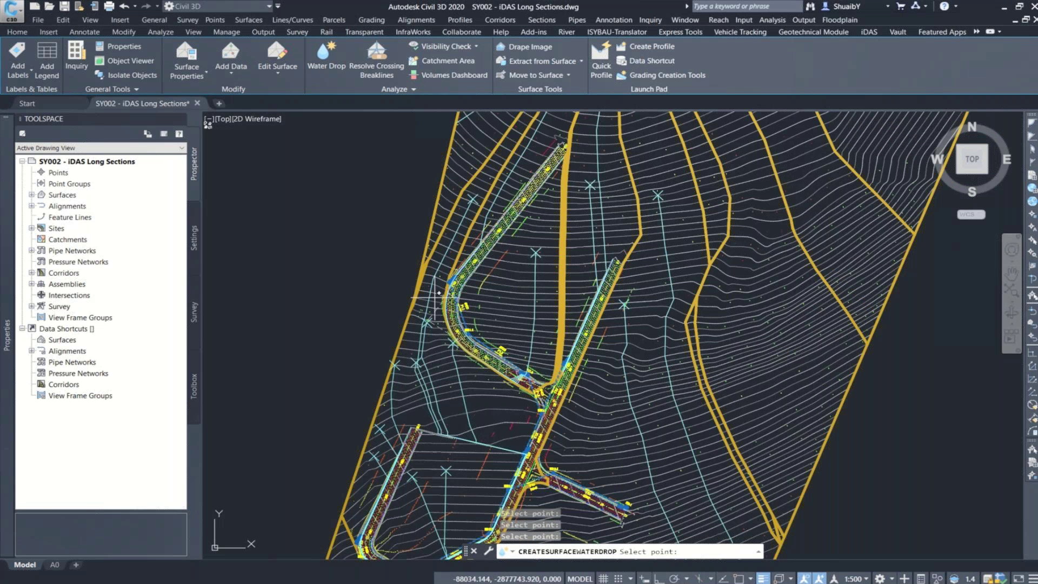
Trace more water drop paths between the western site boundary and the road end at chainage 300
middle_click_drag(436, 295, 517, 182)
scroll(432, 444, "up", 5)
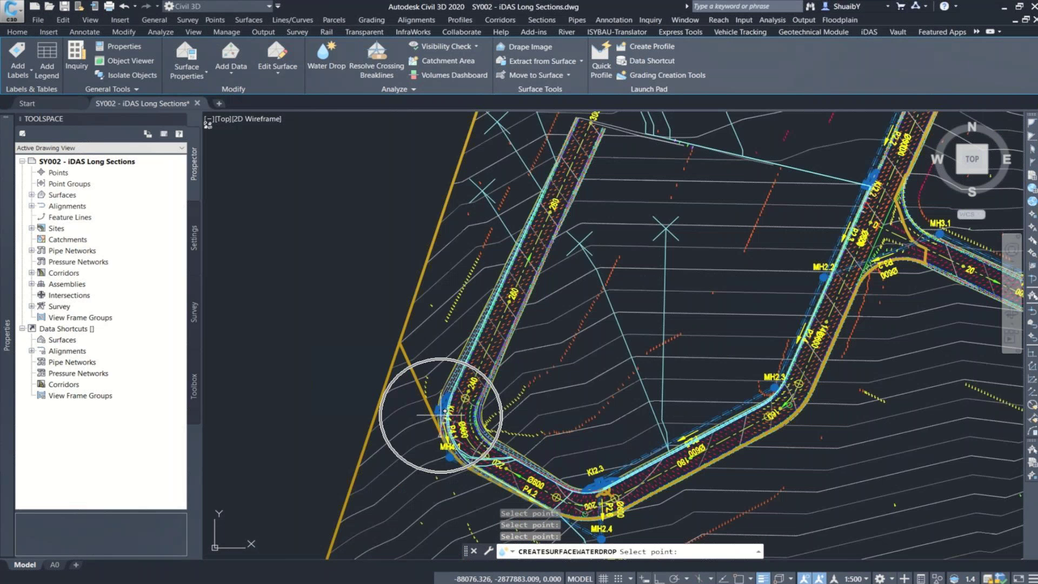
middle_click_drag(458, 337, 400, 455)
left_click(503, 165)
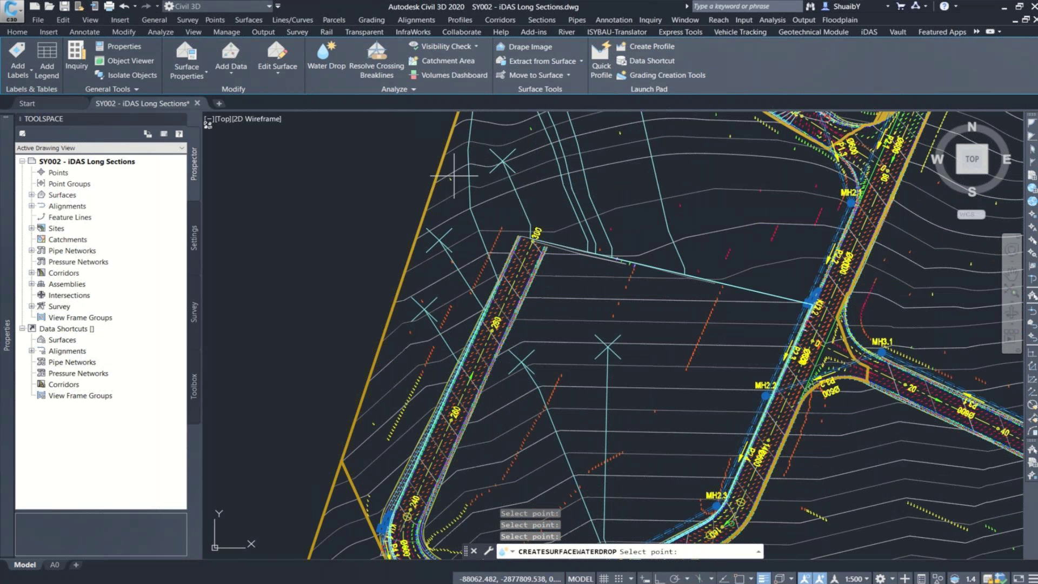
left_click(454, 177)
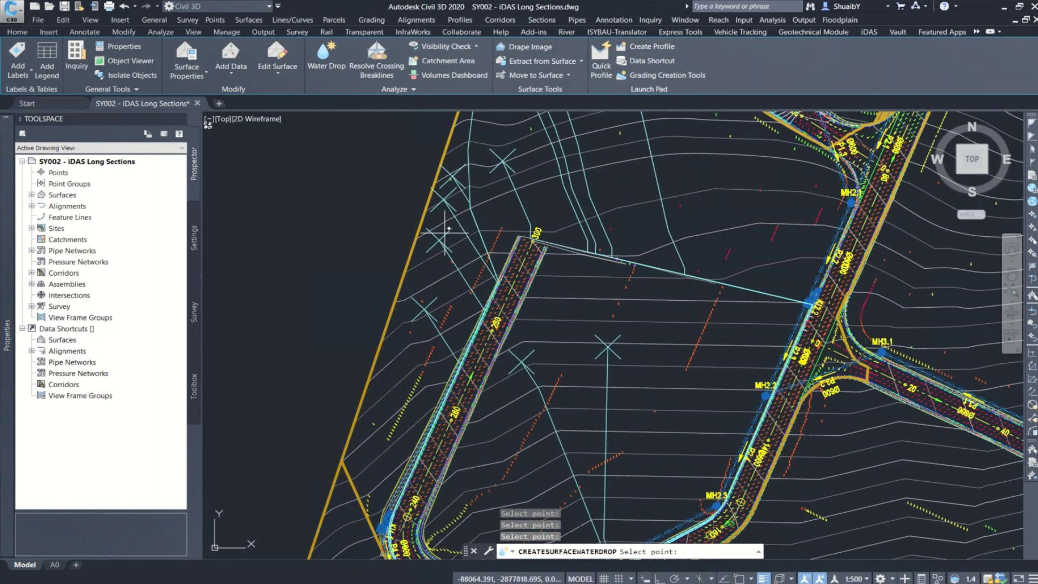
left_click(449, 229)
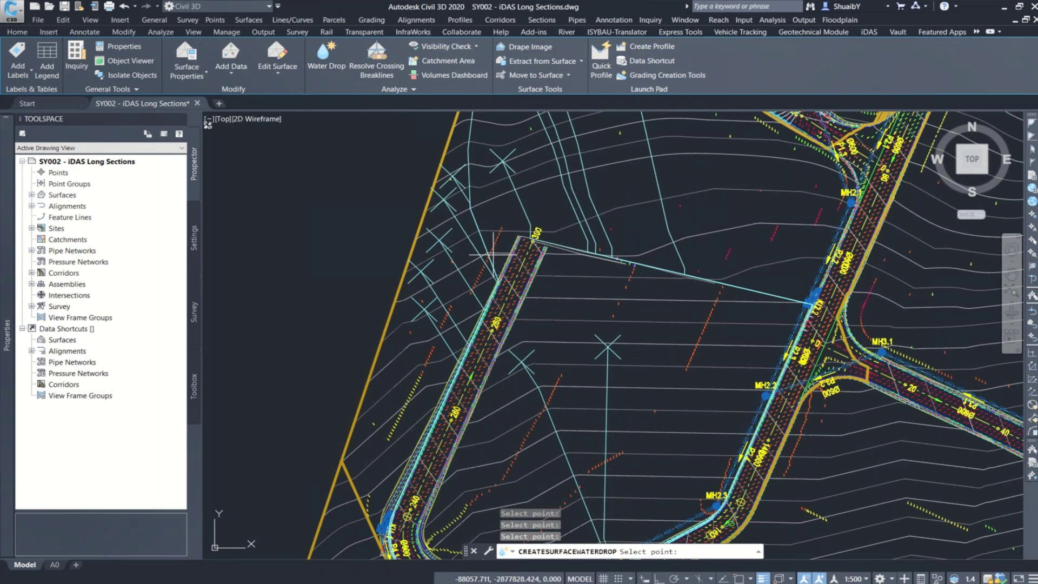
Add water drop paths farther north along the western boundary, uphill of the chainage 300 road end
middle_click_drag(492, 254, 481, 352)
left_click(484, 142)
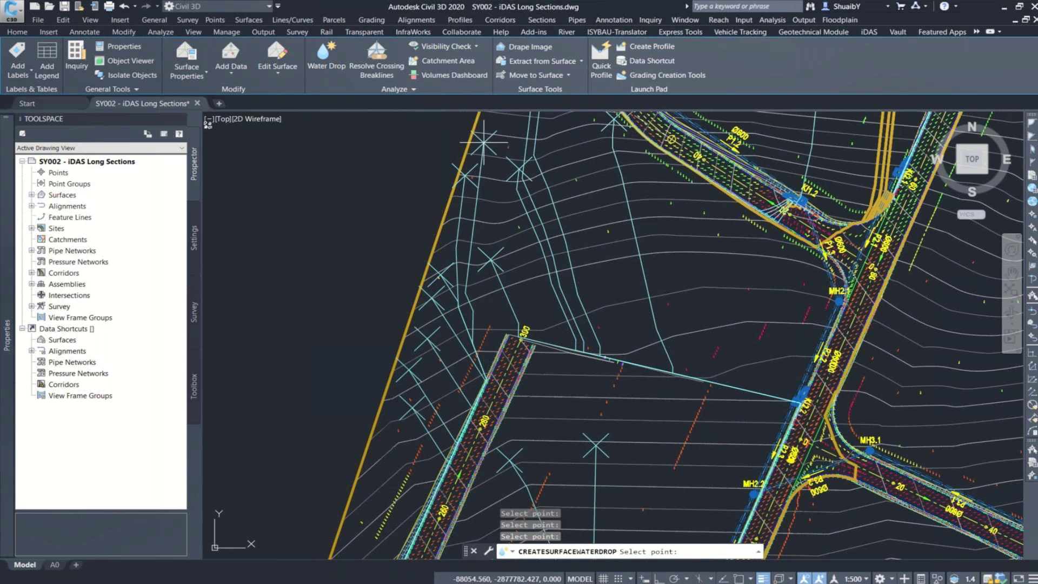
left_click(507, 138)
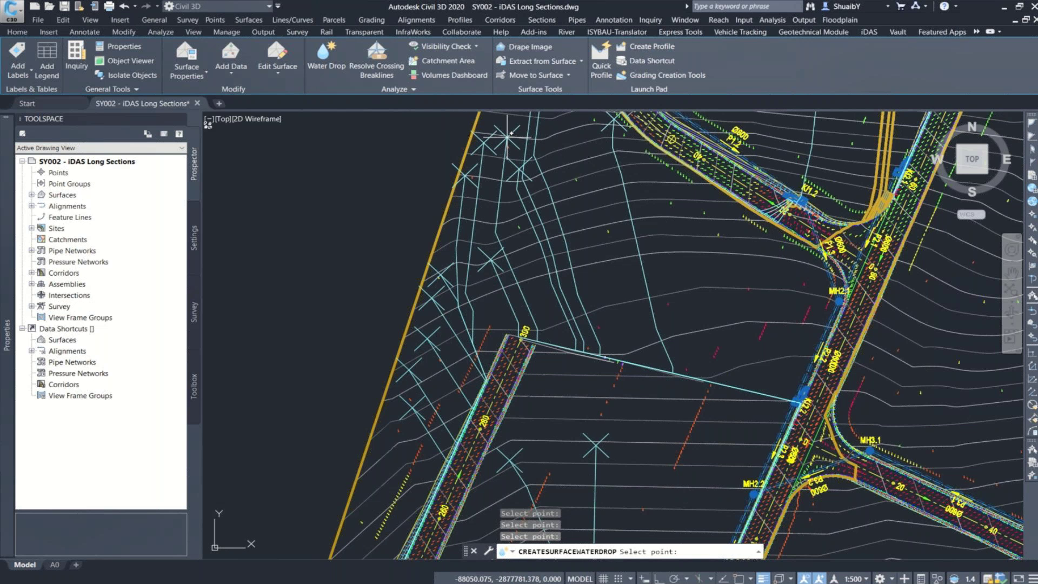
scroll(529, 263, "down", 3)
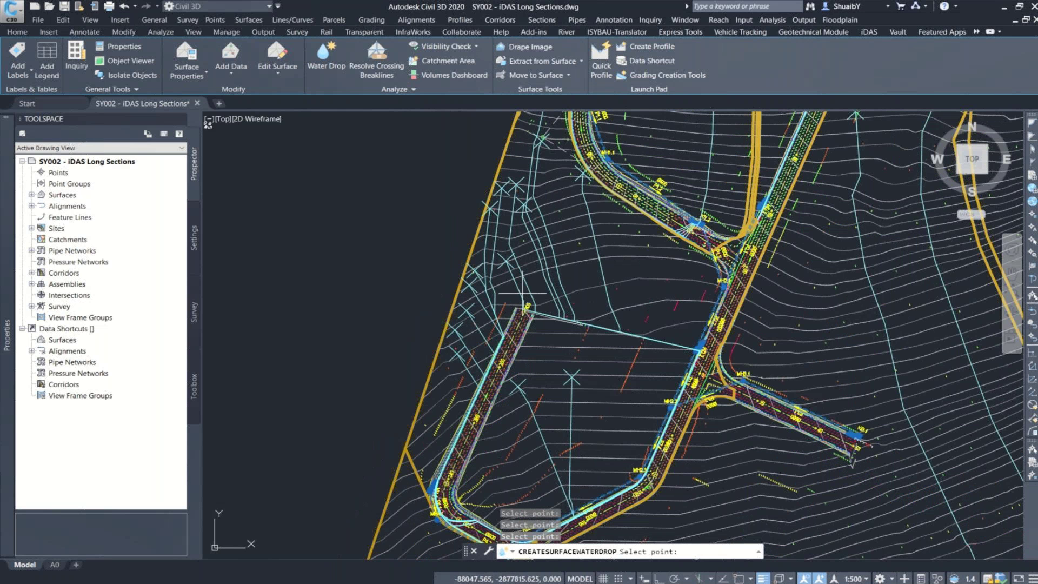
middle_click_drag(453, 398, 441, 345)
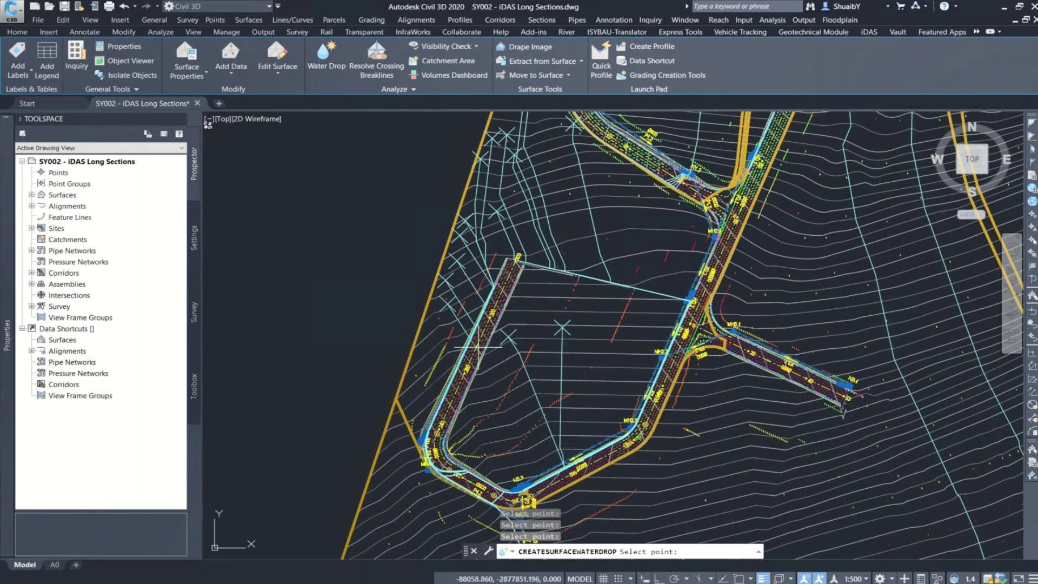
Start a catchment polyline just outside the western boundary, running past kerb inlet KI4.1 and across the road to its eastern edge near chainage 240
key("Escape")
type("p")
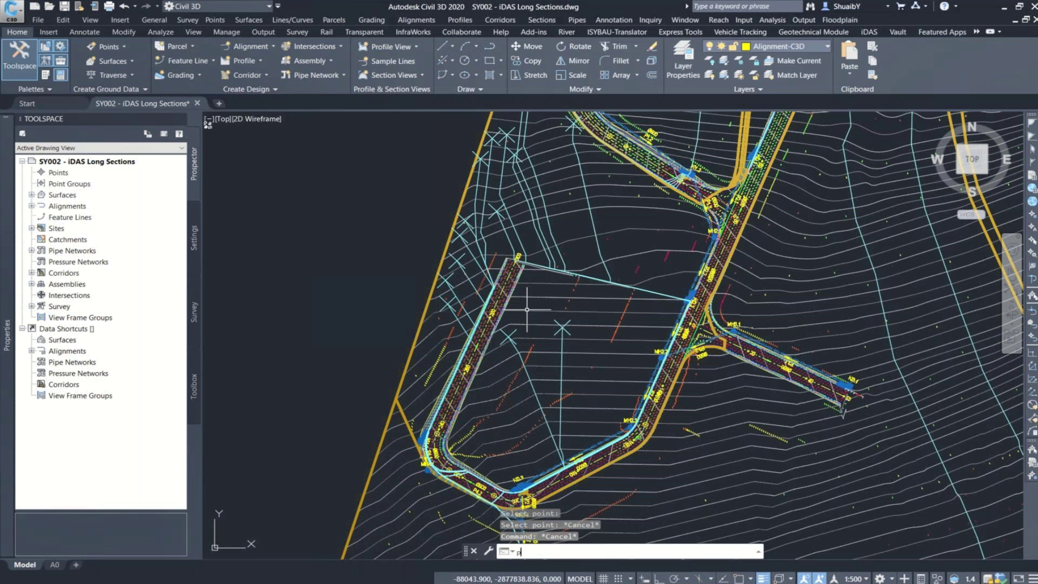
type("l")
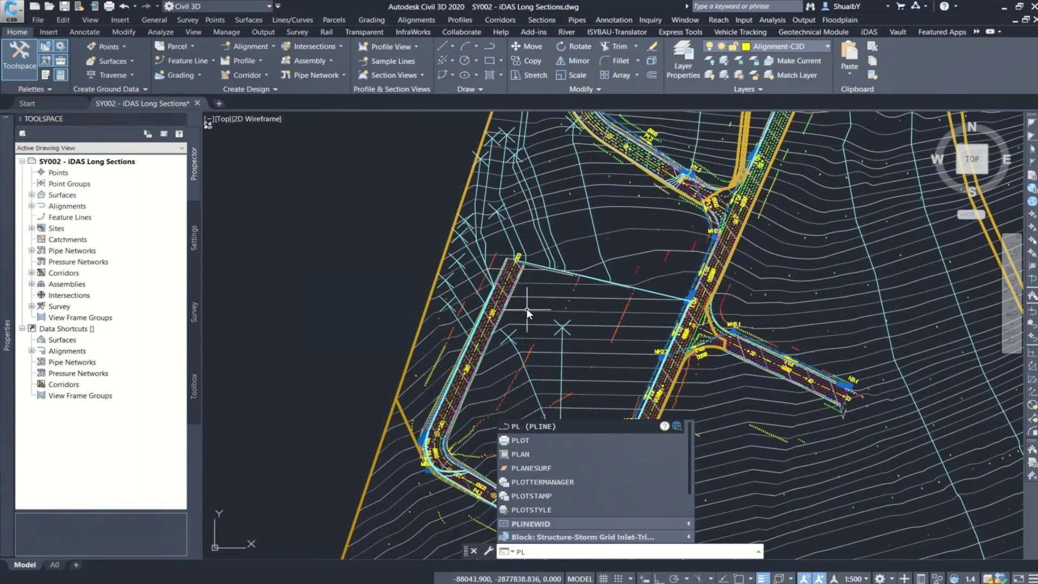
left_click(524, 428)
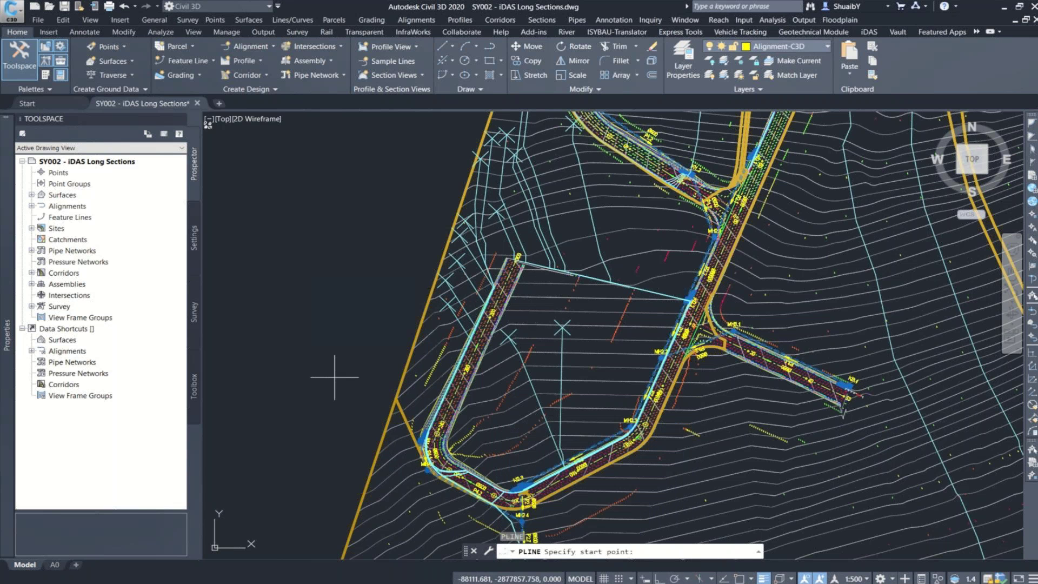
scroll(390, 390, "up", 5)
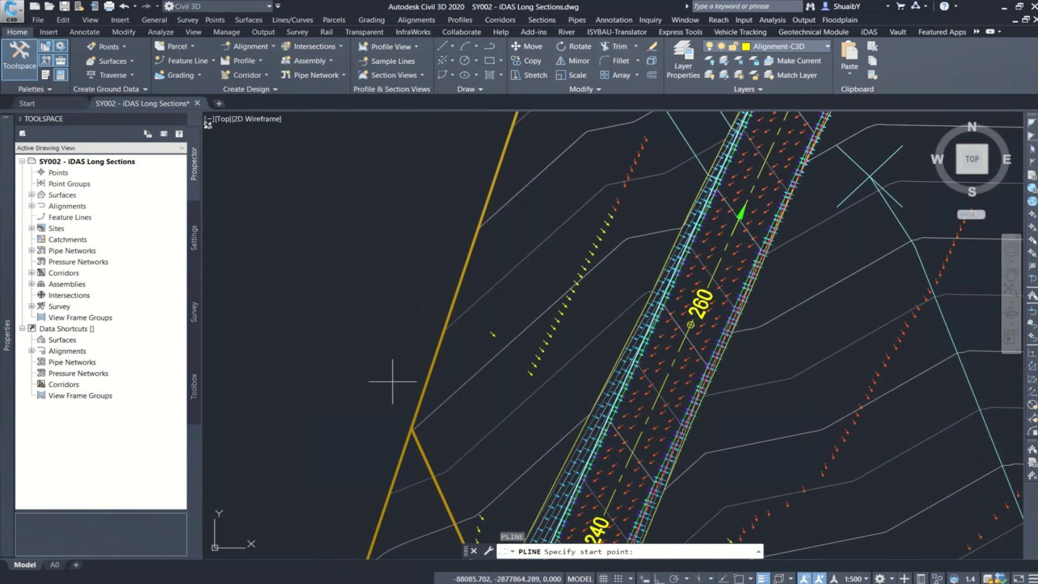
left_click(393, 381)
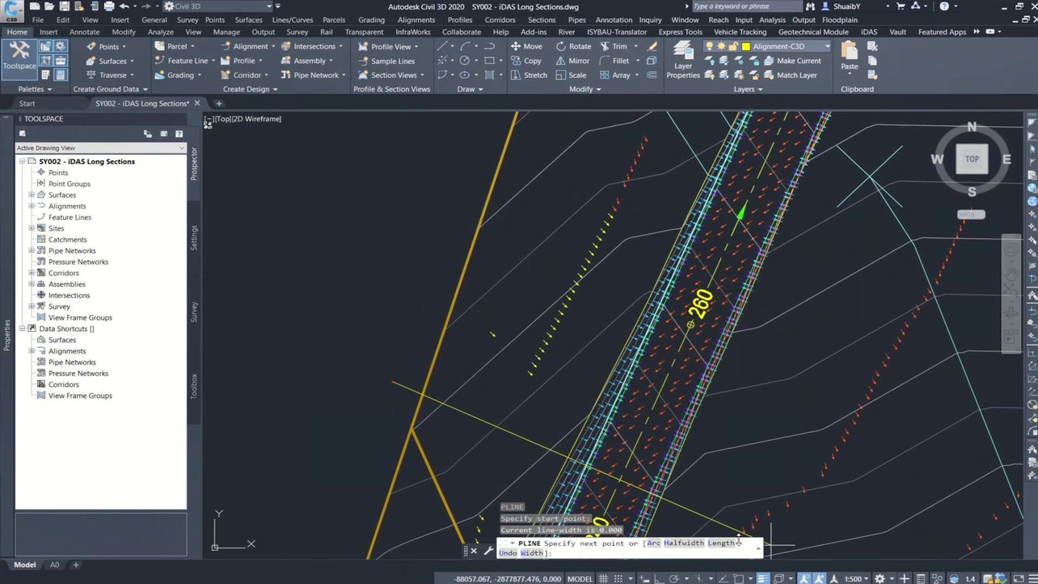
scroll(385, 357, "down", 2)
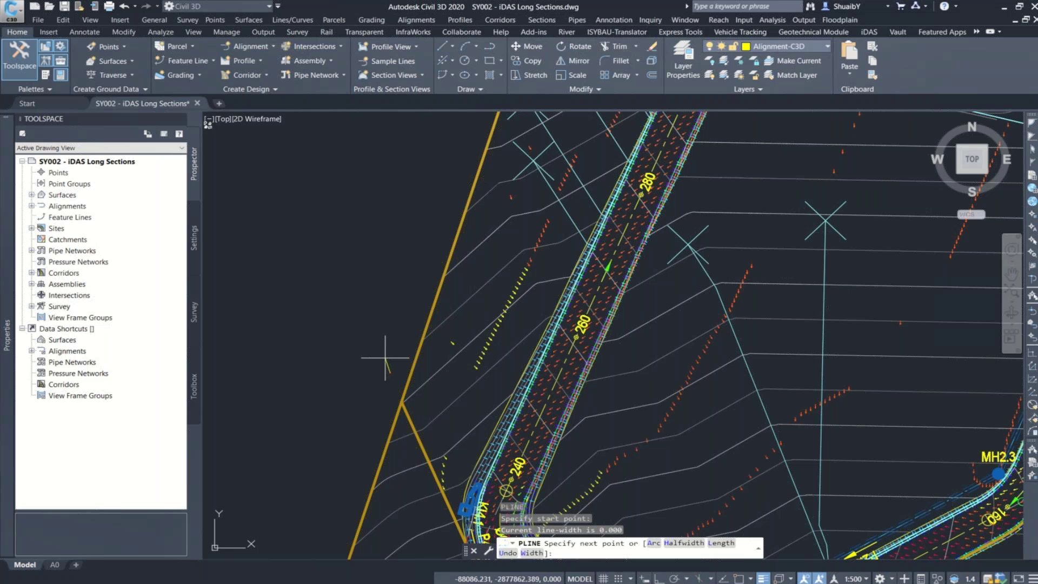
scroll(385, 357, "down", 2)
scroll(428, 451, "up", 4)
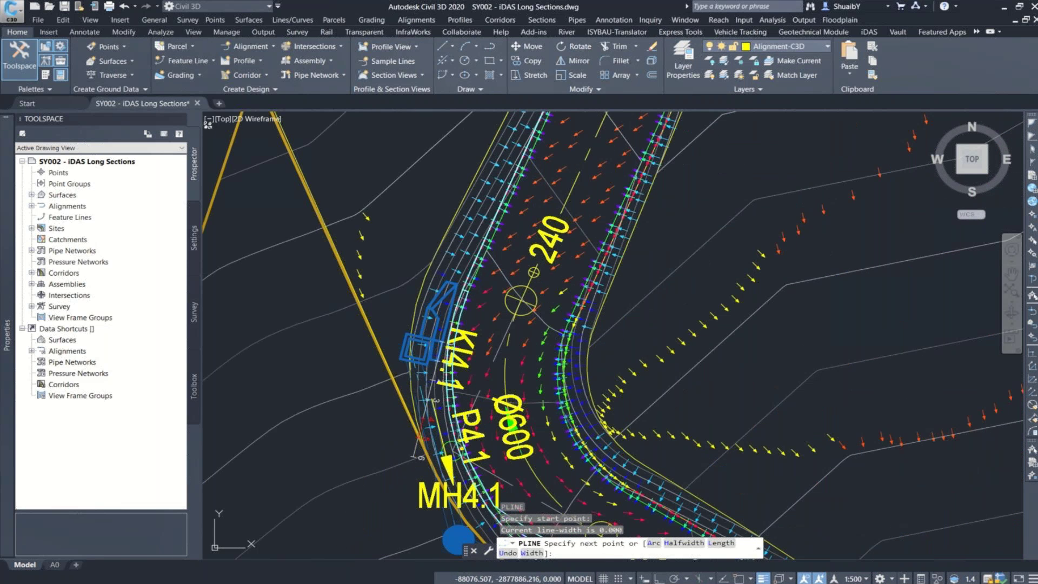
left_click(417, 434)
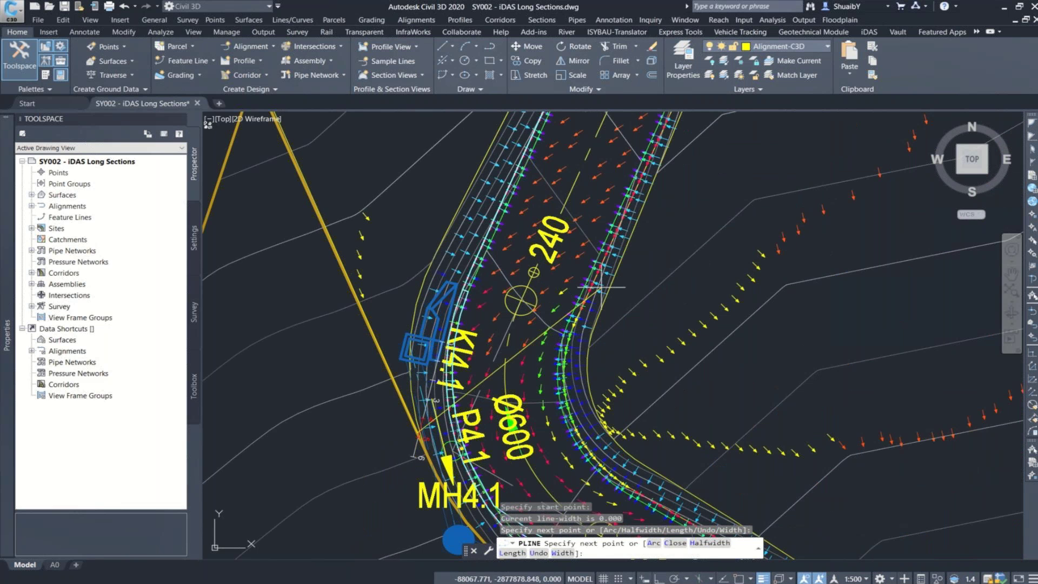
left_click(613, 283)
Extend the catchment polyline along the road's eastern edge to the chainage 300 road end, then a short way upslope
scroll(430, 403, "down", 4)
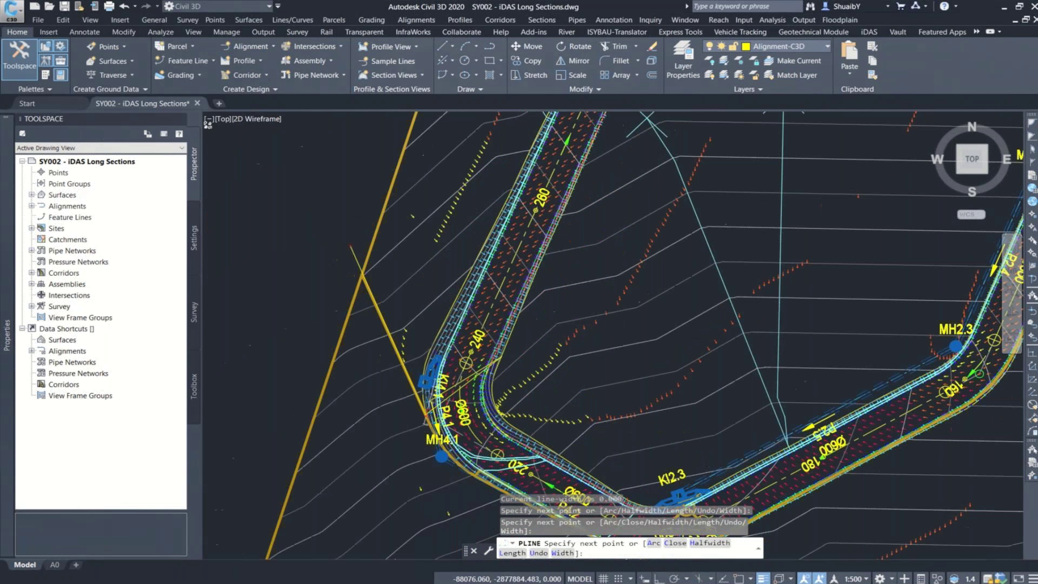
scroll(433, 410, "down", 4)
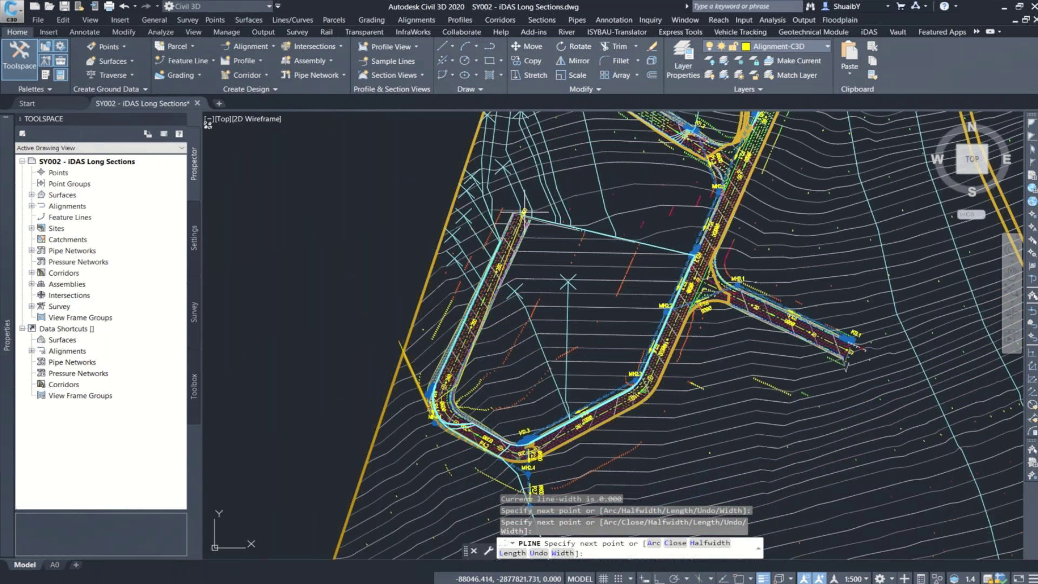
scroll(525, 211, "up", 4)
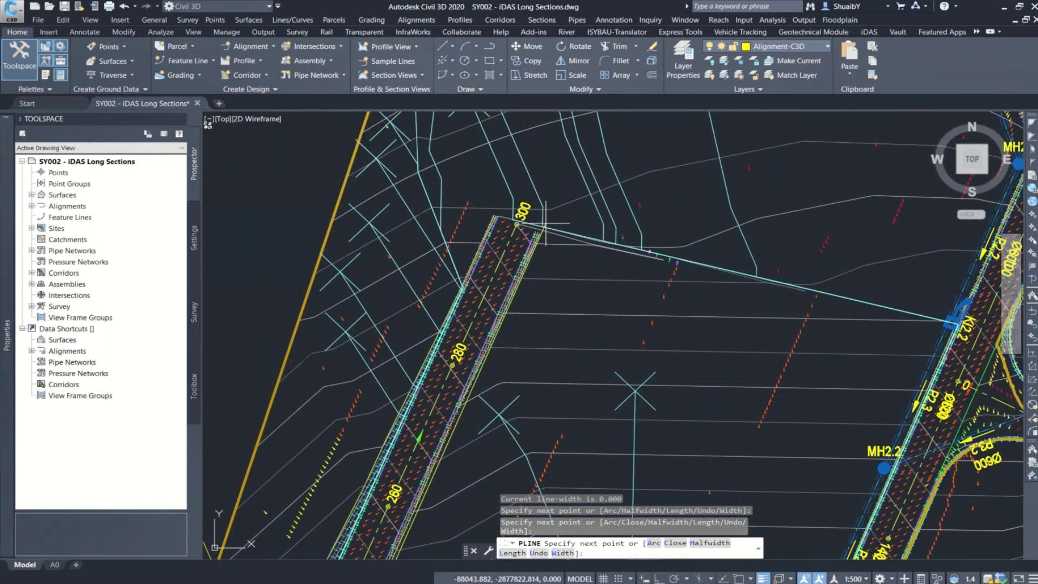
left_click(546, 223)
scroll(546, 223, "down", 4)
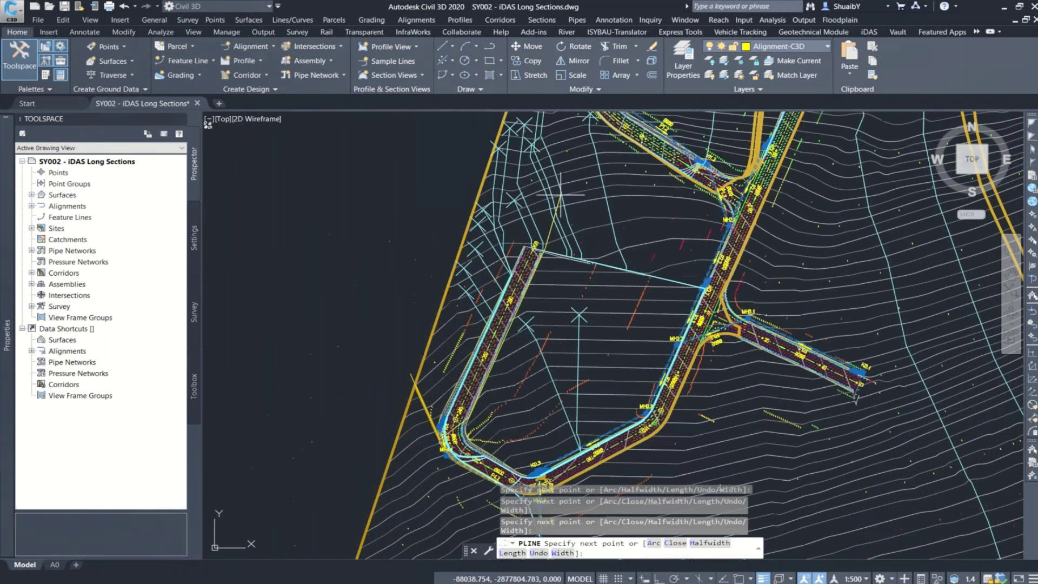
scroll(557, 206, "up", 2)
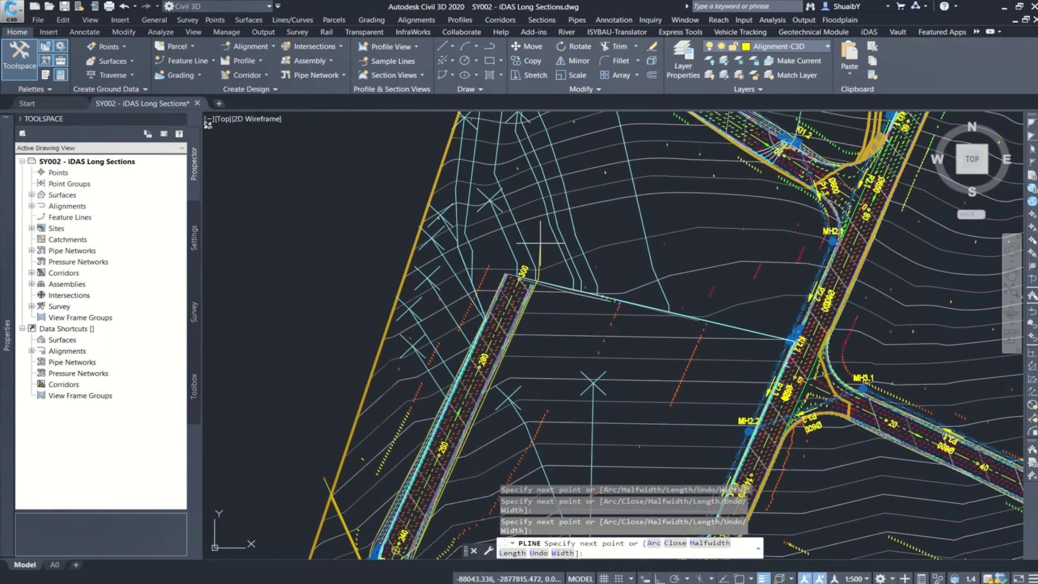
left_click(540, 243)
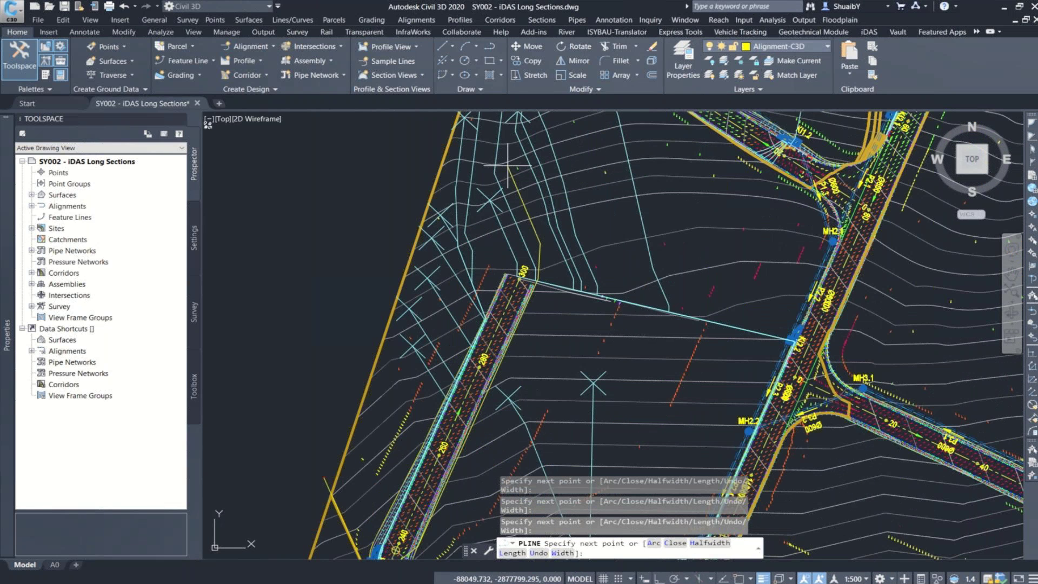
Continue the catchment outline uphill between the water drop paths to the western site boundary beside the upper road loop
scroll(506, 200, "down", 2)
scroll(516, 128, "up", 3)
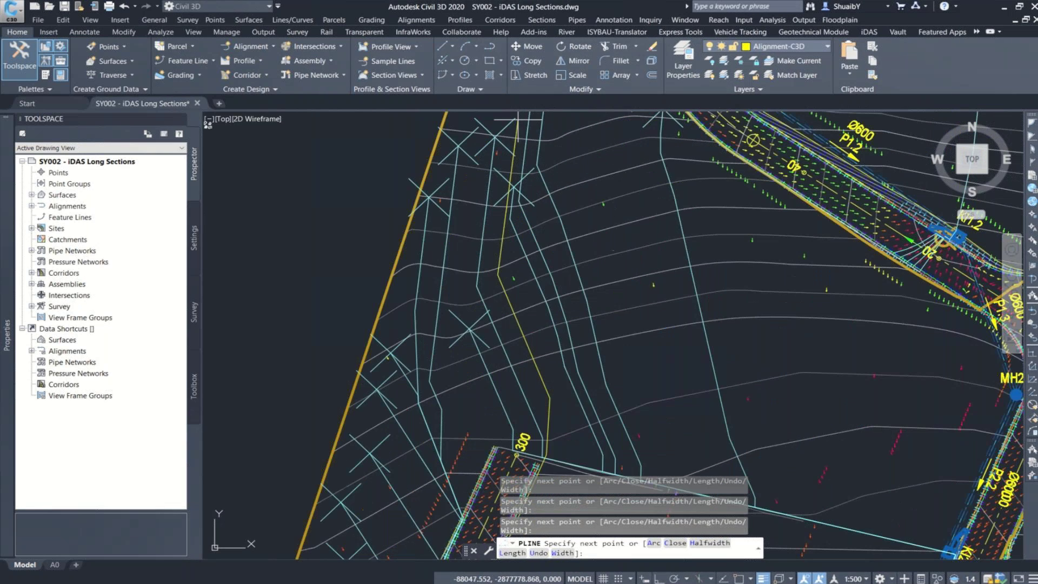
scroll(498, 302, "down", 3)
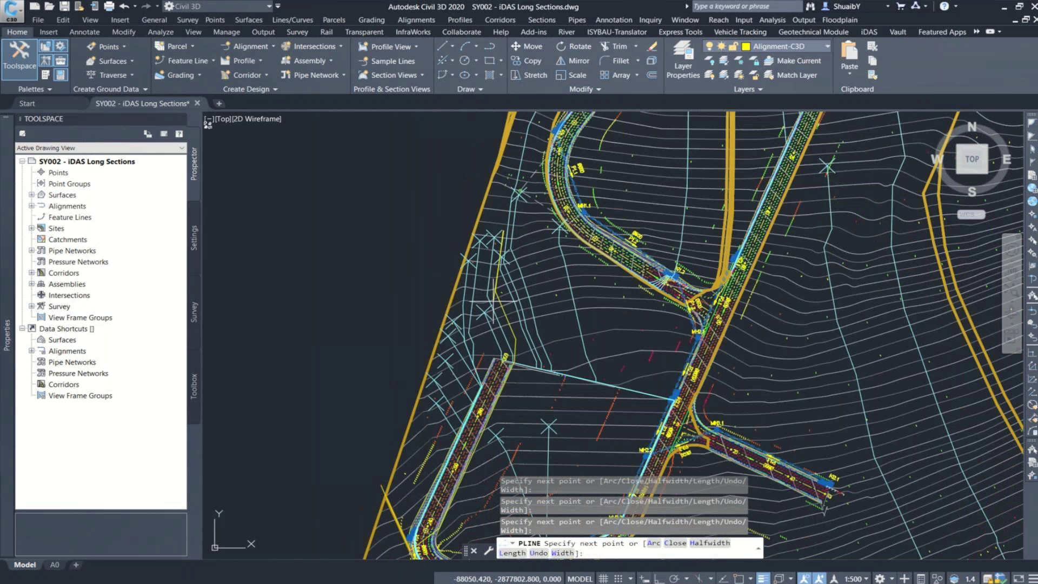
scroll(511, 170, "up", 2)
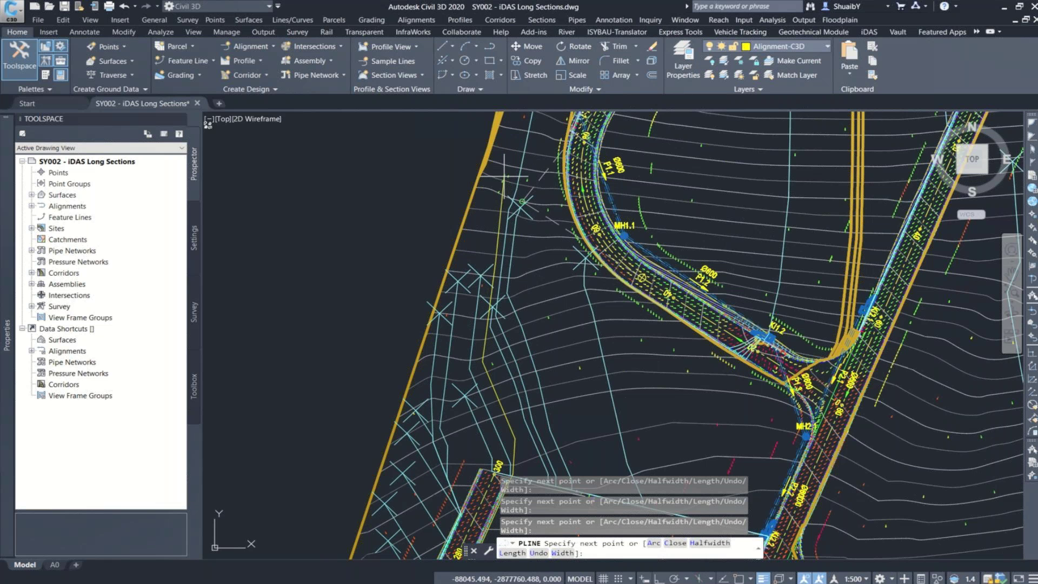
left_click(494, 266)
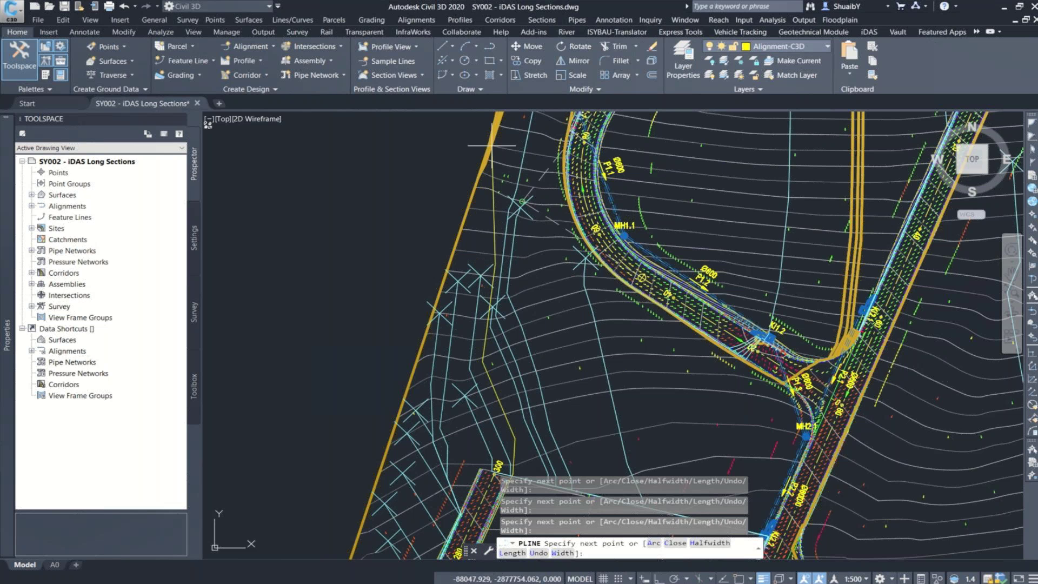
left_click(491, 145)
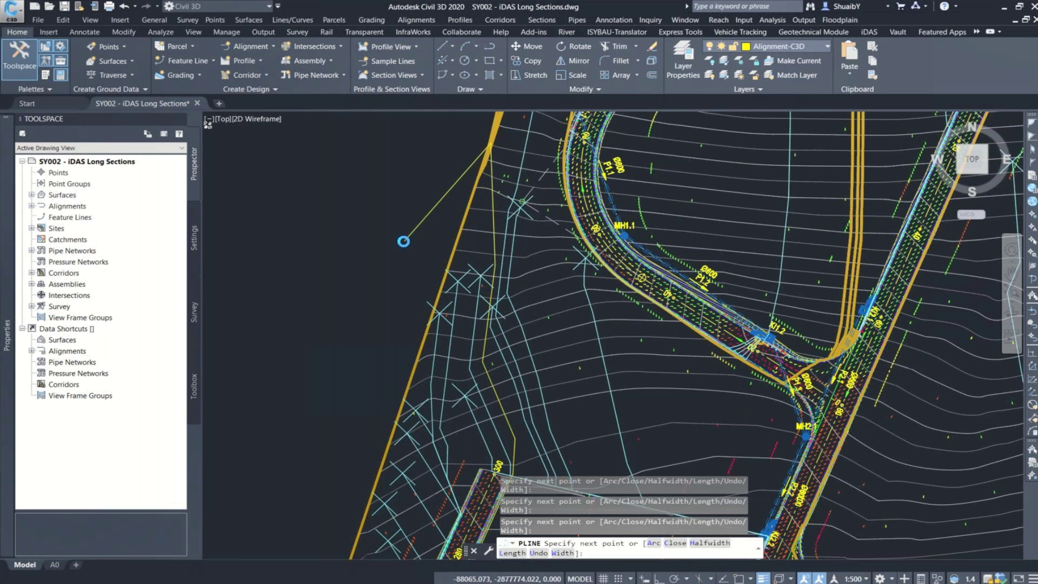
Run the catchment outline back down the western boundary past its starting segment and finish the polyline
scroll(403, 241, "down", 4)
scroll(330, 431, "up", 8)
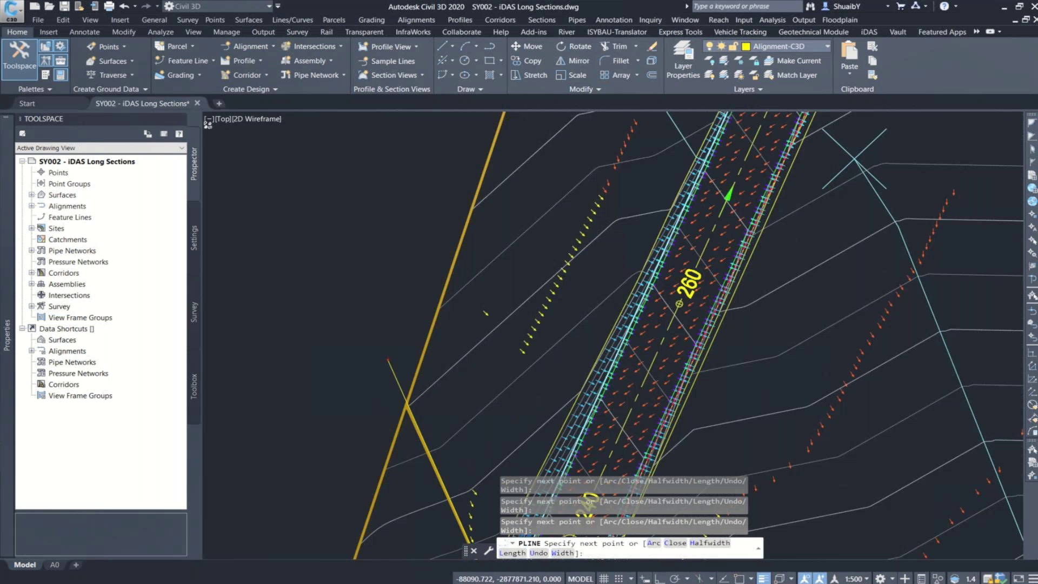
scroll(414, 430, "up", 2)
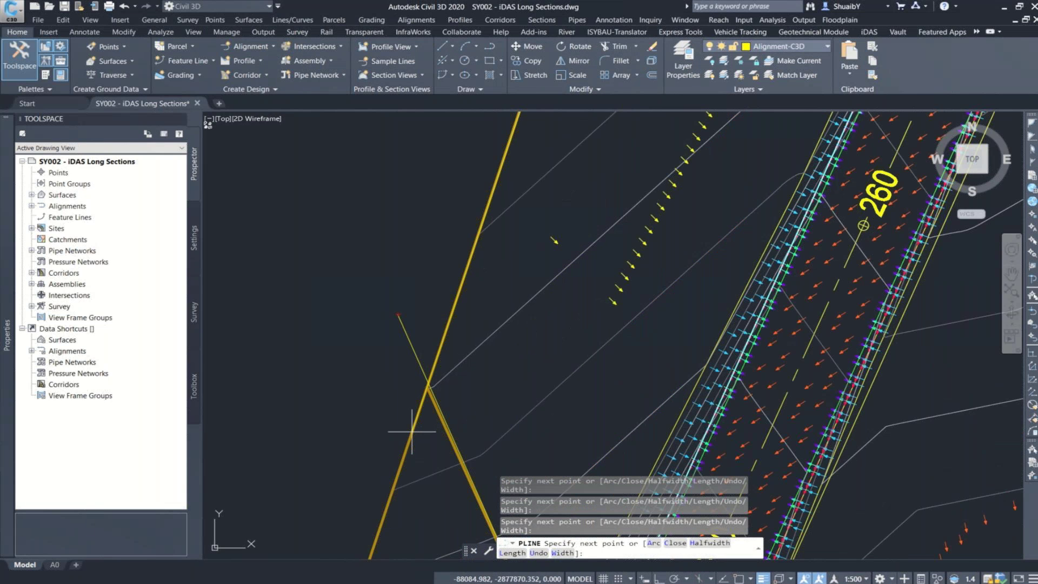
left_click(412, 431)
key("Return")
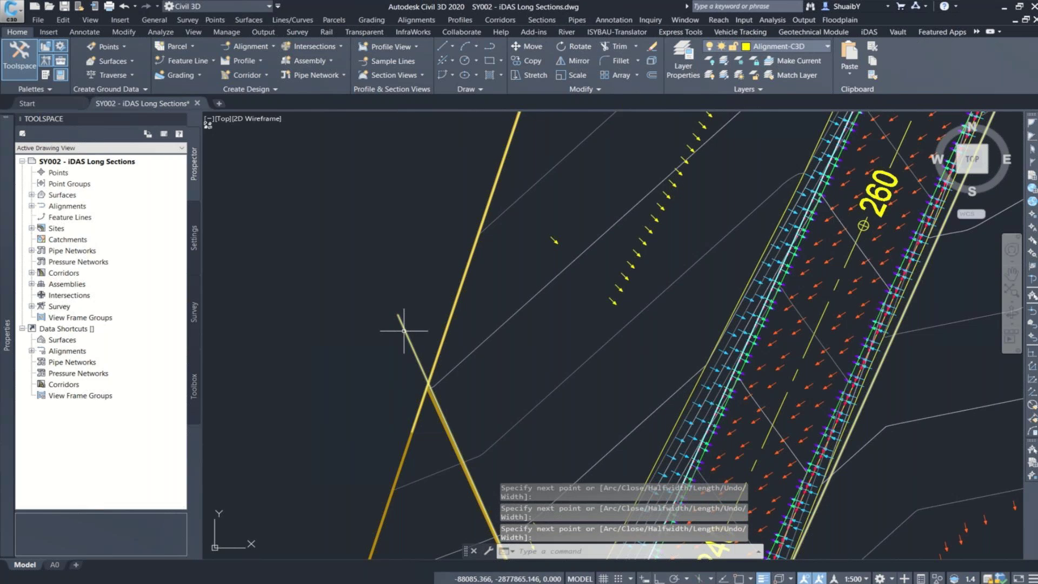
Set the catchment polyline's lineweight to 0.50 mm
left_click(404, 330)
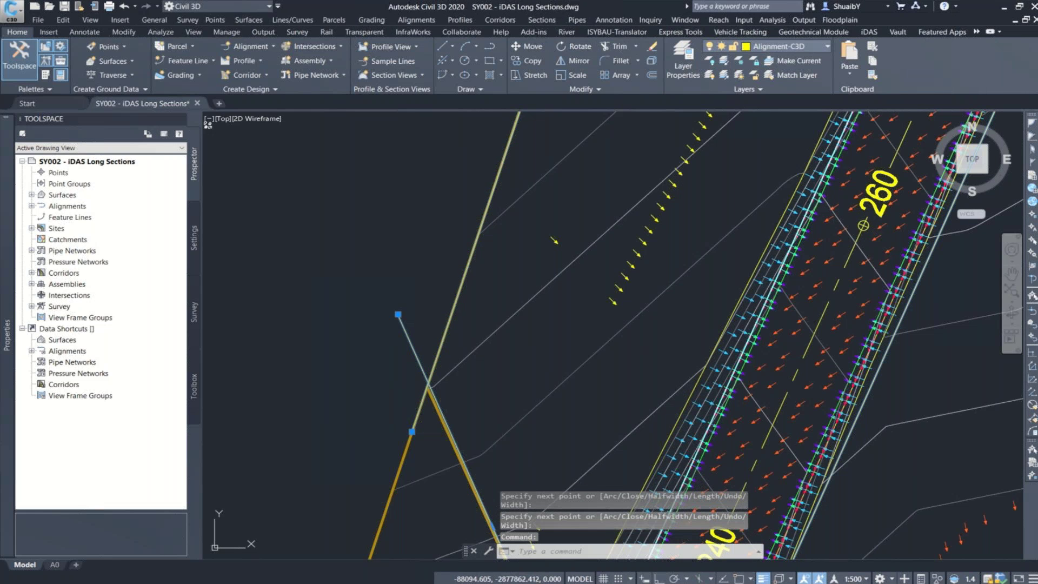
mouse_move(10, 281)
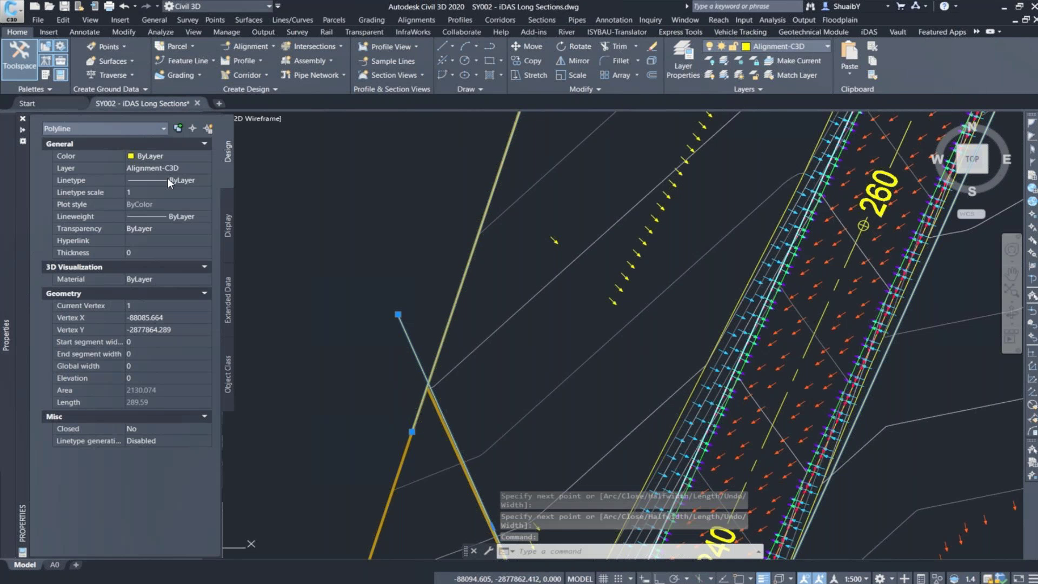
left_click(157, 215)
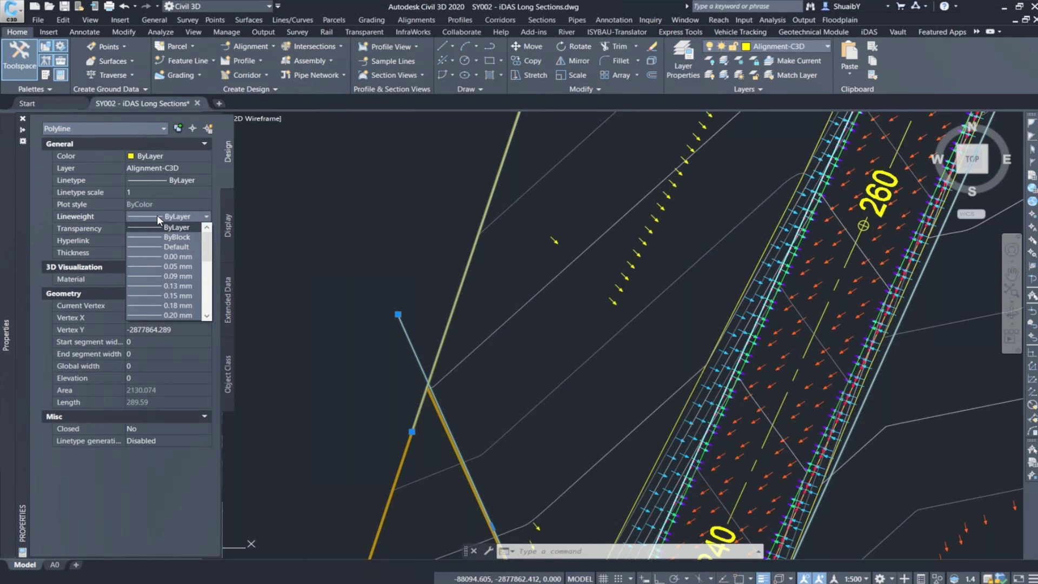
scroll(163, 281, "down", 2)
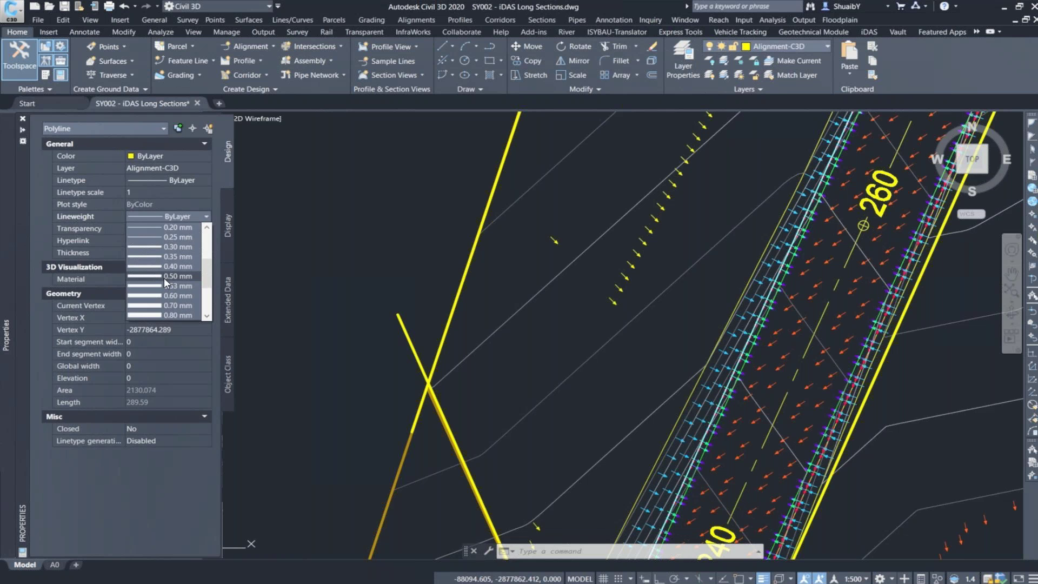
left_click(164, 276)
Examine the outlined catchment and the area inside the lower road loop draining towards kerb inlet KI2.3
scroll(392, 297, "down", 3)
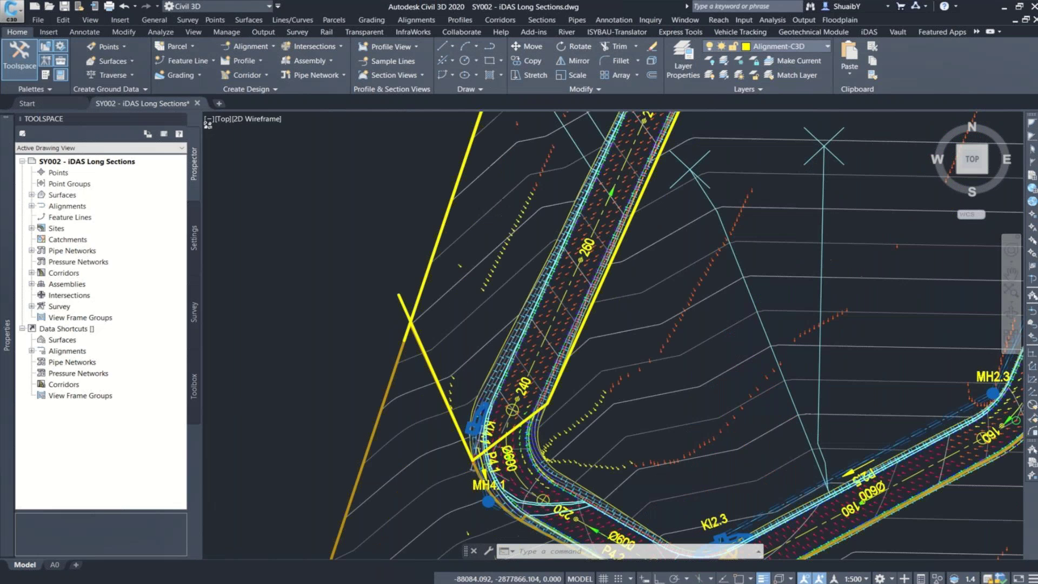
scroll(408, 393, "down", 2)
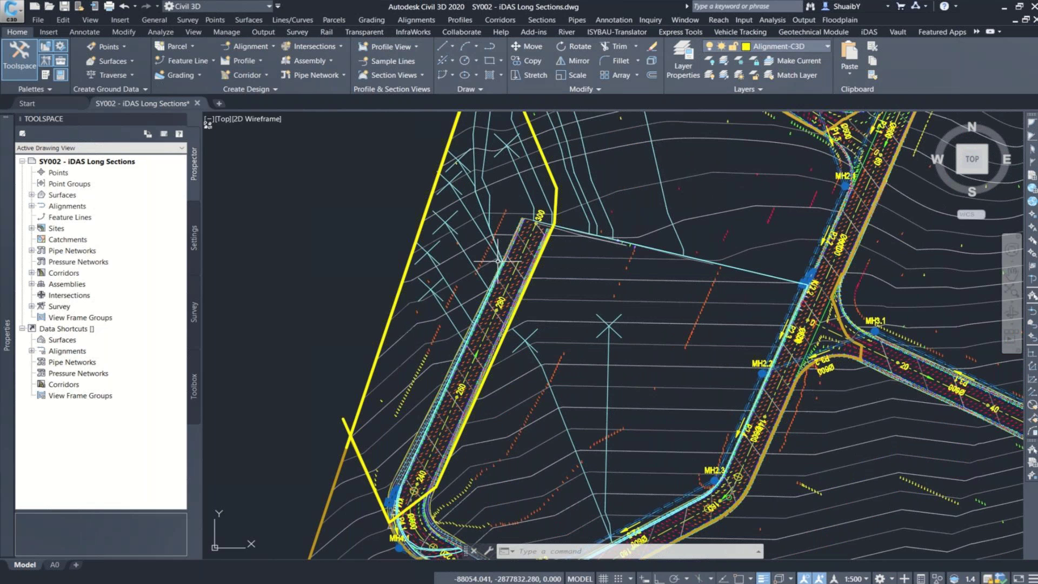
scroll(498, 261, "down", 2)
scroll(537, 383, "up", 3)
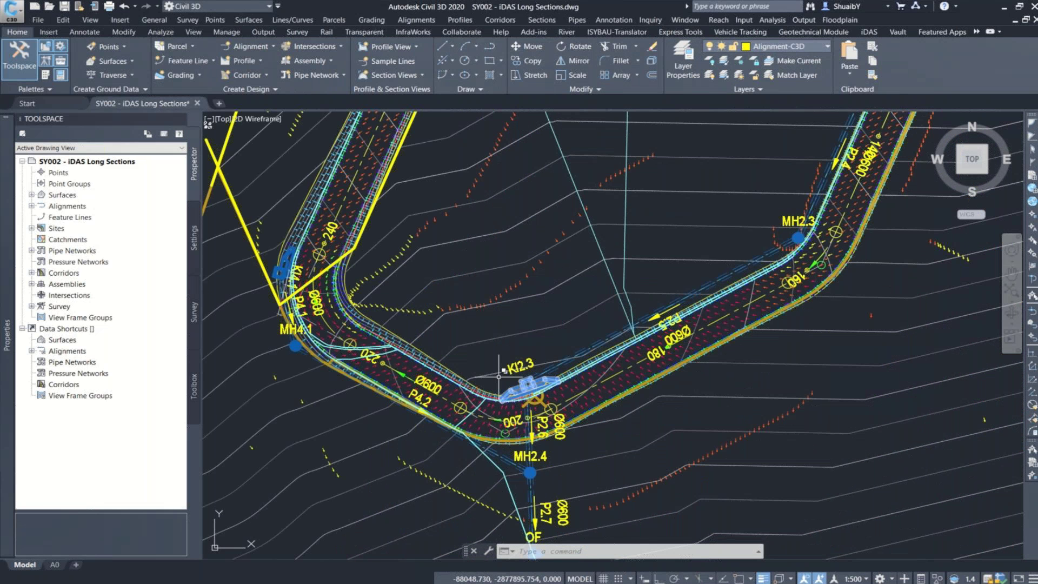
middle_click_drag(498, 371, 376, 420)
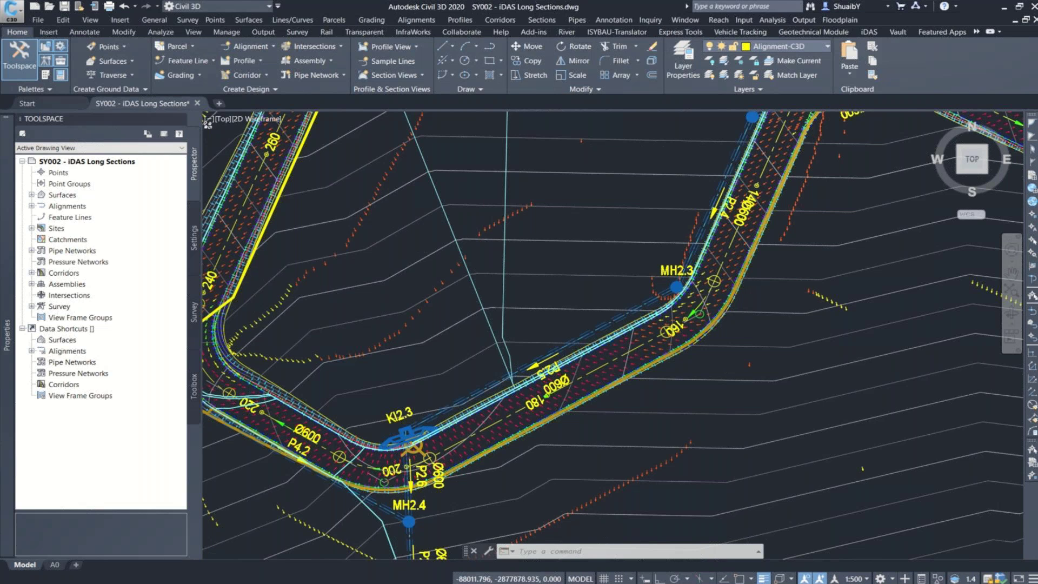
scroll(677, 300, "down", 2)
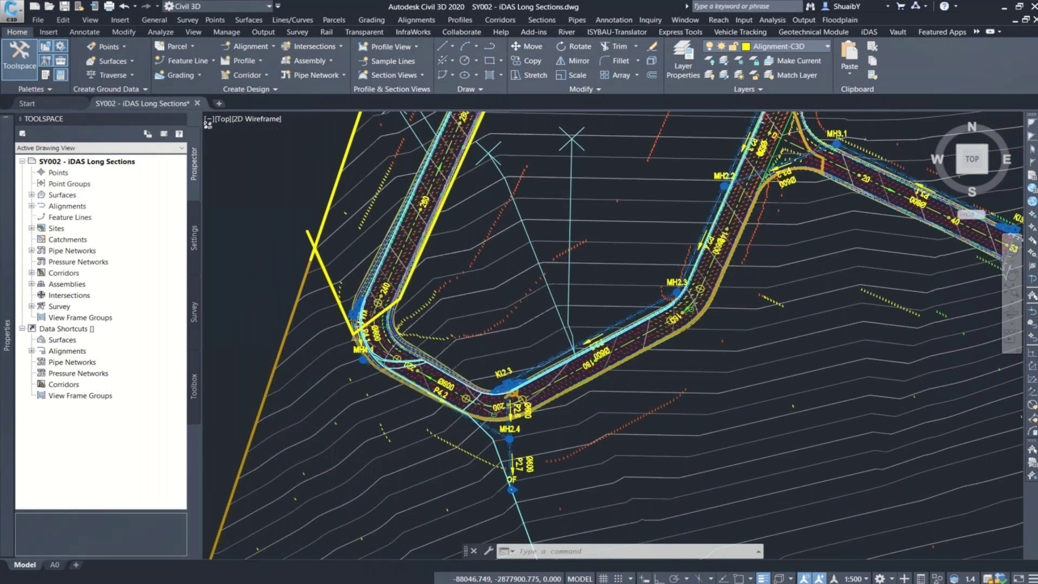
scroll(514, 388, "up", 7)
scroll(514, 348, "down", 7)
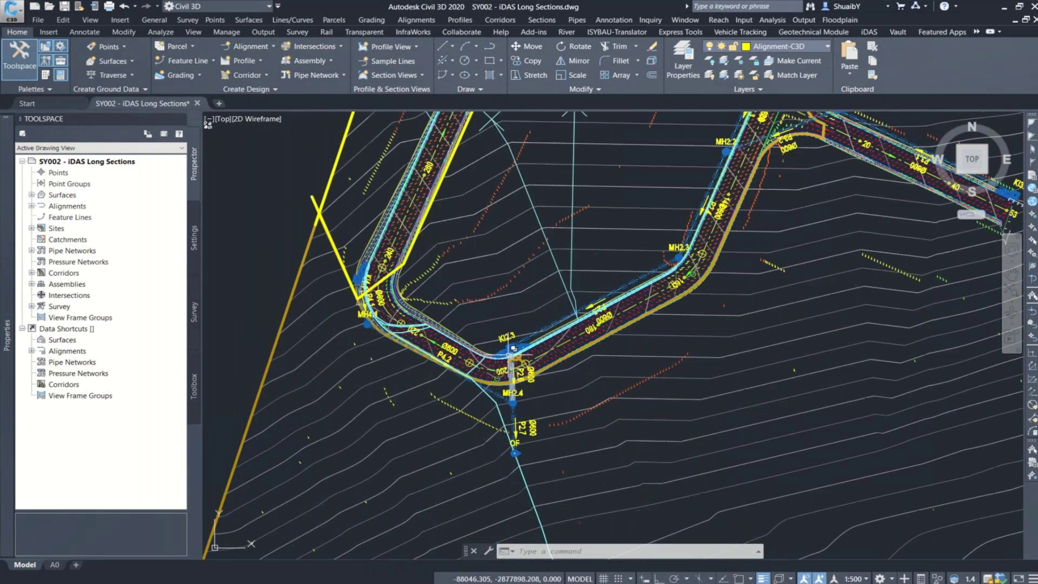
middle_click_drag(514, 349, 435, 516)
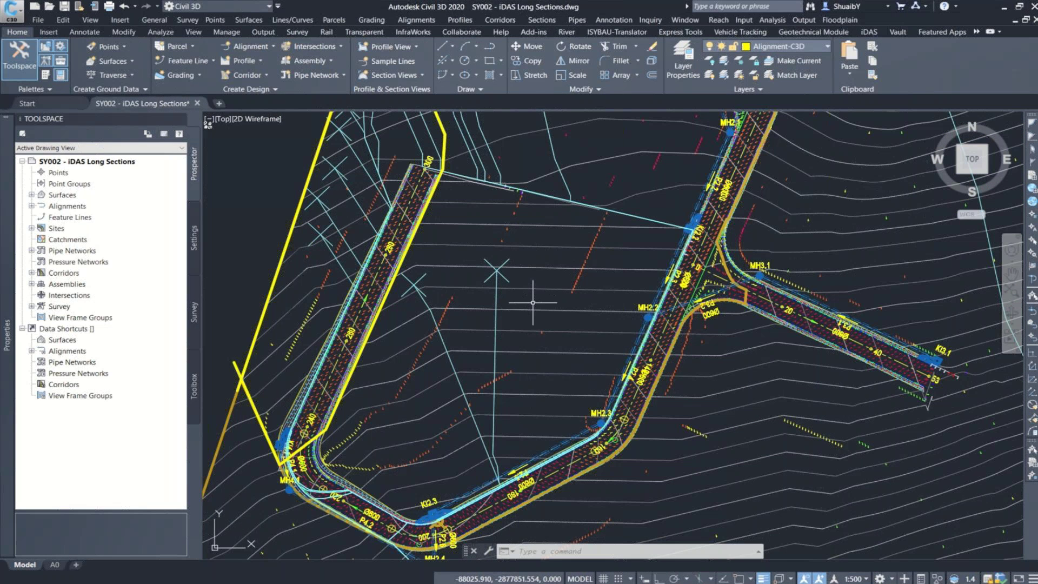
Delete the yellow catchment polyline drawn along the western site boundary and the lower road loop
scroll(533, 302, "down", 3)
scroll(312, 370, "up", 4)
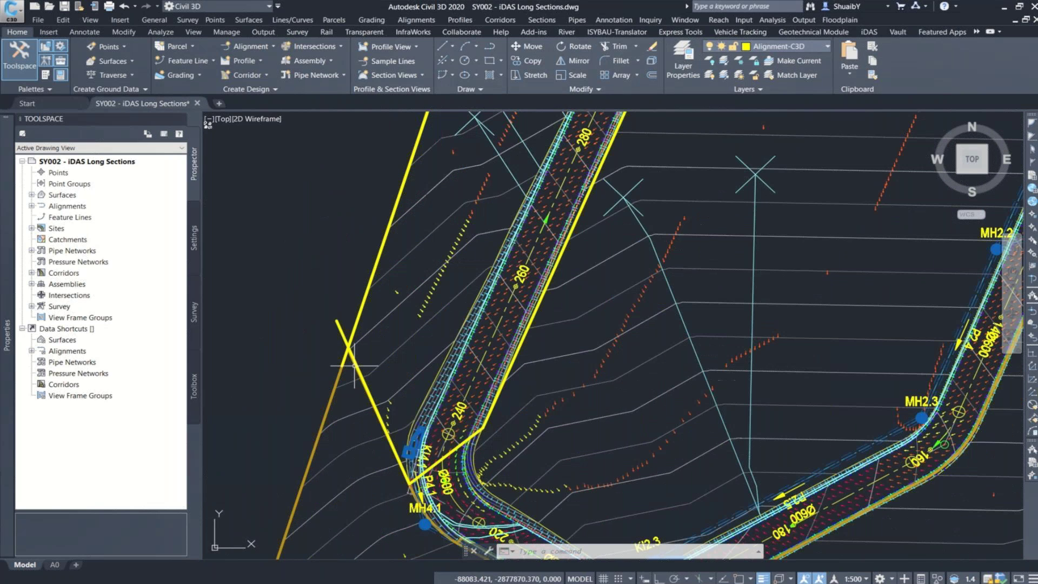
left_click(354, 365)
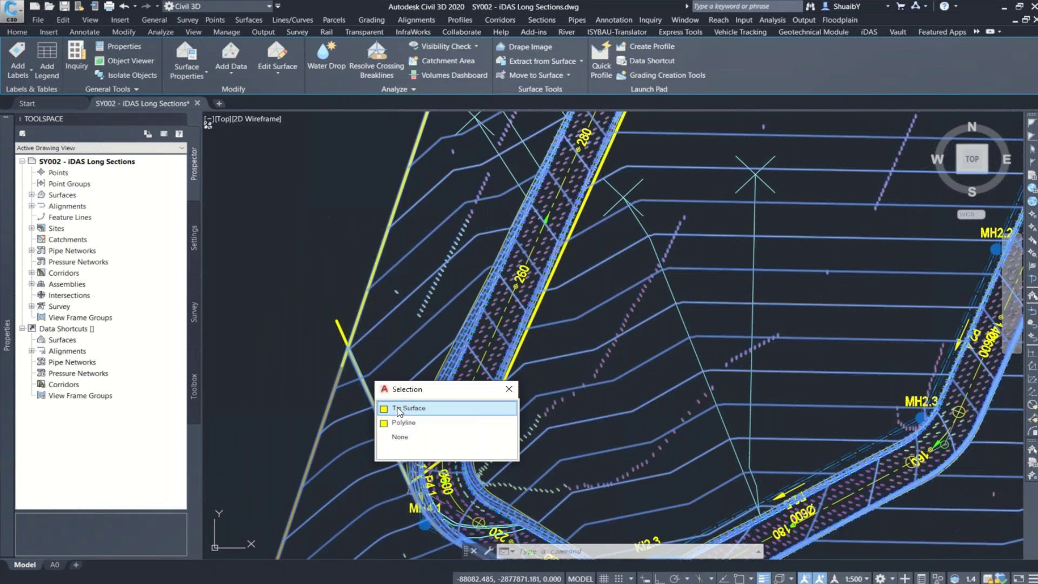
left_click(404, 422)
key("Delete")
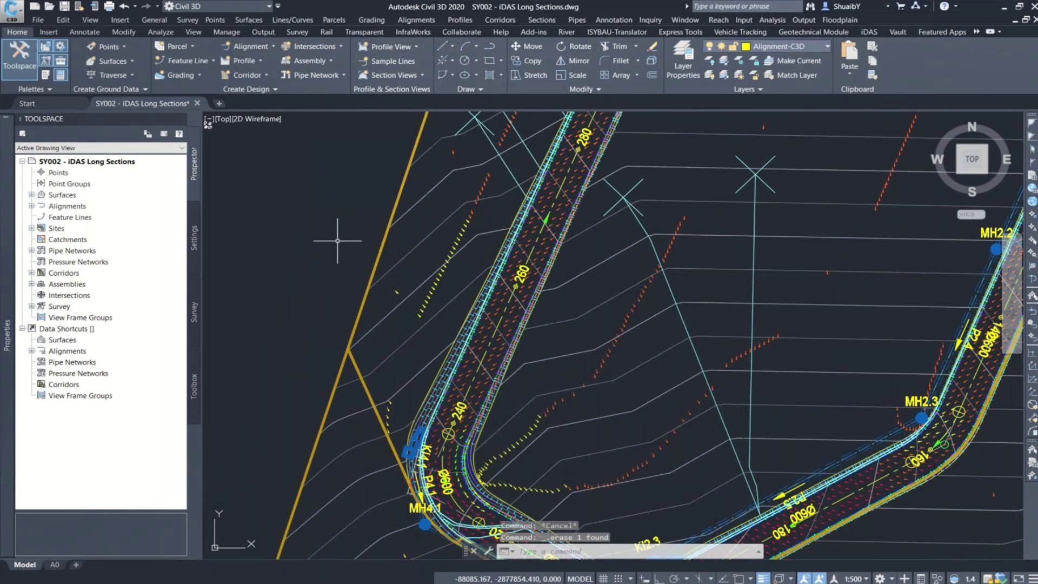
scroll(337, 241, "down", 4)
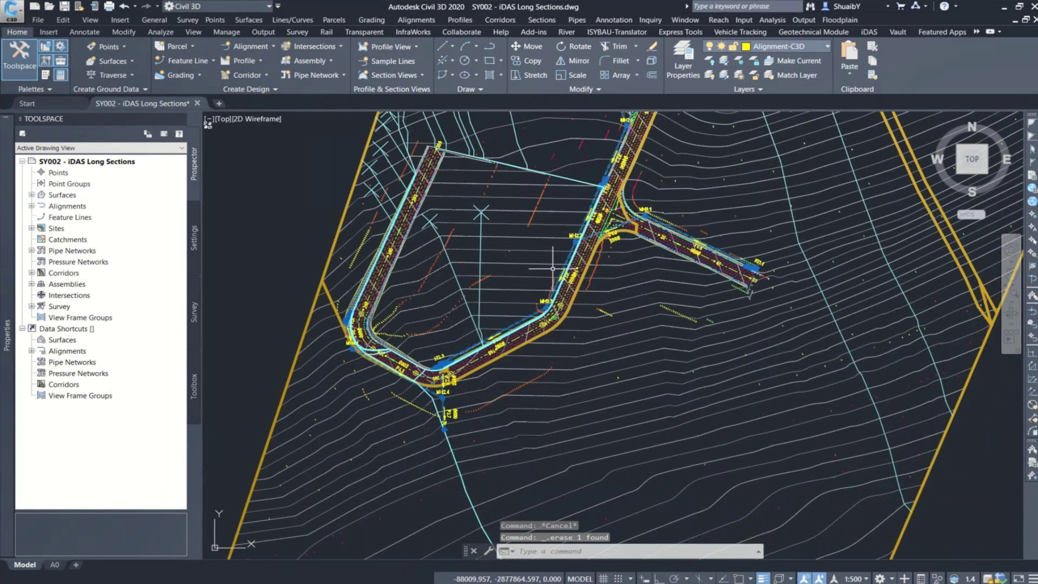
middle_click_drag(552, 268, 568, 355)
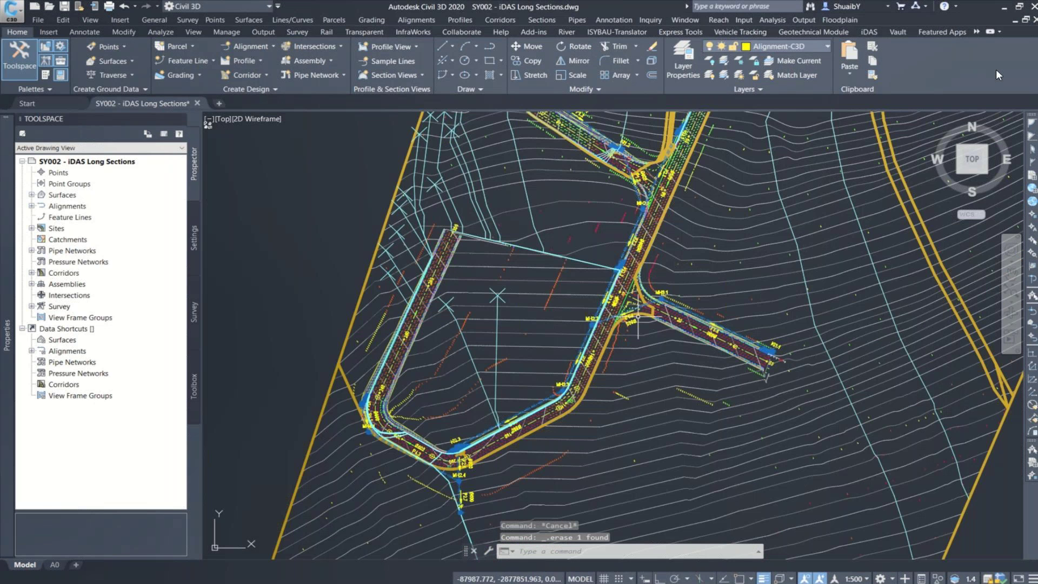
Thaw the ACAD - Catchments layer to show the prepared catchment outlines
left_click(814, 45)
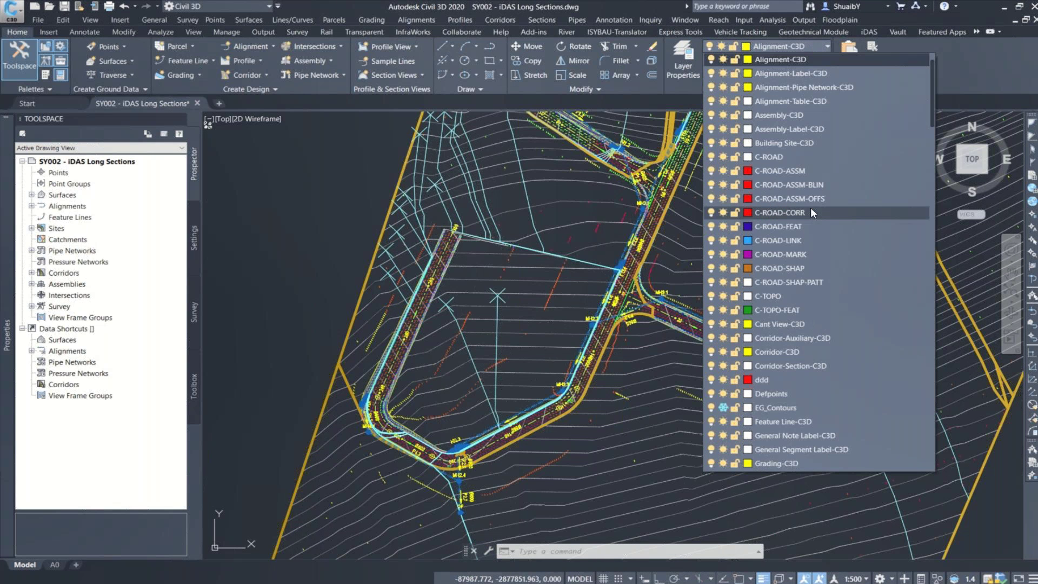
scroll(744, 78, "up", 1)
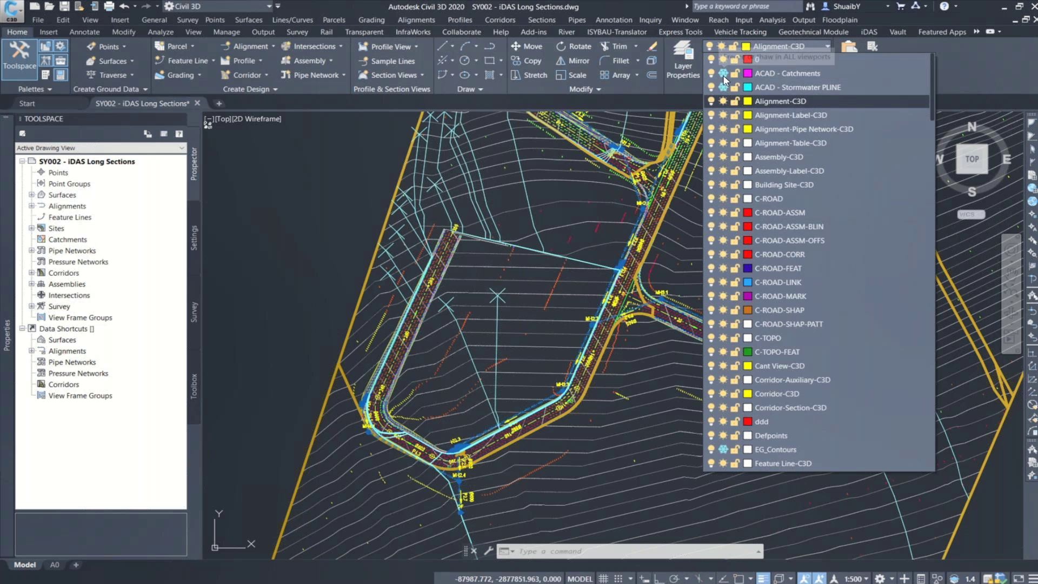
left_click(724, 75)
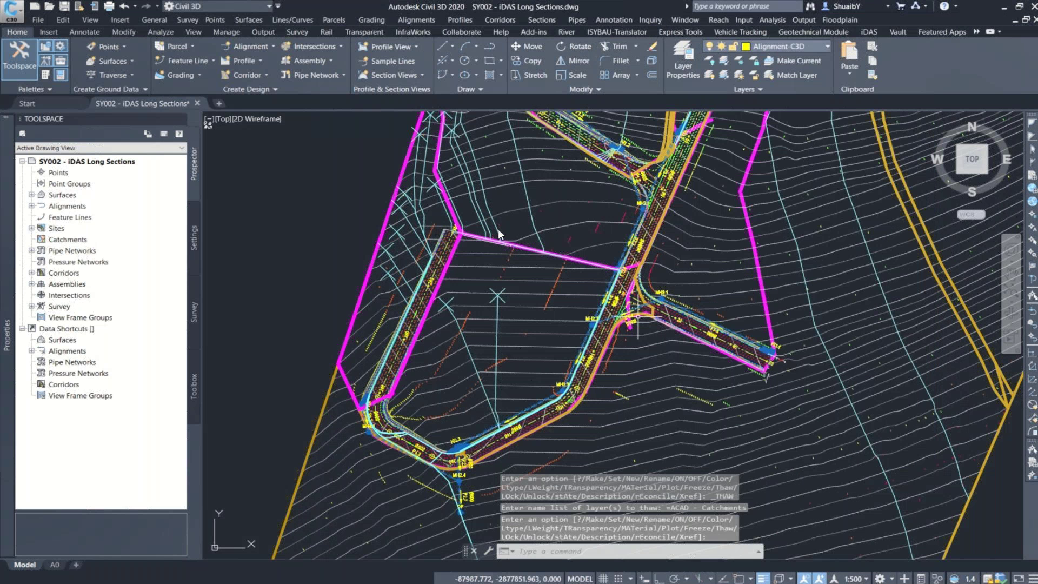
key("Escape")
scroll(542, 274, "down", 2)
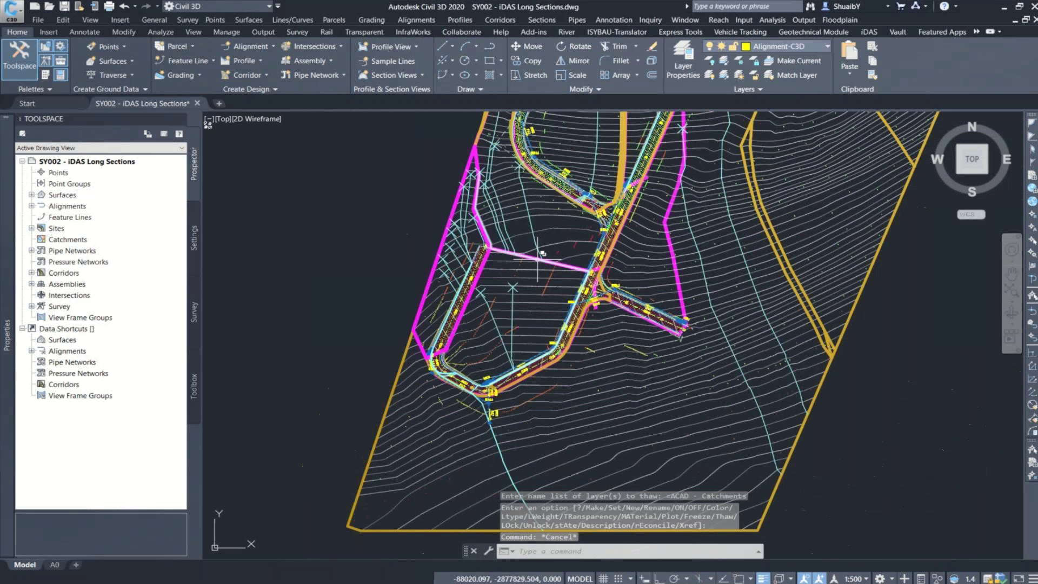
middle_click_drag(538, 260, 454, 409)
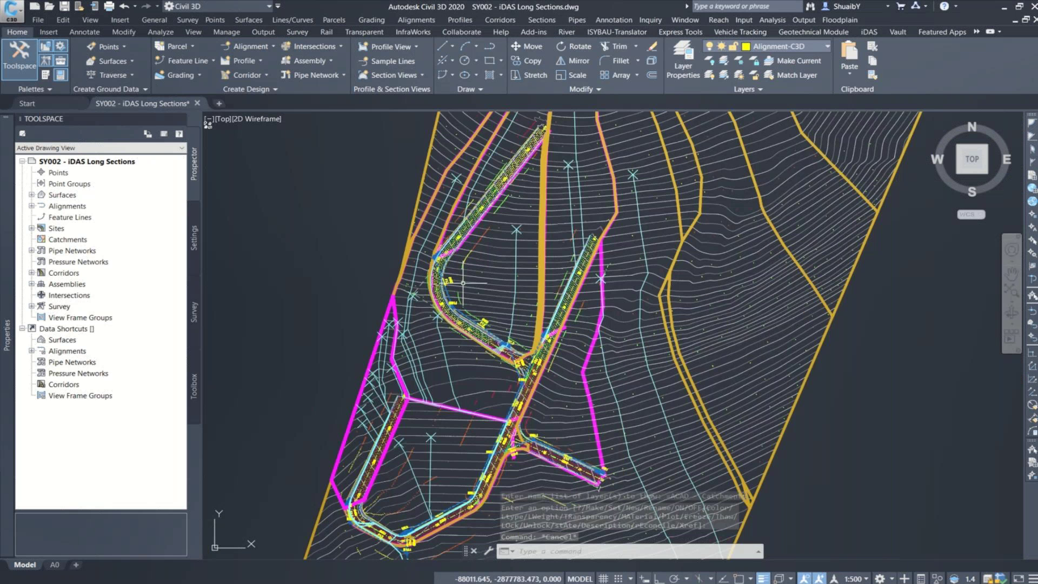
Select all polylines similar to the western magenta catchment outline, bring them to the front of the display order, and clear the selection
left_click(344, 438)
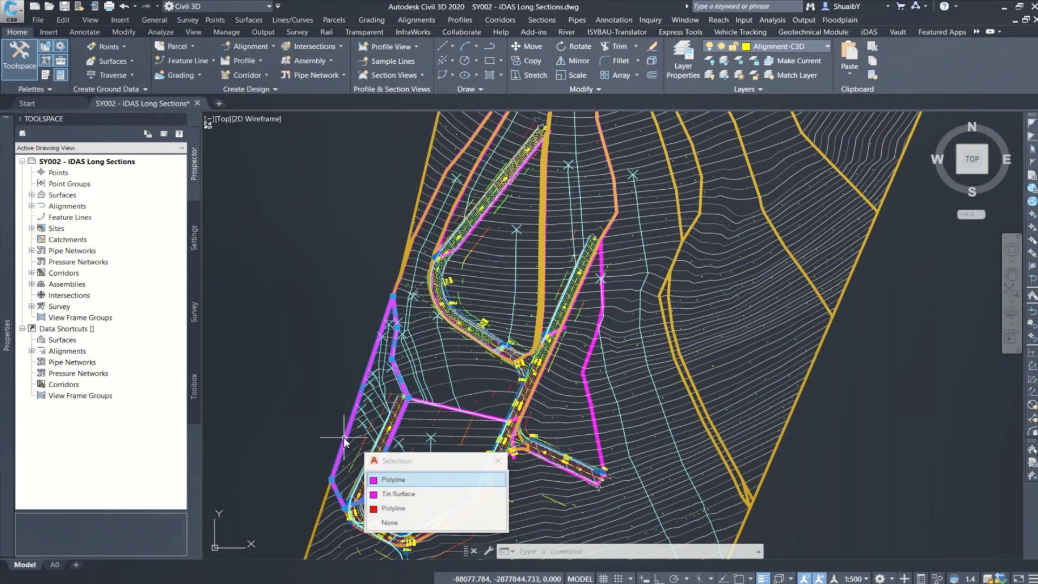
left_click(393, 479)
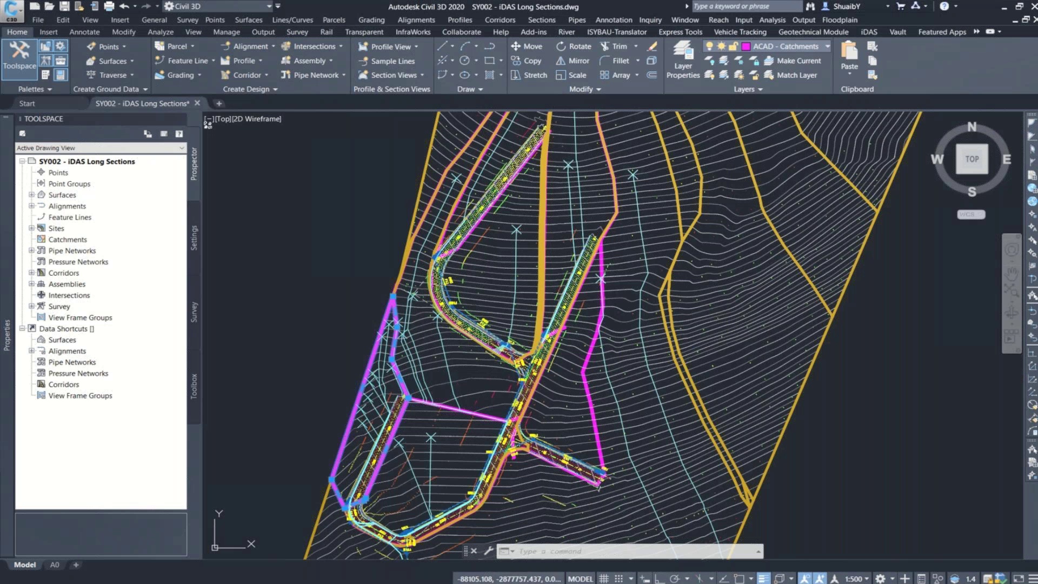
left_click(318, 317)
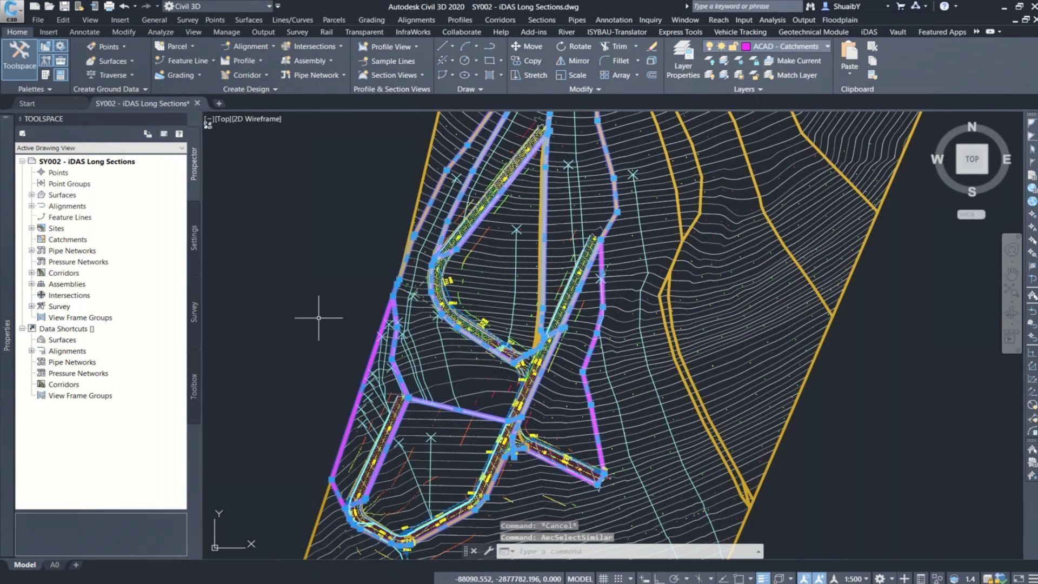
right_click(319, 318)
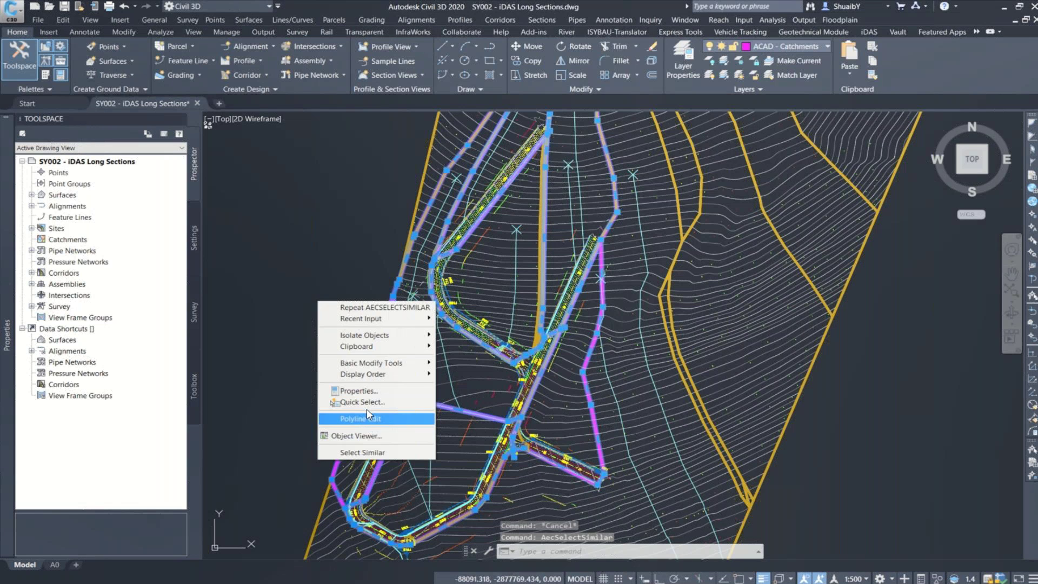
left_click(440, 379)
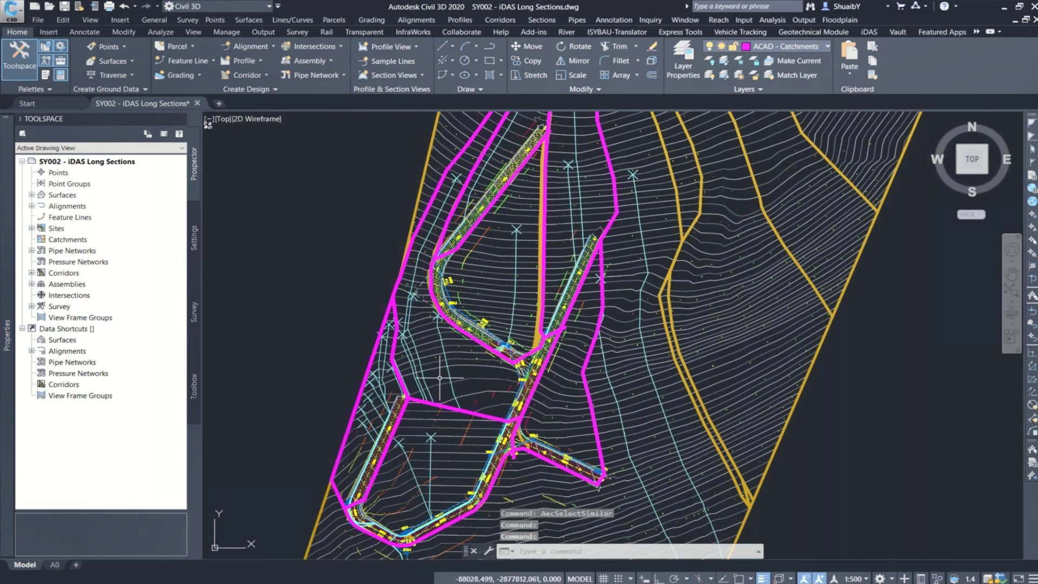
key("Escape")
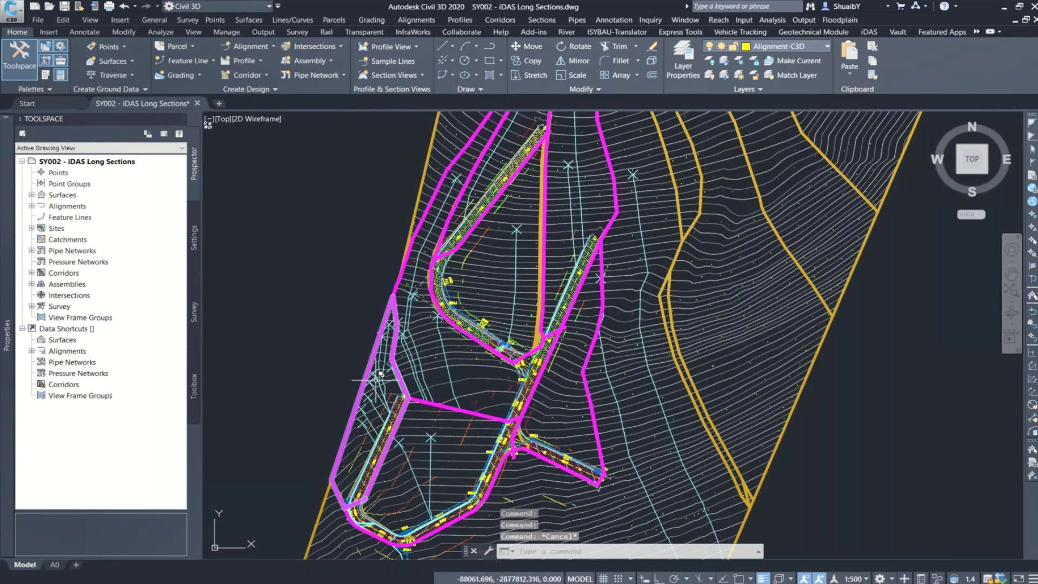
Examine the catchment outlines beside manhole MH4.1 and around the lower road loop draining towards kerb inlet KI2.3
scroll(330, 461, "up", 4)
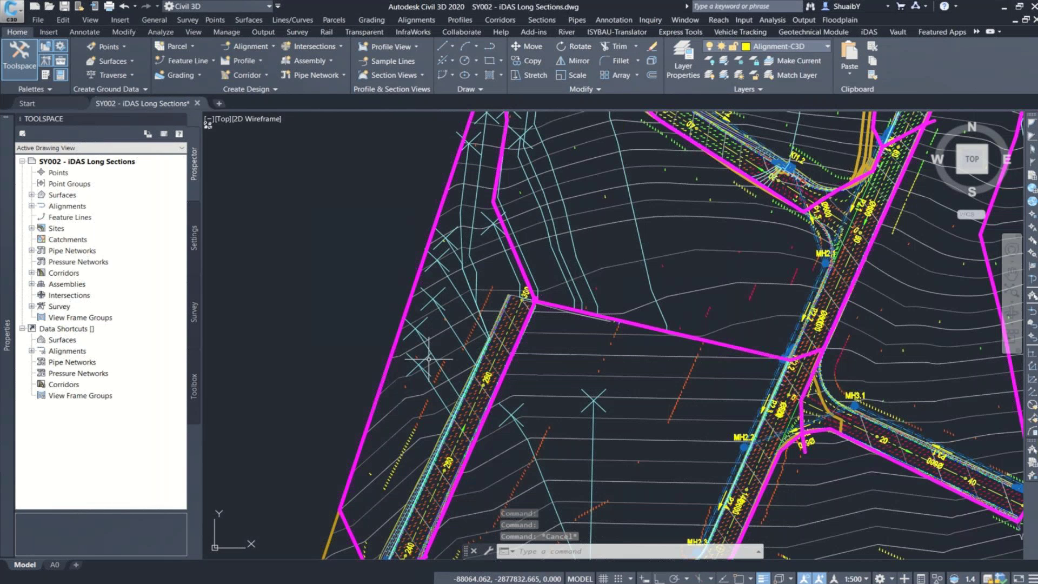
middle_click_drag(429, 358, 566, 243)
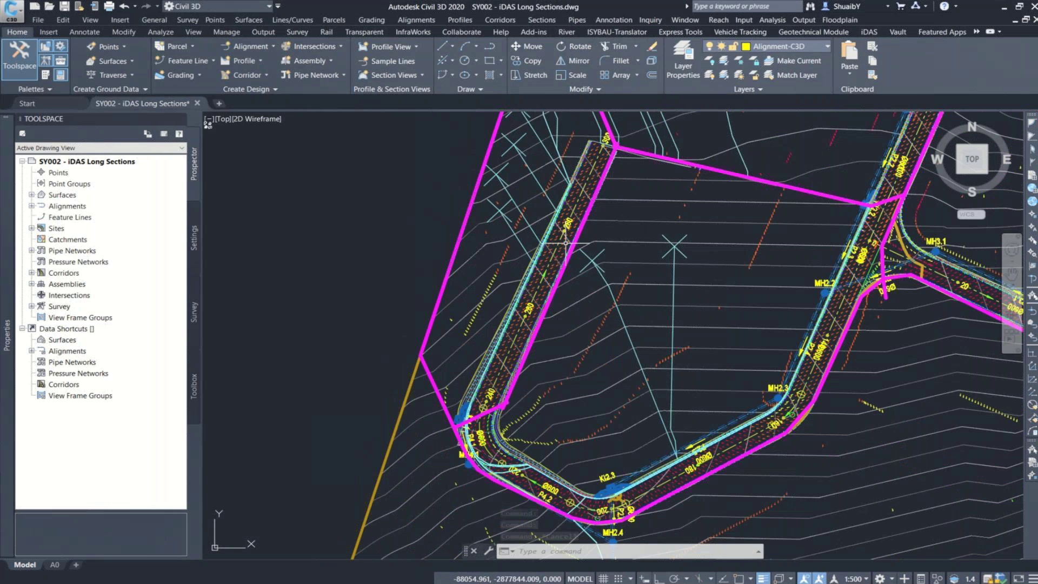
scroll(456, 420, "up", 6)
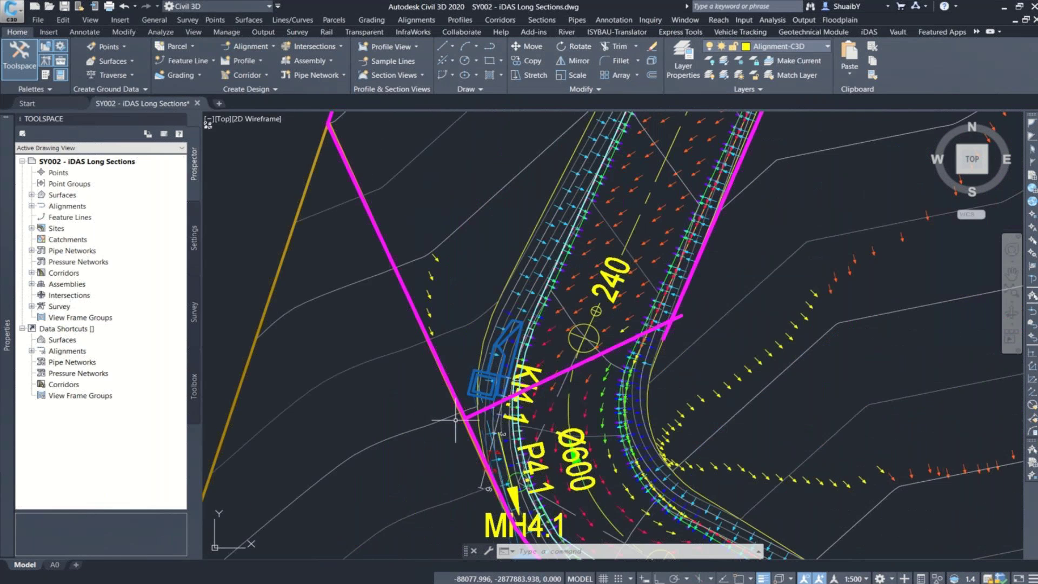
scroll(456, 421, "down", 2)
scroll(504, 227, "down", 4)
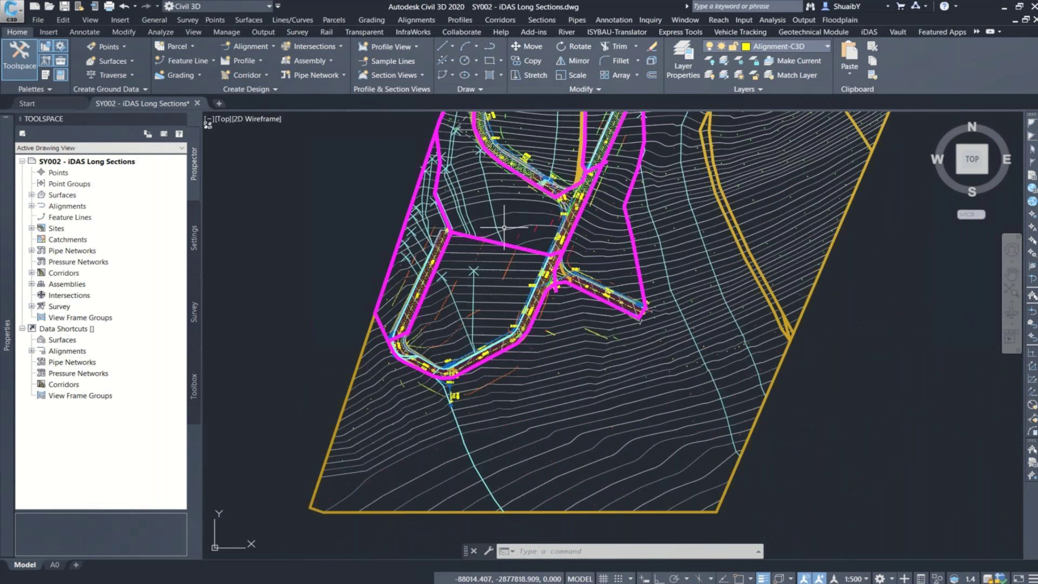
scroll(504, 227, "up", 2)
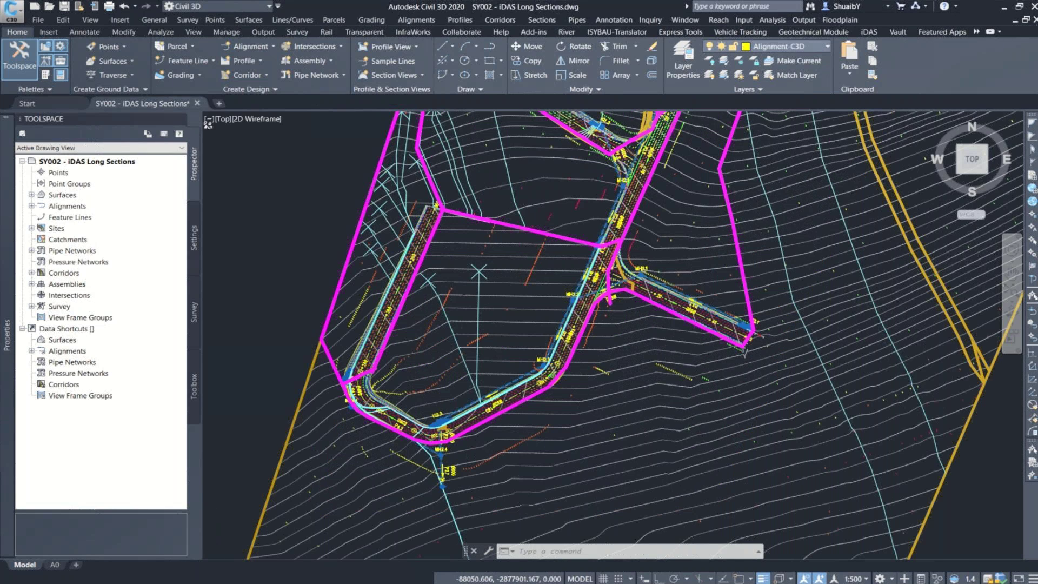
scroll(429, 376, "up", 4)
scroll(593, 333, "up", 2)
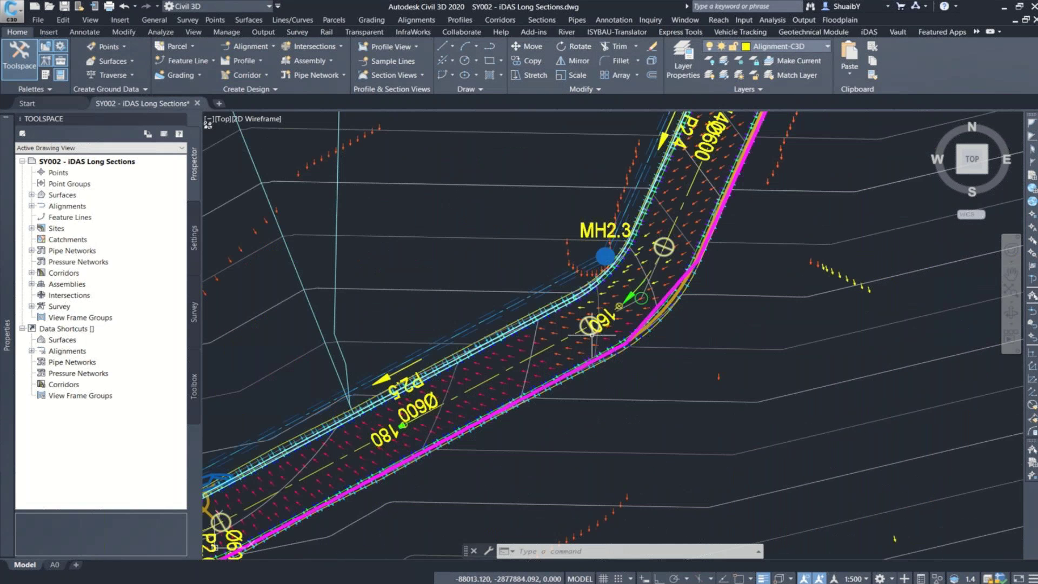
middle_click_drag(426, 310, 746, 280)
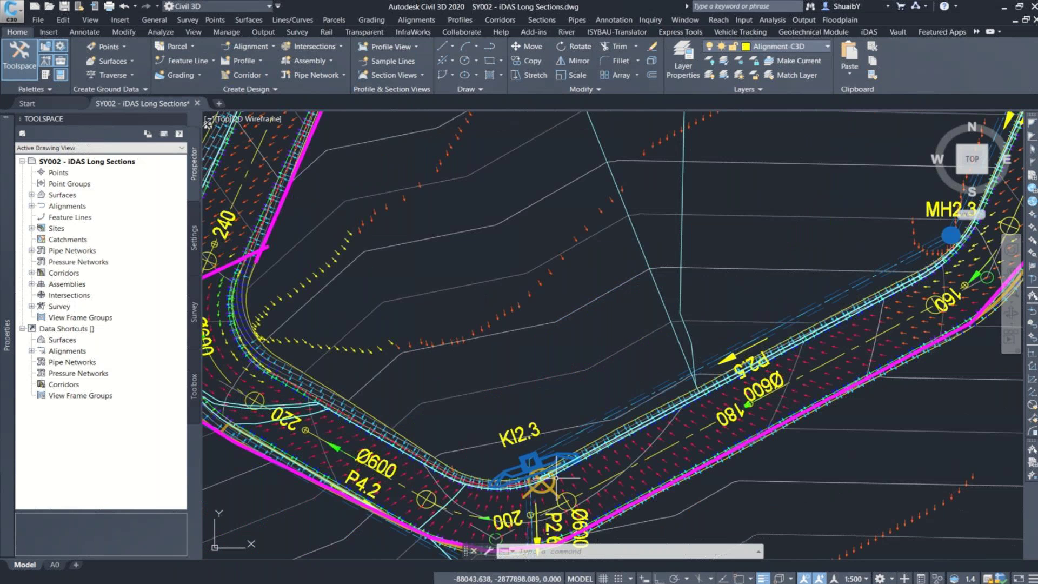
scroll(490, 433, "down", 2)
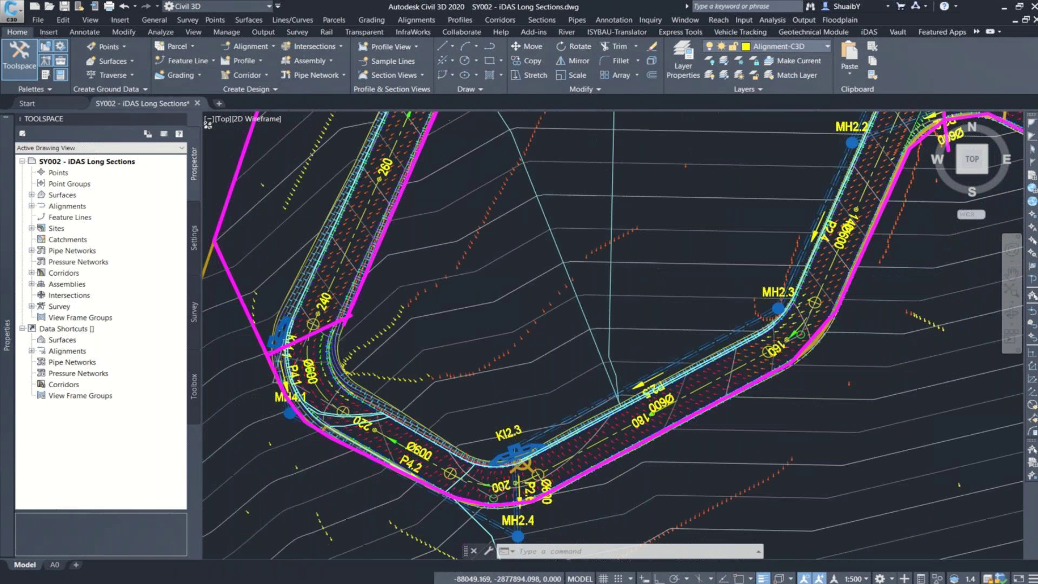
scroll(710, 280, "down", 4)
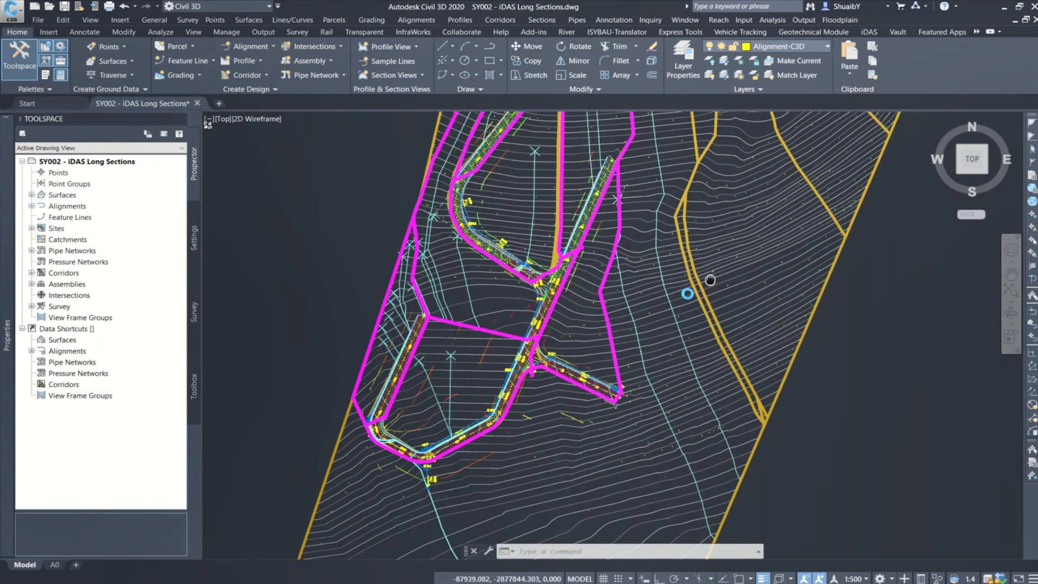
Trace a water drop path on the FINAL SITE surface from the slope east of the main road, using the default path and marker settings
scroll(566, 246, "up", 5)
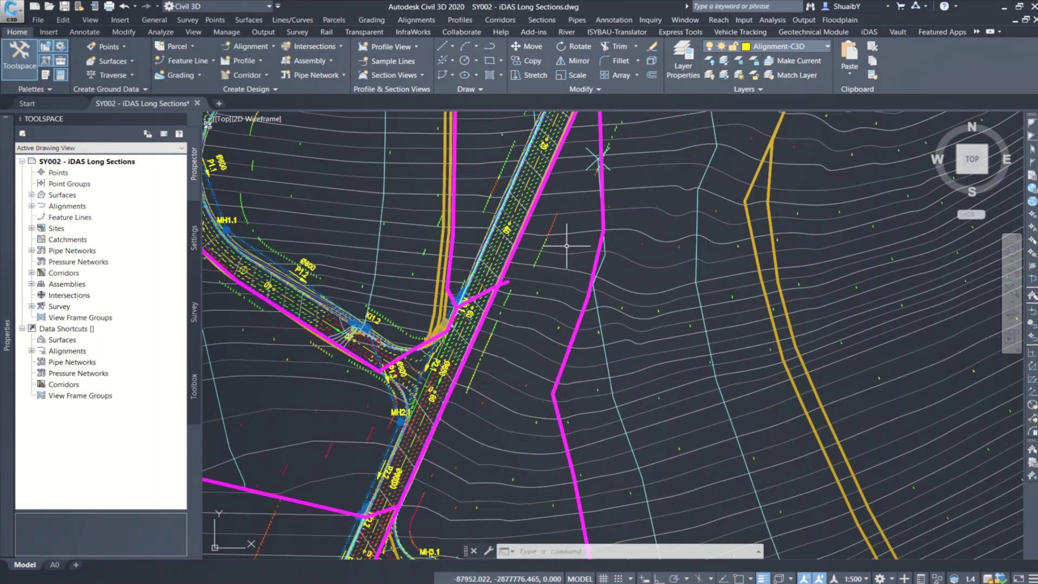
middle_click_drag(524, 322, 555, 234)
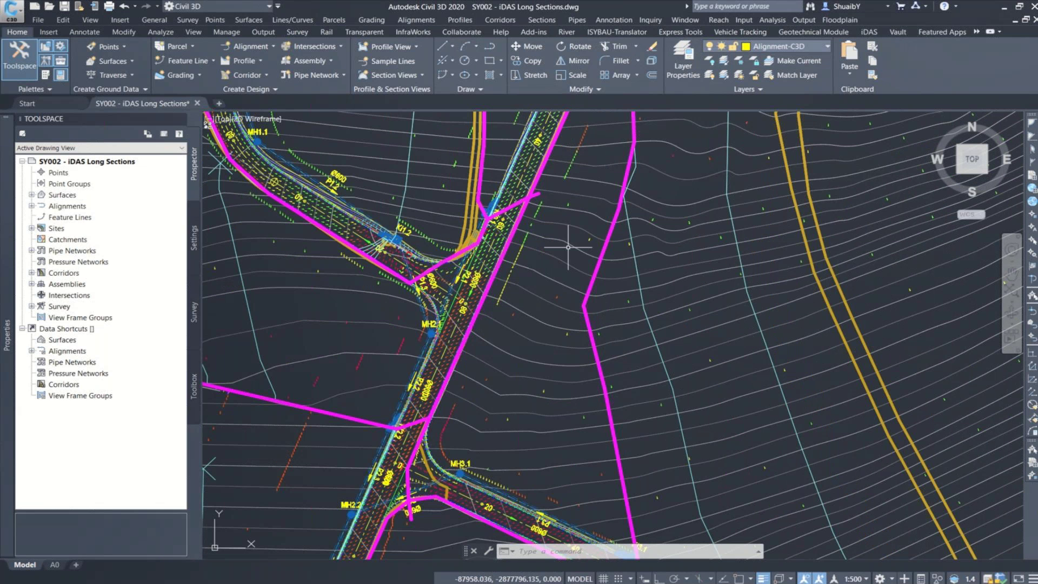
left_click(161, 31)
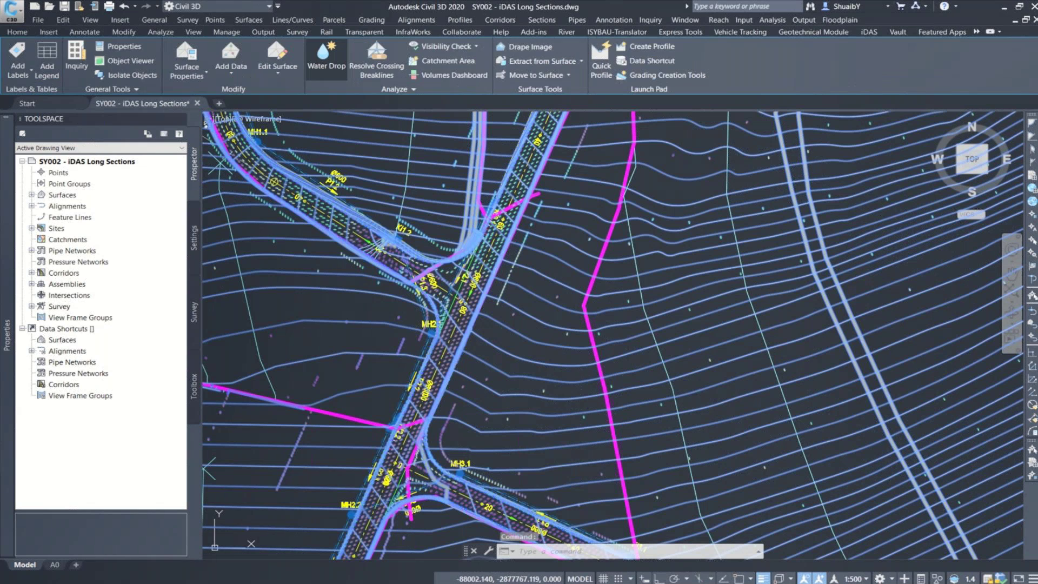
left_click(326, 56)
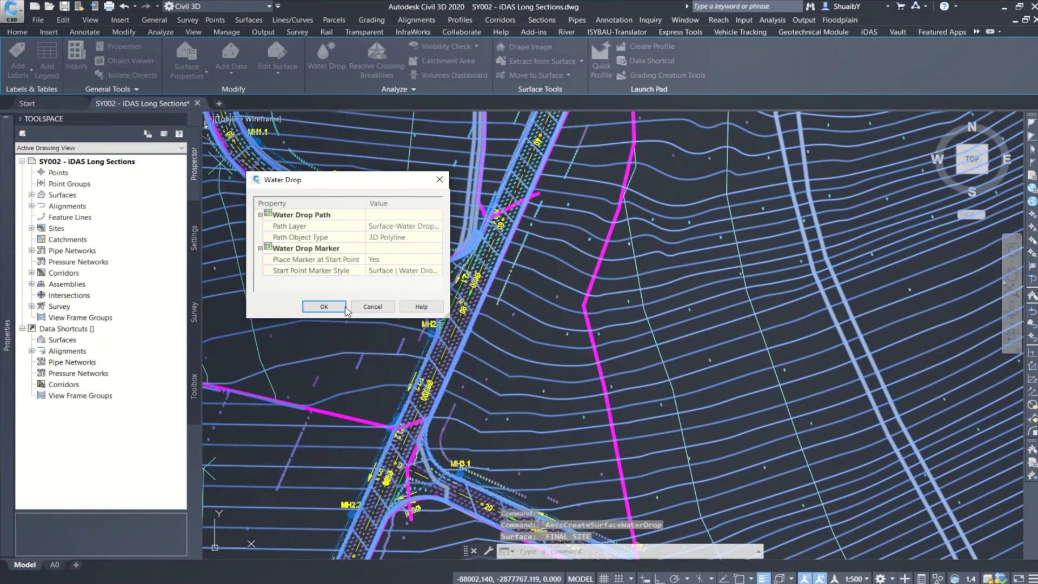
left_click(324, 307)
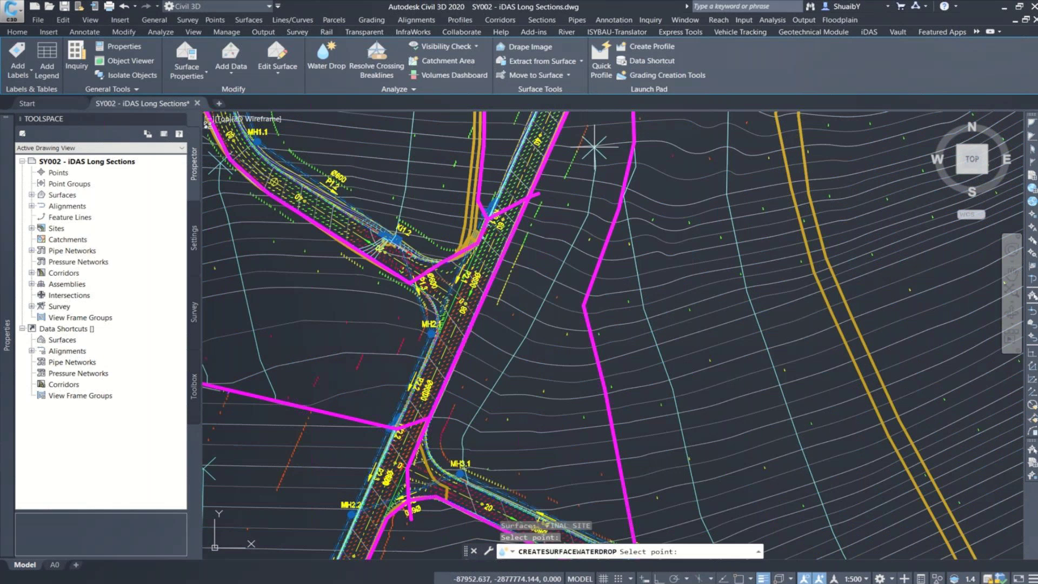
Place more water drop paths on the FINAL SITE surface around the main road and the catchment boundaries
left_click(594, 146)
left_click(608, 204)
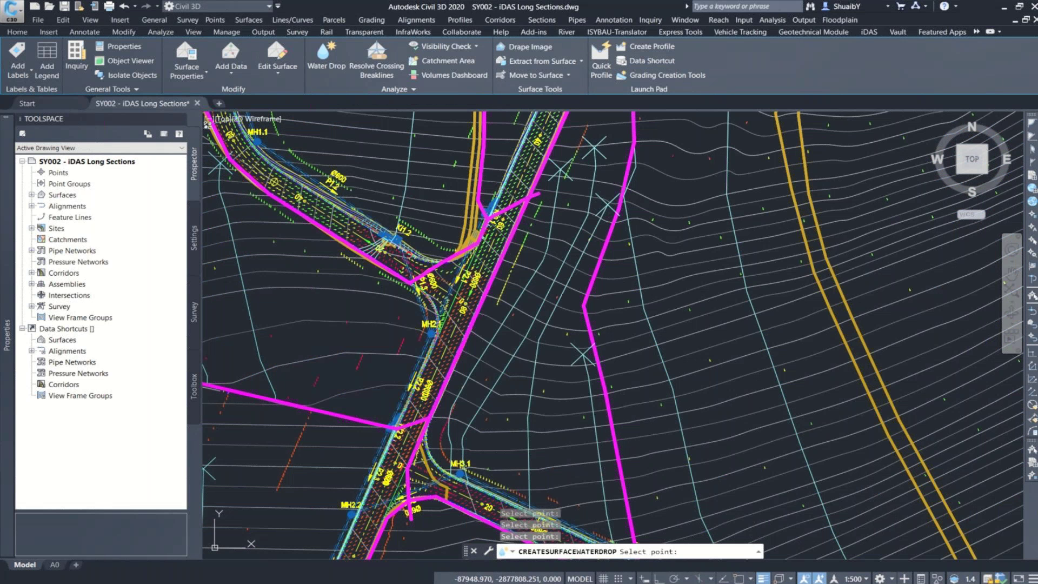
scroll(584, 326, "down", 3)
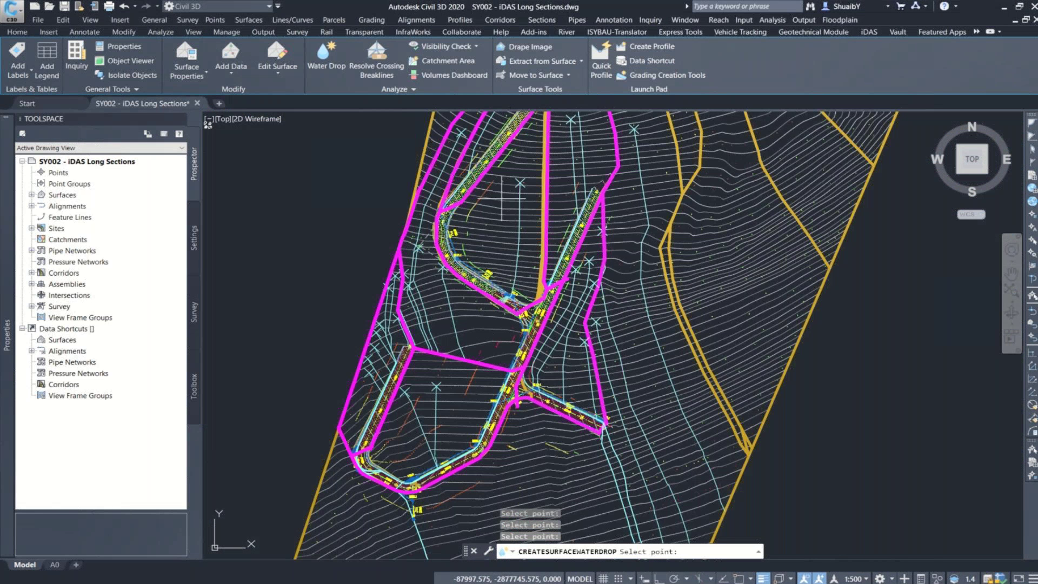
scroll(502, 199, "up", 2)
left_click(475, 224)
middle_click_drag(603, 173, 579, 306)
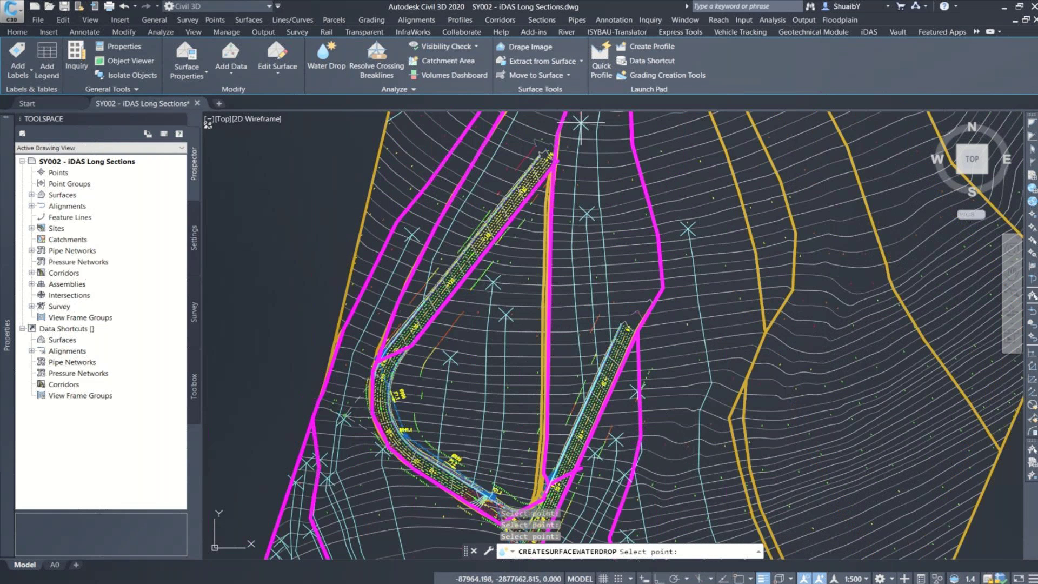
Examine the water drop flow paths against the magenta catchment boundaries and the road drainage, then end the Water Drop command
scroll(587, 254, "down", 4)
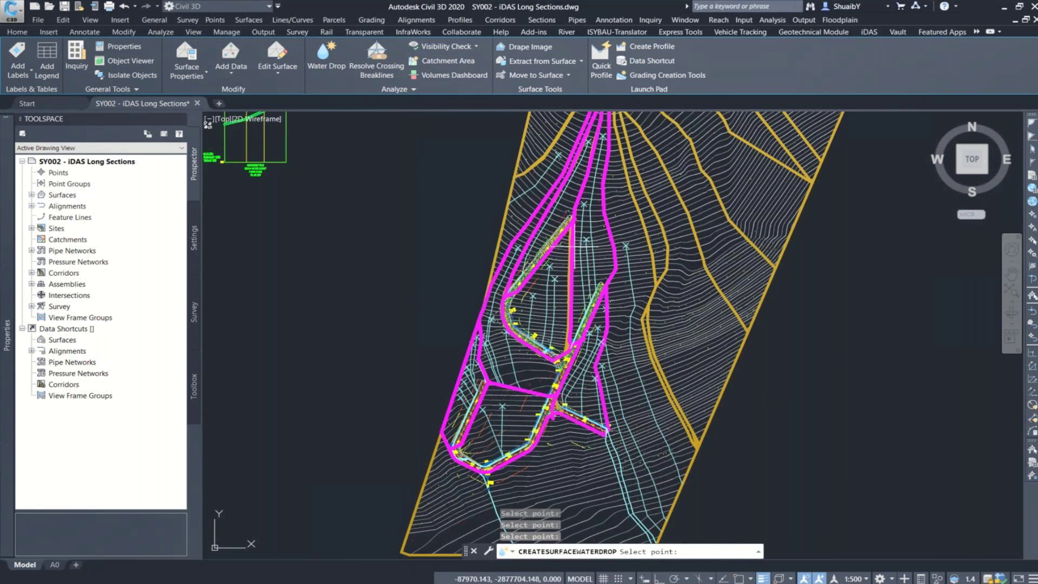
scroll(678, 244, "up", 3)
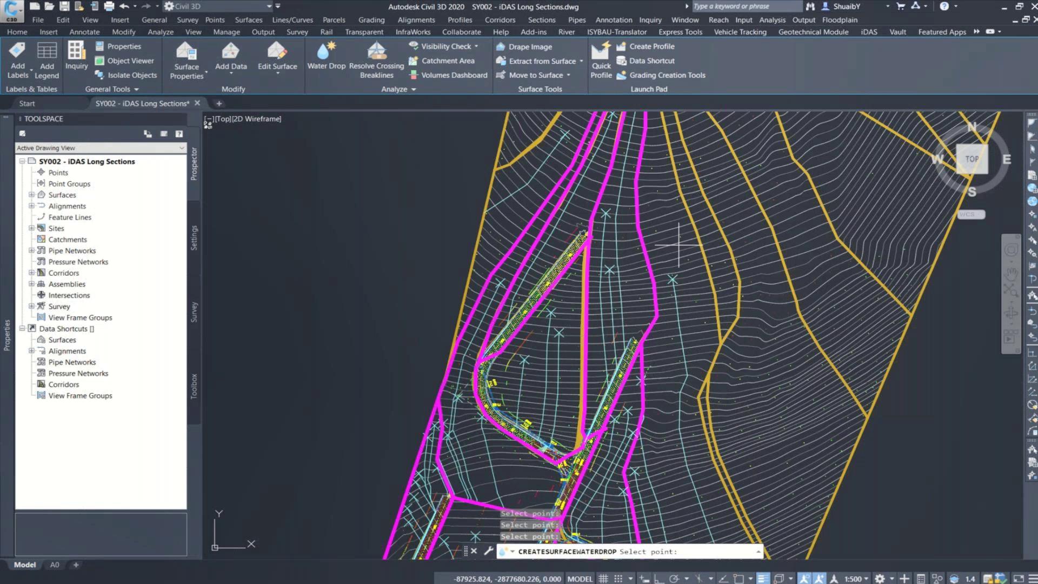
scroll(579, 435, "up", 3)
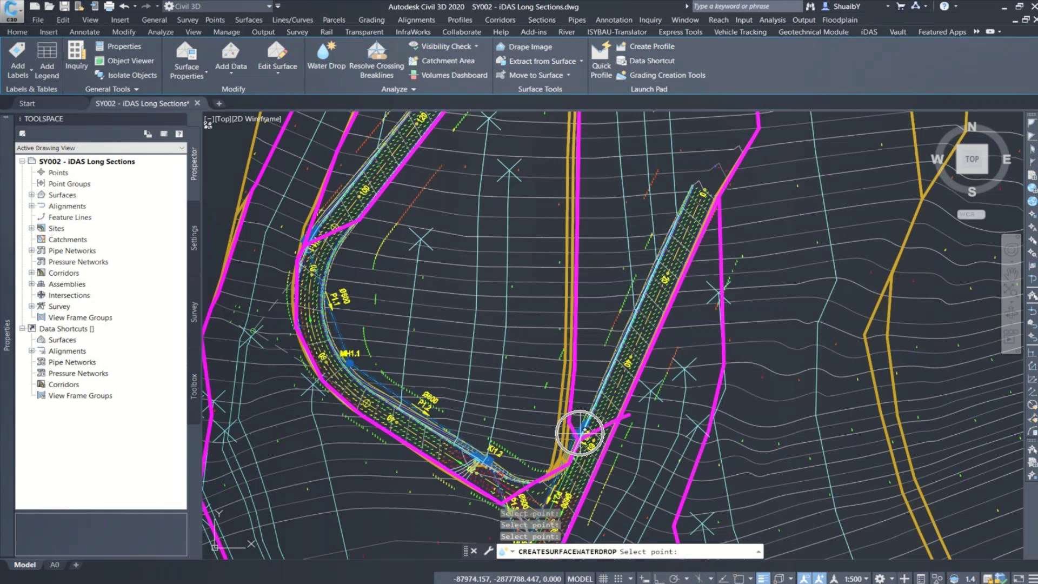
scroll(466, 469, "up", 5)
left_click(525, 428)
scroll(525, 428, "down", 5)
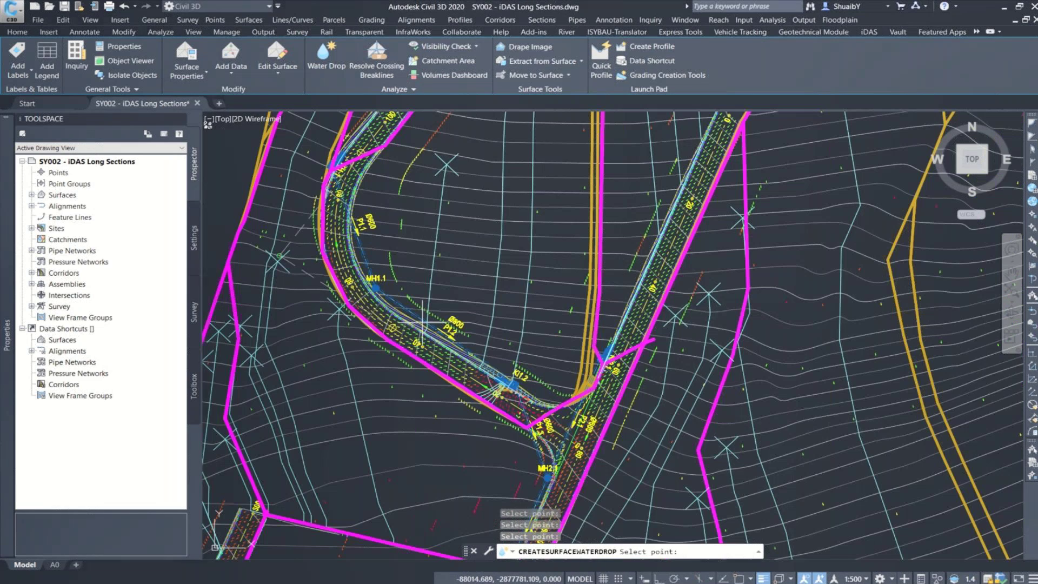
scroll(484, 261, "down", 2)
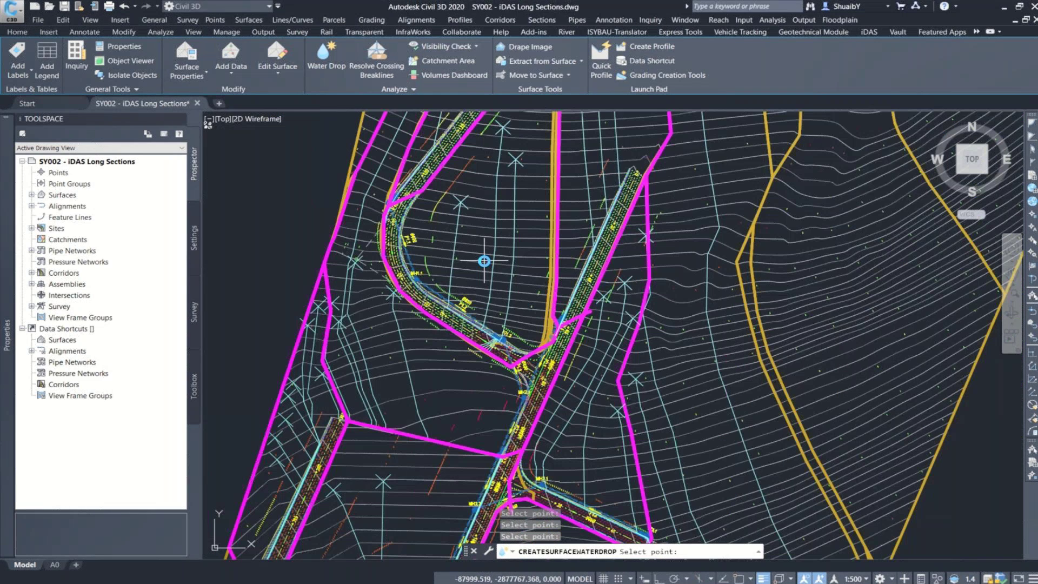
scroll(484, 261, "down", 2)
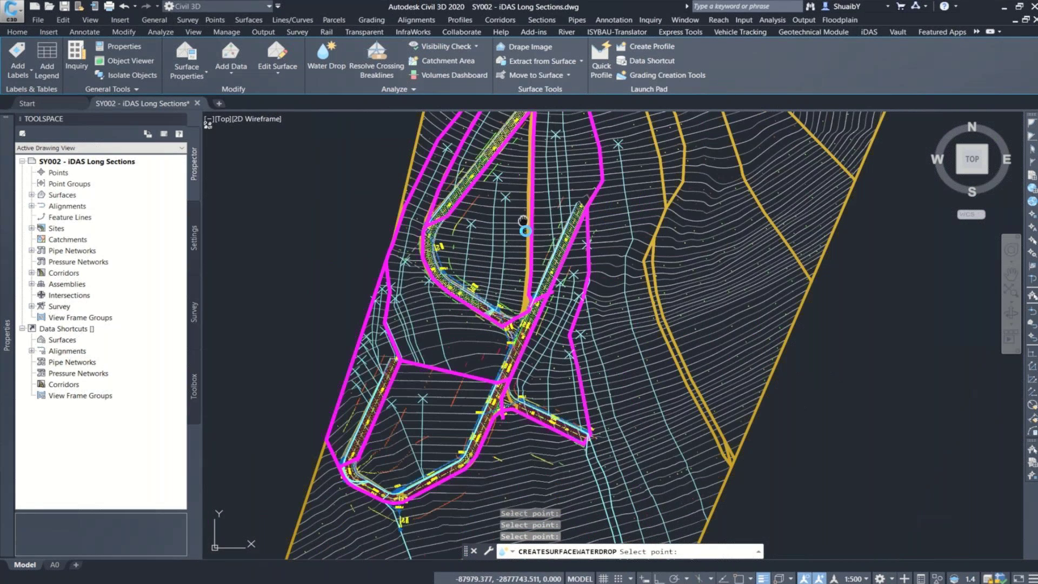
scroll(523, 222, "down", 2)
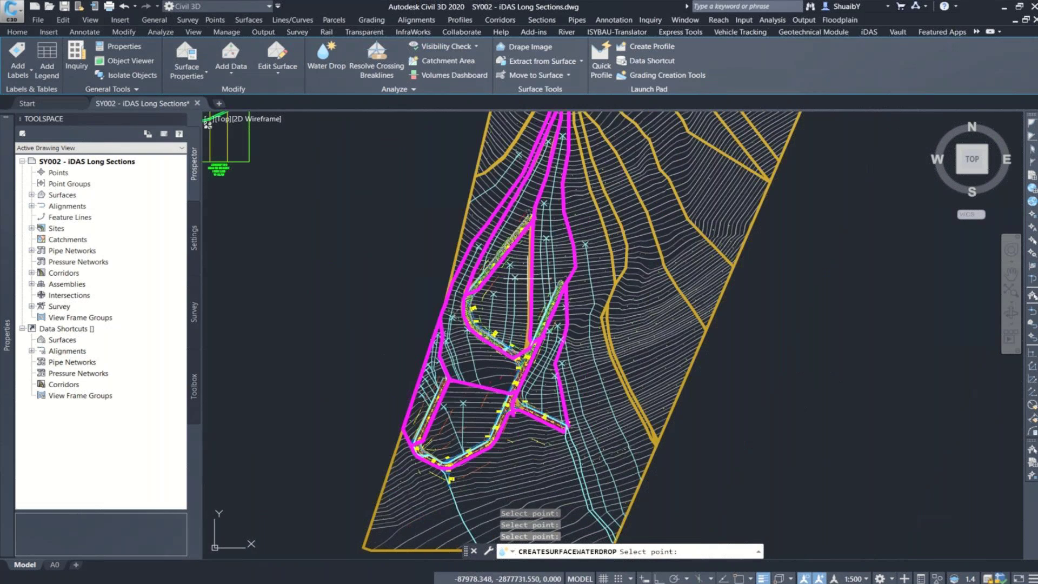
scroll(513, 265, "up", 4)
key("Escape")
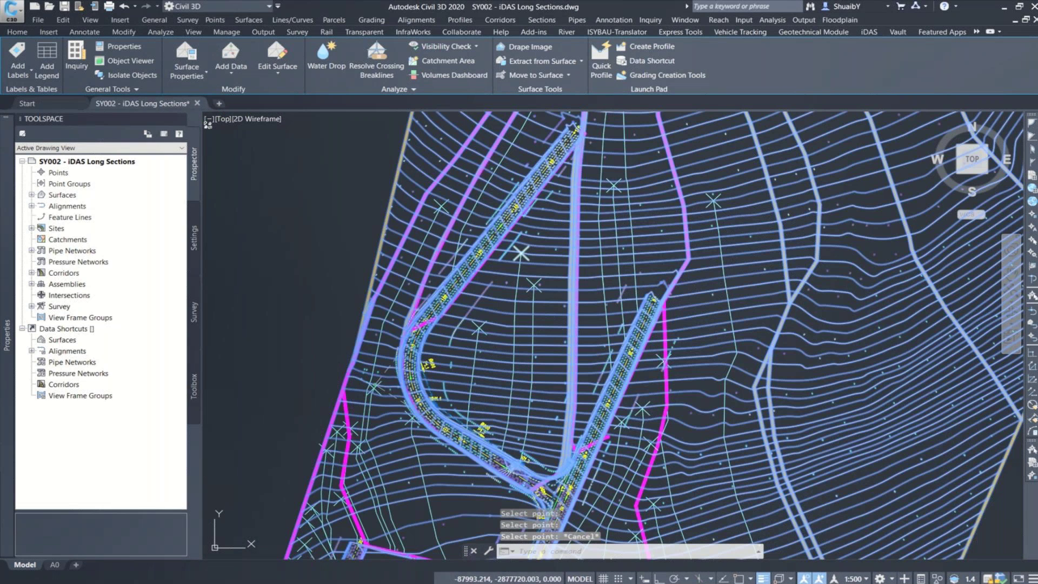
Freeze the Surface-Water Drop-C3D layer to hide the water drop paths
key("Escape")
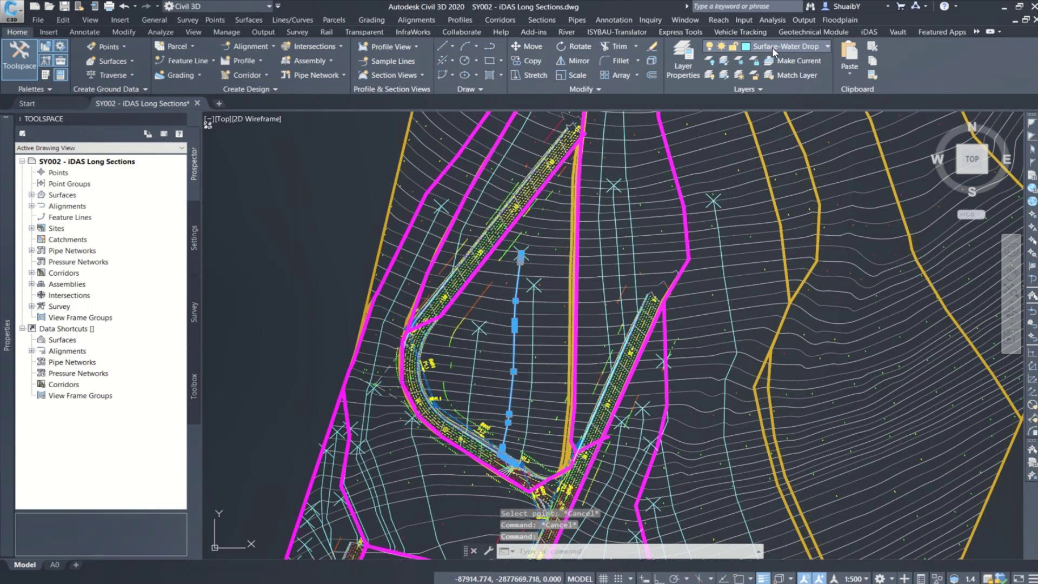
left_click(821, 47)
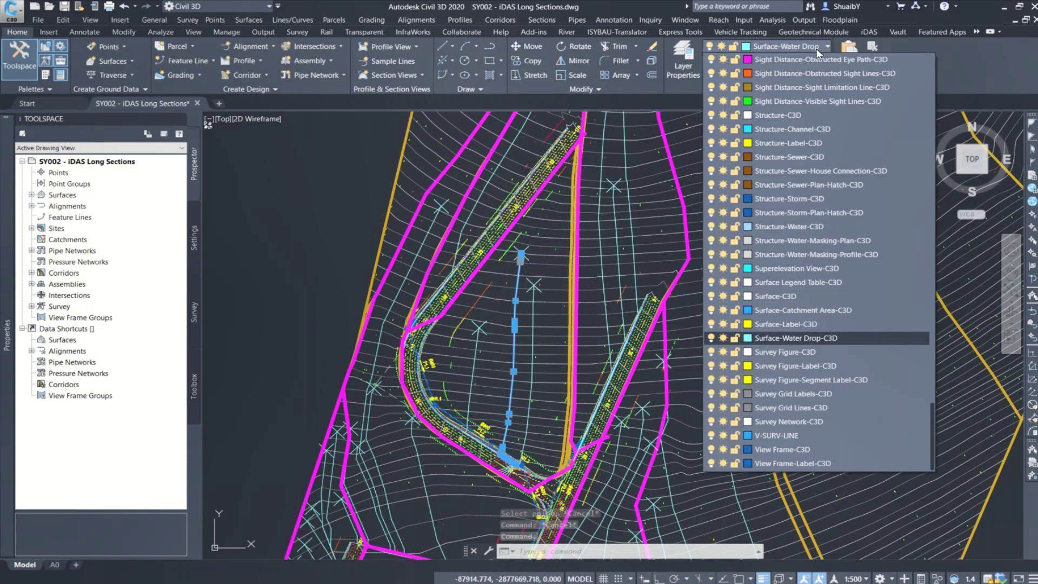
left_click(723, 338)
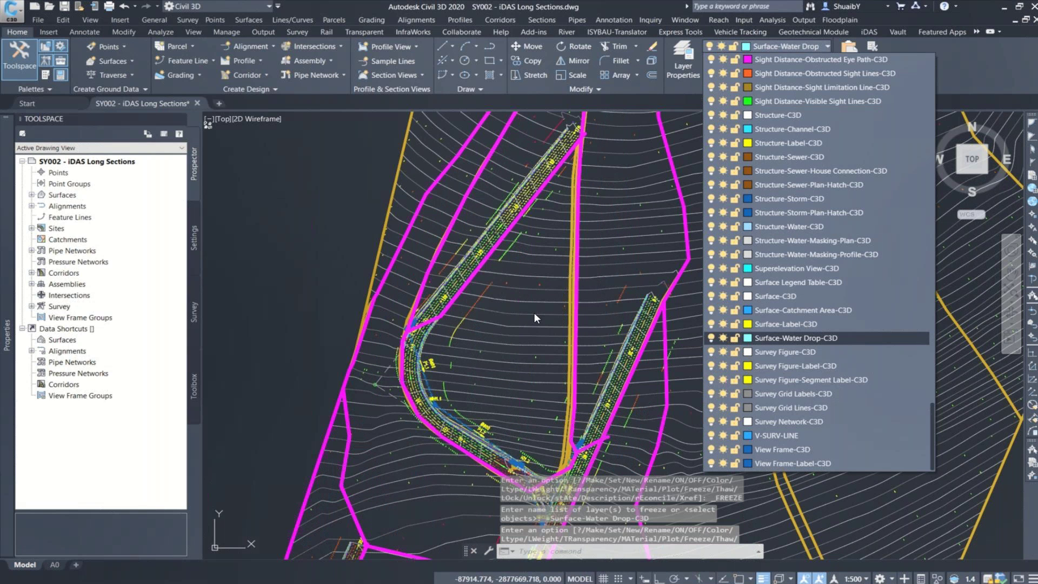
key("Escape")
key("Escape")
key("Escape")
scroll(534, 310, "down", 5)
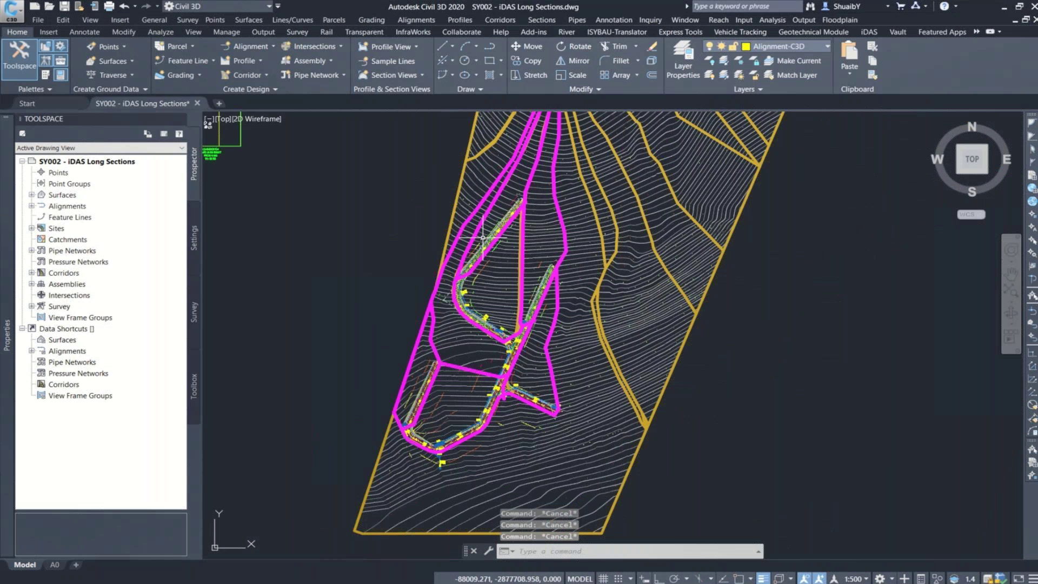
middle_click_drag(483, 237, 458, 318)
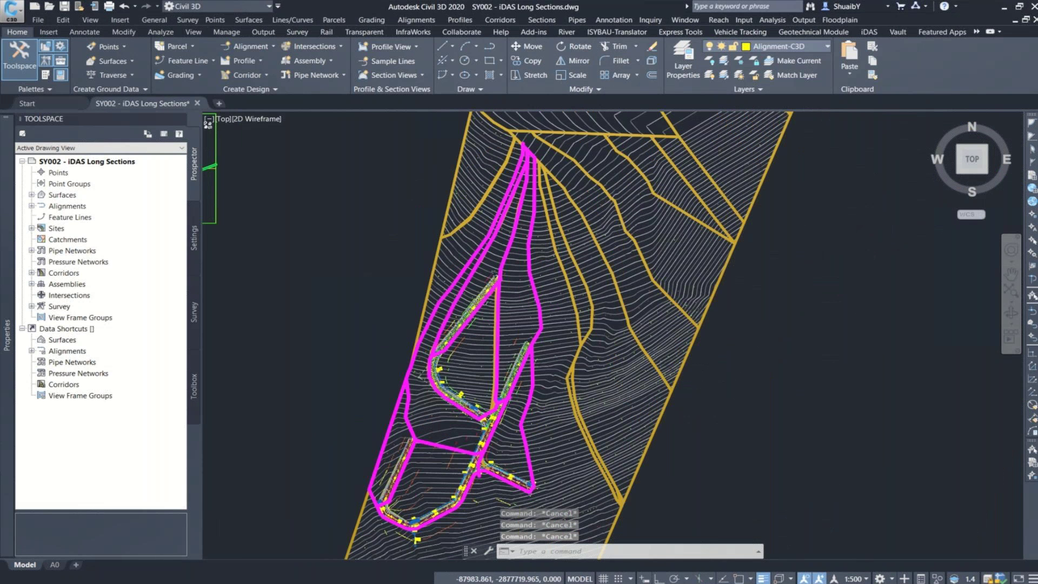
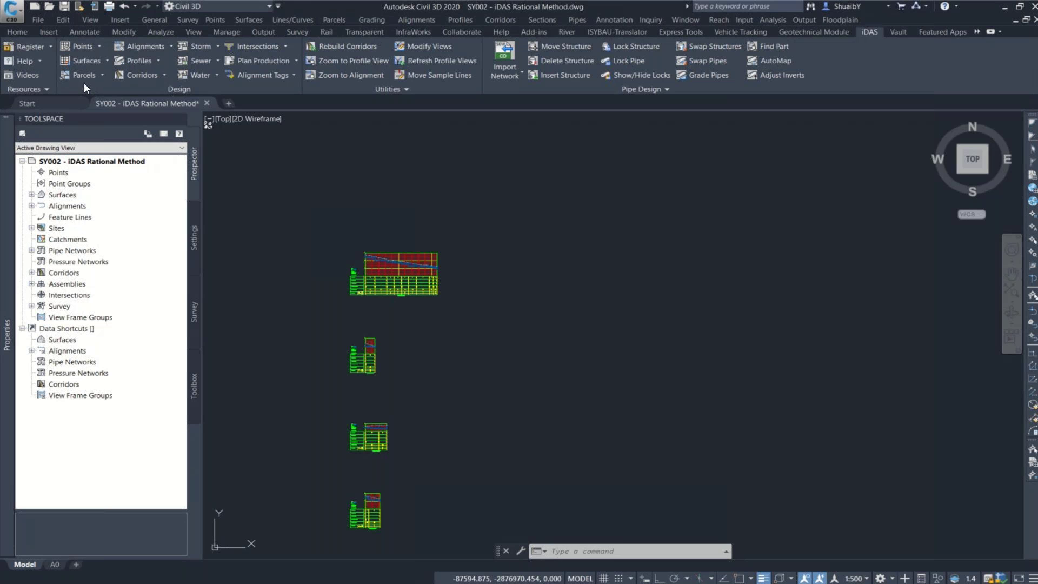
Open the Devotech iDAS and Civil 3D Help manual, maximize it in Adobe Acrobat Reader and show its bookmarks
left_click(39, 61)
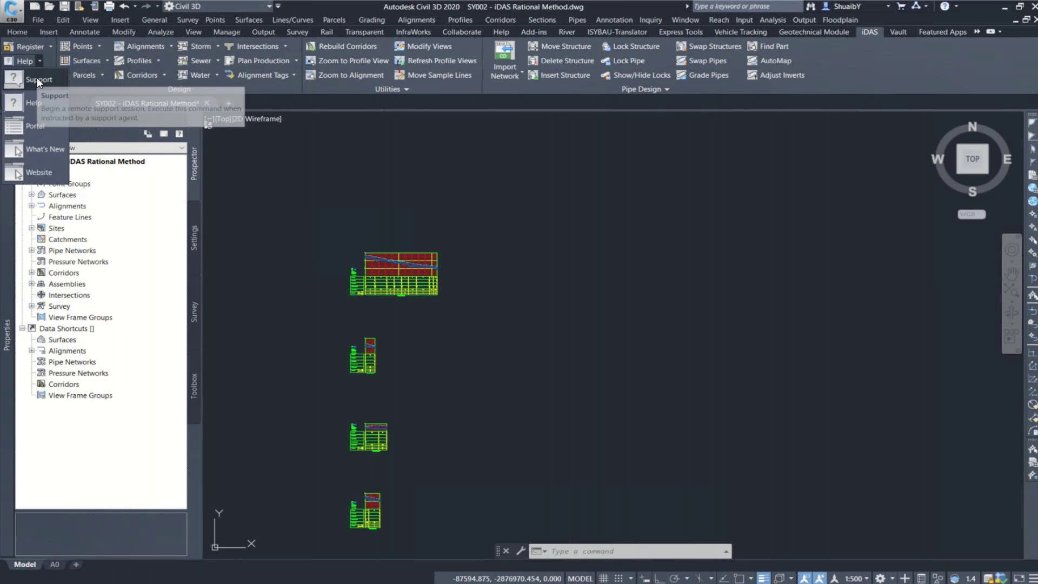
left_click(37, 77)
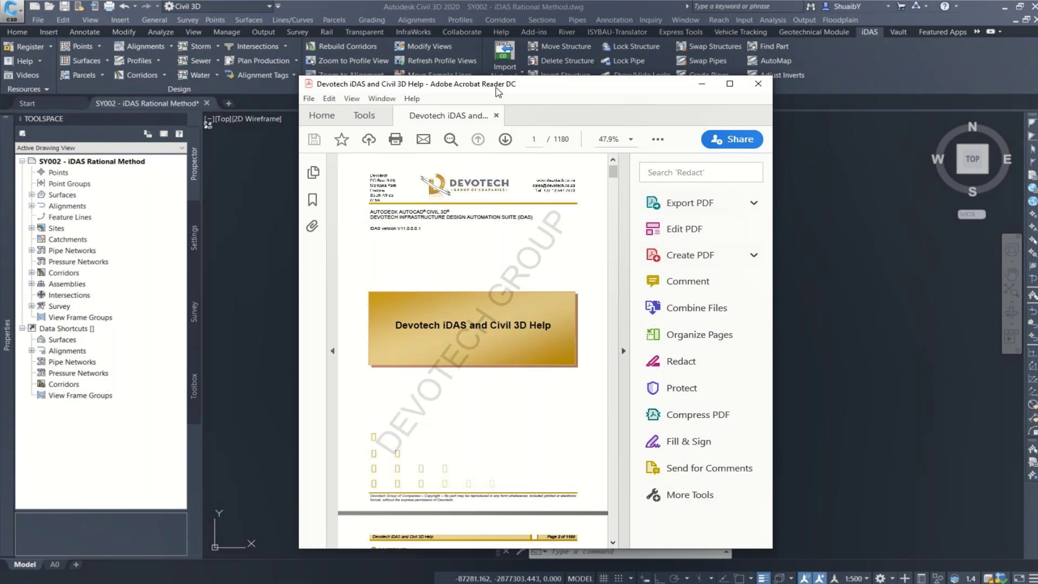
left_click(729, 84)
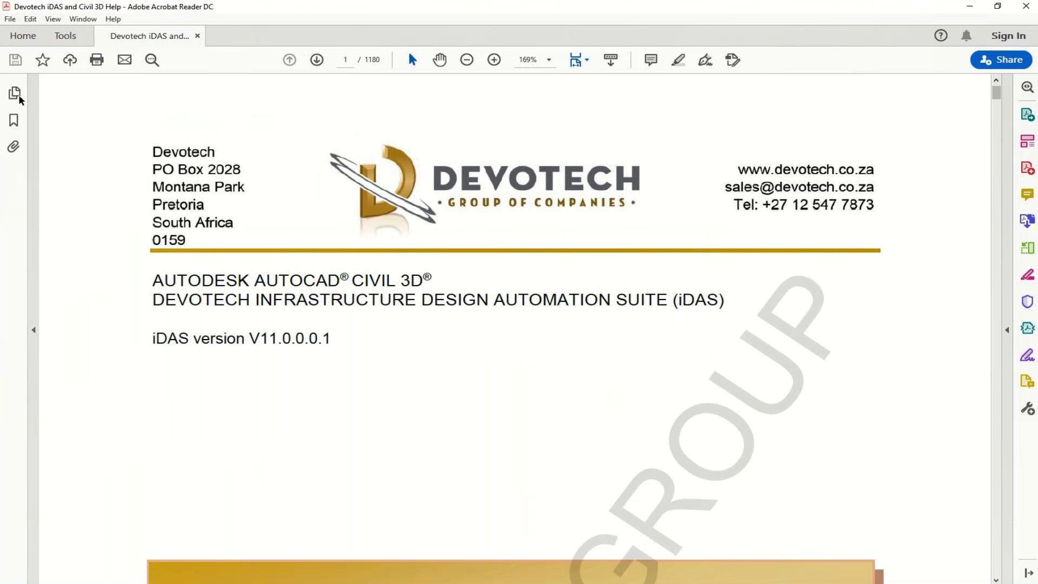
left_click(17, 97)
left_click(14, 119)
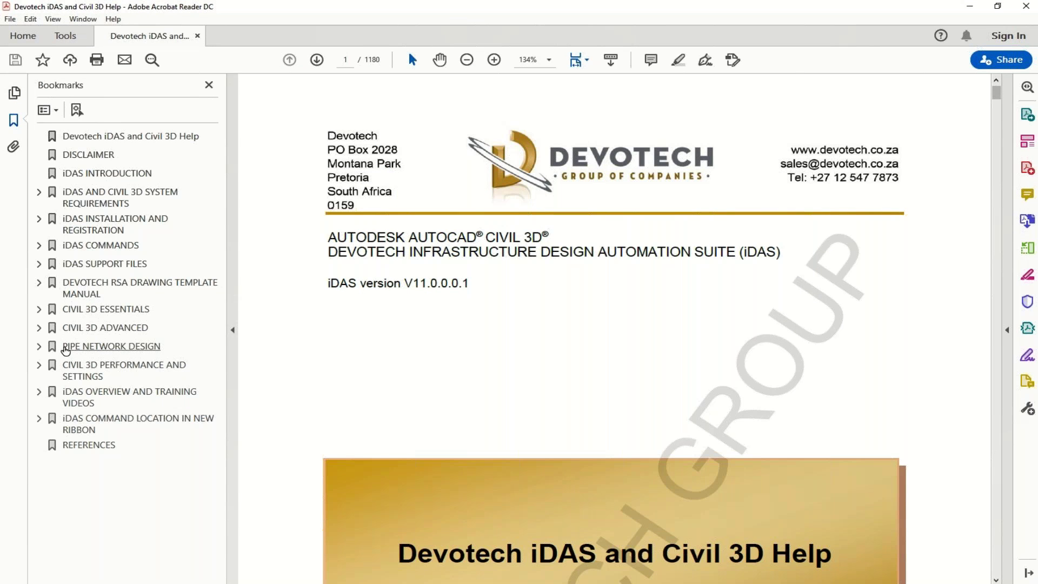
Go to the Catchments section under Pipe Network Design, Storm Water Network in the help manual
left_click(66, 349)
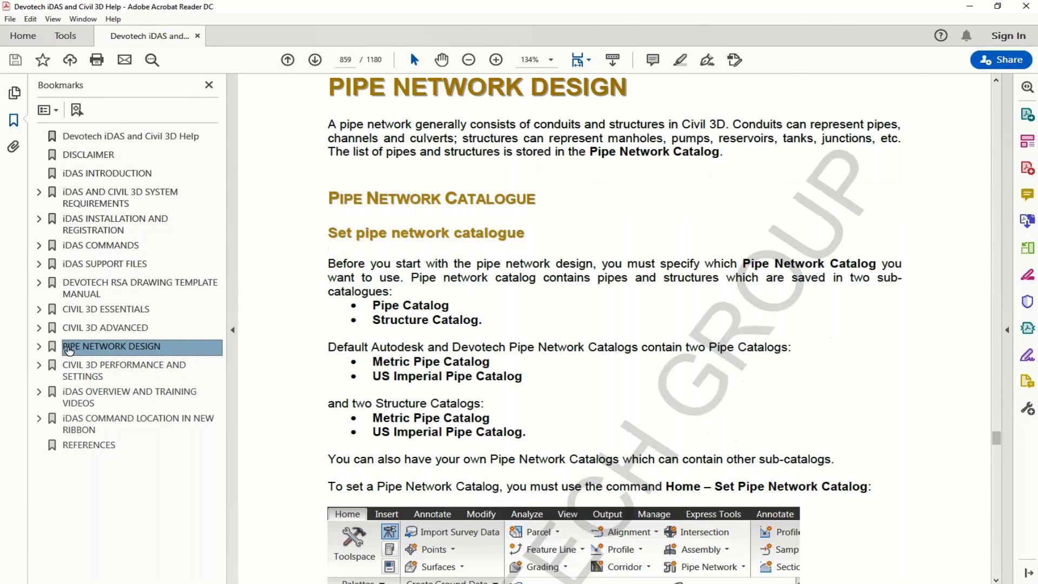
left_click(38, 347)
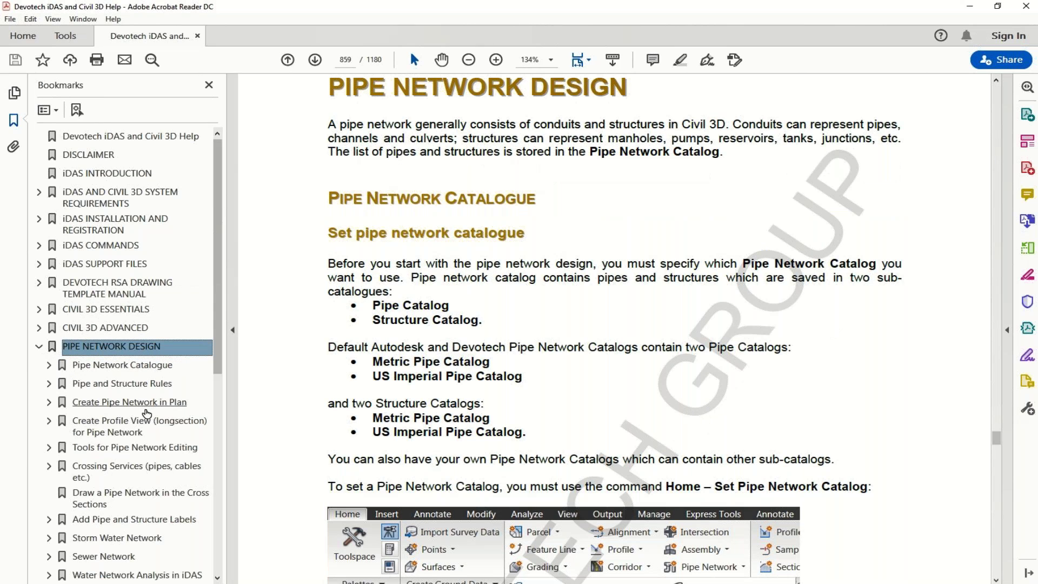
scroll(146, 413, "down", 2)
left_click(81, 456)
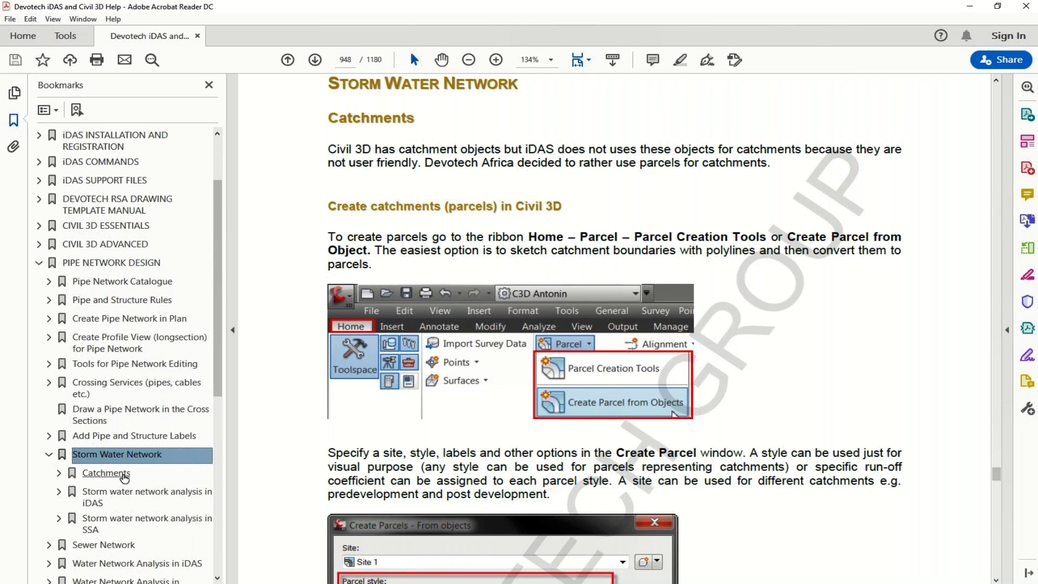
left_click(59, 473)
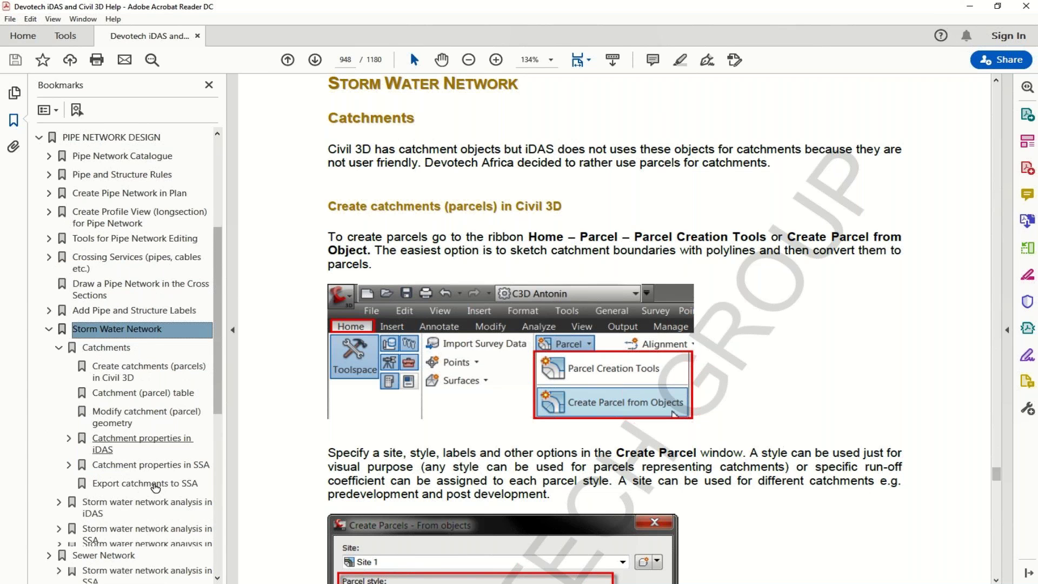
key("Down")
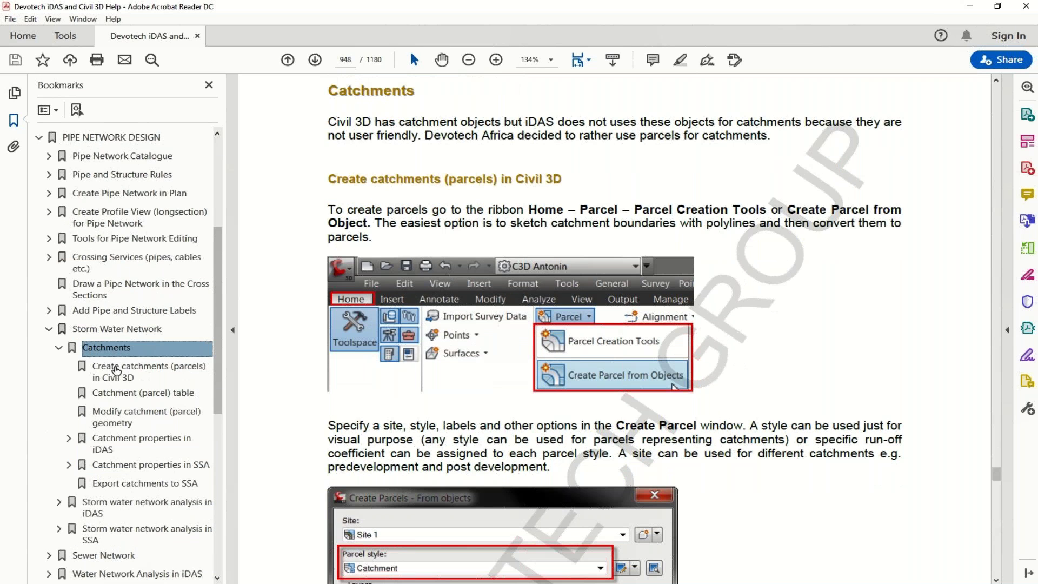
Read the help pages on creating catchments from parcels, parcel properties and modifying catchment geometry
scroll(613, 324, "down", 4)
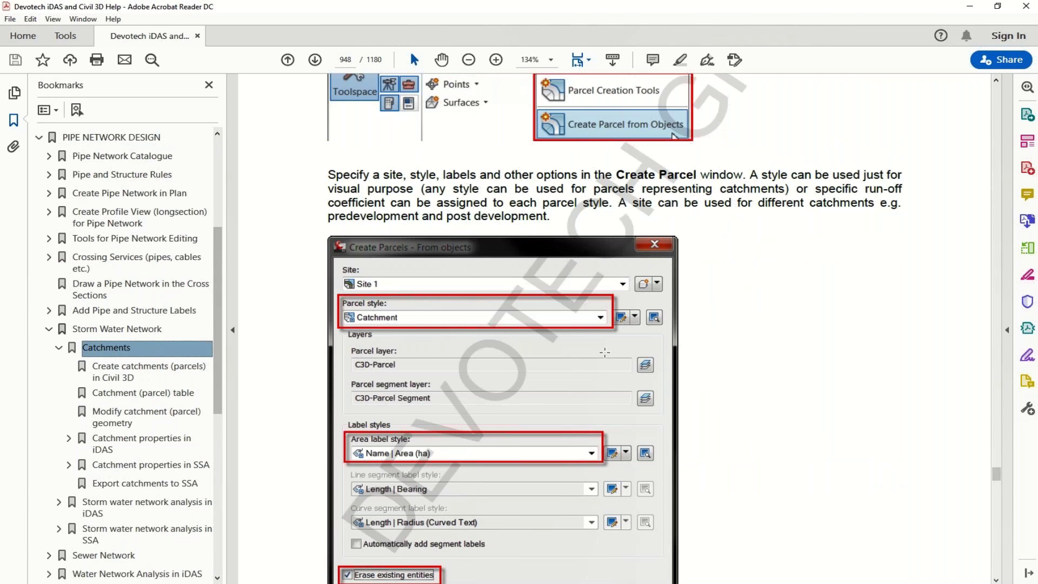
key("Page_Down")
scroll(737, 343, "down", 10)
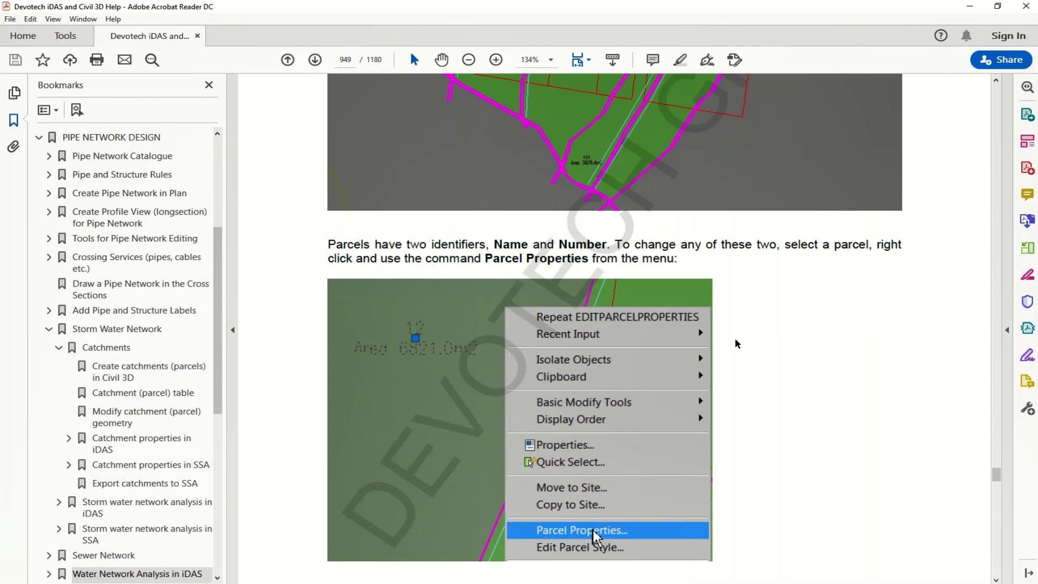
scroll(735, 337, "down", 10)
scroll(735, 337, "down", 10)
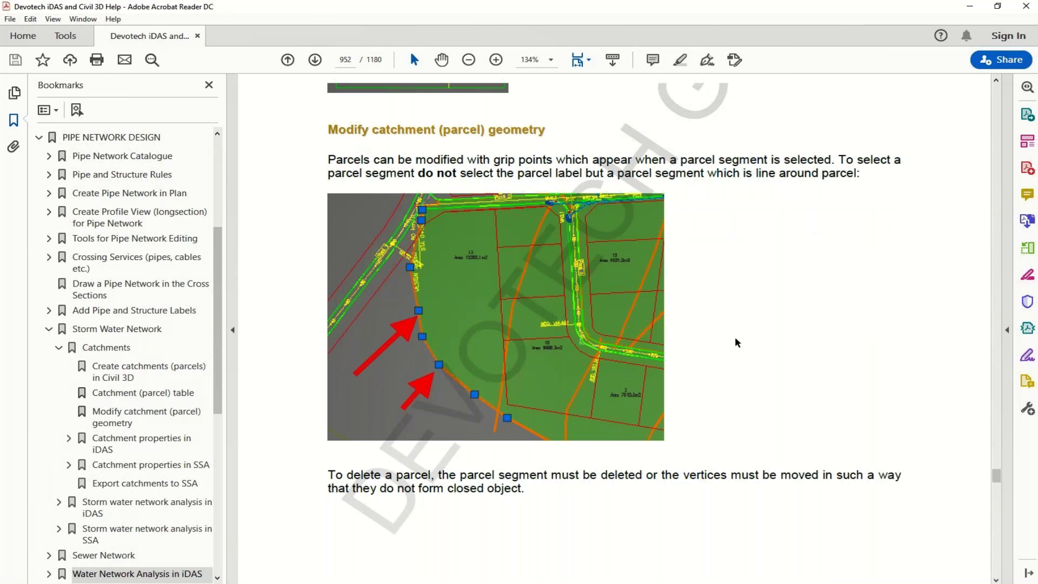
scroll(736, 339, "down", 10)
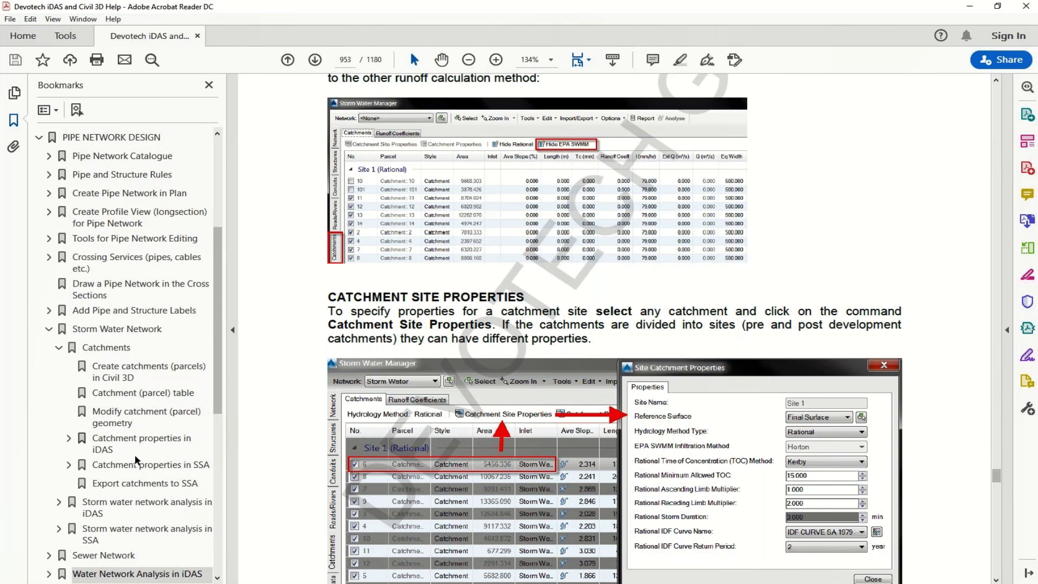
Go to Catchment properties in iDAS and read the Rational method's Kirpich and Kerby time of concentration formulas
left_click(146, 443)
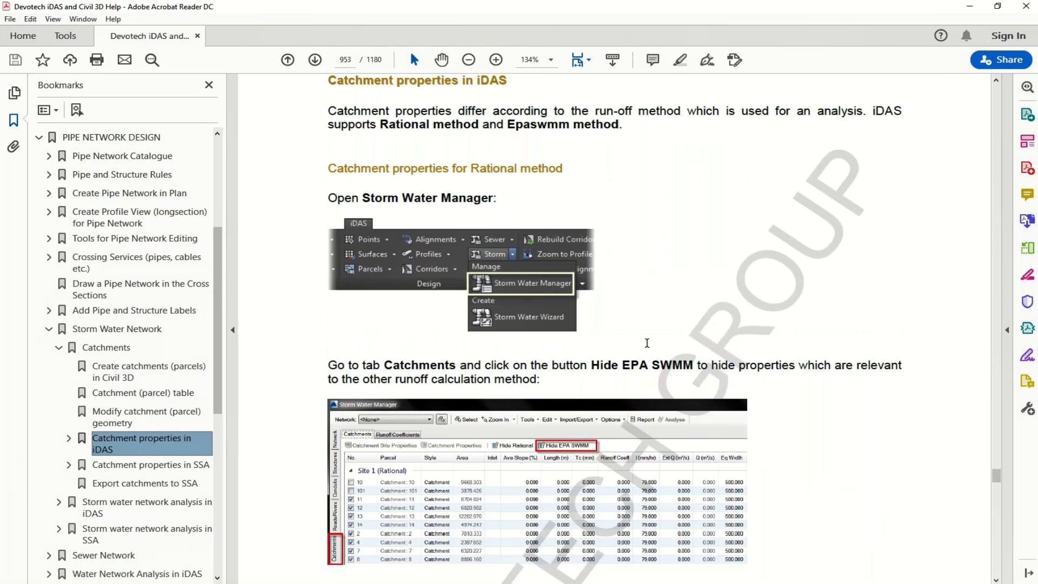
key("Page_Down")
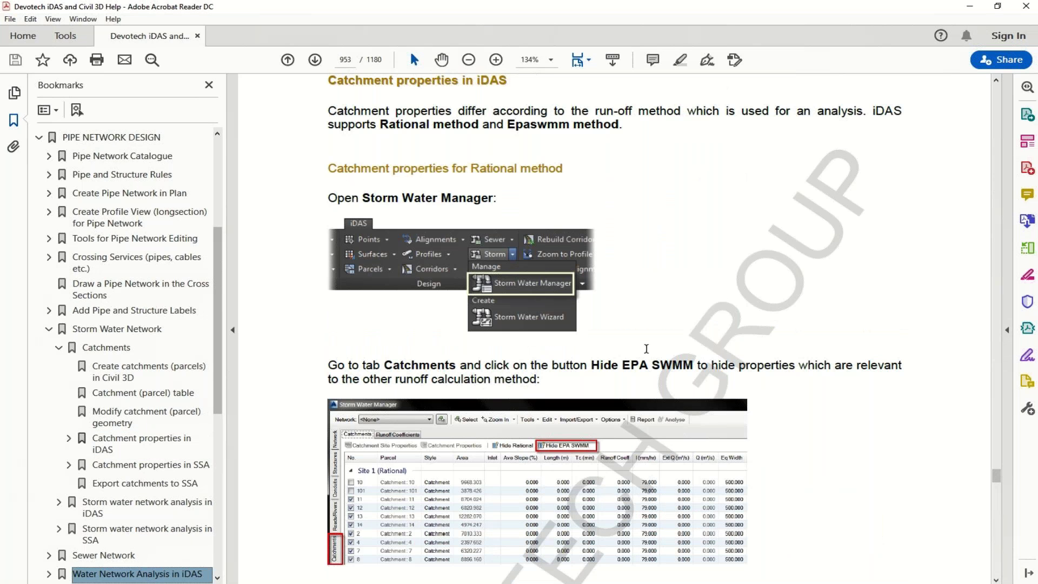
scroll(646, 348, "down", 20)
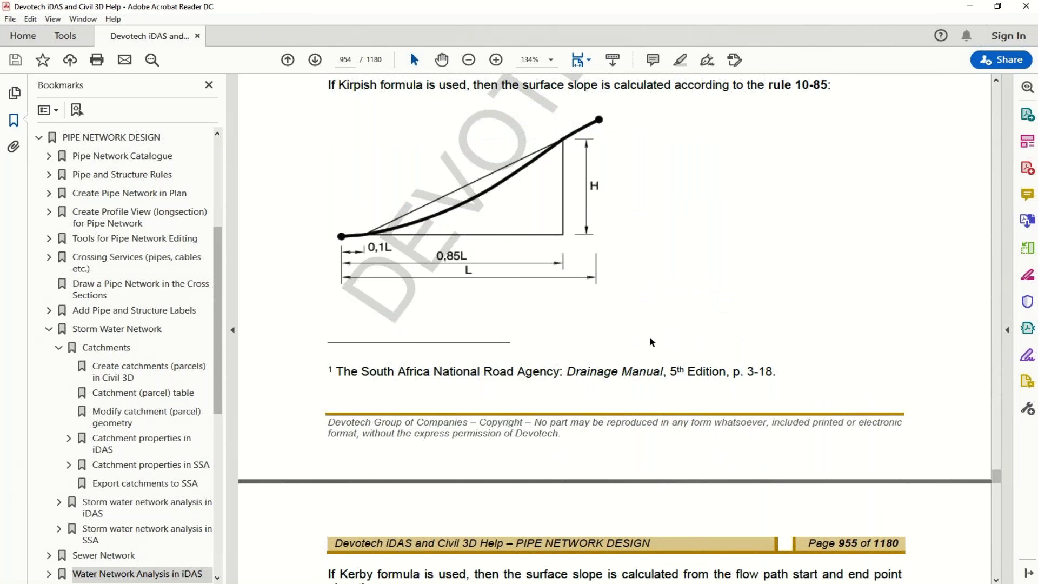
scroll(499, 243, "up", 8)
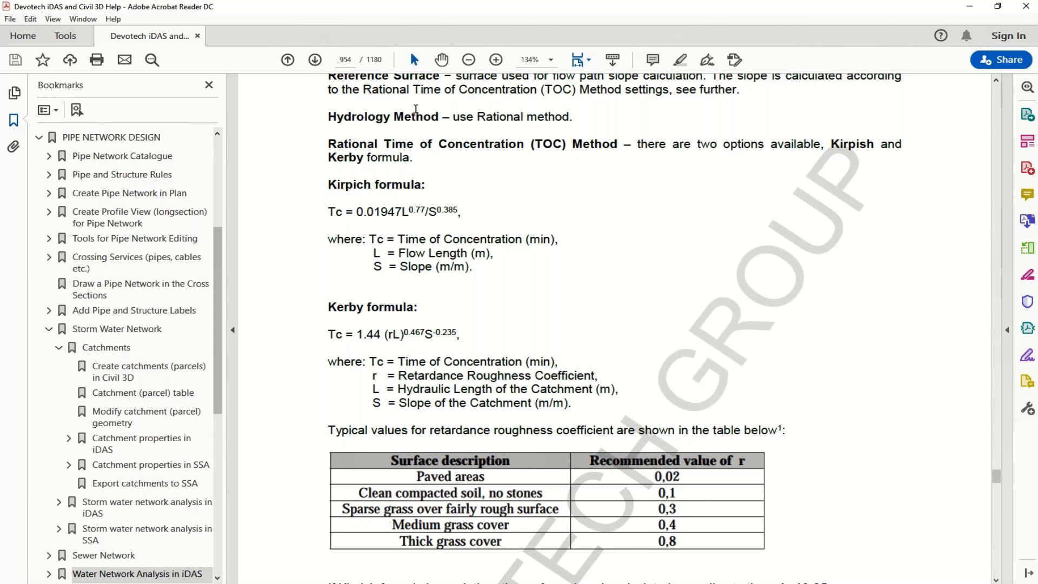
scroll(500, 191, "up", 1)
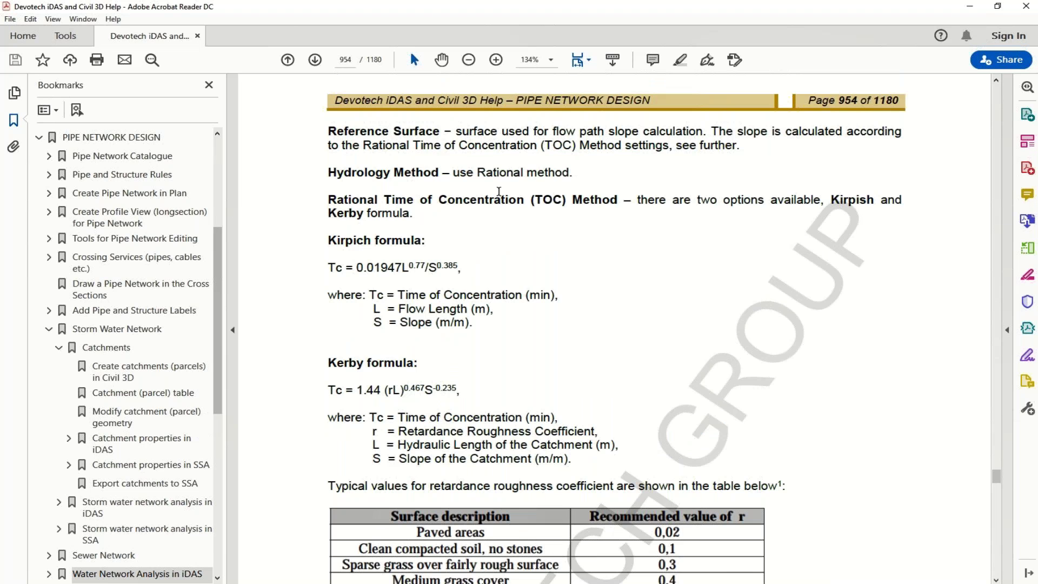
Read the Kerby formula, retardance roughness coefficients and the surface slope rules for the Kirpich and Kerby methods
left_click(426, 240)
scroll(344, 314, "down", 1)
left_click_drag(328, 335, 420, 336)
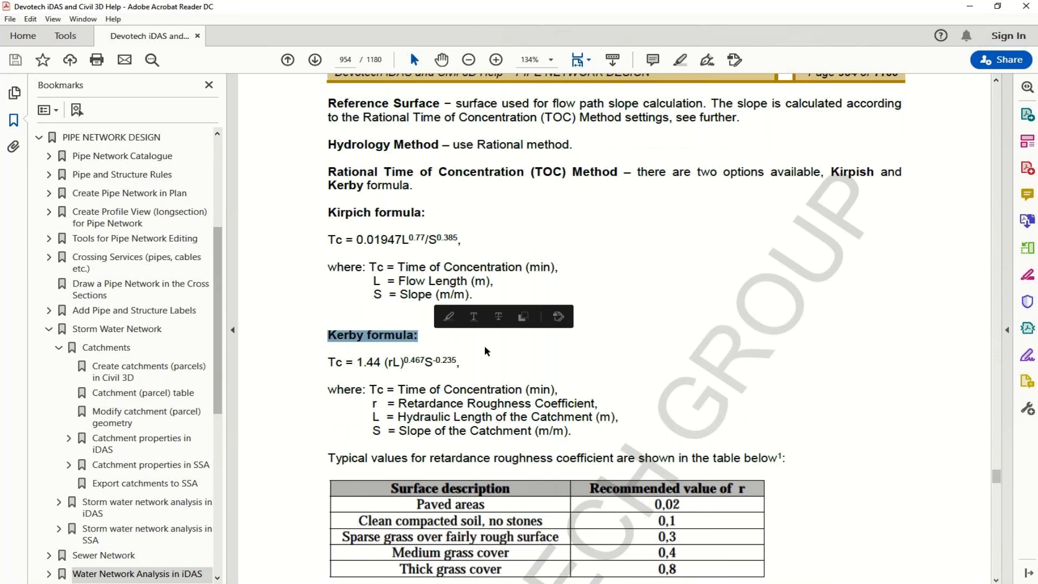
scroll(518, 367, "down", 7)
scroll(518, 367, "down", 5)
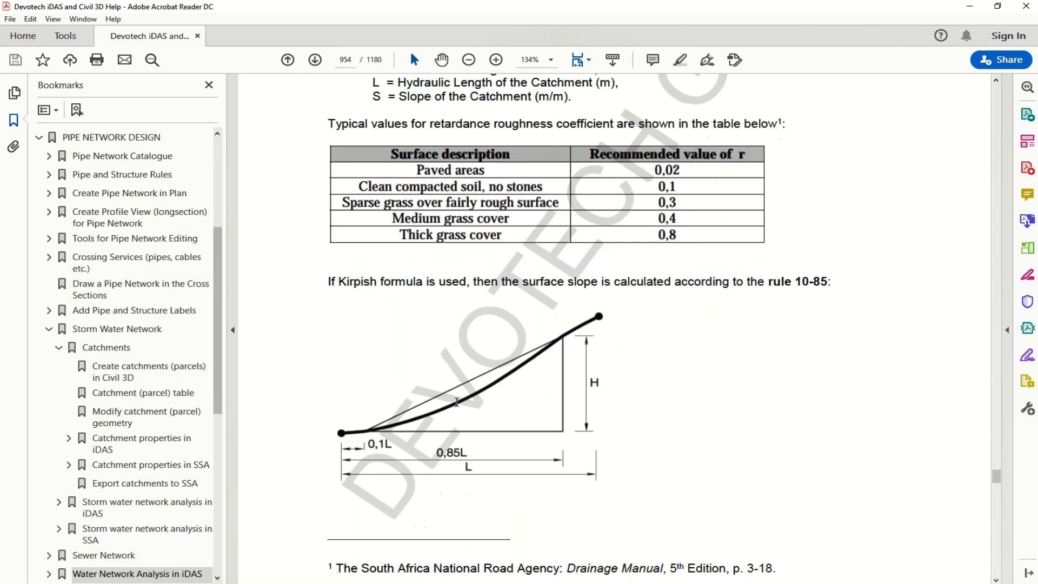
scroll(602, 342, "down", 2)
scroll(602, 342, "down", 5)
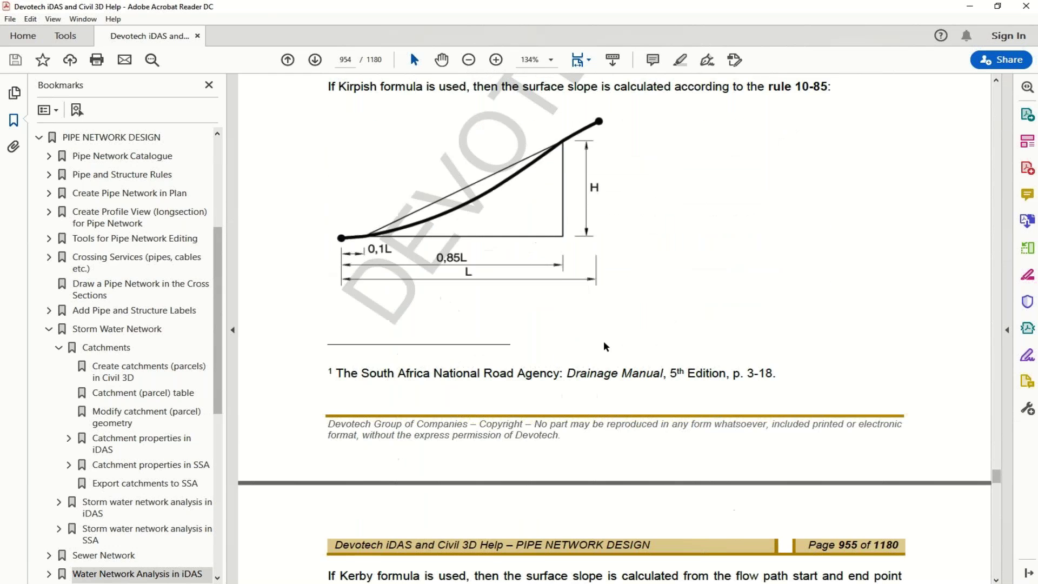
scroll(603, 346, "down", 9)
scroll(604, 341, "down", 1)
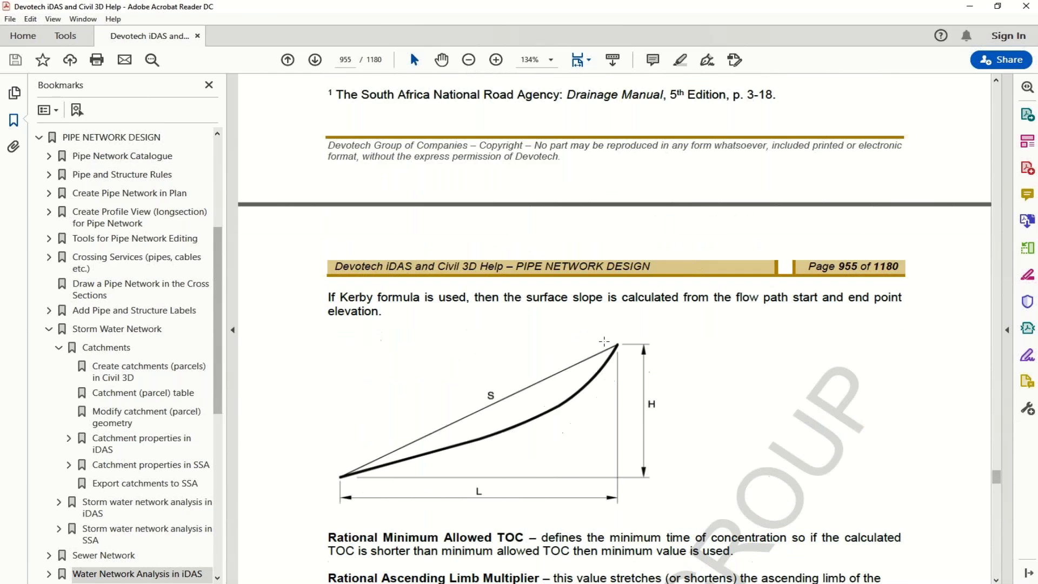
Read the explanations of the Rational ascending and receding limb multipliers, marking the key phrases
scroll(604, 341, "down", 18)
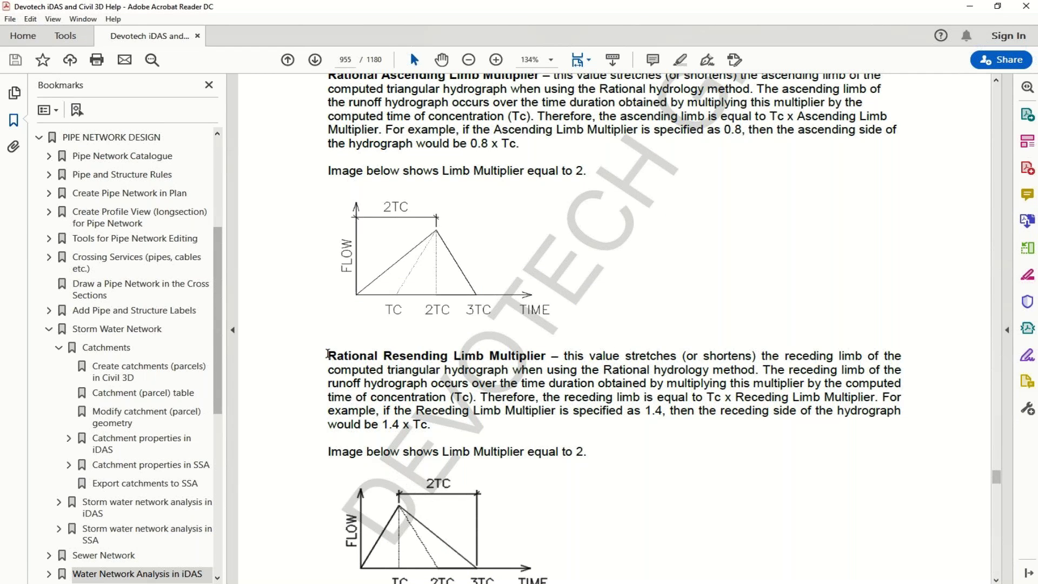
left_click_drag(328, 355, 542, 370)
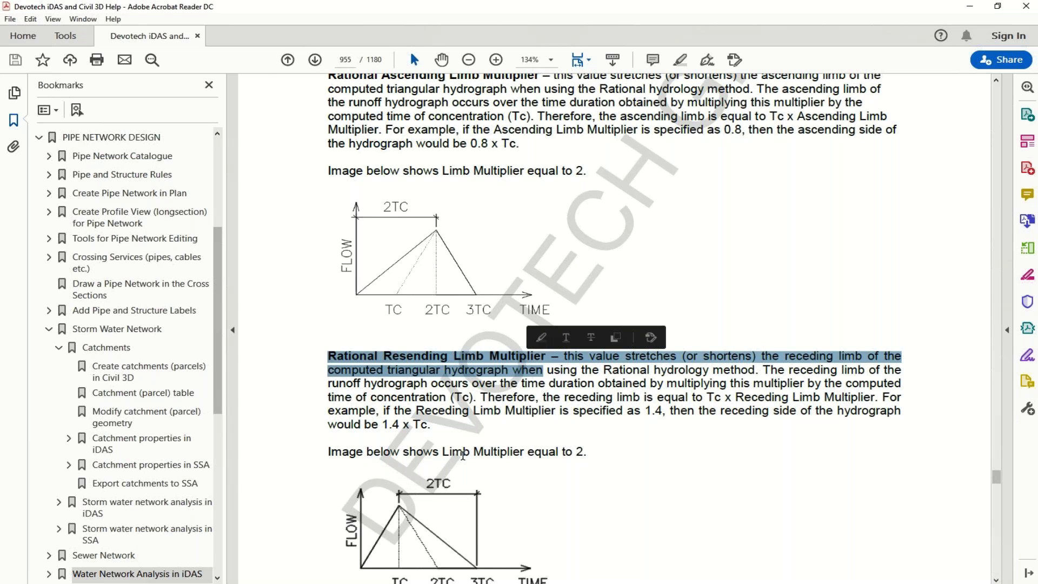
left_click(414, 171)
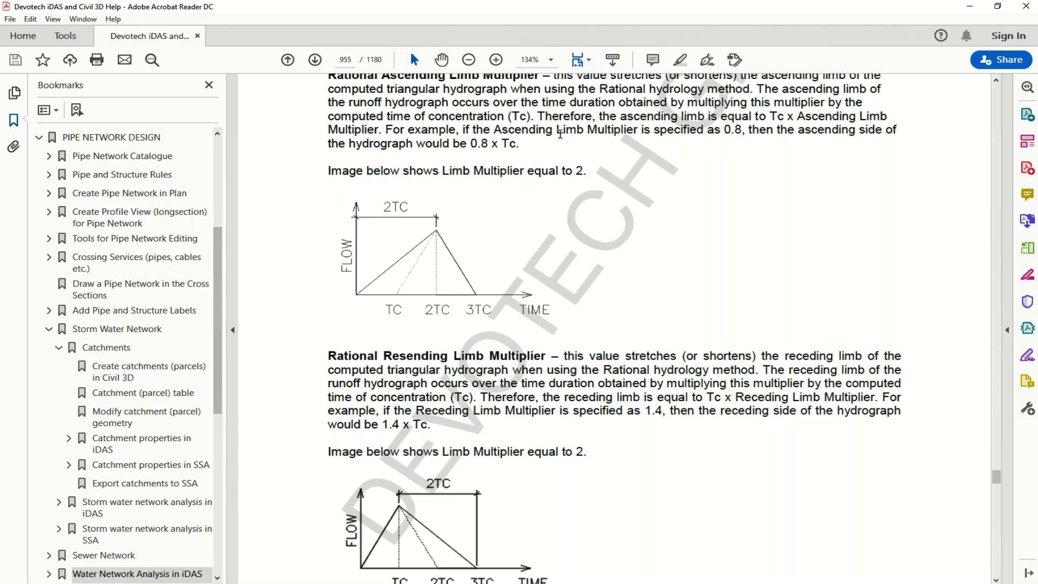
left_click_drag(494, 130, 553, 130)
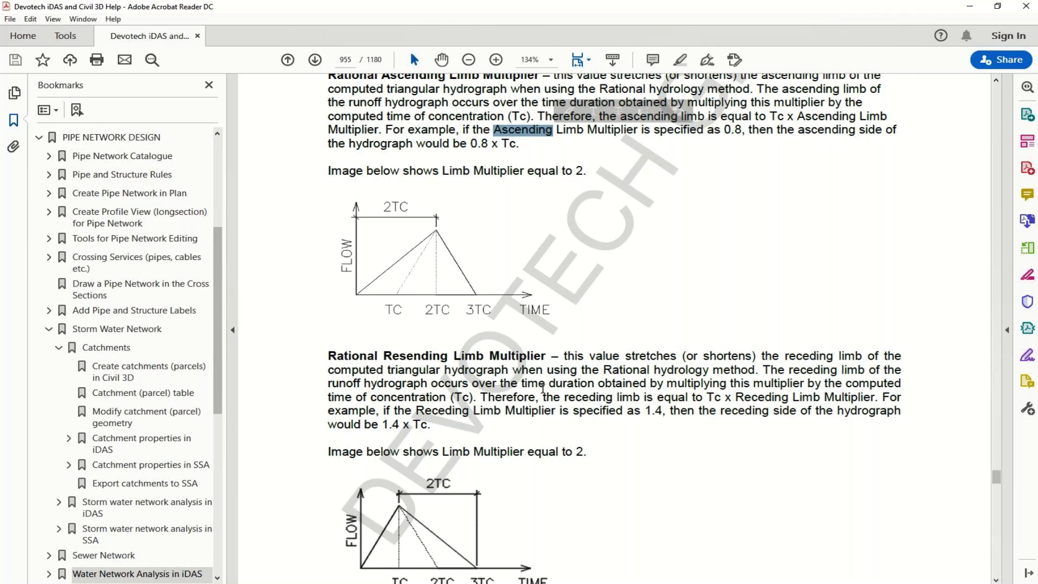
left_click(545, 384)
left_click_drag(385, 355, 468, 358)
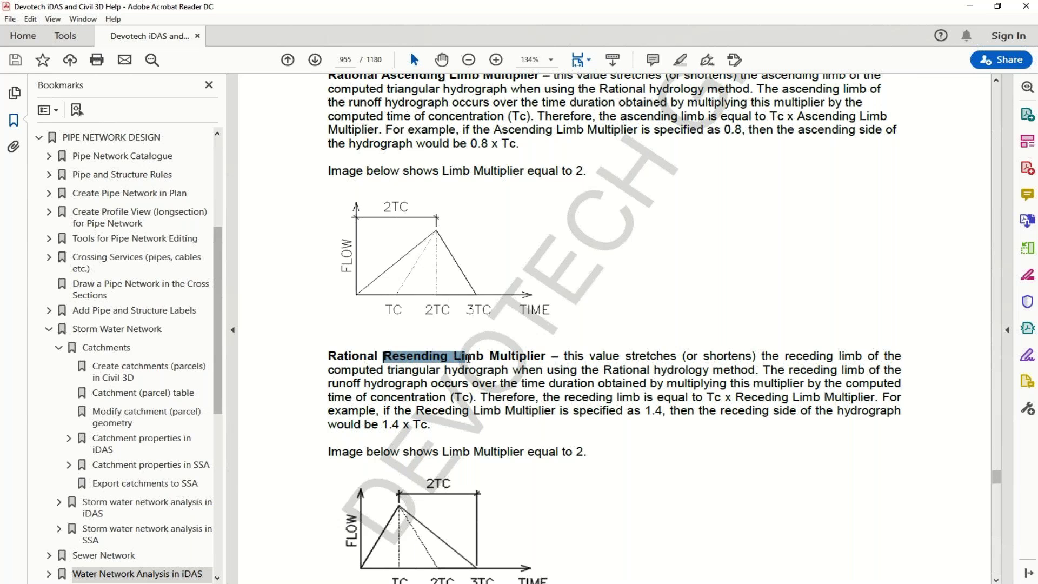
left_click(645, 411)
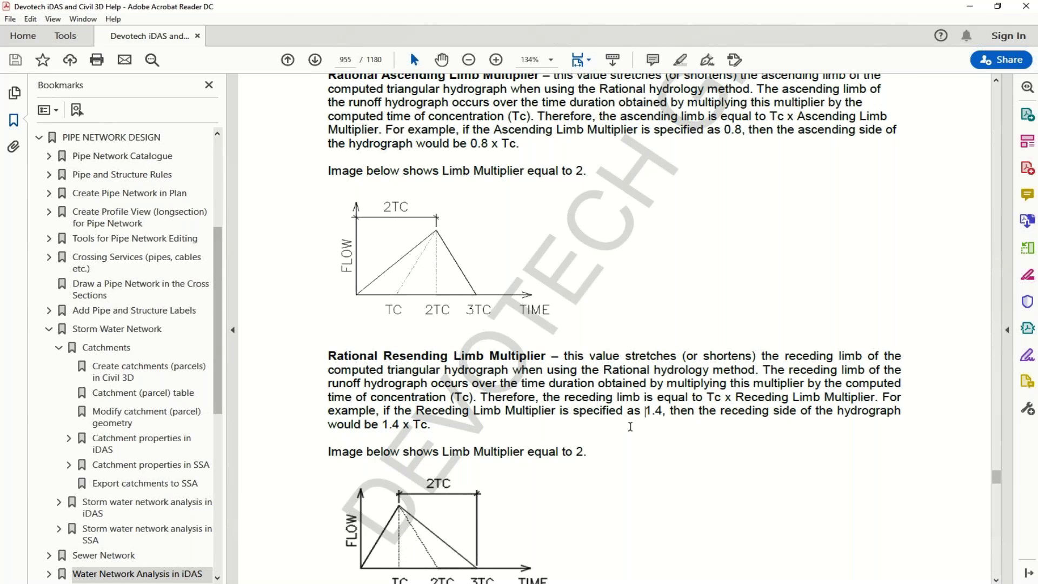
Read the Rational Storm Duration and IDF curve name and return period notes, and view the South African IDF charts
scroll(630, 427, "down", 4)
scroll(538, 316, "down", 5)
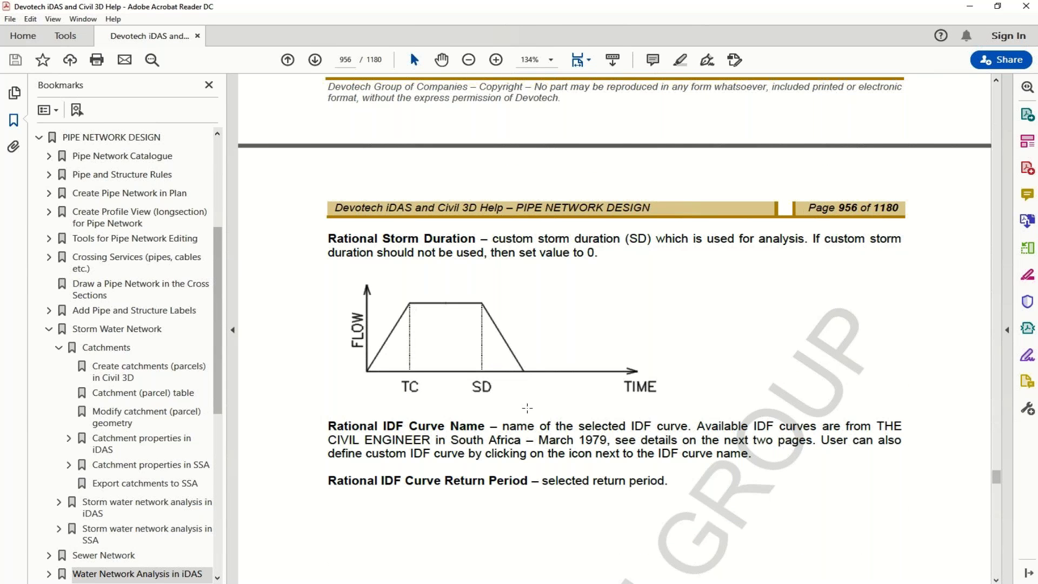
key("Right")
scroll(630, 390, "down", 10)
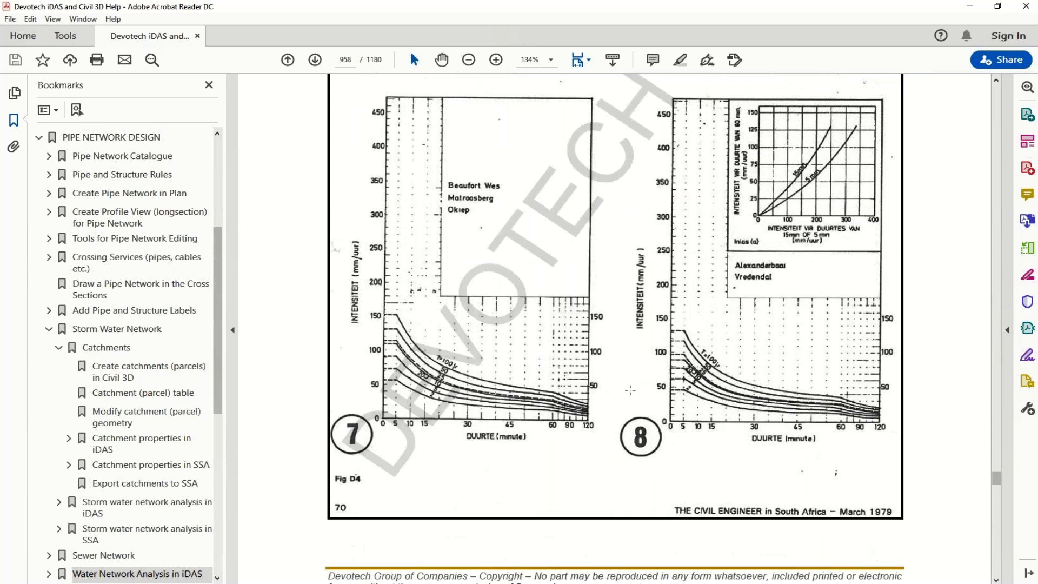
Skim the help on Epaswmm catchment properties, rainfall time series, catchment properties in SSA and exporting catchments to SSA
scroll(630, 390, "down", 15)
scroll(631, 389, "down", 12)
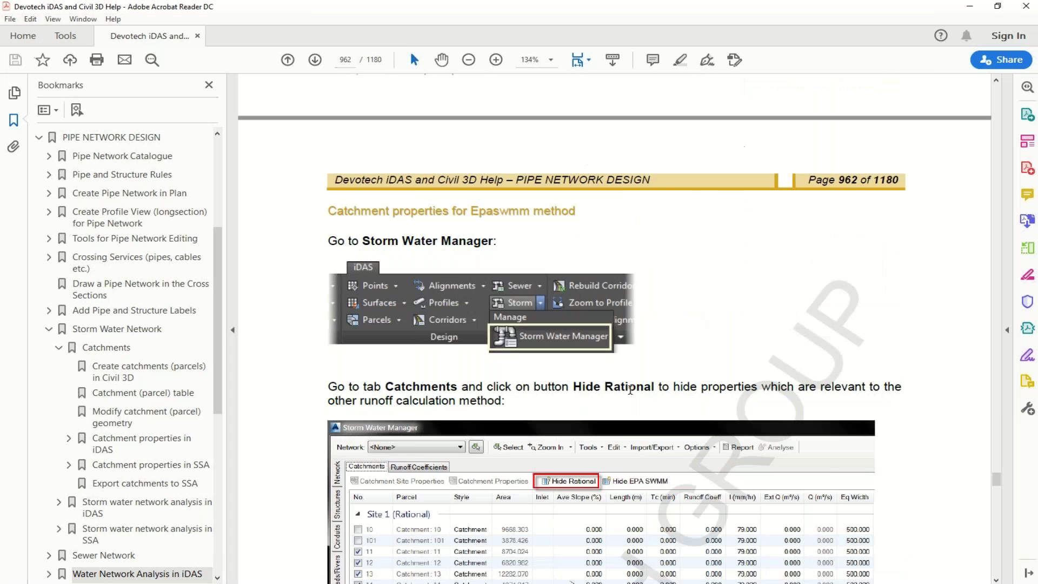
scroll(630, 390, "down", 10)
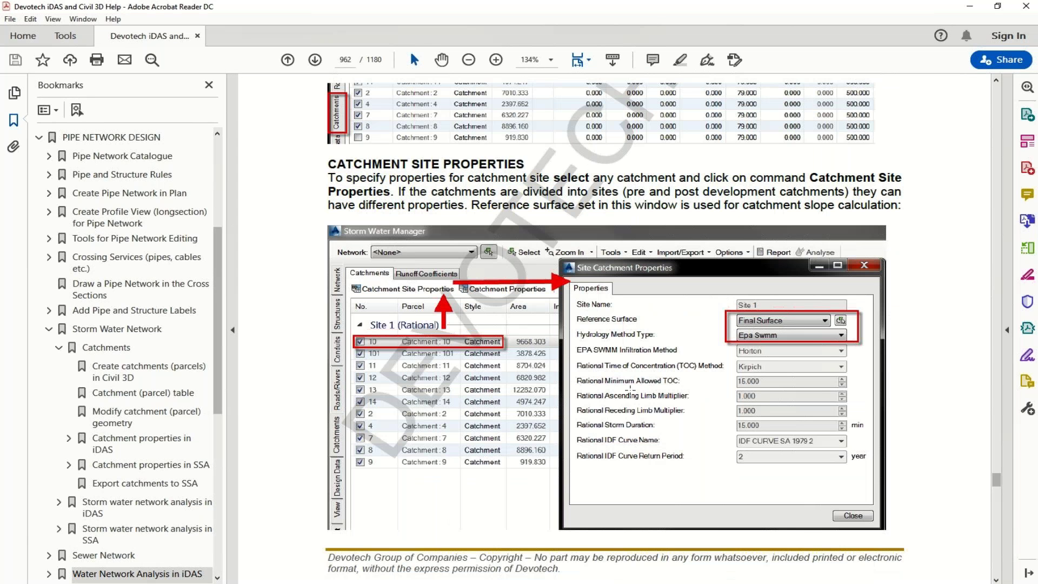
scroll(630, 390, "down", 12)
scroll(630, 390, "down", 10)
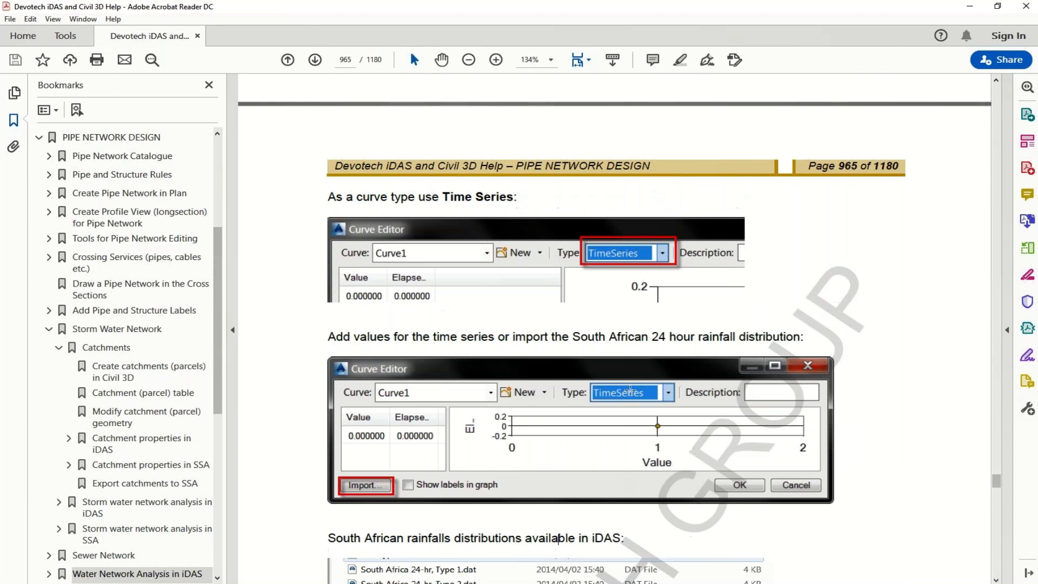
scroll(630, 389, "down", 10)
scroll(631, 390, "down", 15)
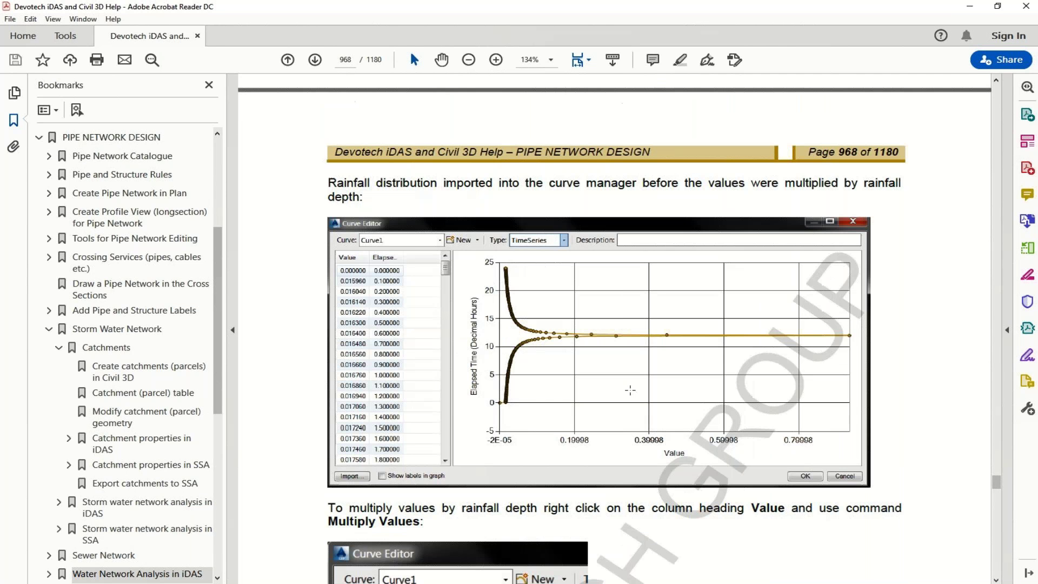
scroll(630, 390, "down", 15)
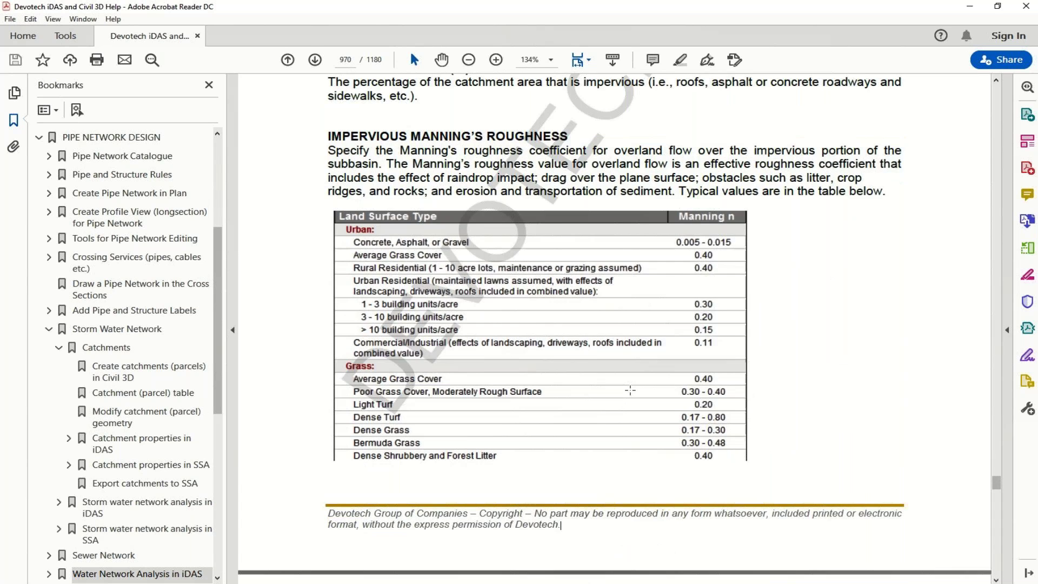
scroll(630, 390, "down", 15)
scroll(633, 395, "down", 15)
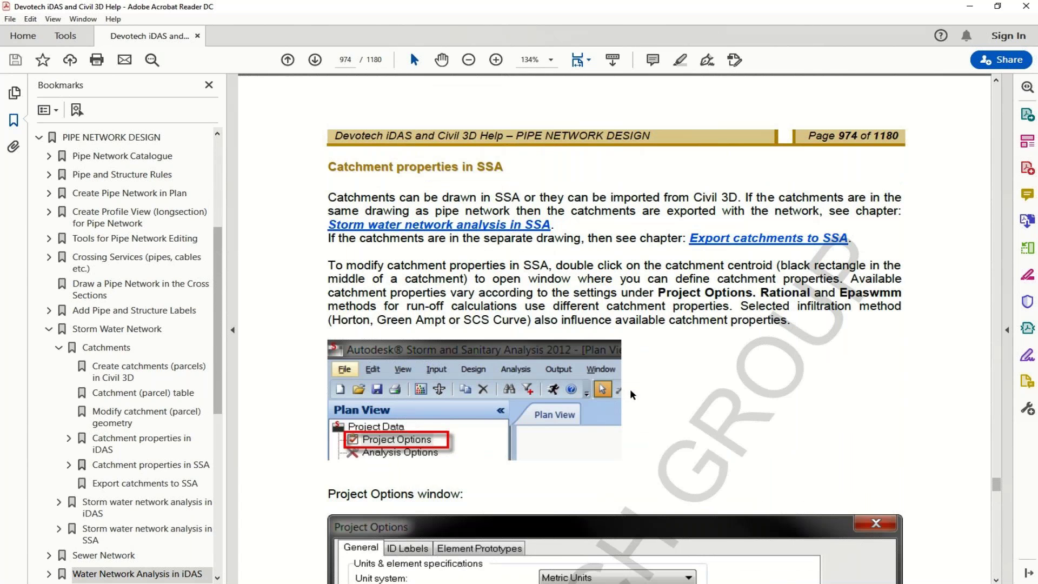
scroll(633, 394, "down", 15)
scroll(631, 390, "down", 15)
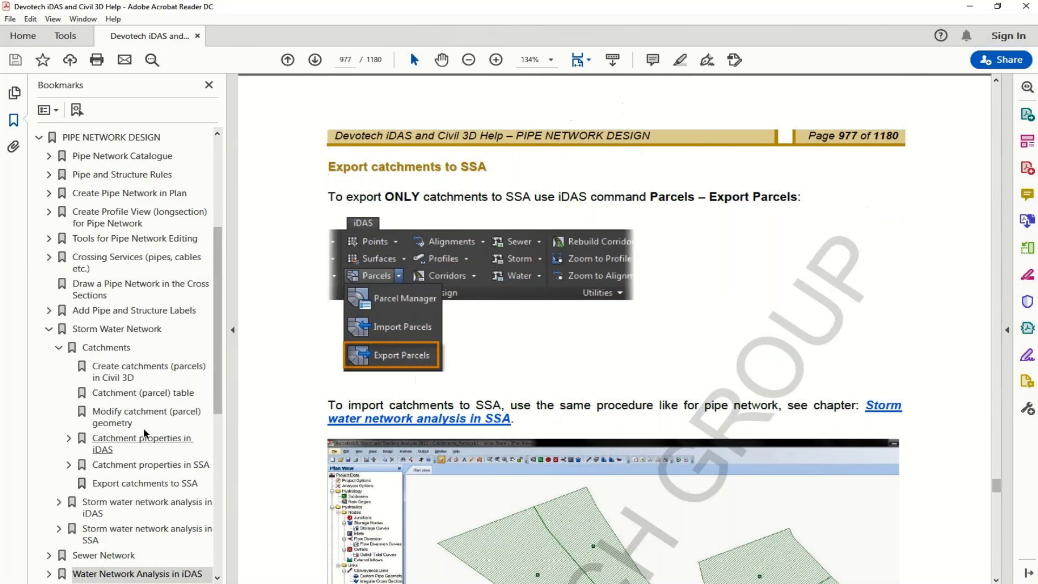
Go back through the Catchments topics to Catchment properties in iDAS and review the Rational method's Catchment Site Properties
scroll(133, 527, "down", 1)
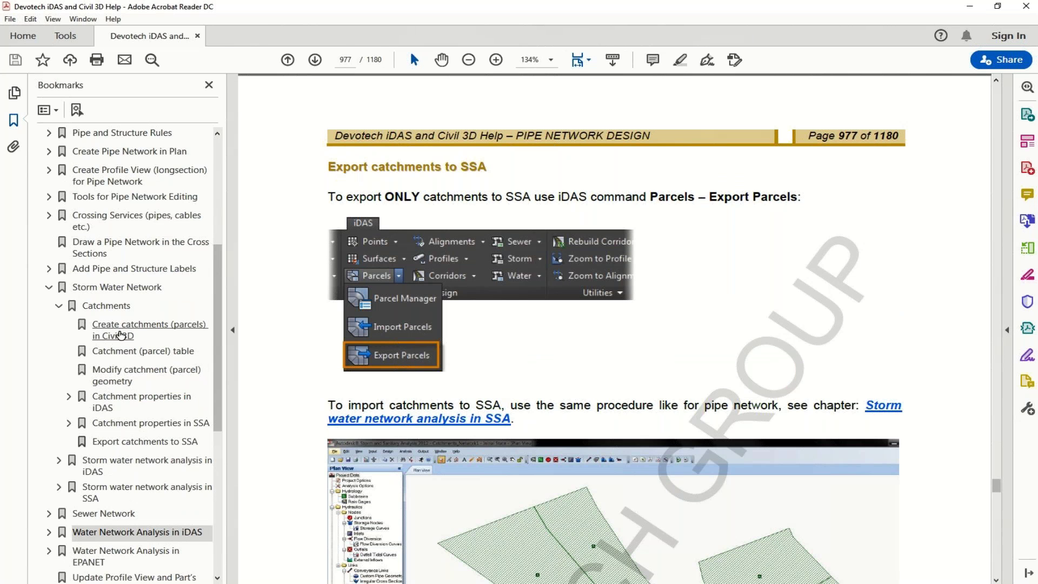
left_click(120, 335)
left_click(120, 352)
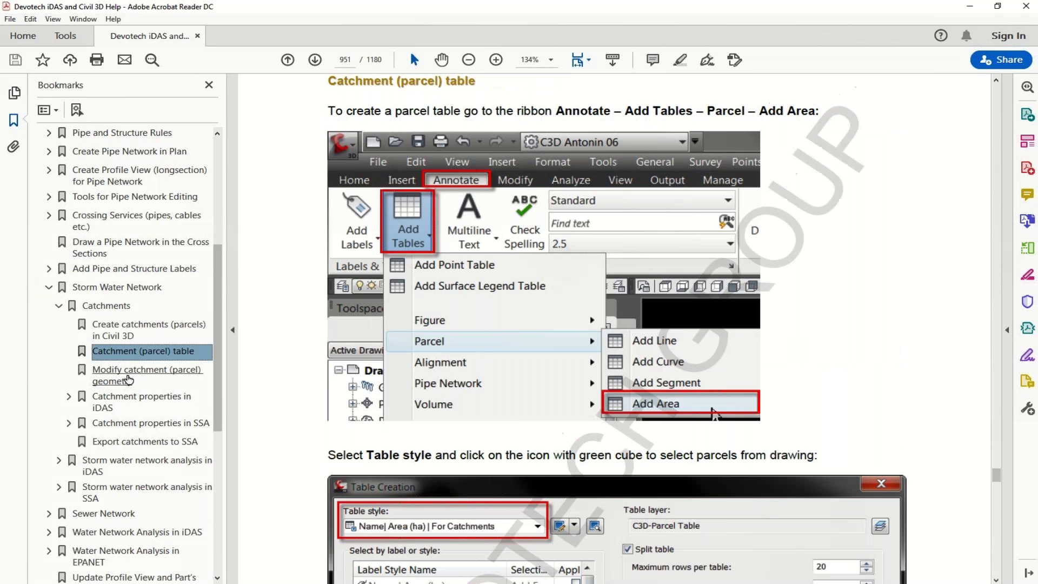
left_click(128, 378)
left_click(125, 401)
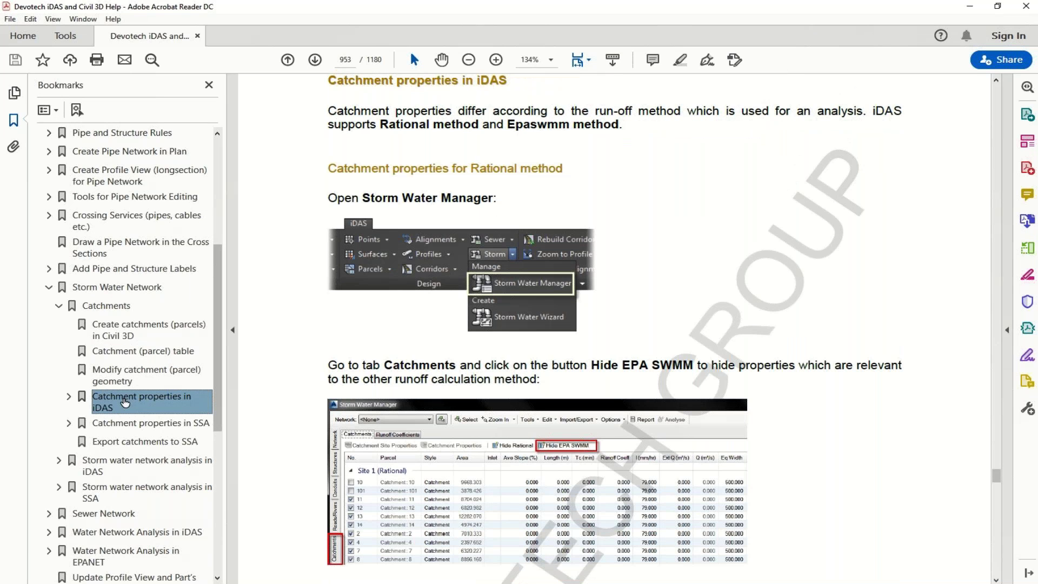
scroll(602, 315, "down", 5)
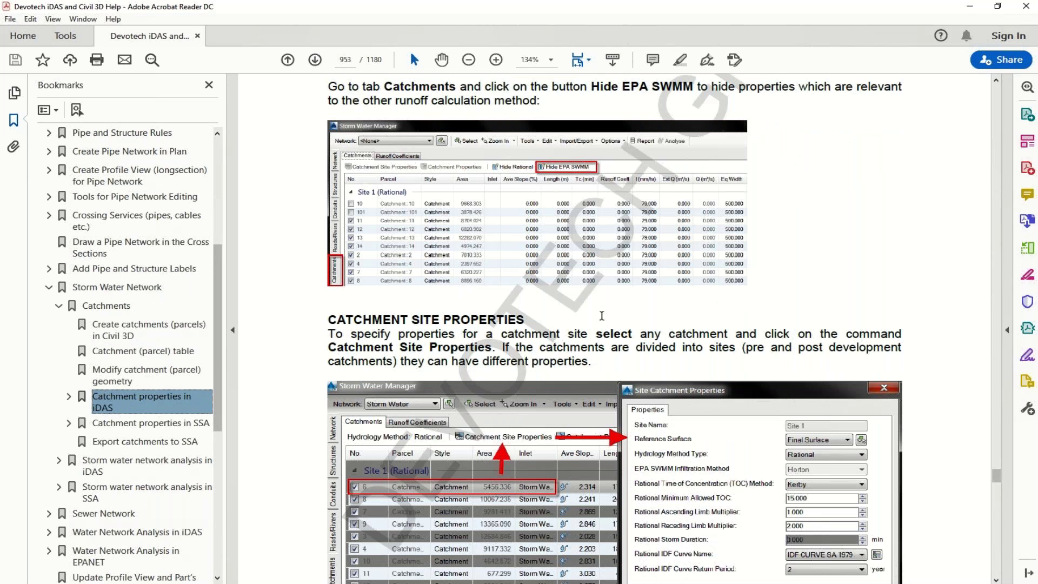
scroll(601, 315, "down", 3)
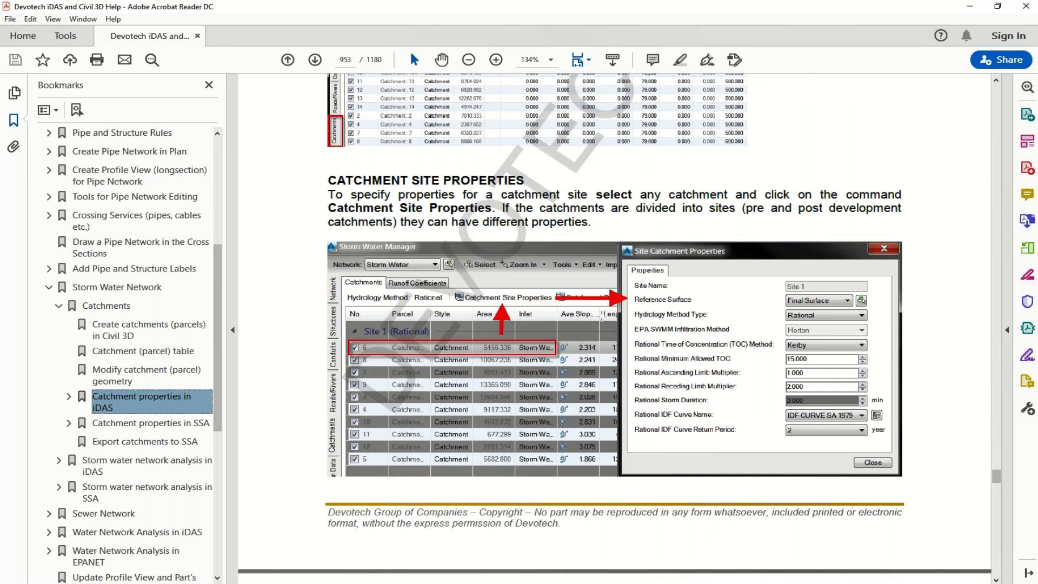
scroll(600, 319, "down", 4)
scroll(600, 321, "up", 3)
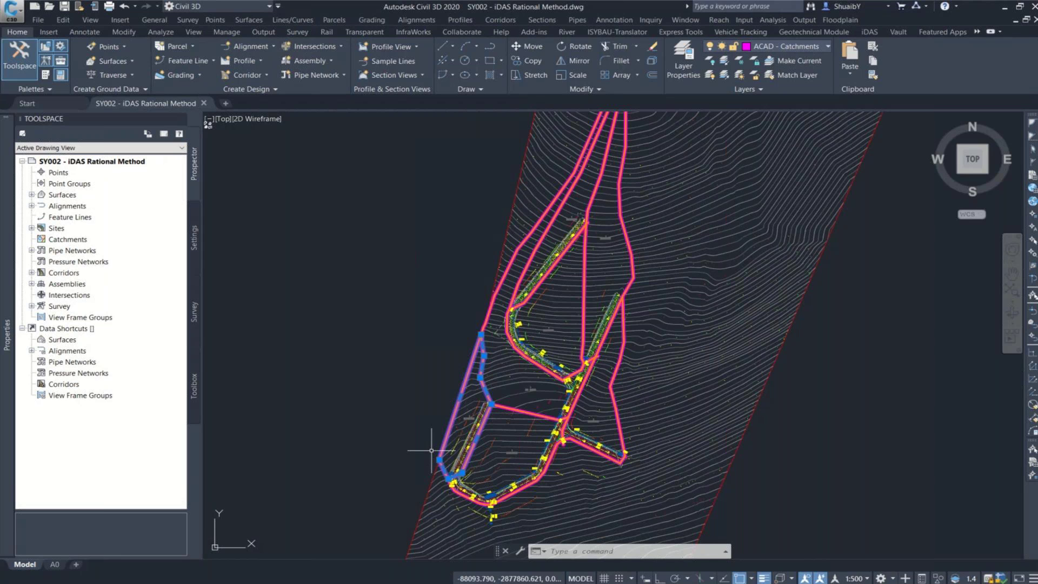
In Civil 3D, select all similar catchment polylines and create parcels from them in Site 1 with the Catchment parcel style
right_click(422, 341)
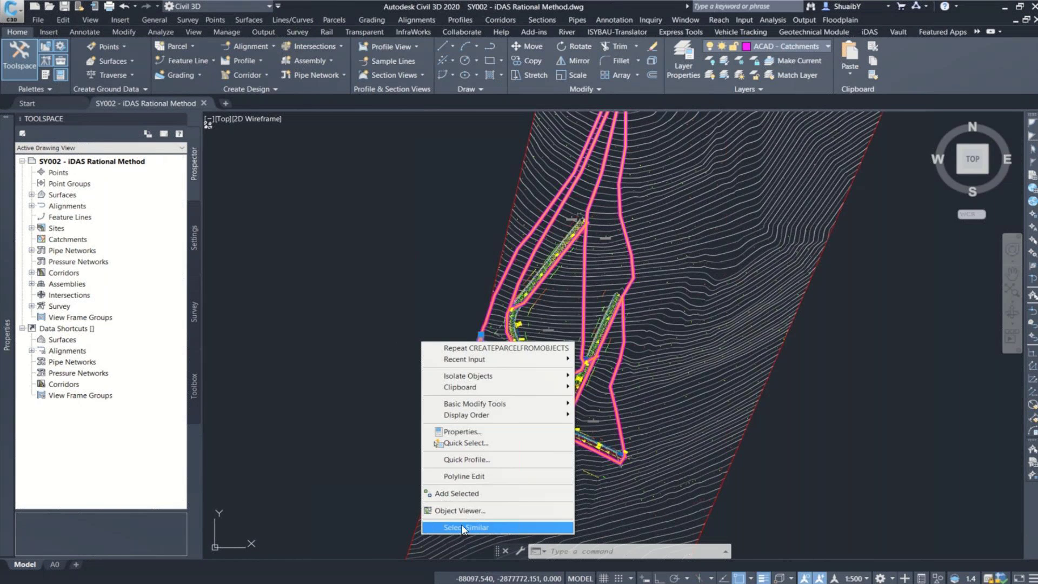
left_click(462, 527)
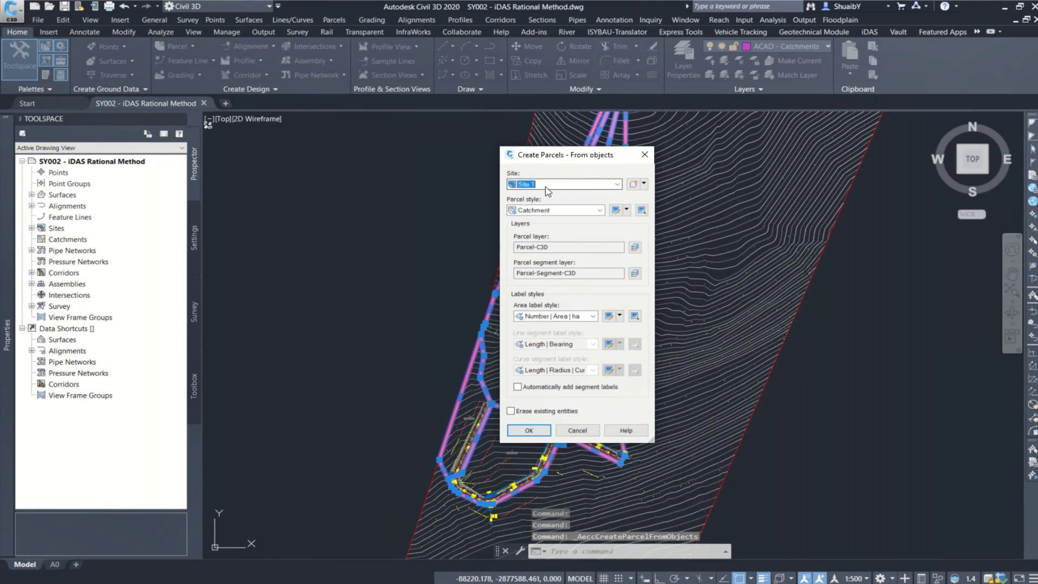
left_click(543, 210)
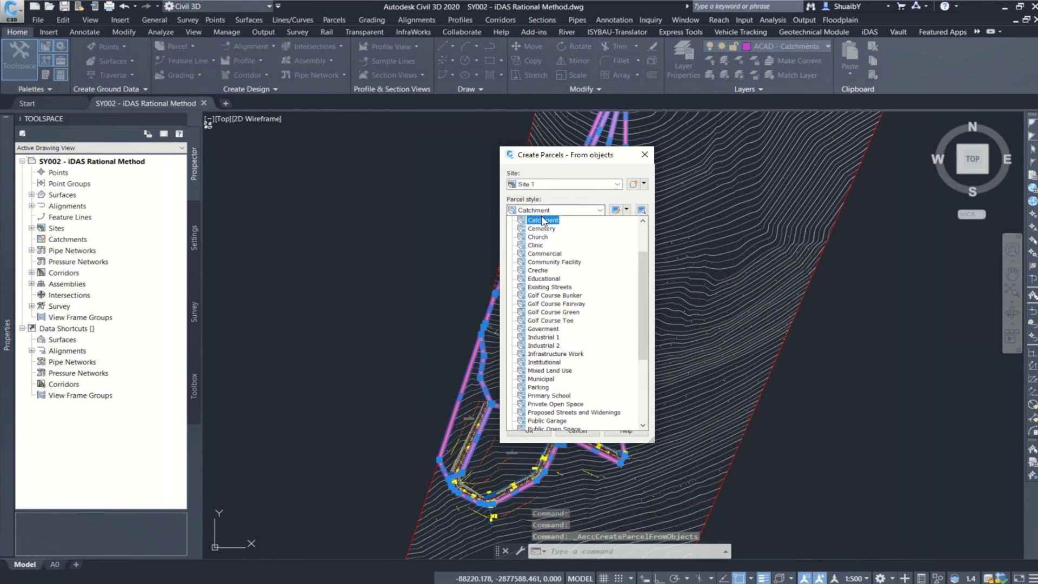
left_click(536, 221)
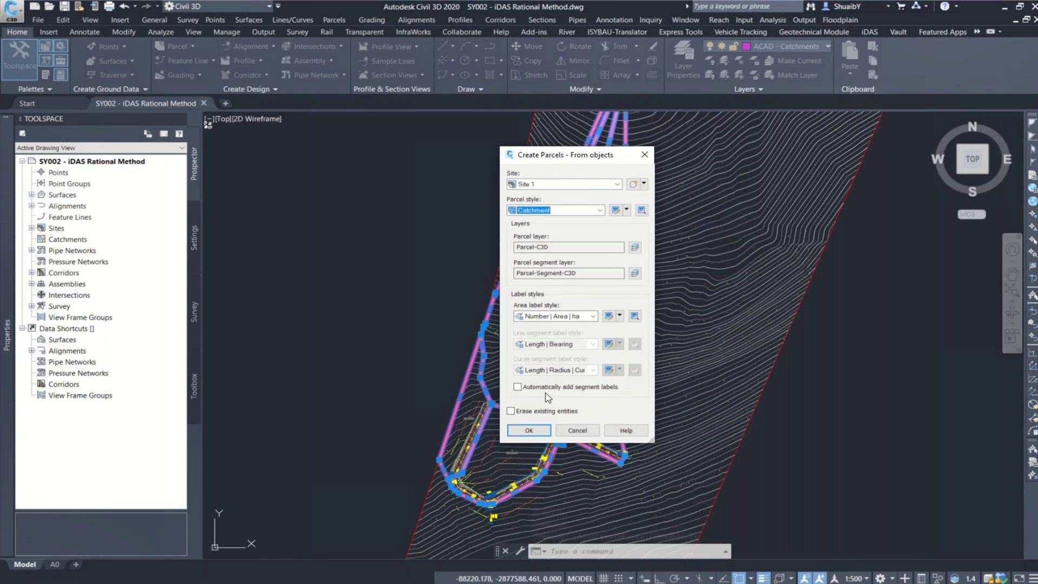
left_click(529, 431)
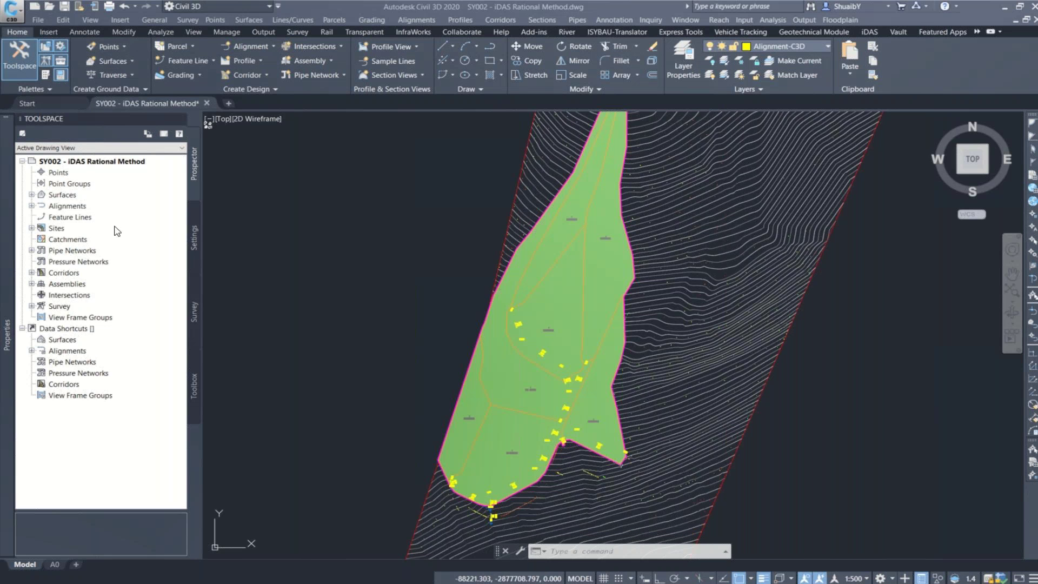
Check the parcels' area labels, select the Catchment : 3 parcel and turn off the Quick Properties panel
left_click(564, 300)
scroll(664, 249, "up", 5)
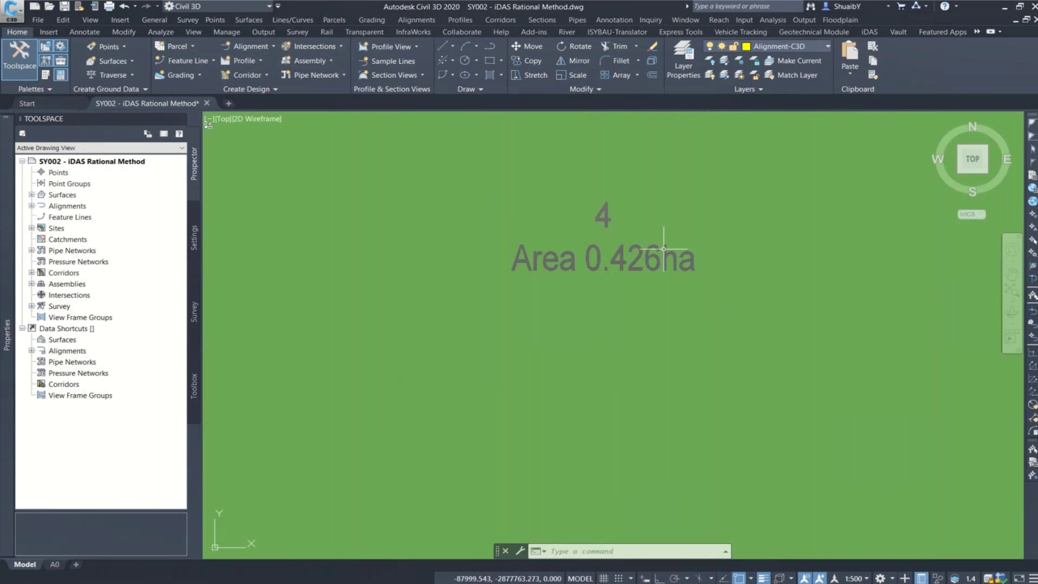
scroll(664, 249, "down", 5)
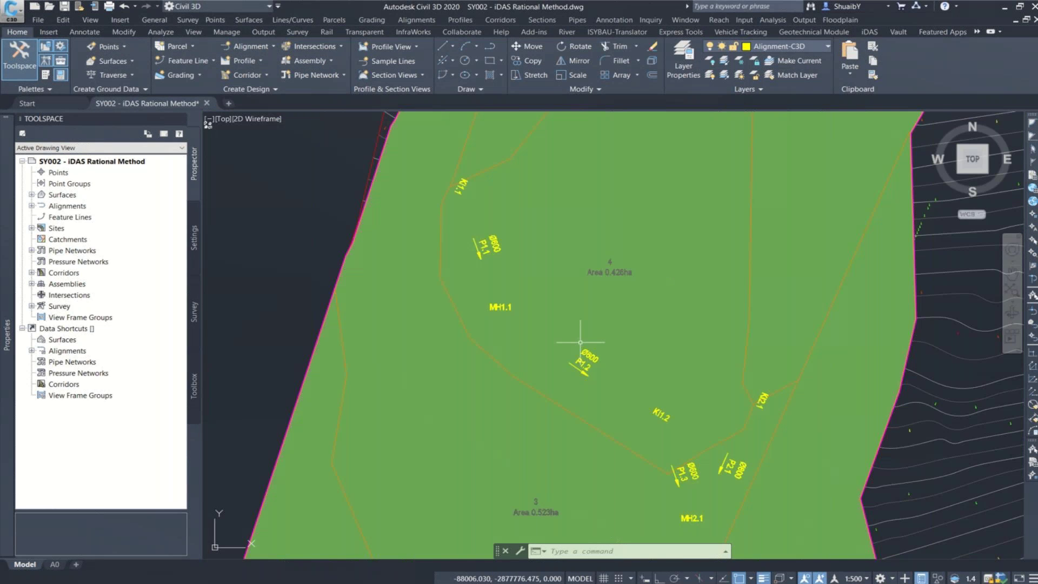
scroll(513, 348, "down", 2)
scroll(513, 348, "down", 2)
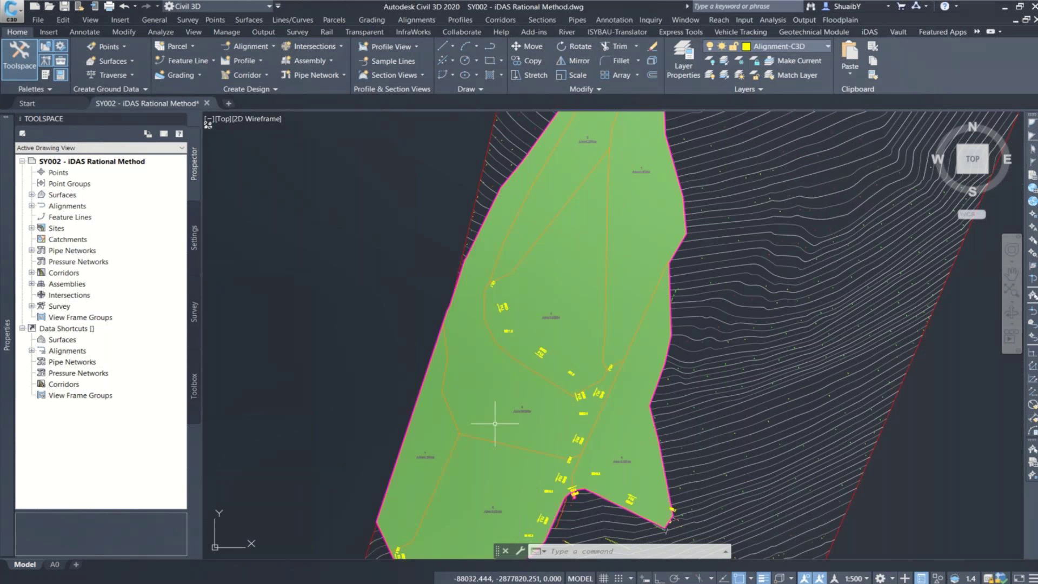
left_click(491, 369)
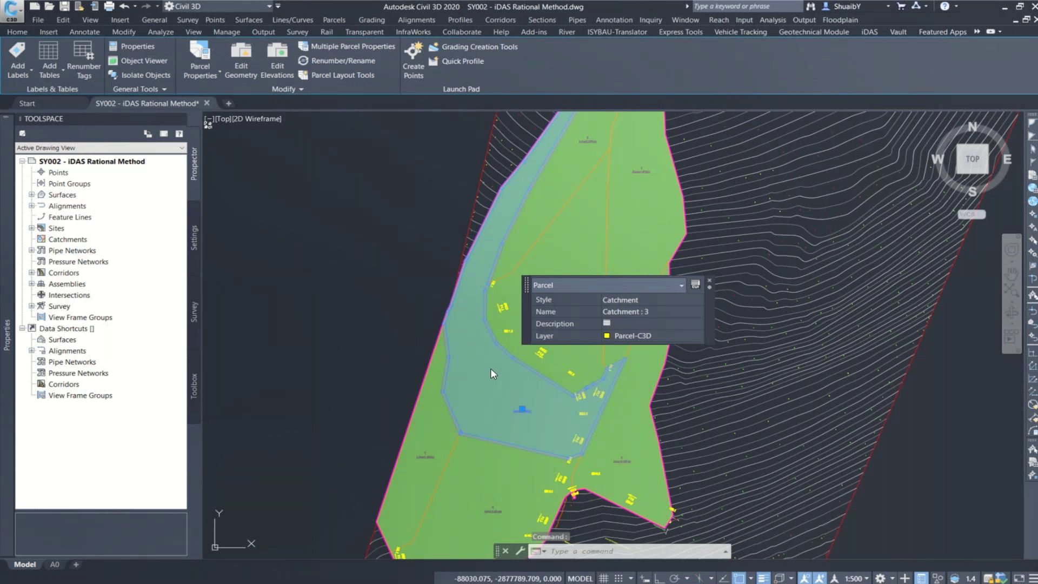
left_click(921, 578)
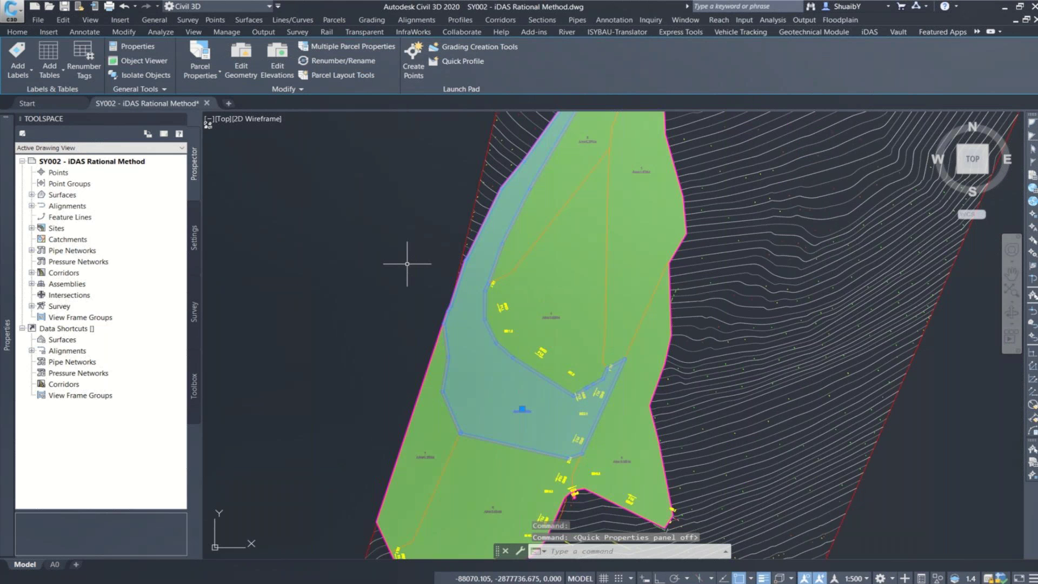
Edit the Catchment parcel style from the Catchment : 3 properties to hide the Parcel Area Fill component in plan view, and apply it
left_click(200, 59)
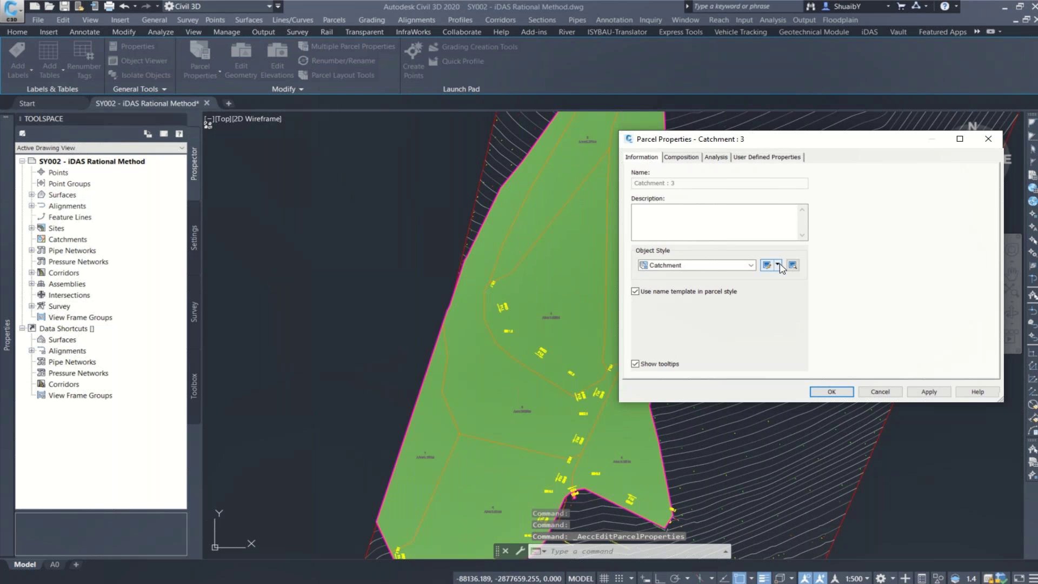
left_click(778, 265)
left_click(791, 296)
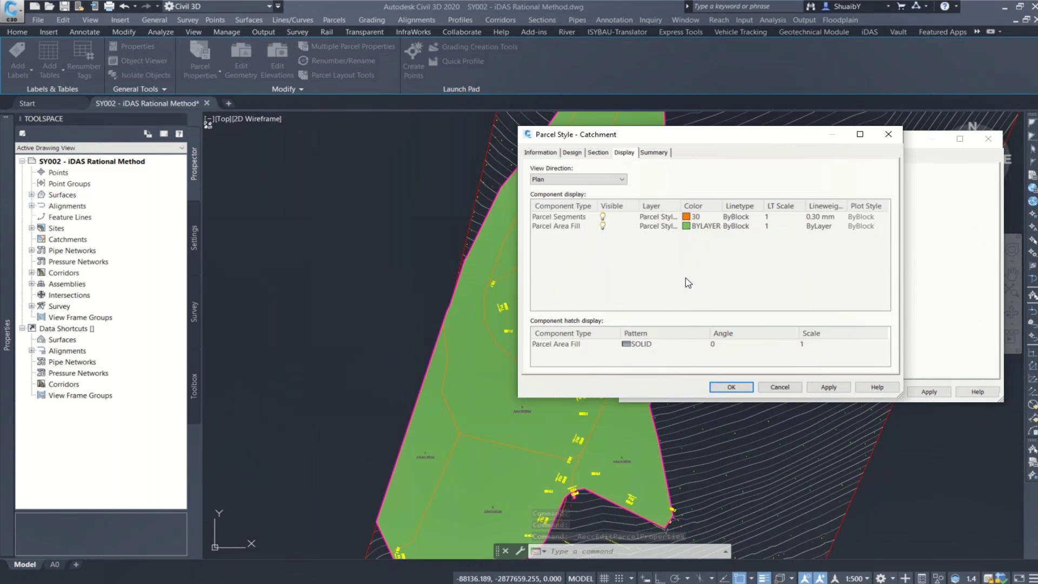
left_click(602, 226)
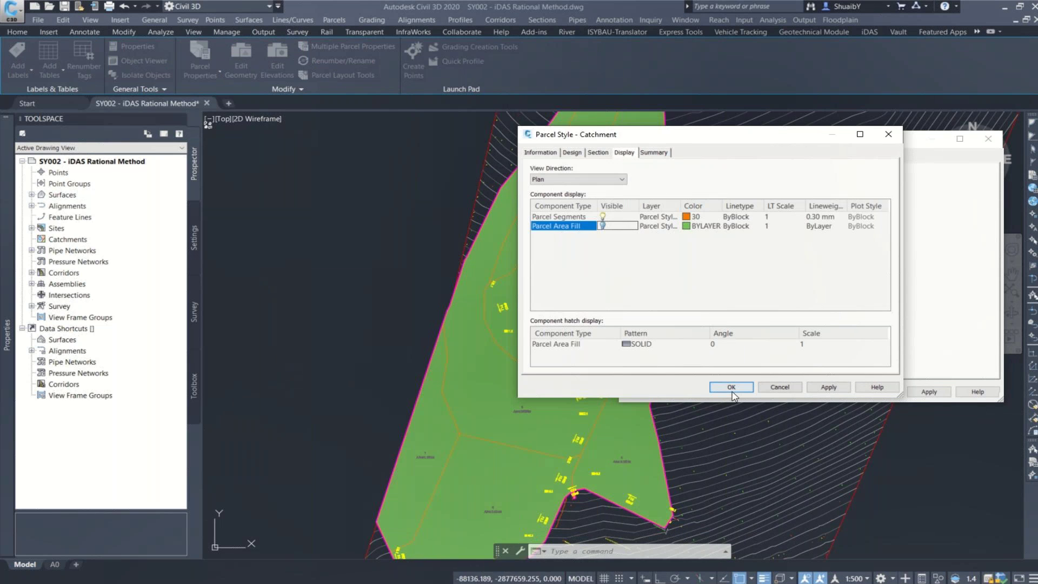
left_click(731, 387)
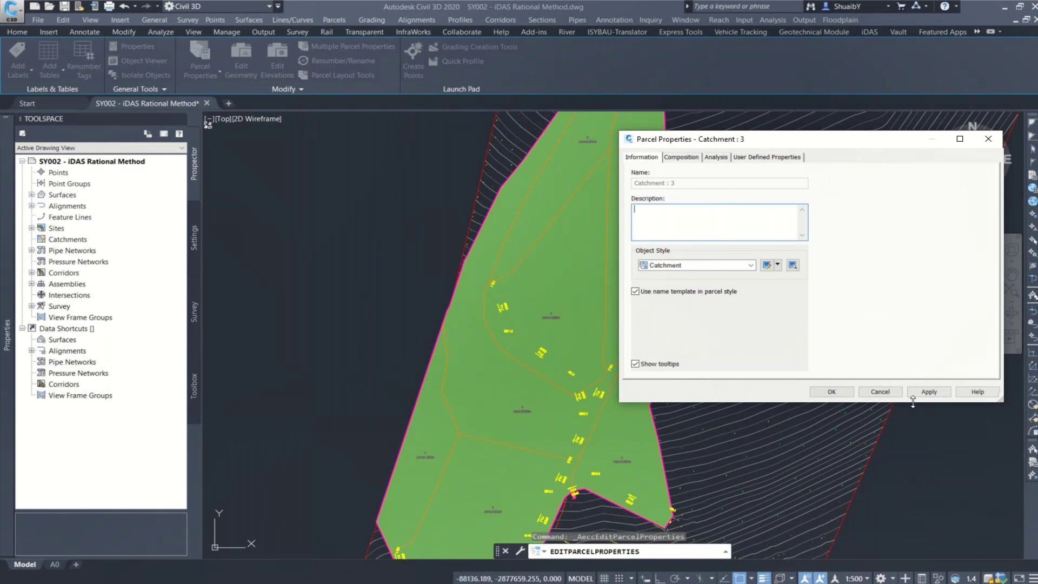
left_click(938, 395)
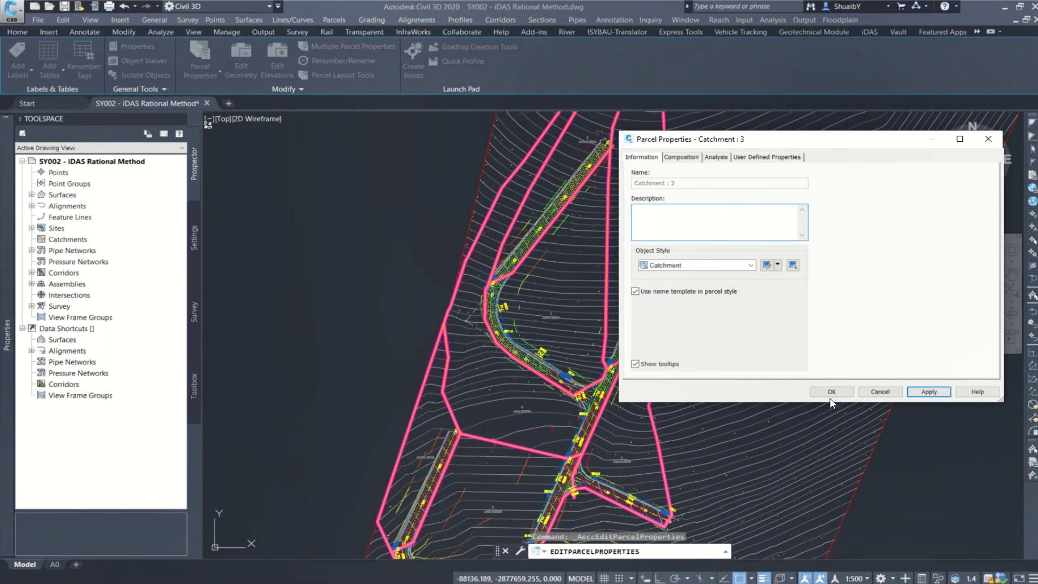
left_click(831, 393)
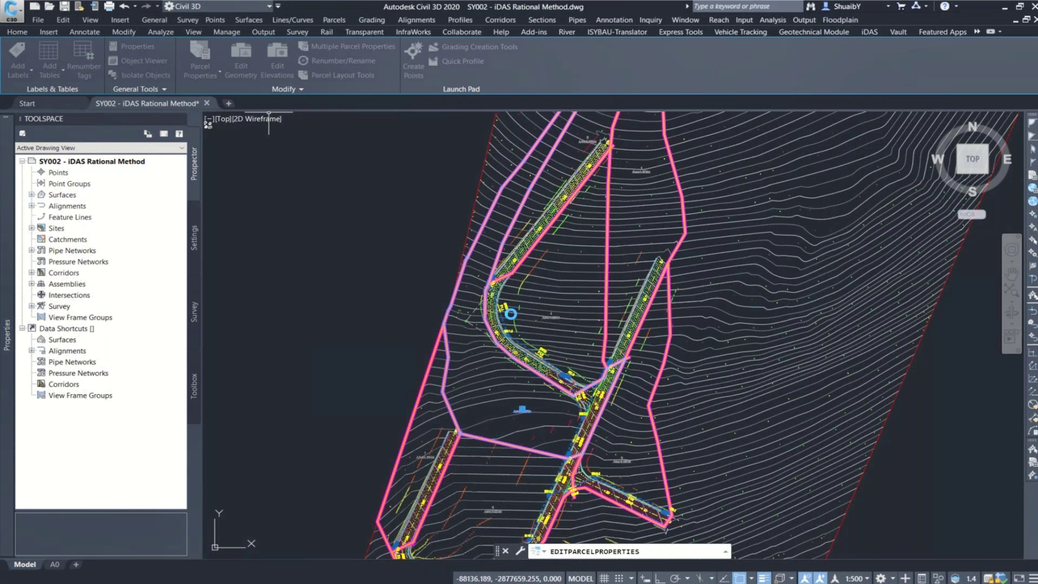
Check the parcels in the drawing and examine the list of catchment parcels under Site 1, leaving the Sites collection collapsed
scroll(552, 317, "up", 3)
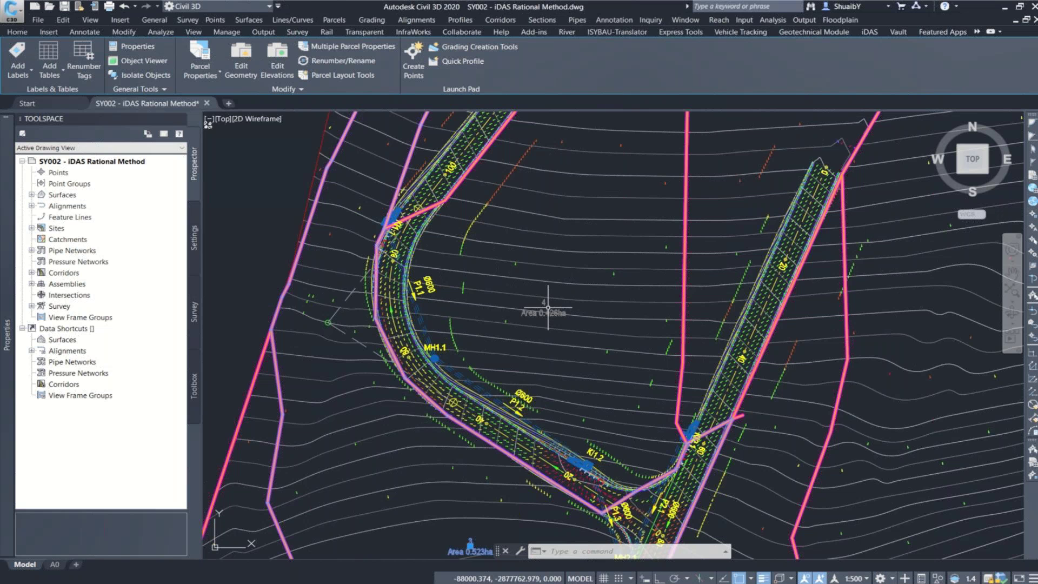
scroll(546, 303, "down", 3)
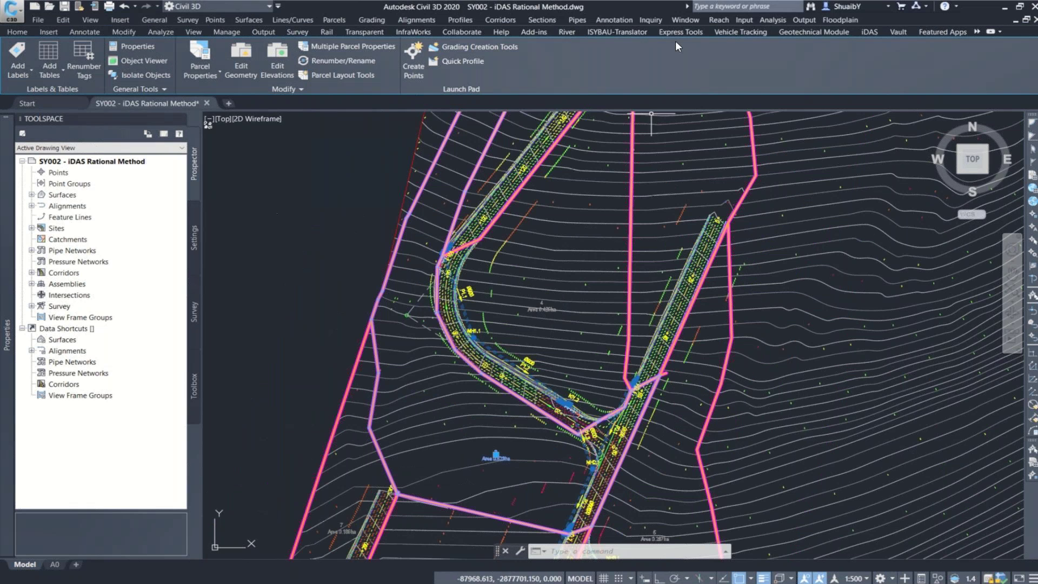
left_click(870, 32)
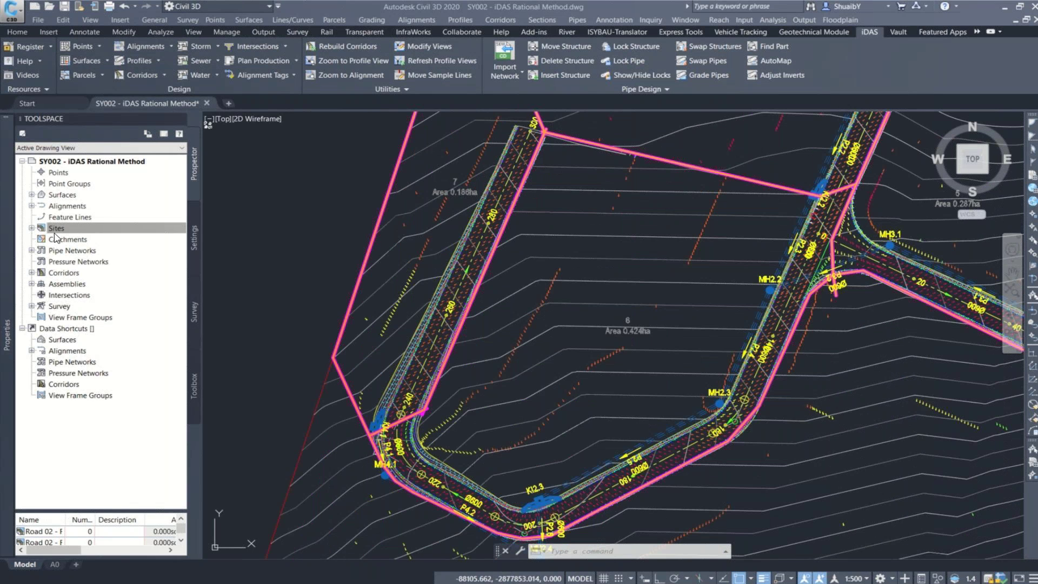
left_click(54, 232)
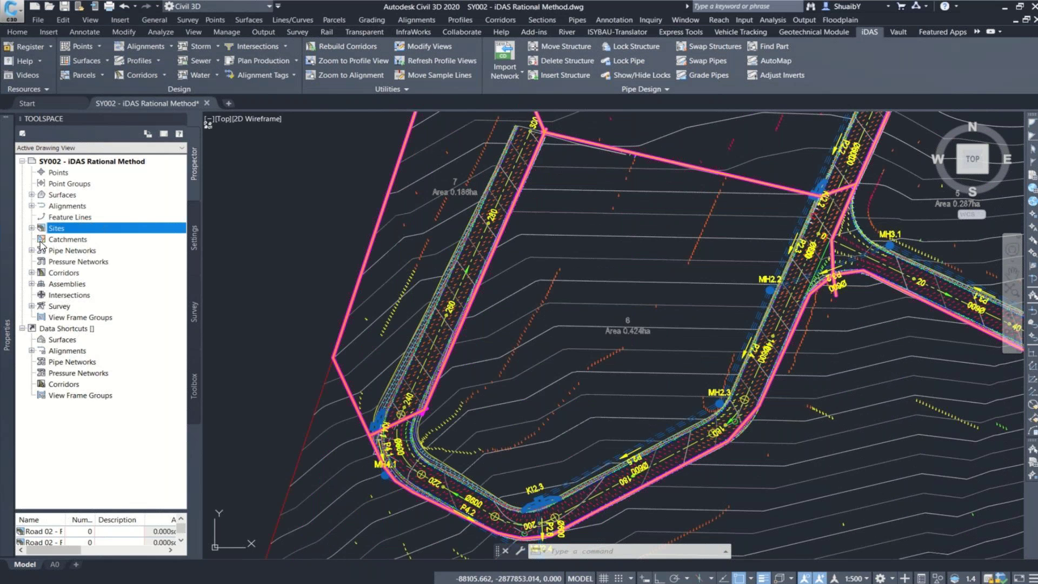
key("Right")
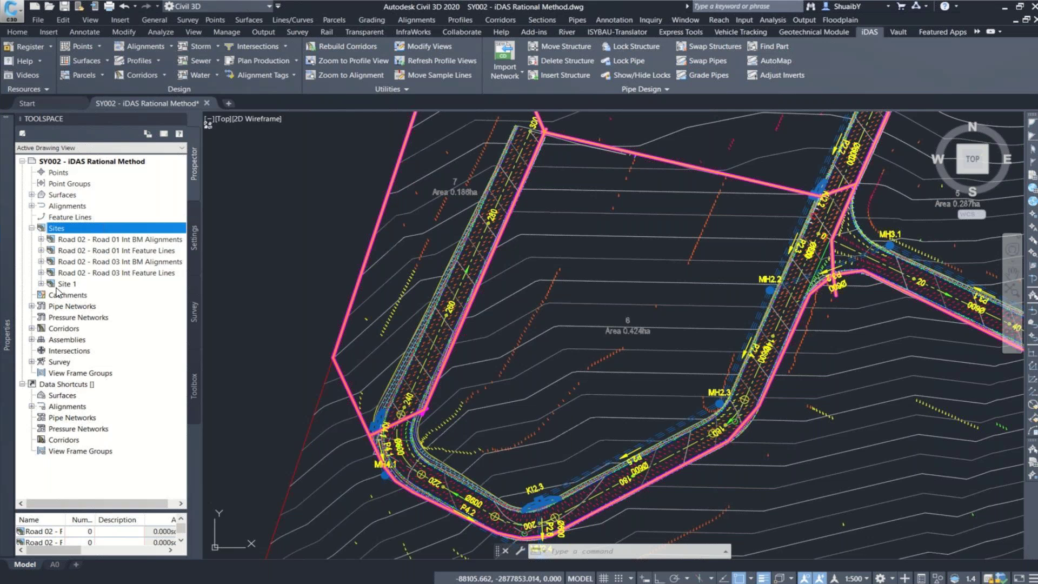
left_click(42, 284)
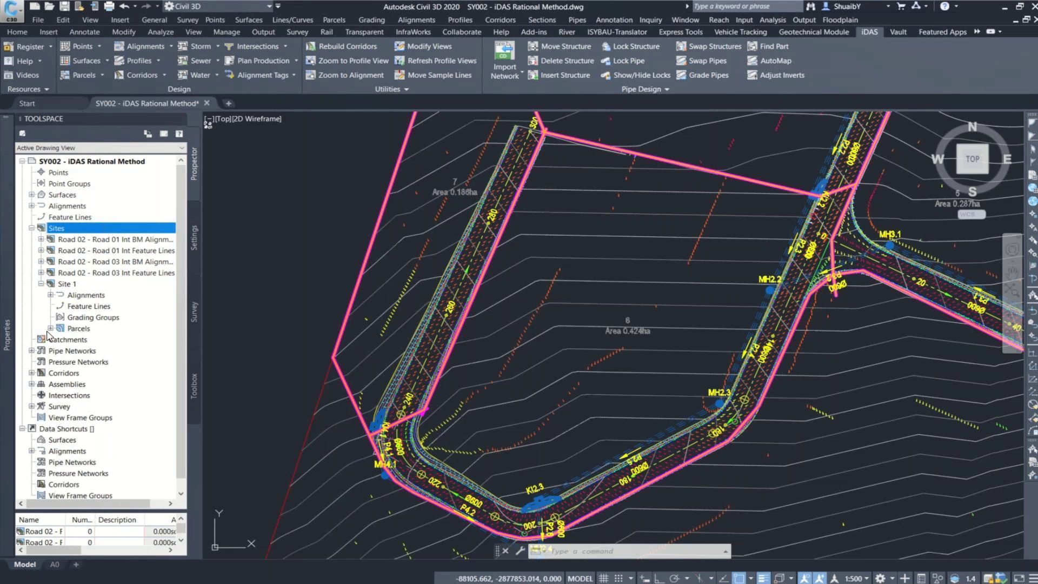
left_click(51, 328)
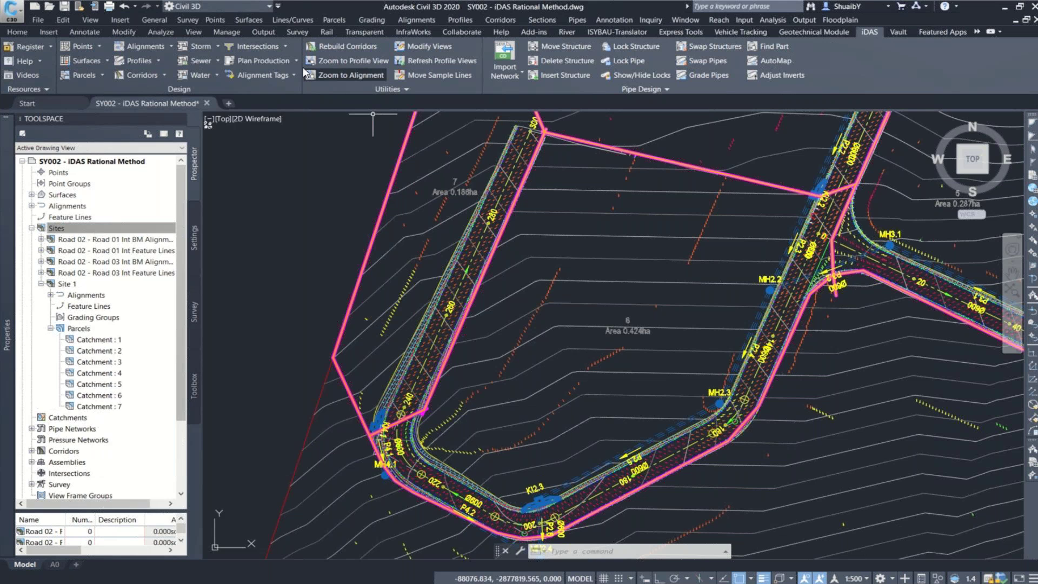
left_click(32, 228)
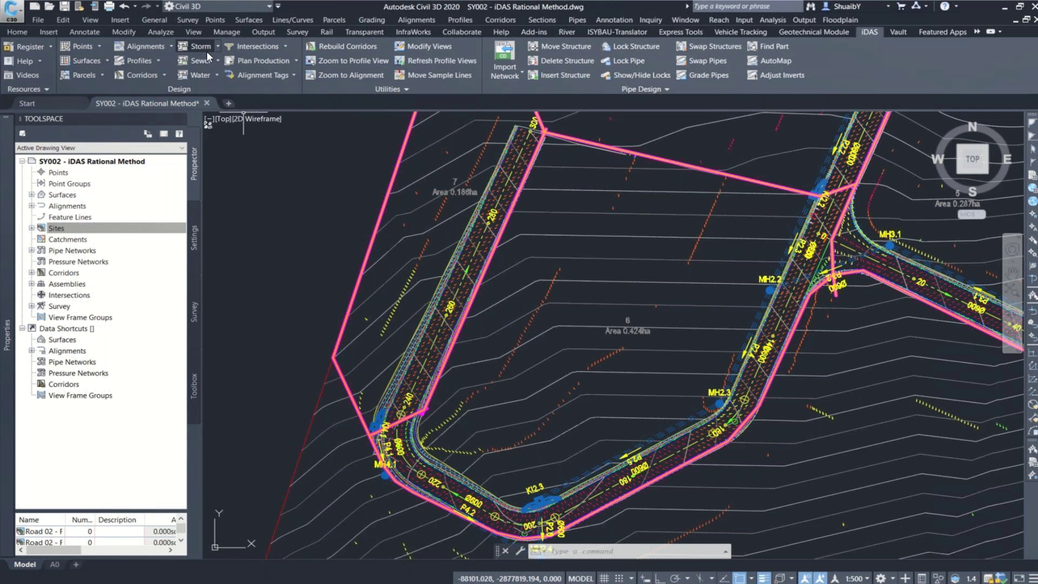
Open the Storm Water Manager for the Stormwater Network, sort its catchments by number and select Catchment : 1
left_click(206, 51)
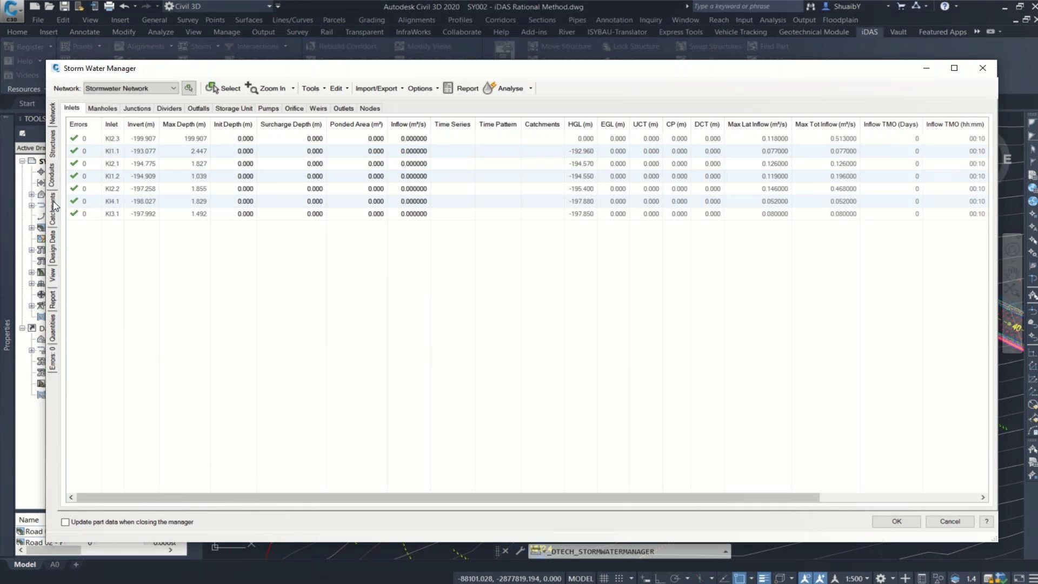
left_click(53, 206)
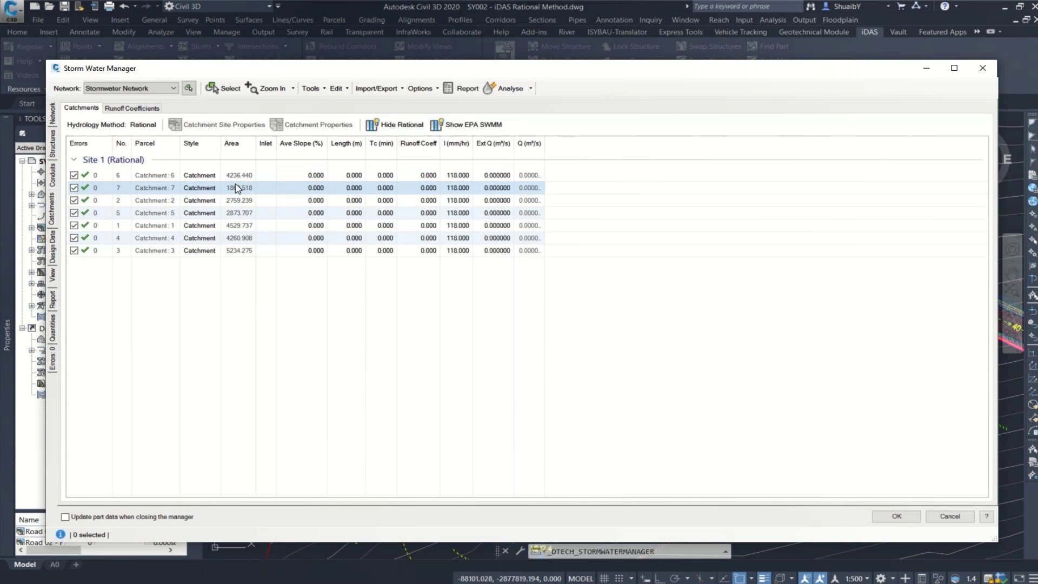
left_click(120, 144)
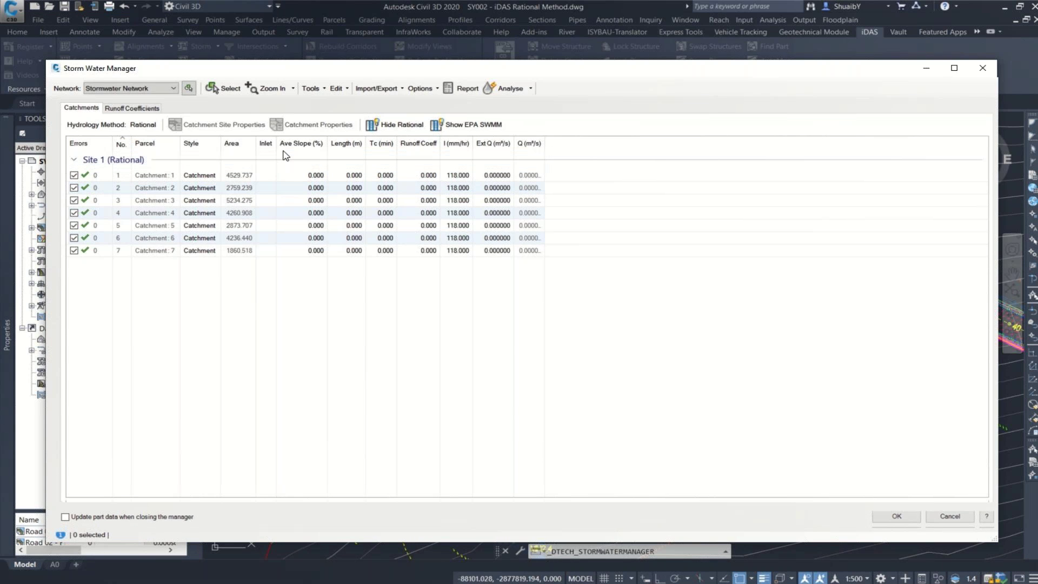
left_click(272, 179)
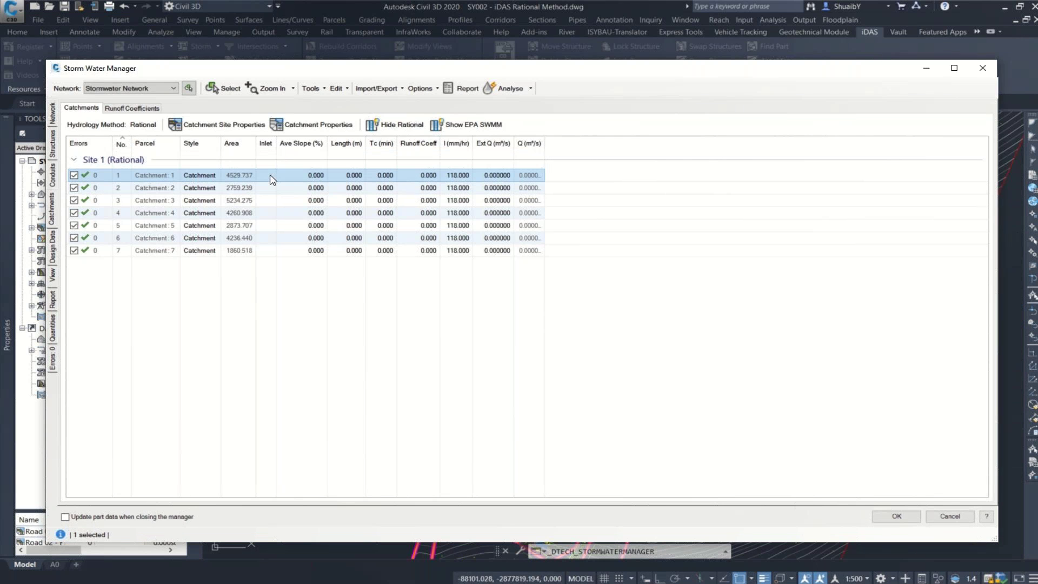
Review the network's inlet structures and pipes in the Storm Water Manager, and return to Catchment : 1 in the catchments table
left_click(53, 118)
left_click(52, 145)
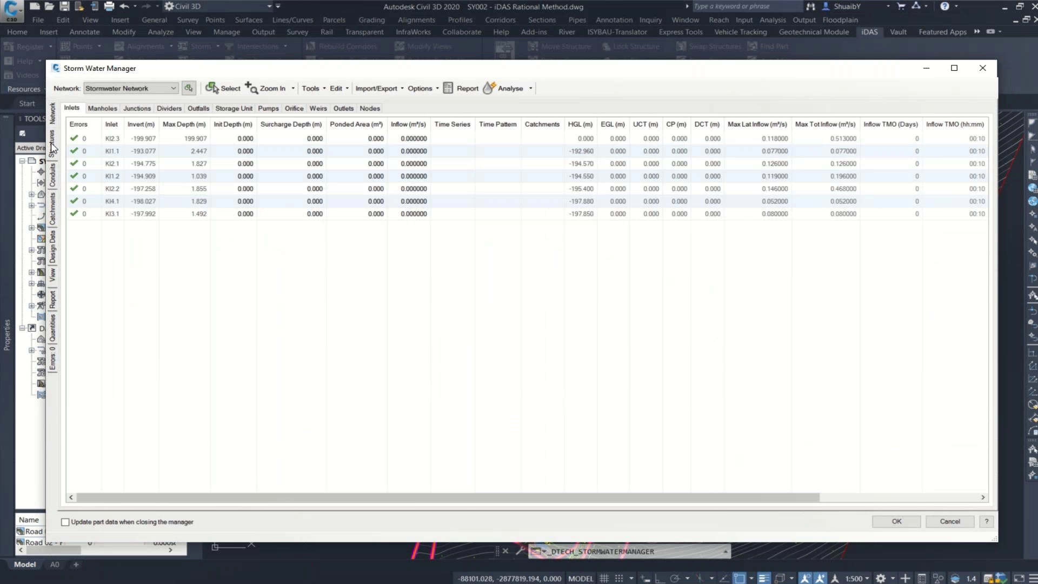
left_click(53, 174)
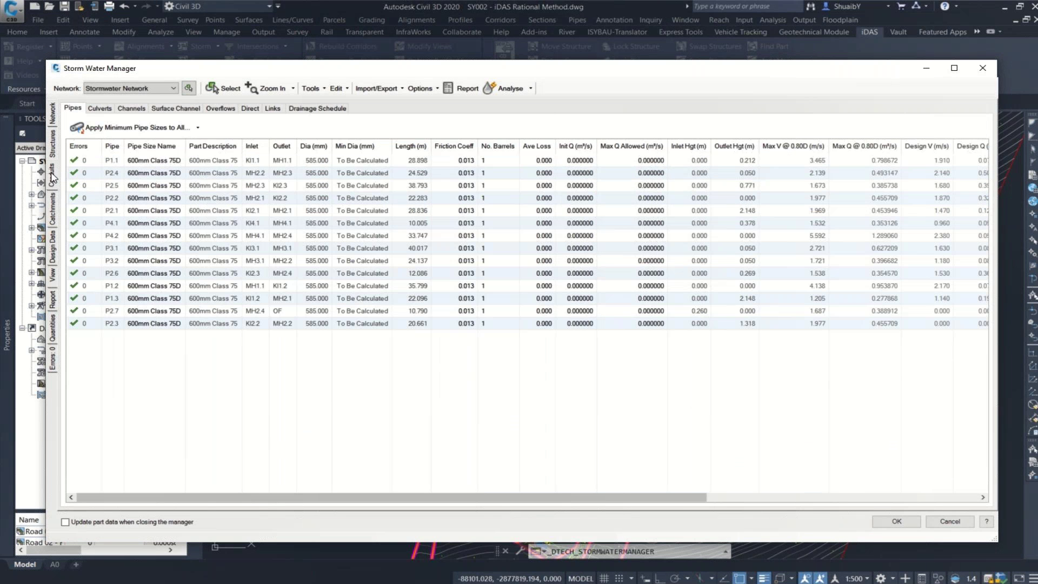
left_click(53, 209)
left_click(316, 177)
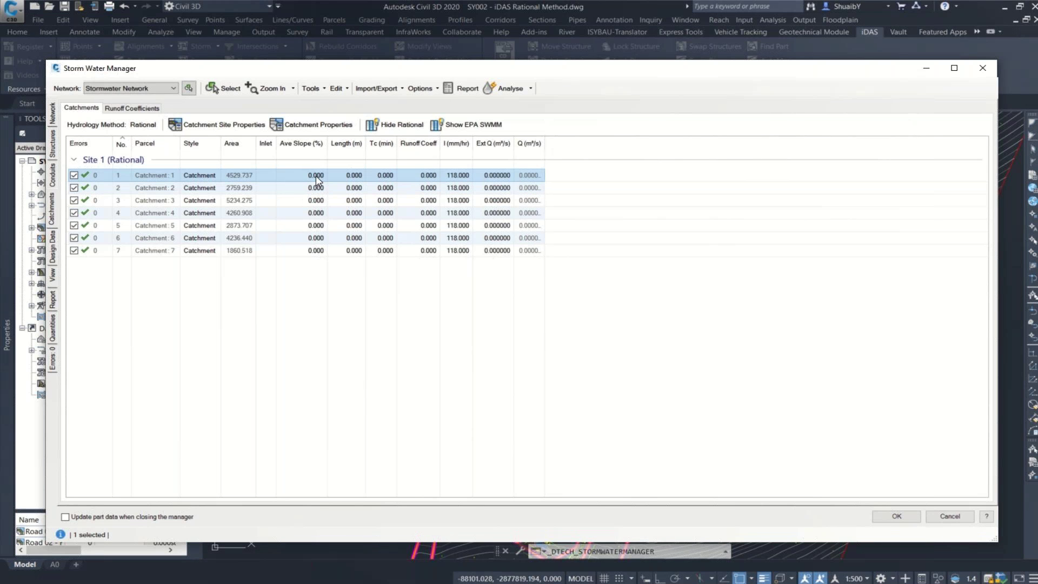
Examine the EPA SWMM display option and the slope and inlet choices offered for Catchment : 1
left_click(486, 126)
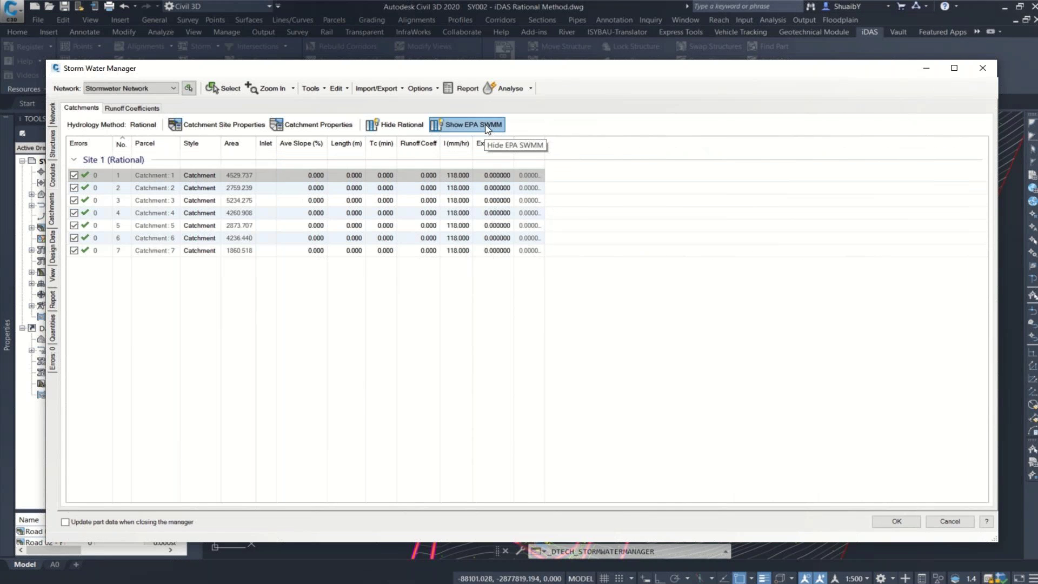
left_click(285, 176)
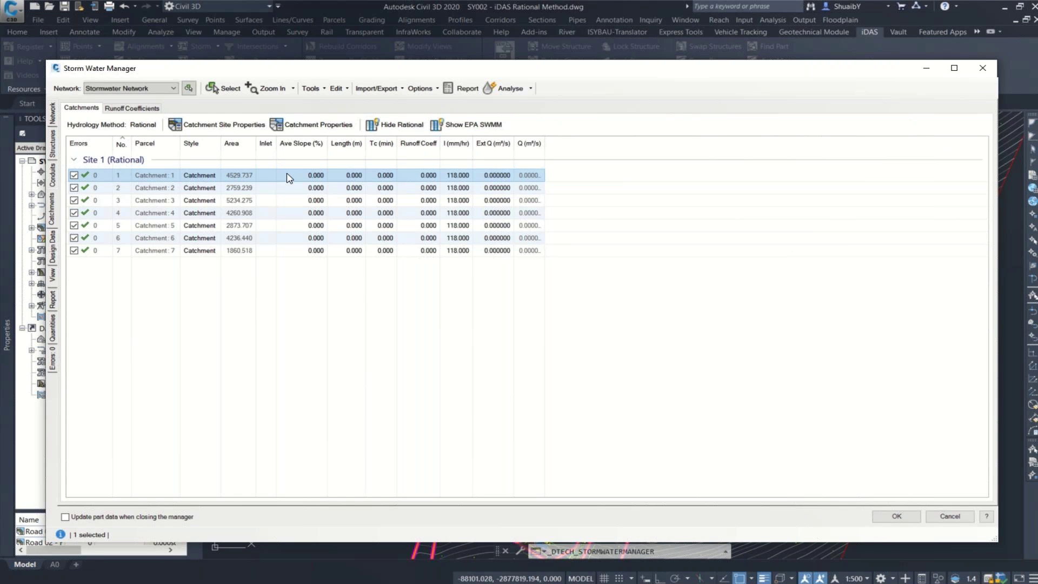
left_click(290, 176)
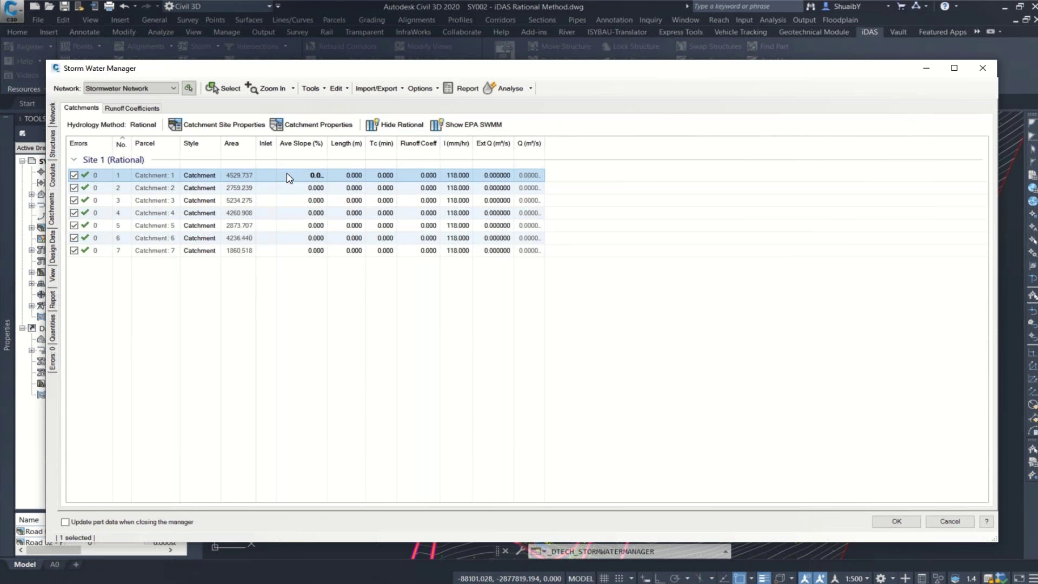
right_click(289, 178)
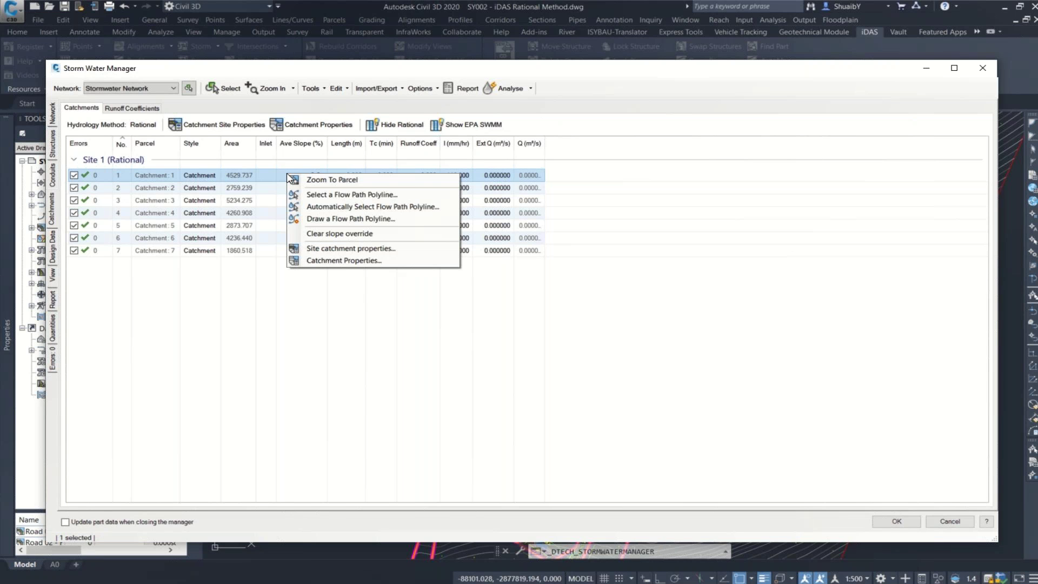
left_click(266, 176)
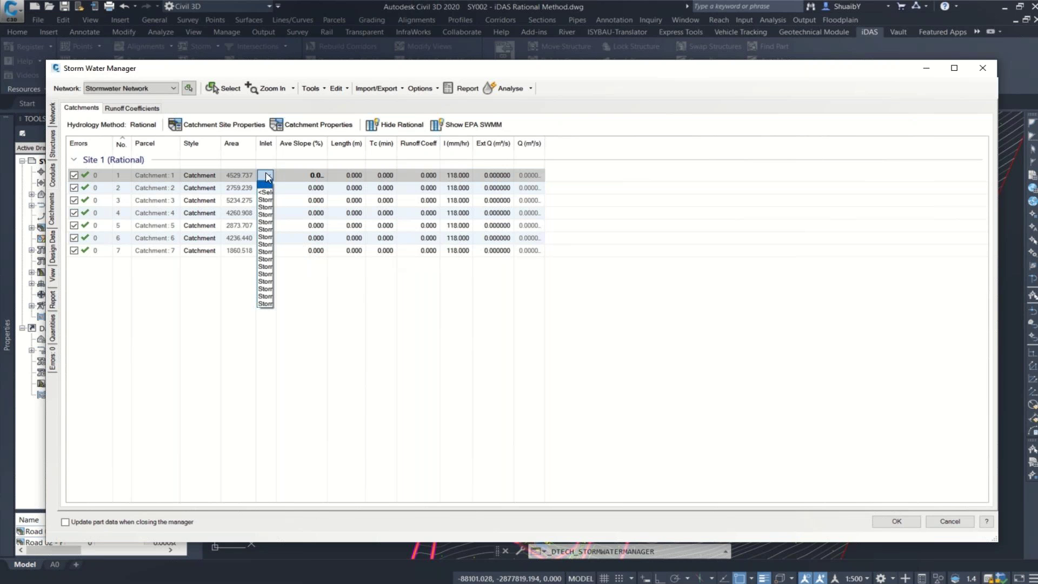
Widen the Inlet column to fit its contents and shrink the Storm Water Manager window to expose the drawing
left_click(275, 141)
double_click(275, 141)
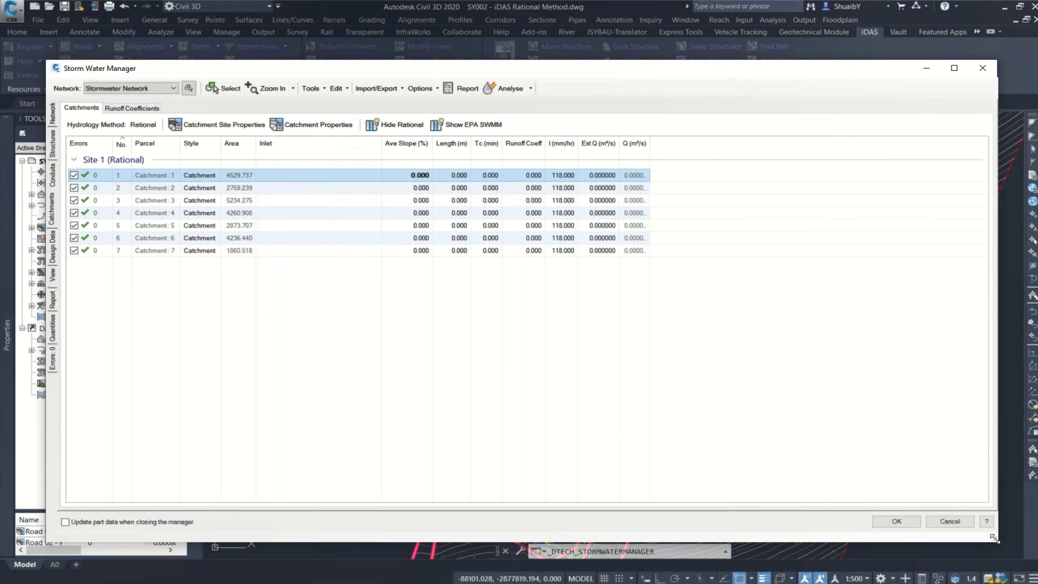
left_click_drag(993, 537, 655, 255)
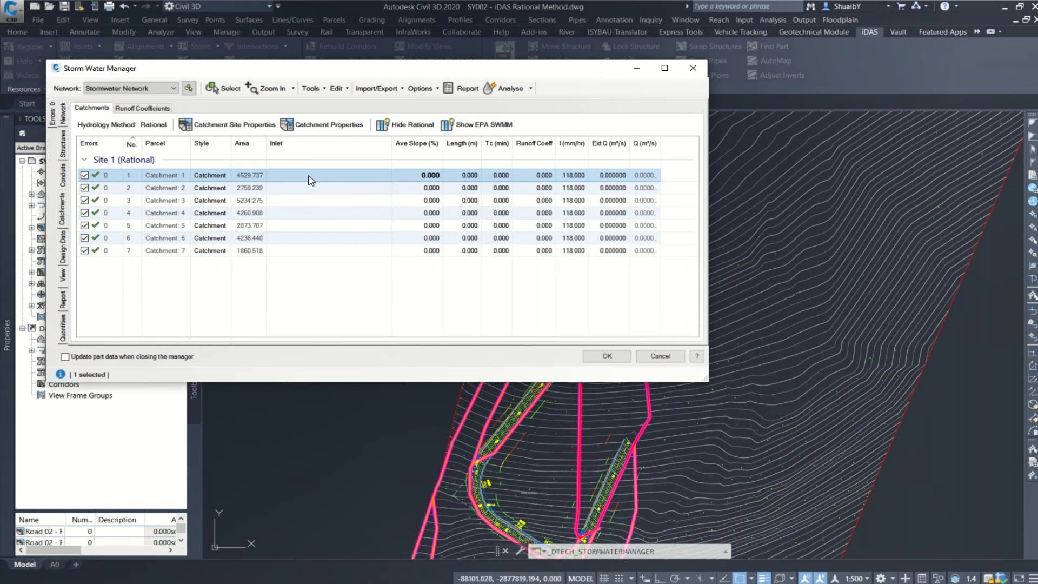
Step through the catchments in the table to locate their parcels in the drawing, finishing on Catchment : 1
left_click(227, 188)
left_click(215, 200)
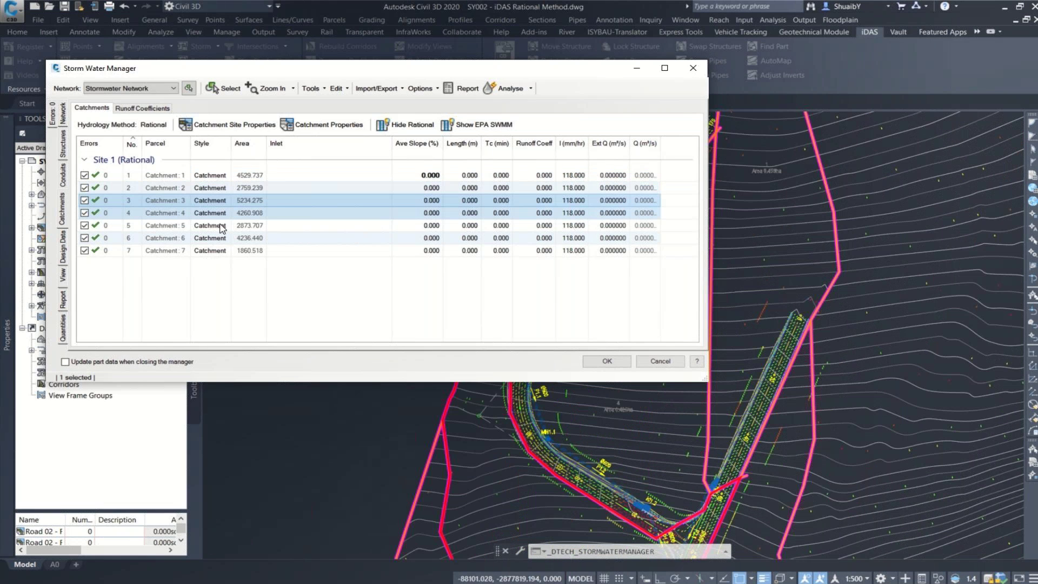
left_click(221, 226)
left_click(220, 250)
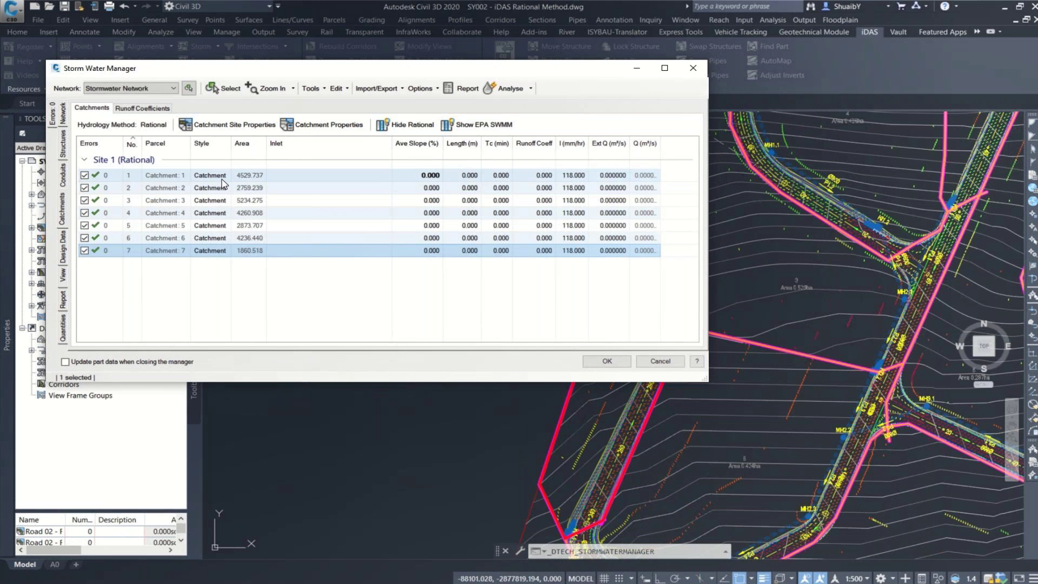
left_click(325, 178)
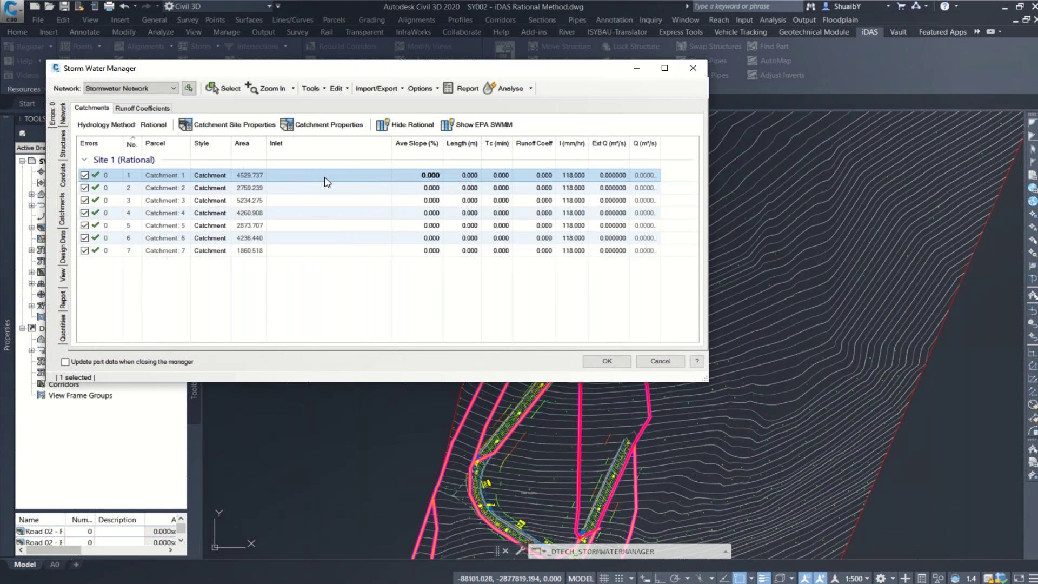
right_click(326, 181)
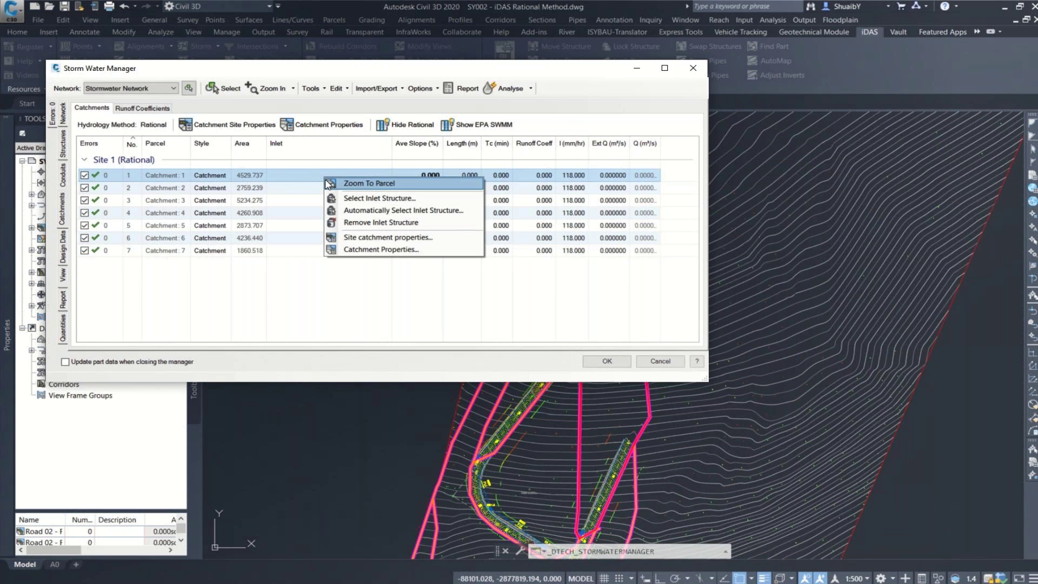
left_click(379, 198)
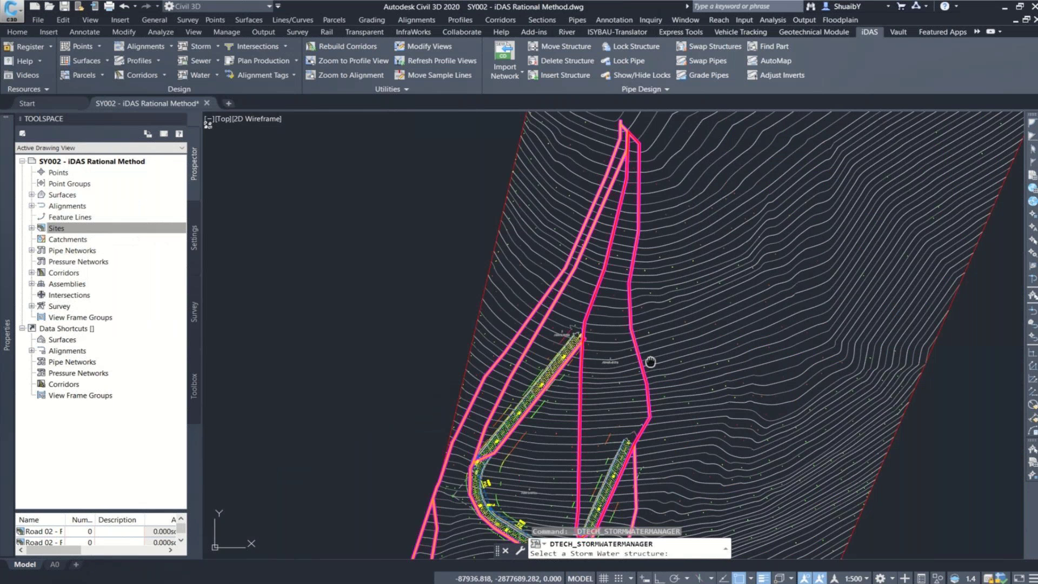
middle_click_drag(650, 362, 651, 229)
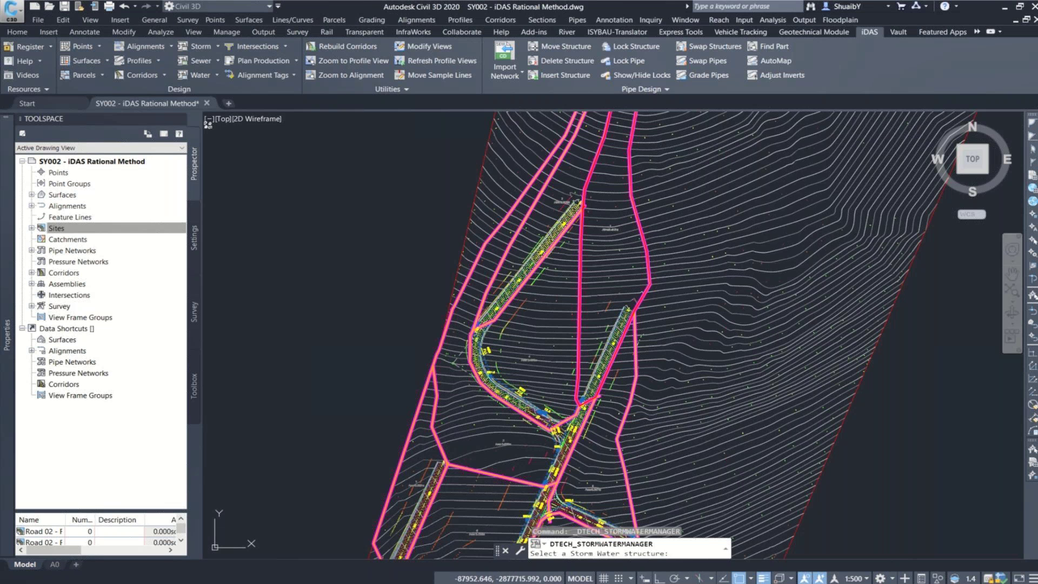
key("Escape")
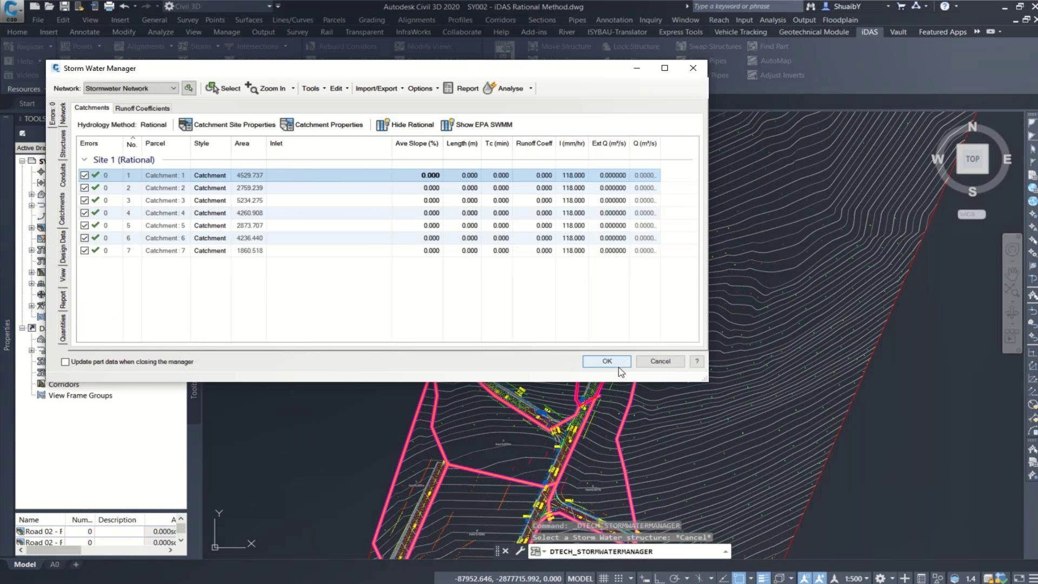
Close the Storm Water Manager, keeping its data, and freeze the ACAD - Catchments layer
left_click(619, 364)
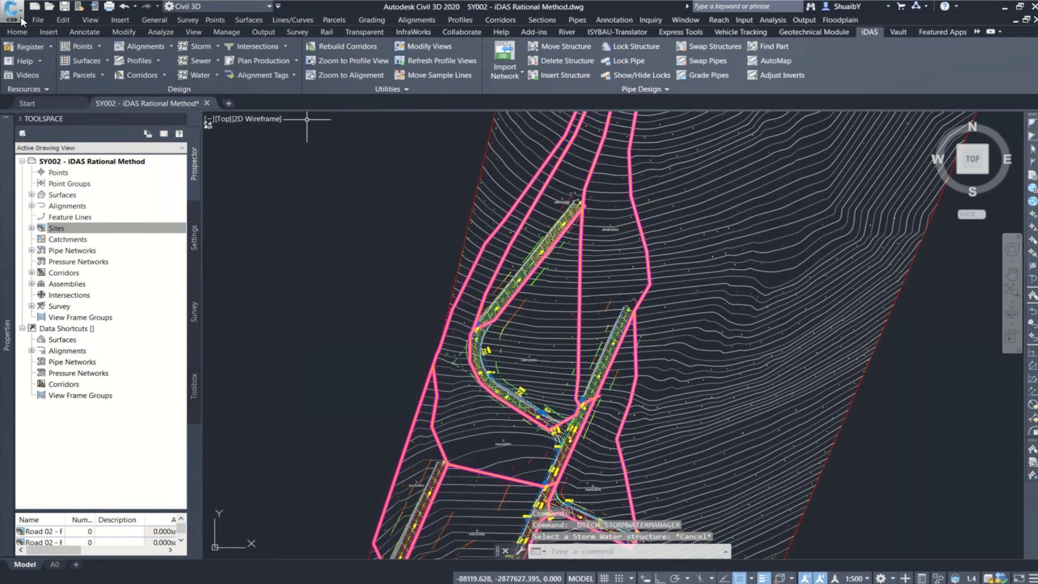
left_click(17, 32)
left_click(781, 48)
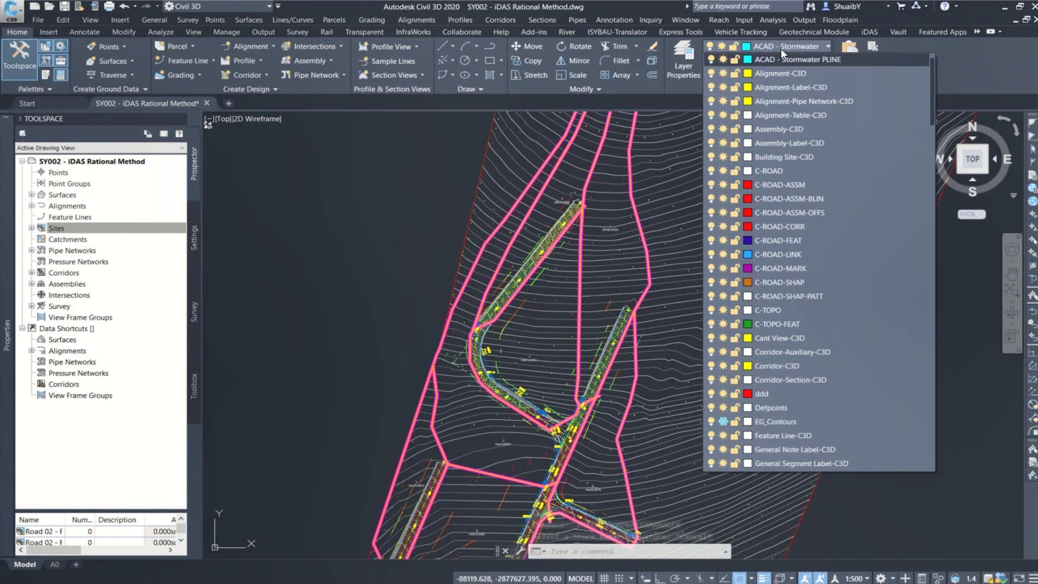
scroll(746, 91, "up", 1)
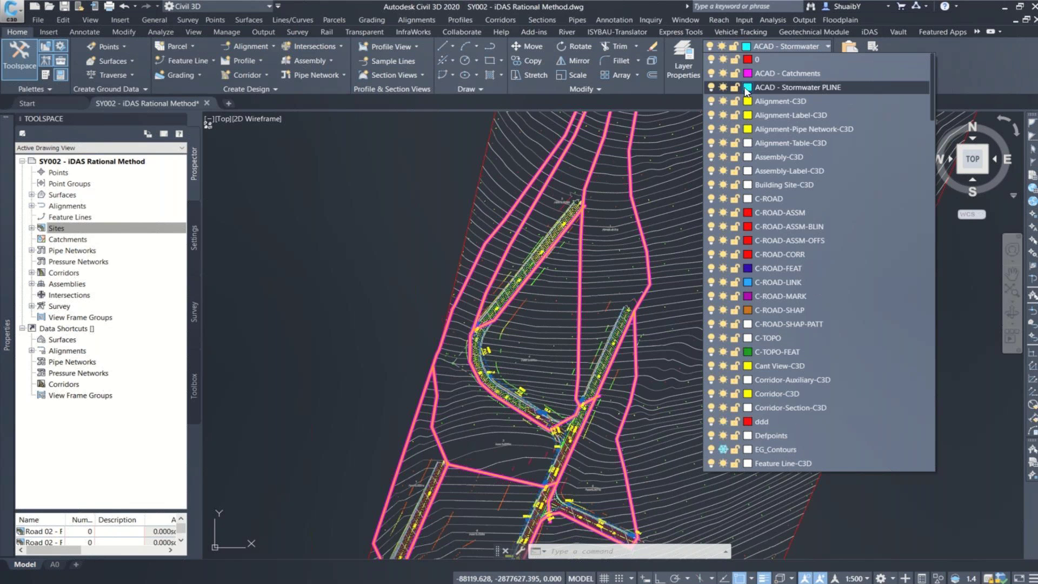
left_click(723, 73)
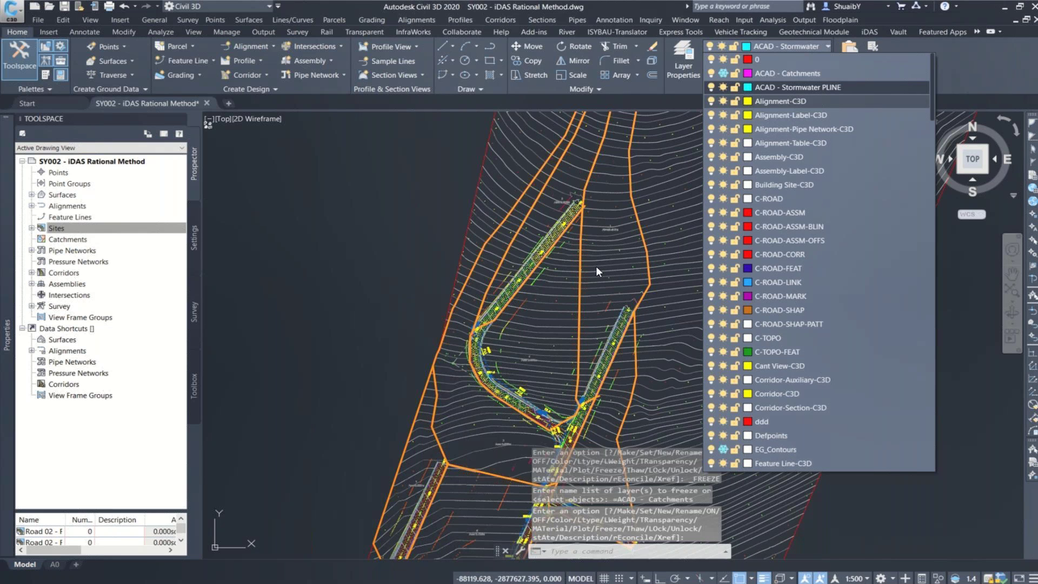
left_click(596, 266)
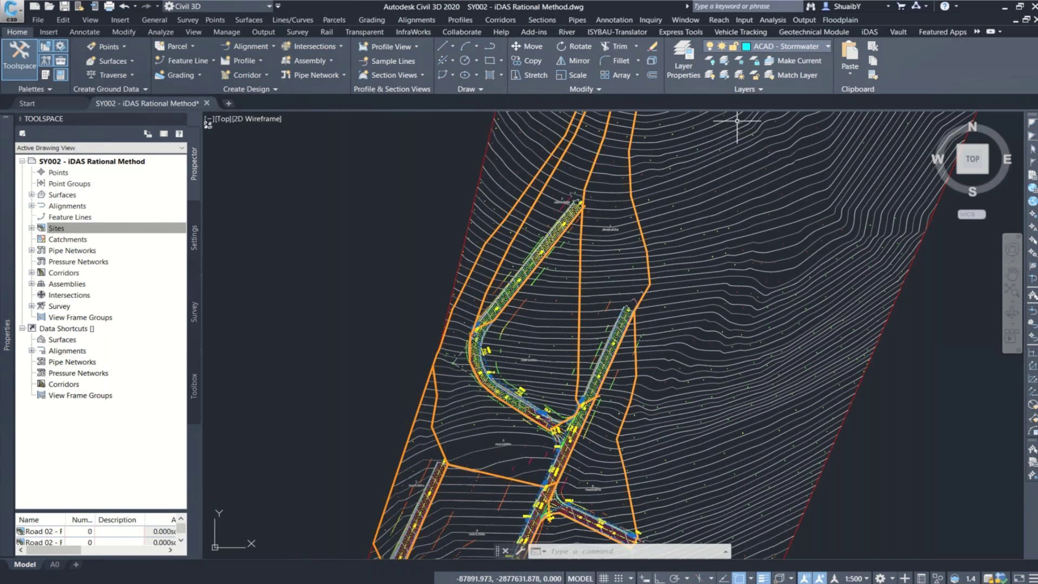
Reopen the Storm Water Manager, sort the conduits' pipes table by length, and widen the Friction Coeff column
left_click(876, 33)
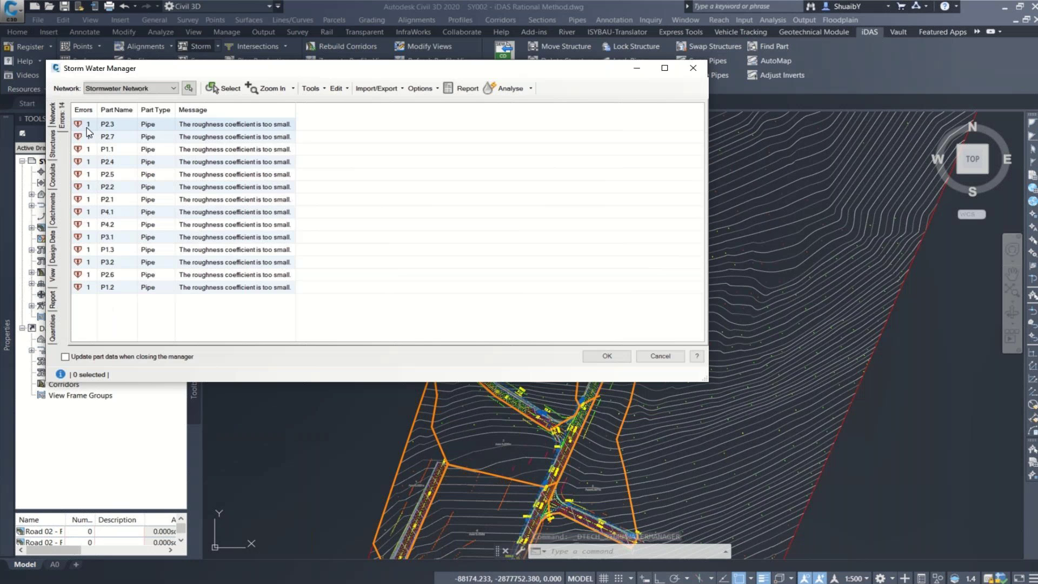
left_click(53, 175)
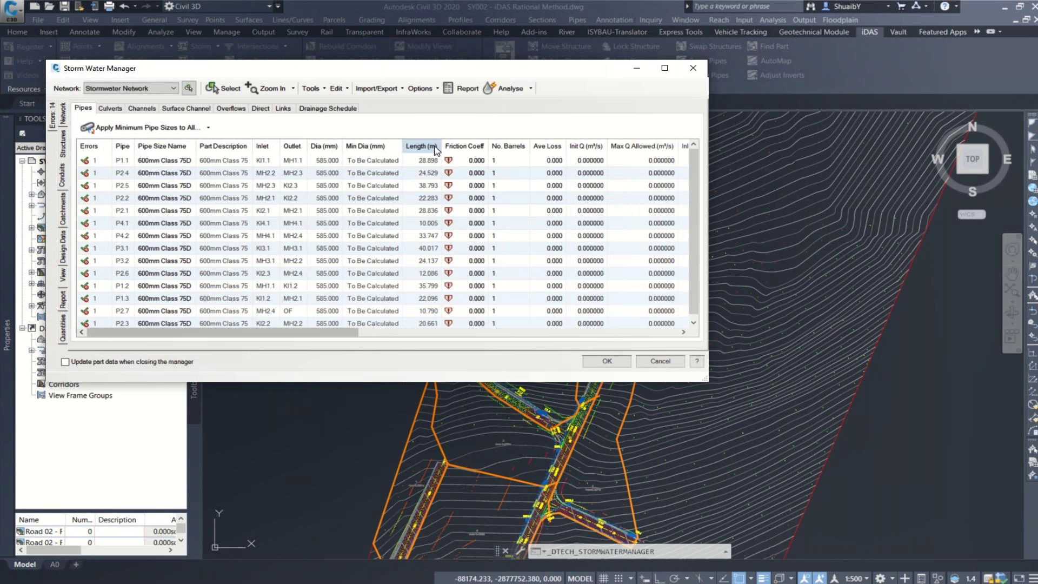
left_click(435, 147)
left_click_drag(491, 146, 504, 147)
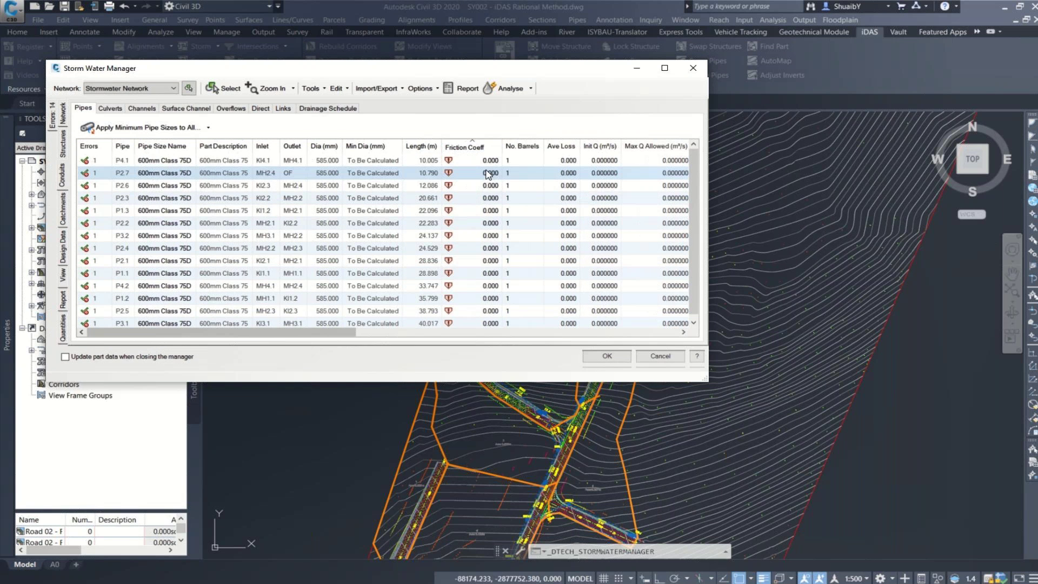
Fill the friction coefficient for all pipes with 0.013
right_click(463, 150)
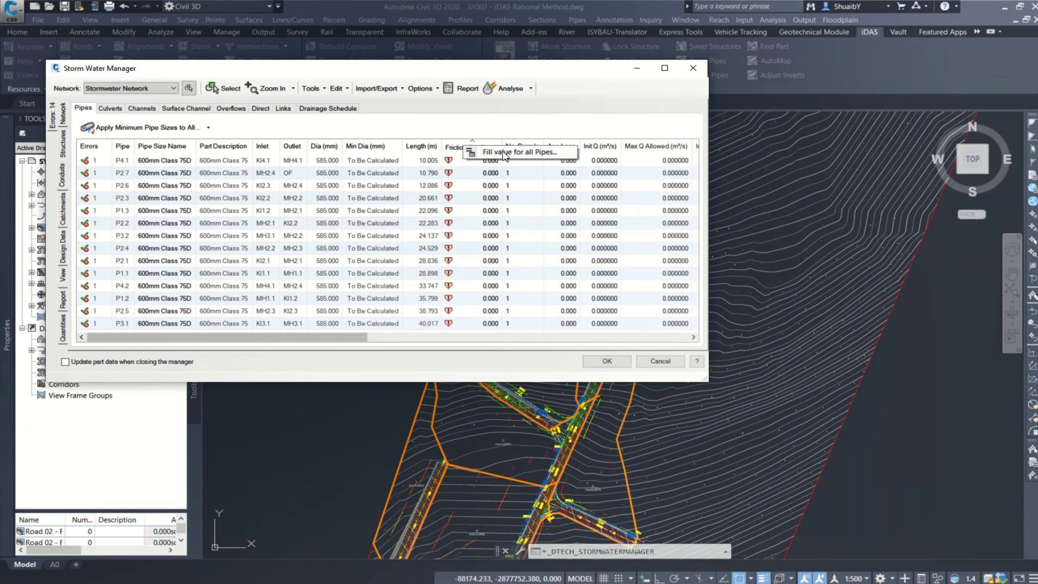
left_click(504, 153)
type("0.1")
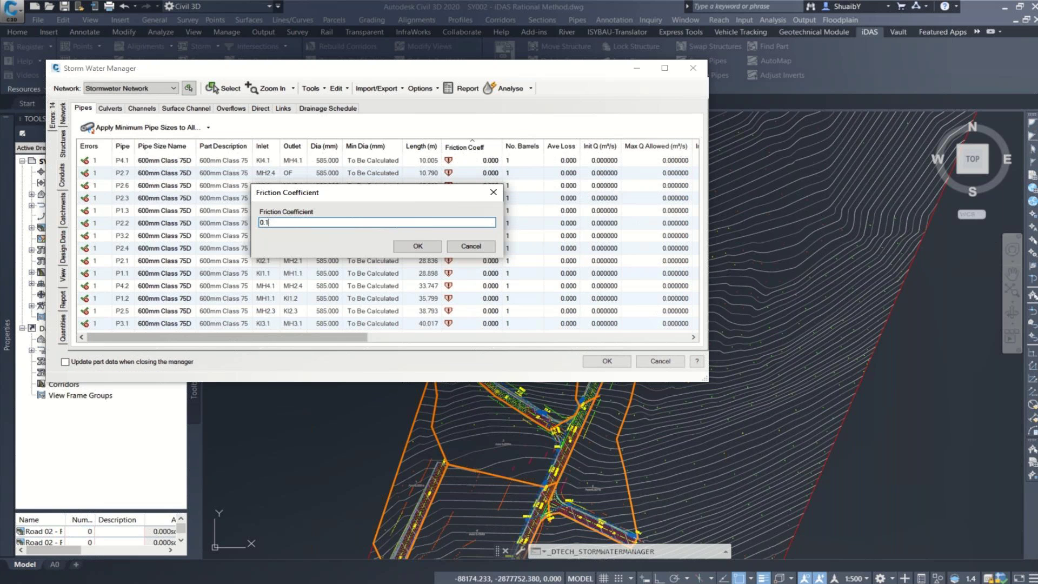
type("3")
key("BackSpace")
key("BackSpace")
type("013")
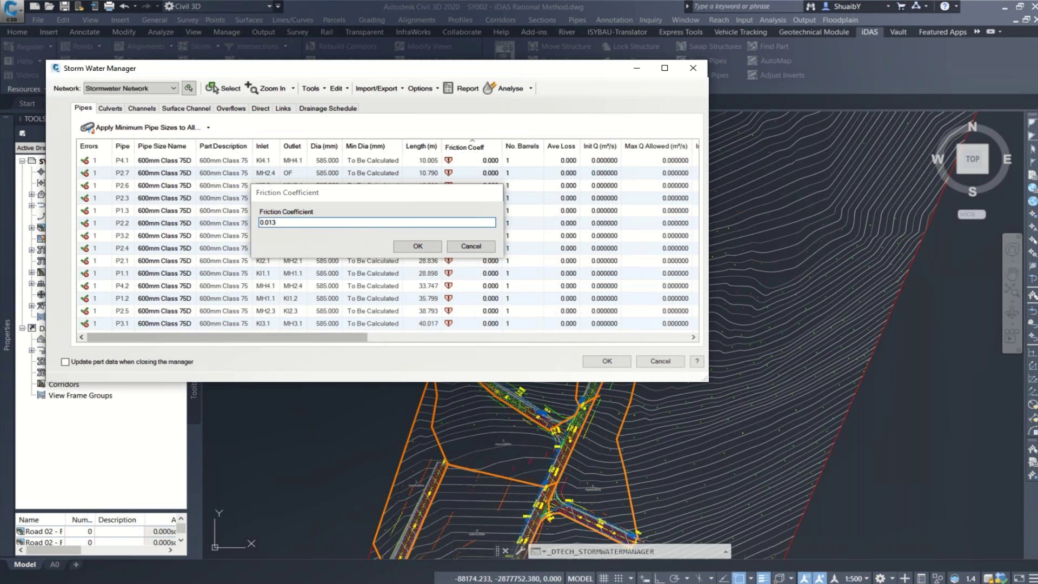
key("Return")
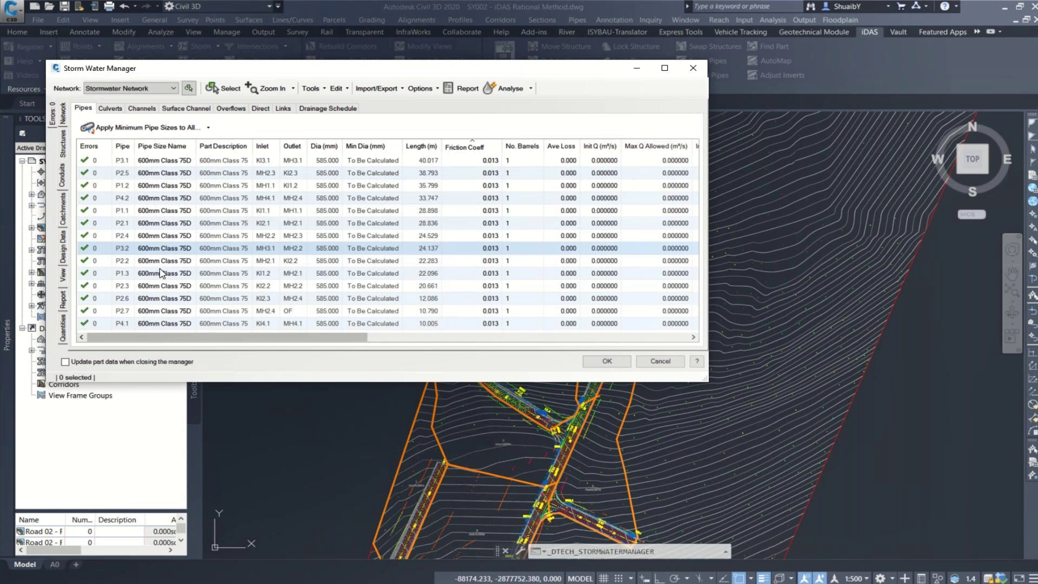
In the catchments table, assign structure KI2.3 in the drawing as the inlet of Catchment : 6
left_click(64, 208)
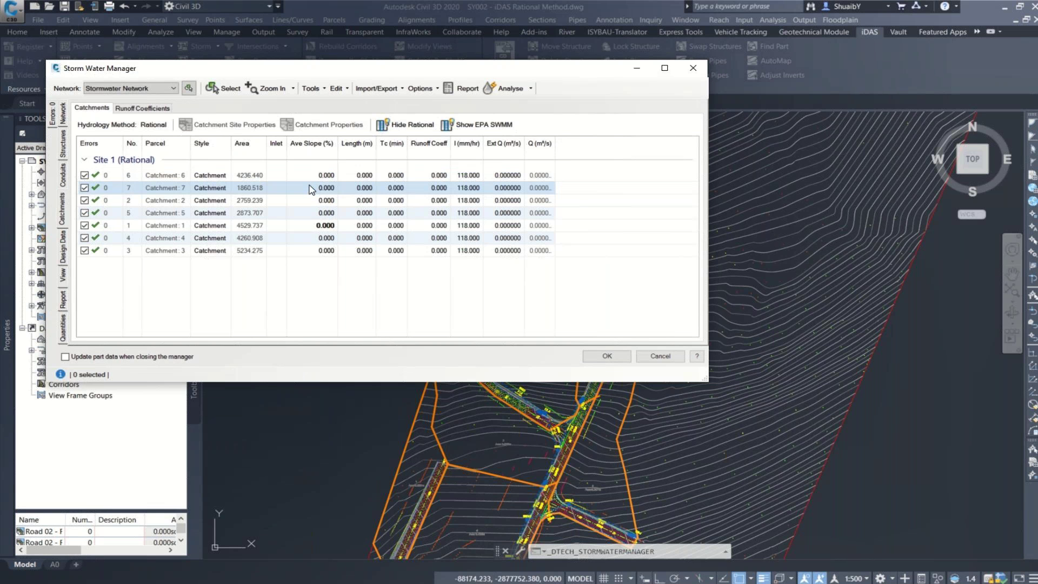
left_click(280, 178)
right_click(280, 175)
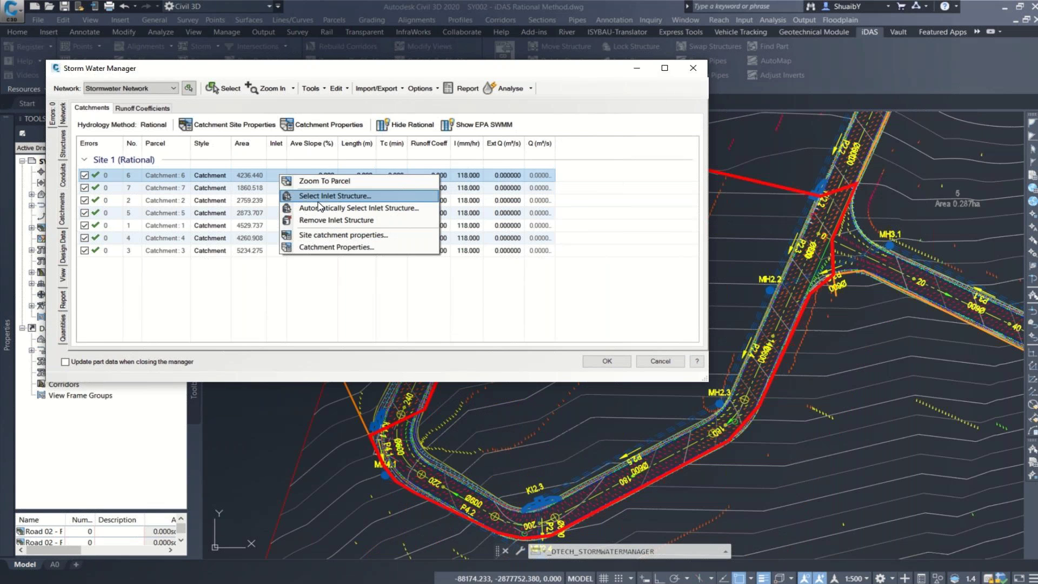
left_click(324, 196)
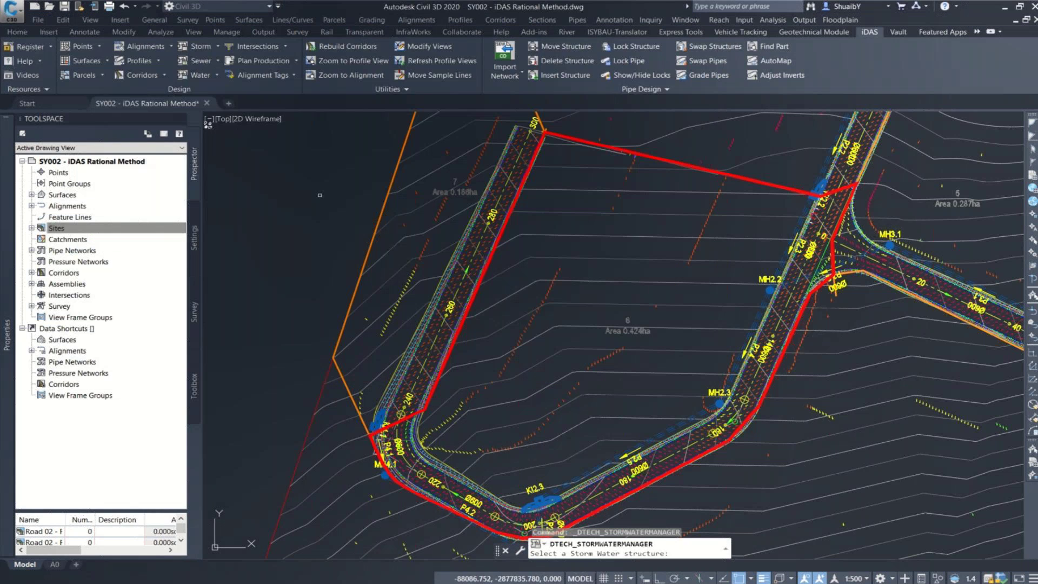
scroll(537, 511, "up", 6)
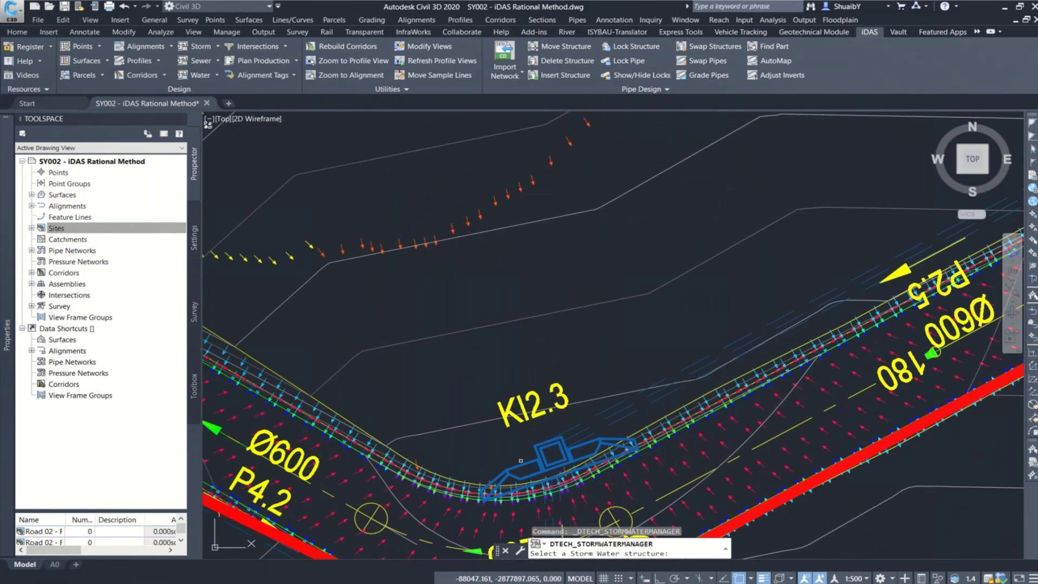
left_click(512, 467)
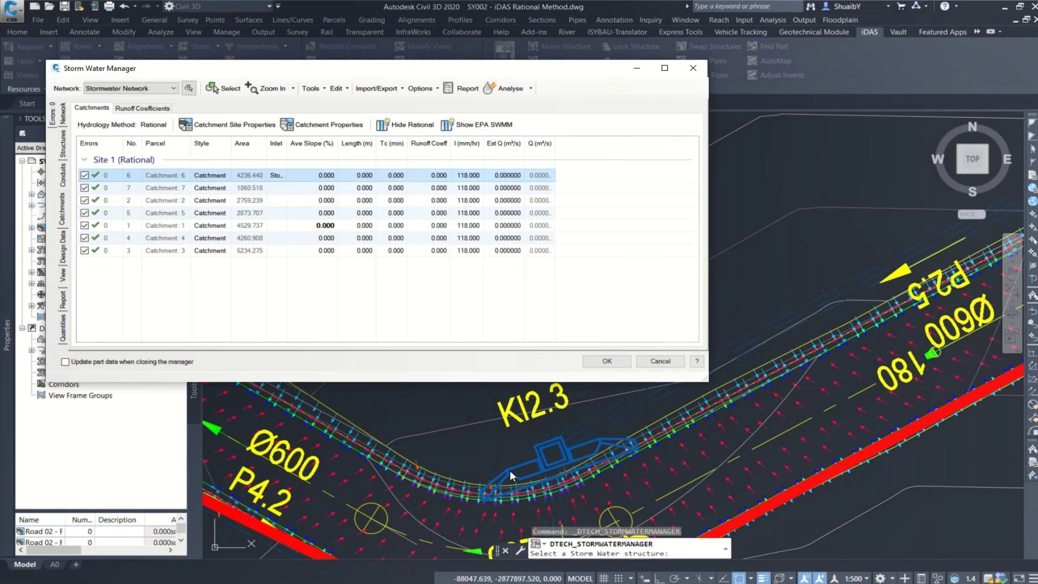
Fit the Inlet column to its contents and assign structure KI4.1 as the inlet of Catchment : 7
left_click(285, 191)
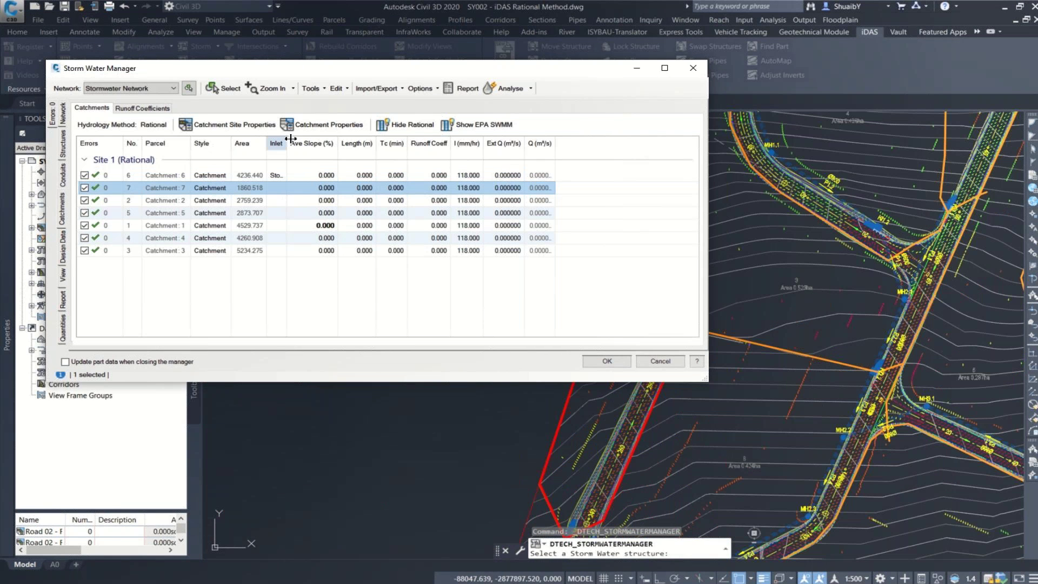
double_click(291, 139)
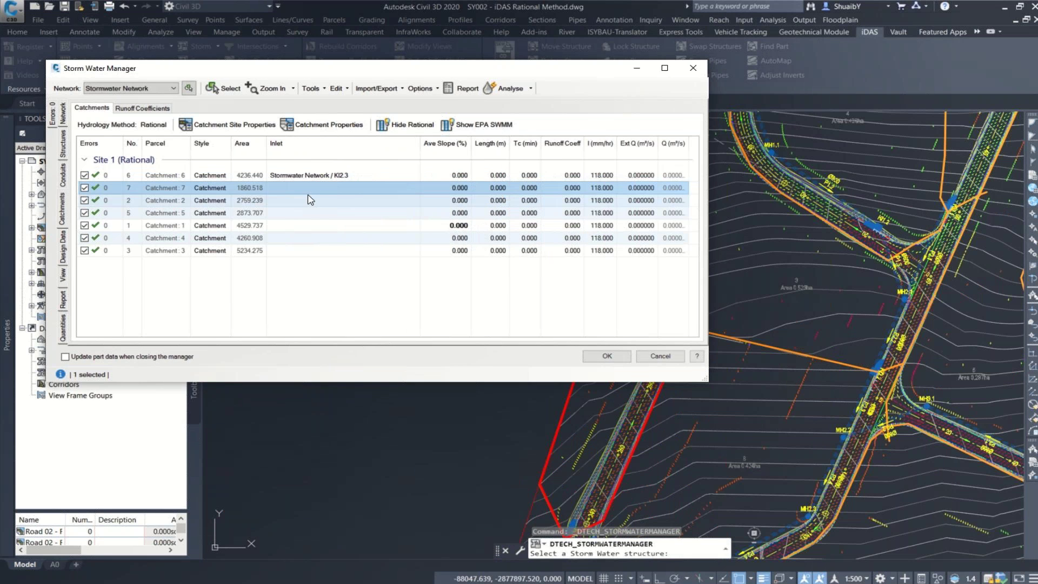
right_click(308, 188)
left_click(328, 208)
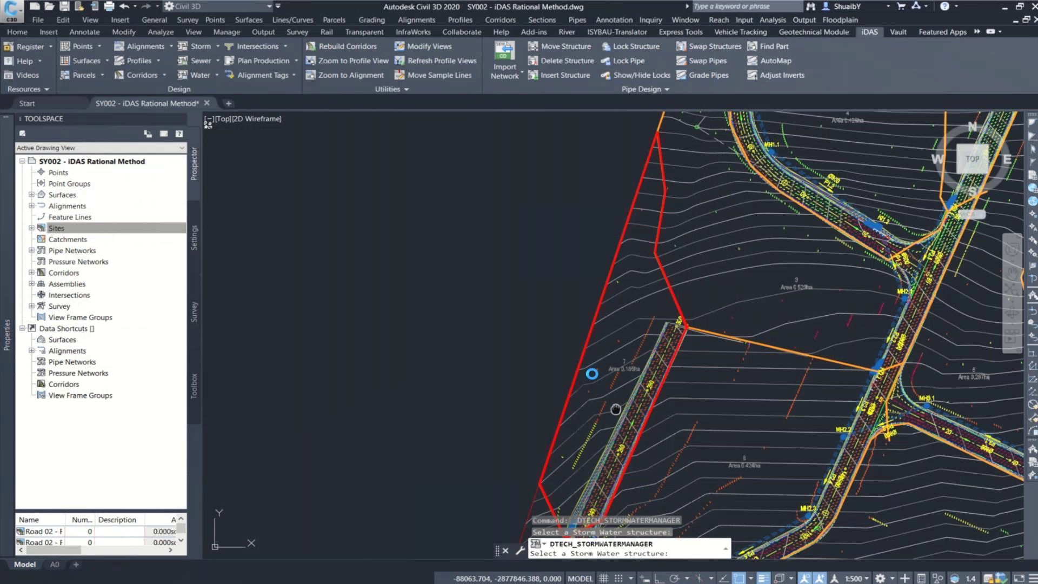
middle_click_drag(615, 410, 533, 387)
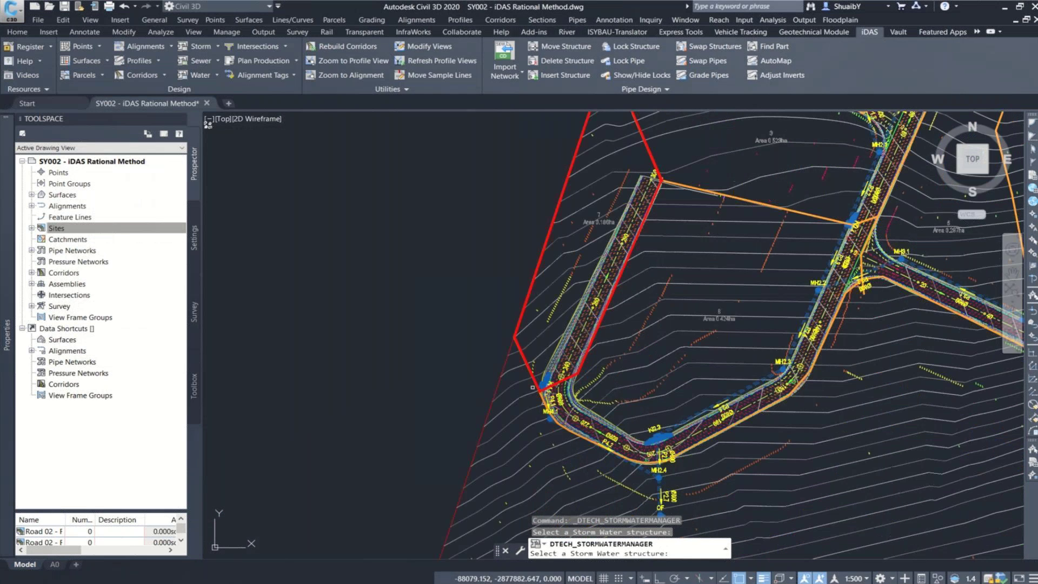
scroll(533, 387, "up", 5)
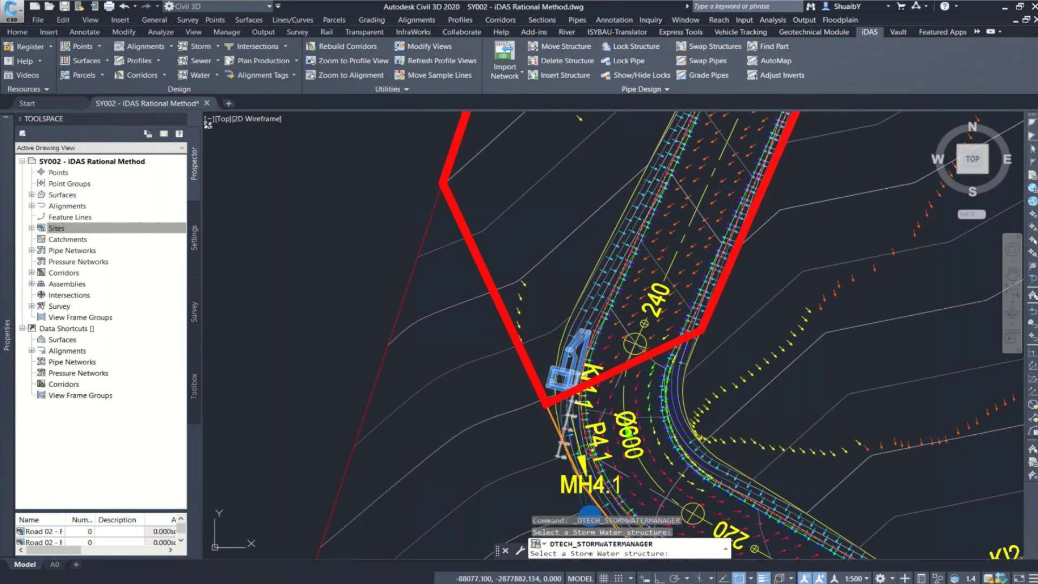
left_click(567, 367)
Assign structure KI1.1 in the drawing as the inlet of Catchment : 2
left_click(317, 204)
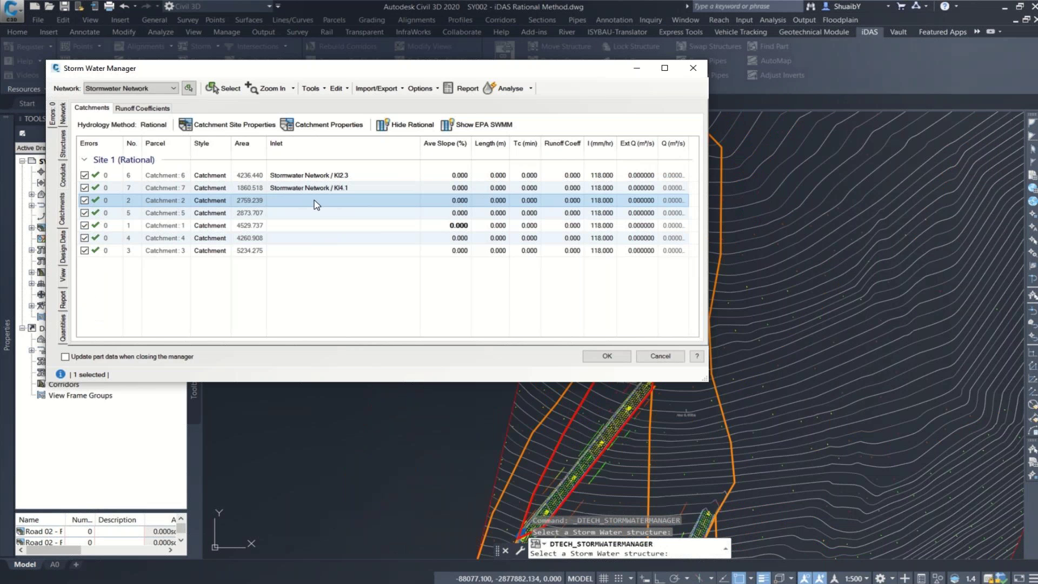
right_click(316, 203)
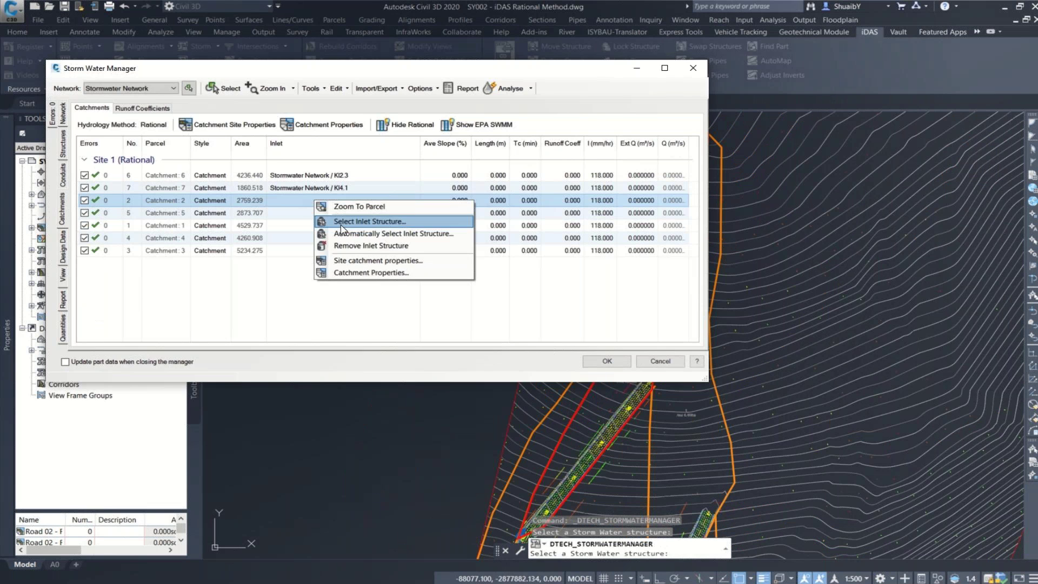
left_click(341, 225)
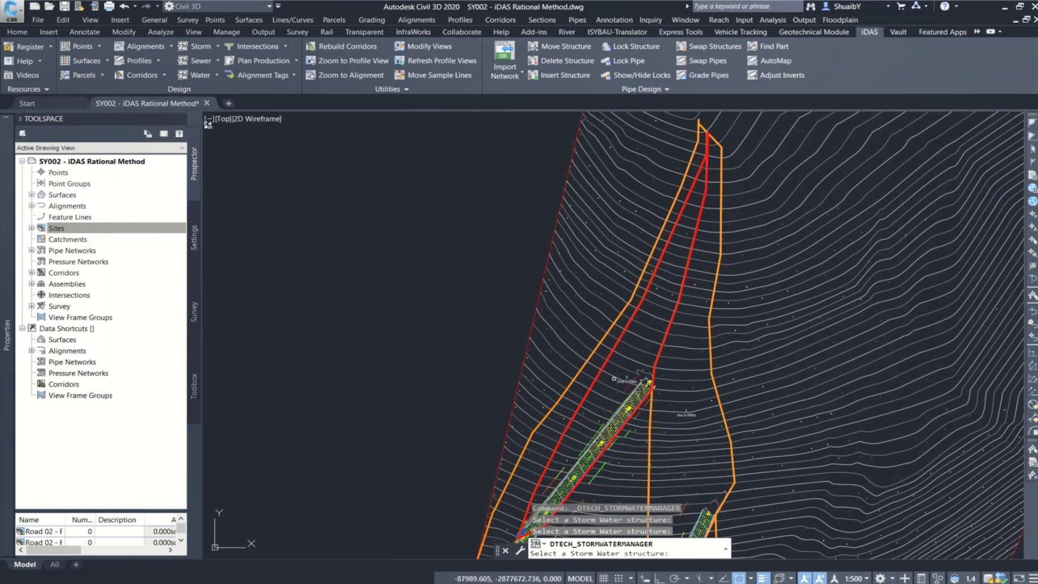
middle_click_drag(614, 379, 555, 180)
scroll(453, 329, "up", 6)
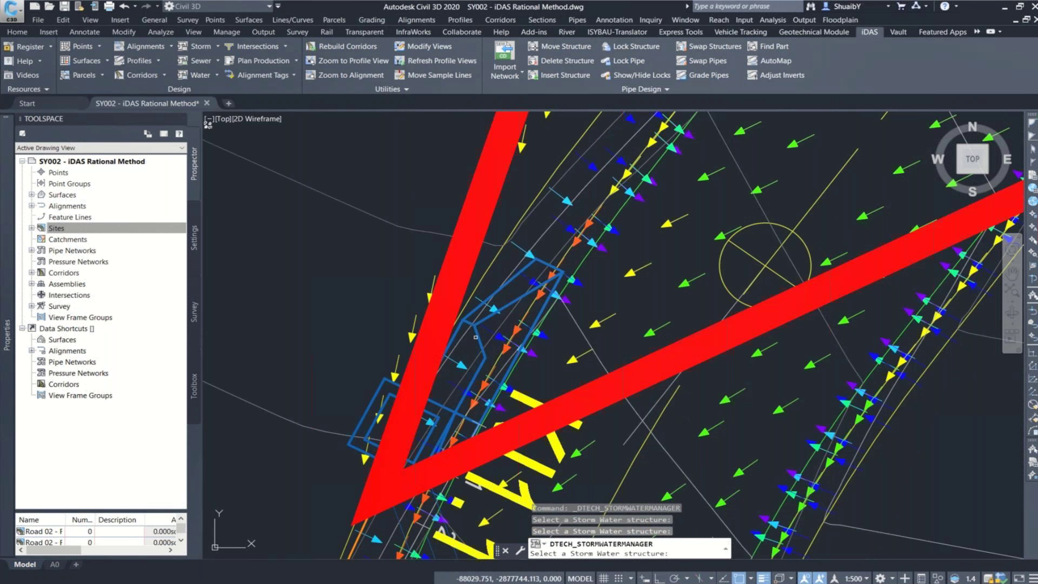
left_click(476, 337)
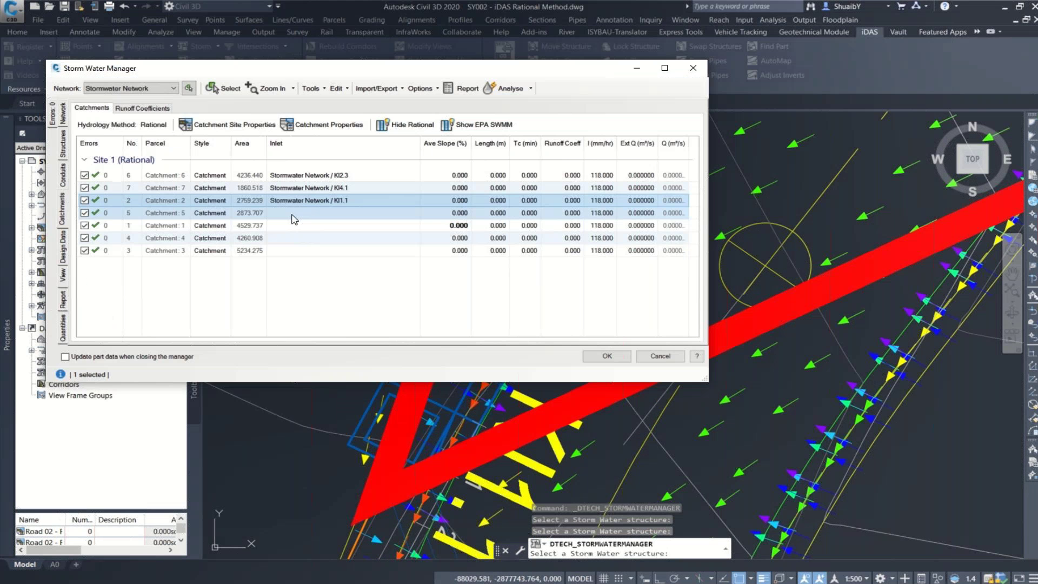
Assign structure KI3.1 in the drawing as the inlet of Catchment : 5
right_click(292, 216)
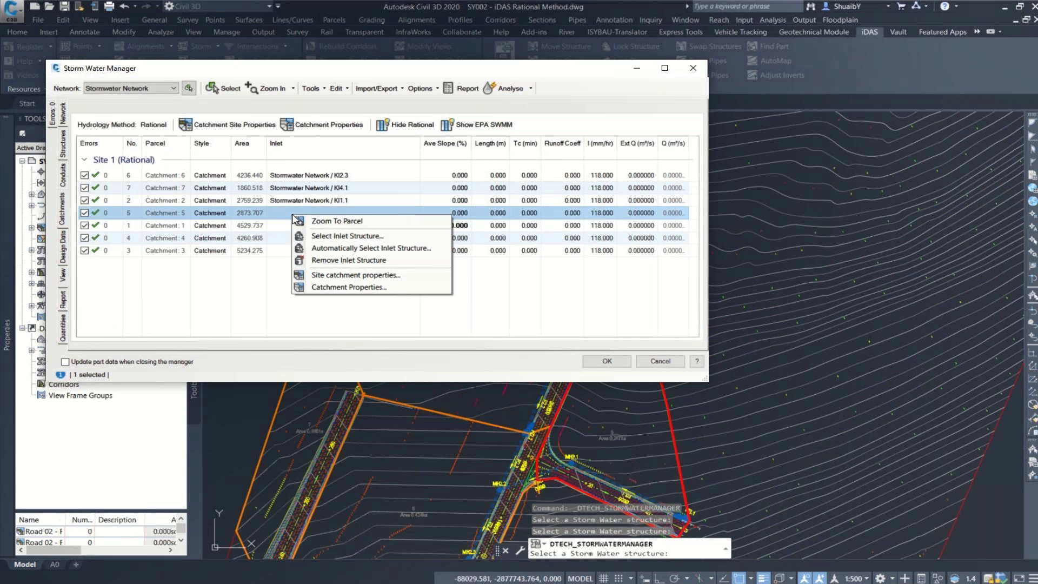
left_click(296, 221)
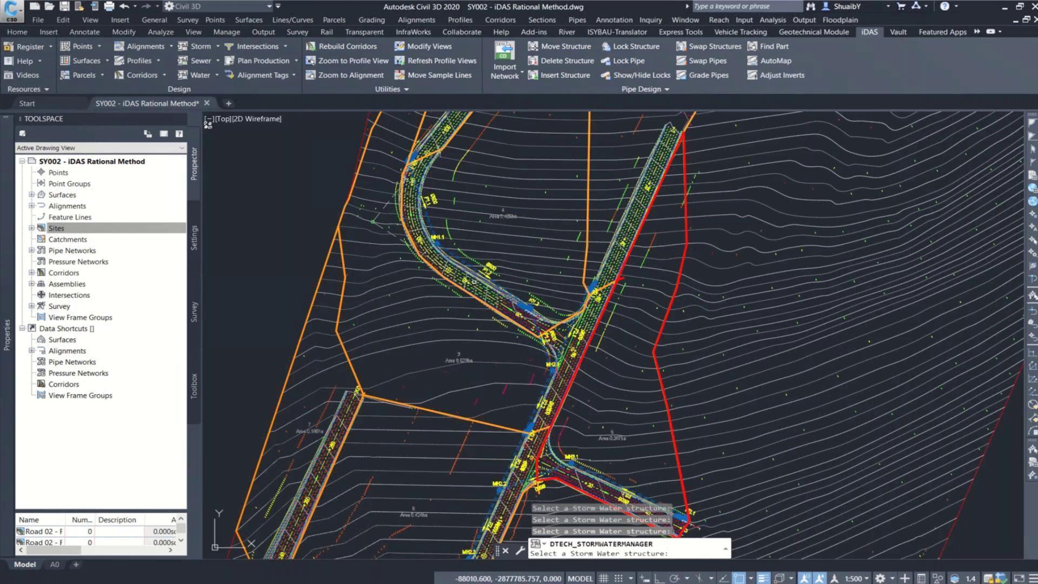
scroll(623, 398, "up", 5)
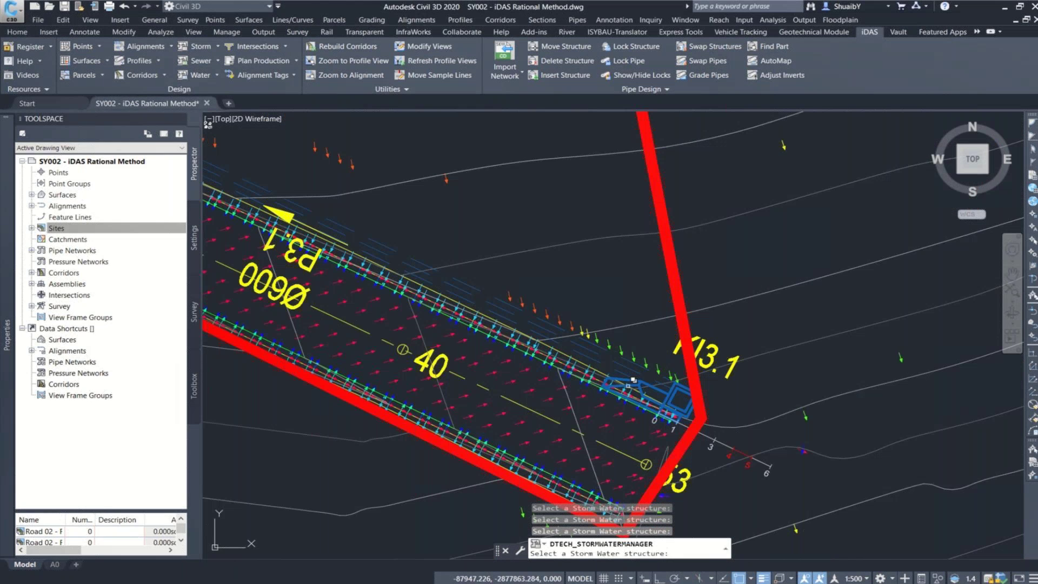
scroll(633, 380, "up", 3)
left_click(618, 361)
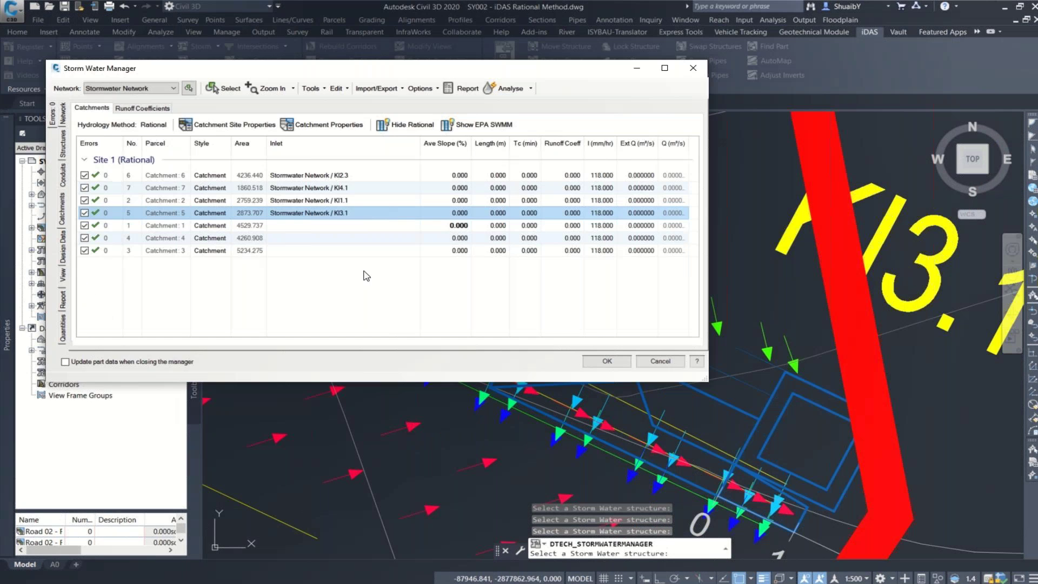
Assign structure KI2.1 in the drawing as the inlet of Catchment : 1
left_click(302, 226)
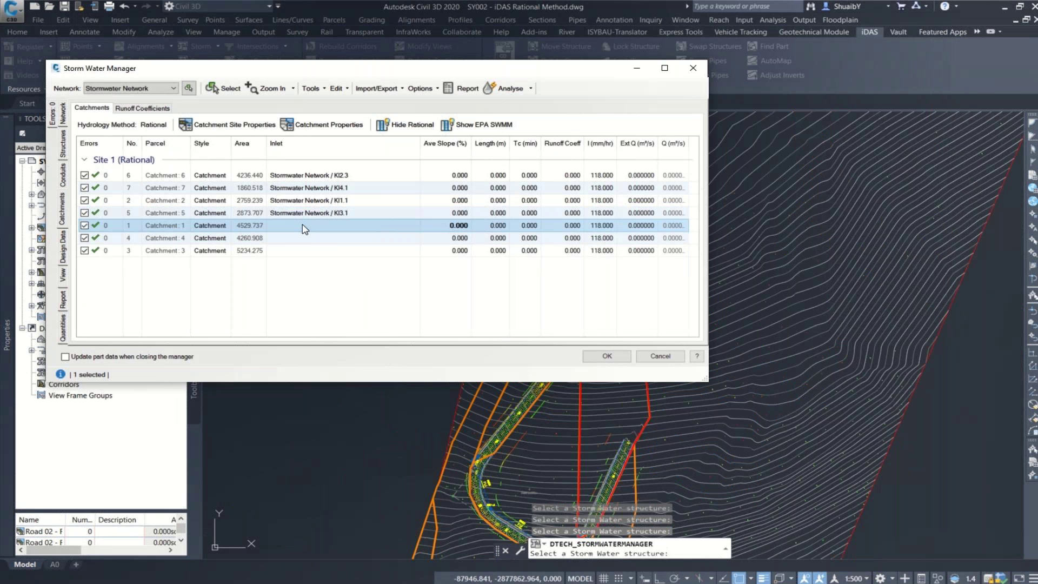
right_click(303, 227)
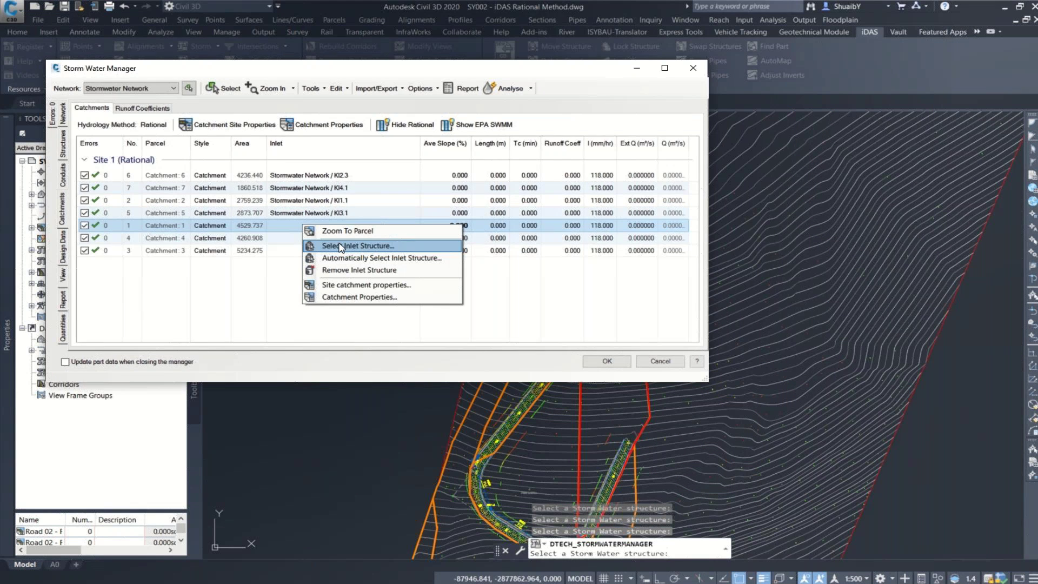
left_click(341, 246)
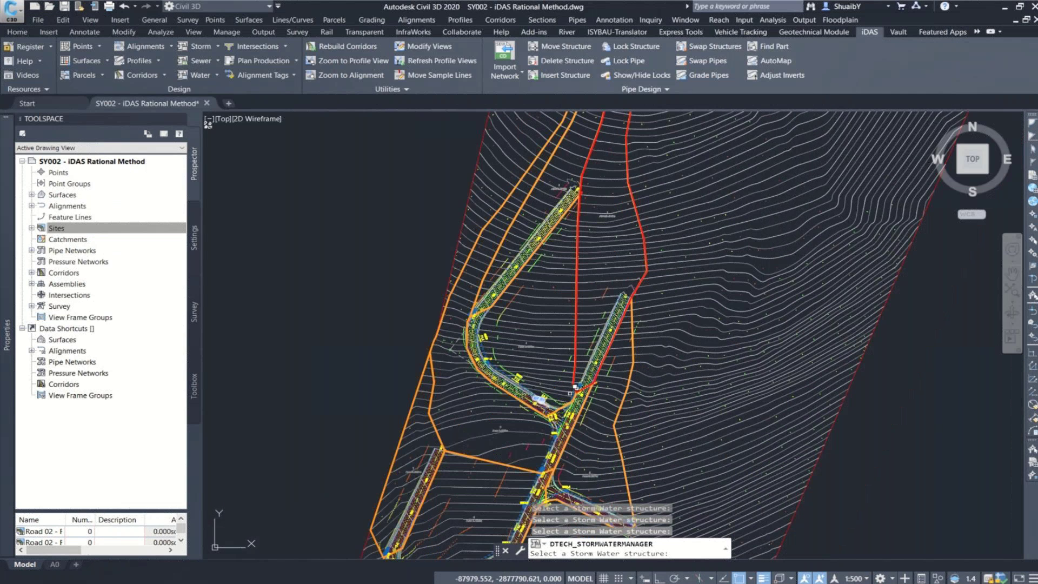
scroll(571, 393, "up", 5)
scroll(523, 328, "up", 5)
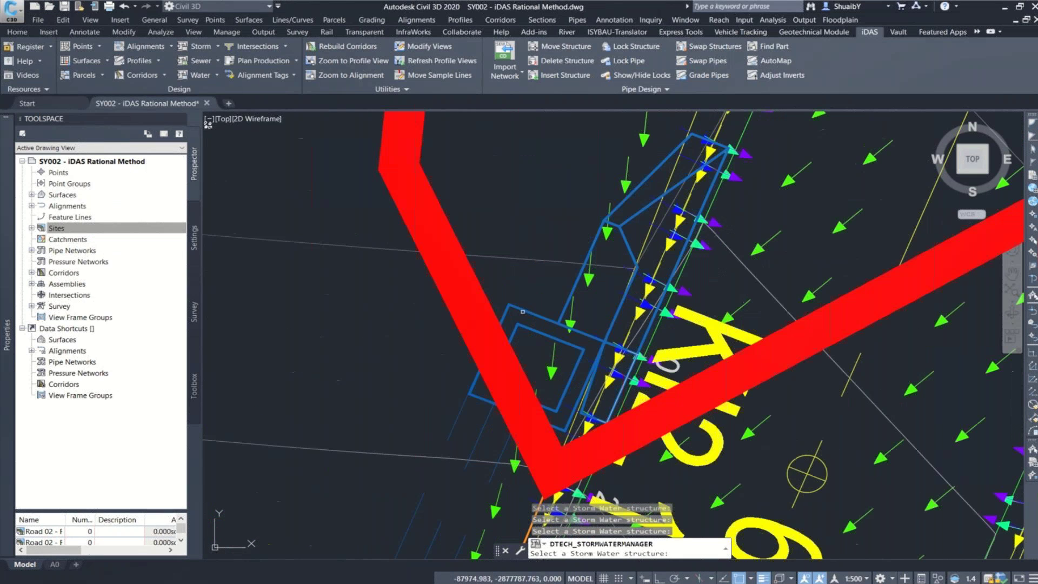
left_click(522, 312)
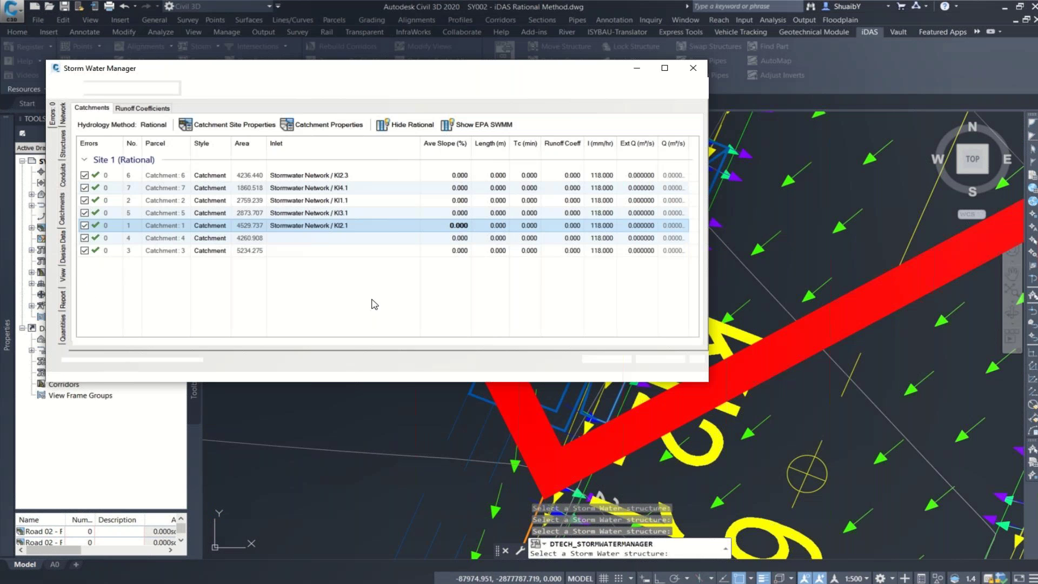
Assign structure KI1.2 in the drawing as the inlet of Catchment : 4
left_click(304, 238)
right_click(304, 241)
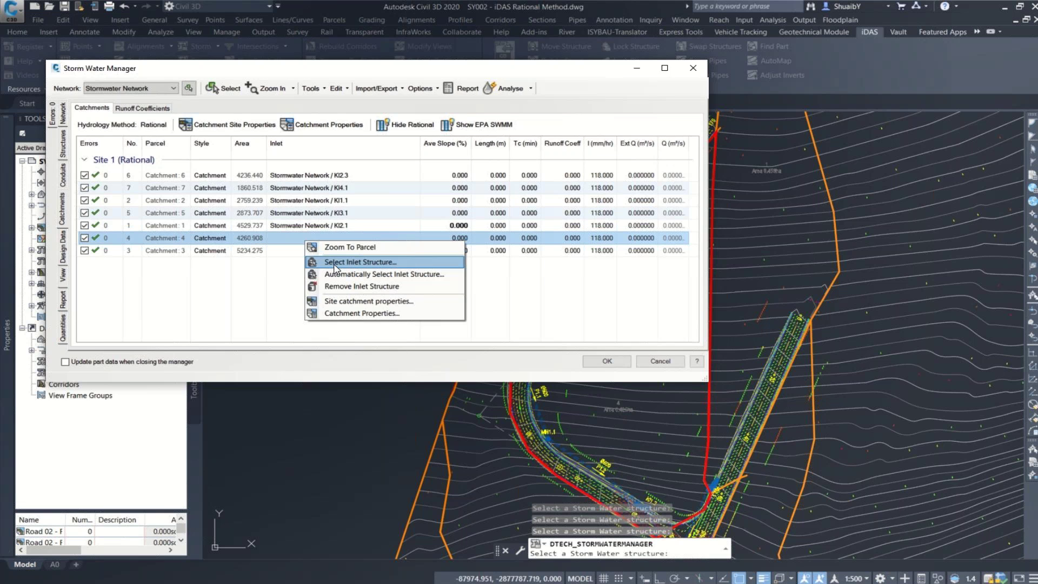
left_click(335, 263)
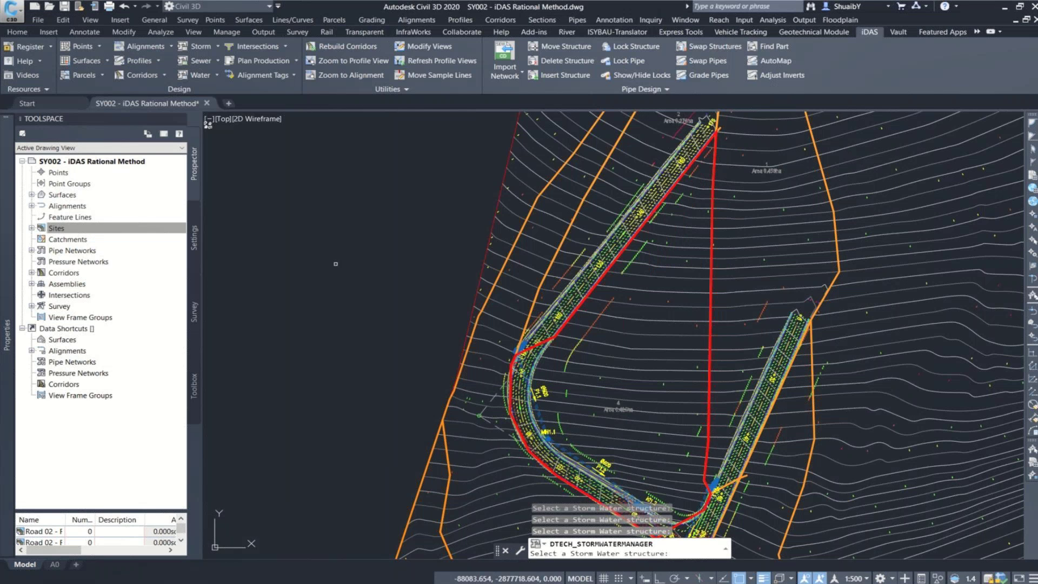
mouse_move(552, 396)
middle_mouse_down()
mouse_move(496, 302)
mouse_move(496, 280)
middle_mouse_up()
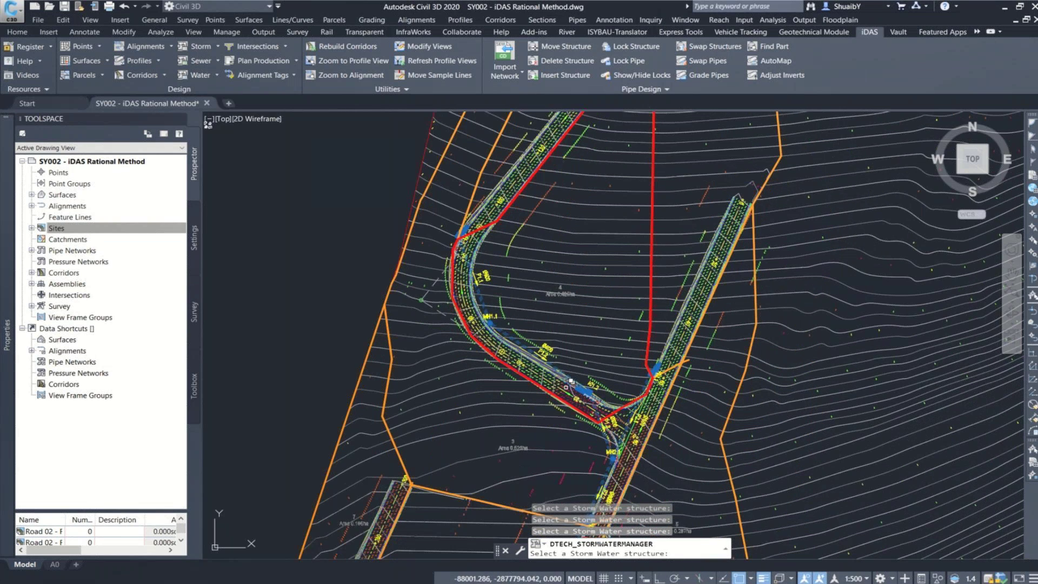
scroll(571, 381, "up", 8)
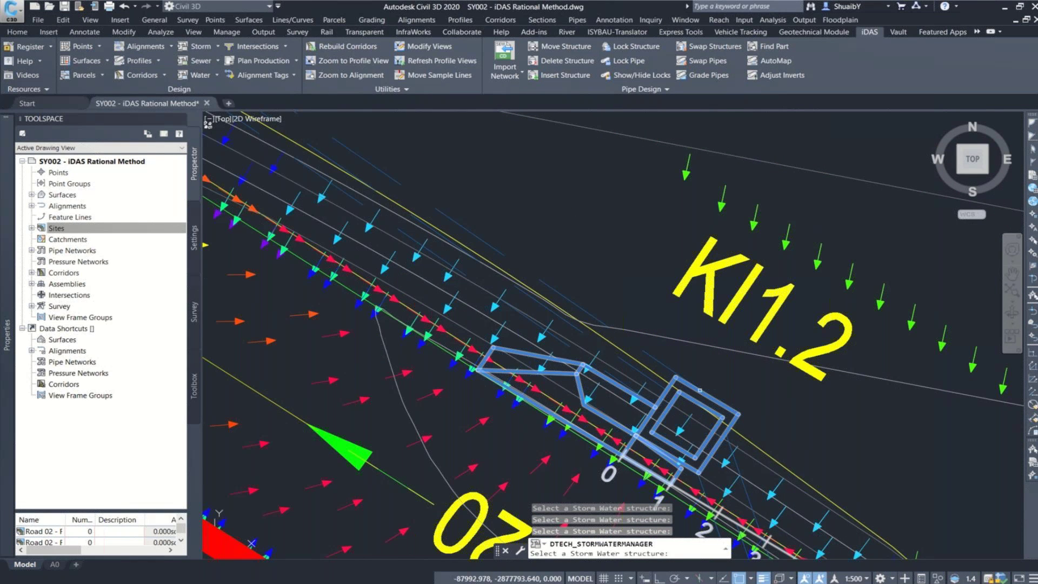
left_click(700, 389)
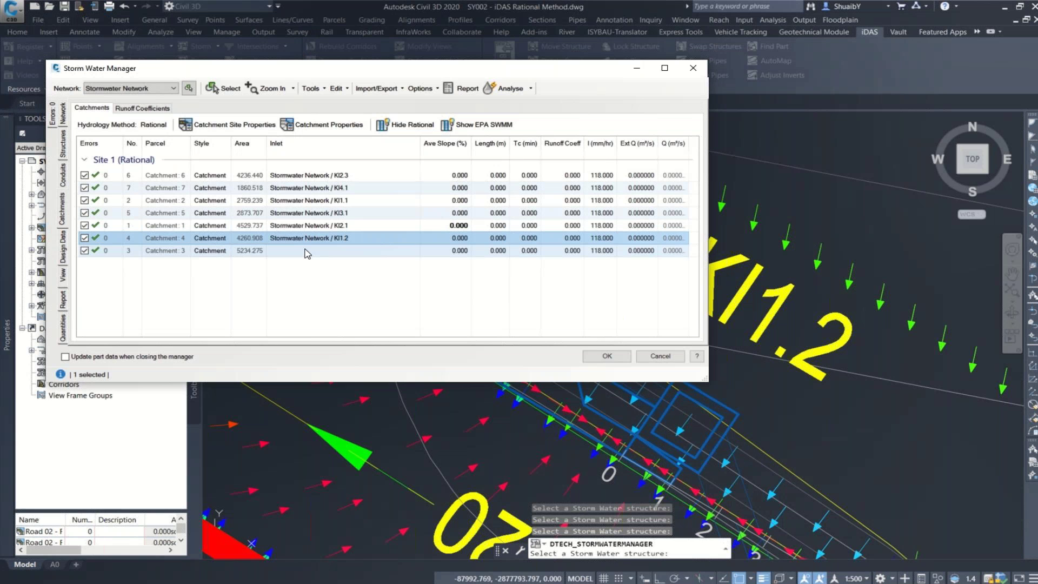
Assign structure KI2.2 in the drawing as the inlet of Catchment : 3 and narrow the Inlet column
left_click(306, 252)
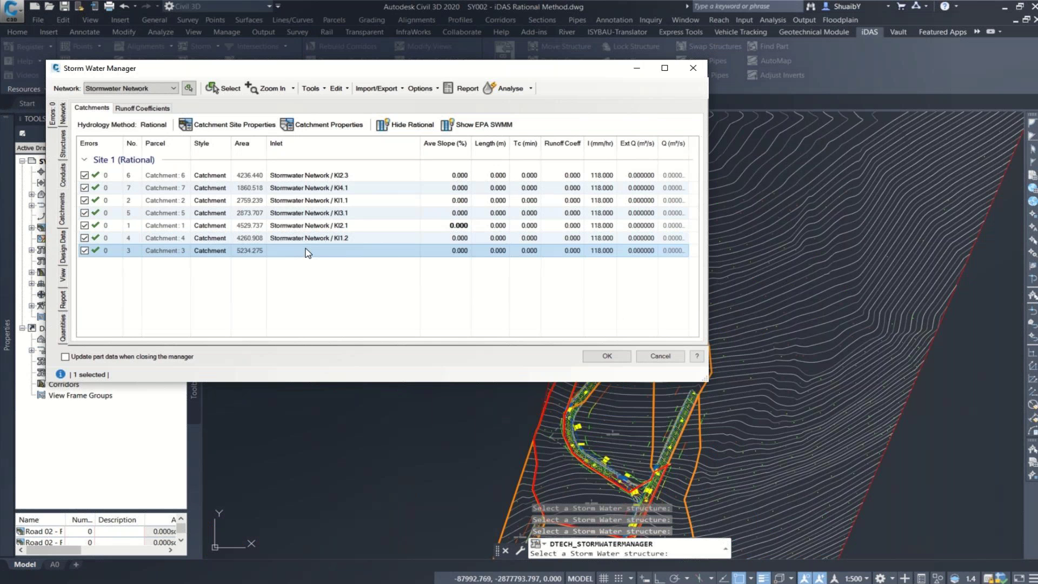
right_click(307, 252)
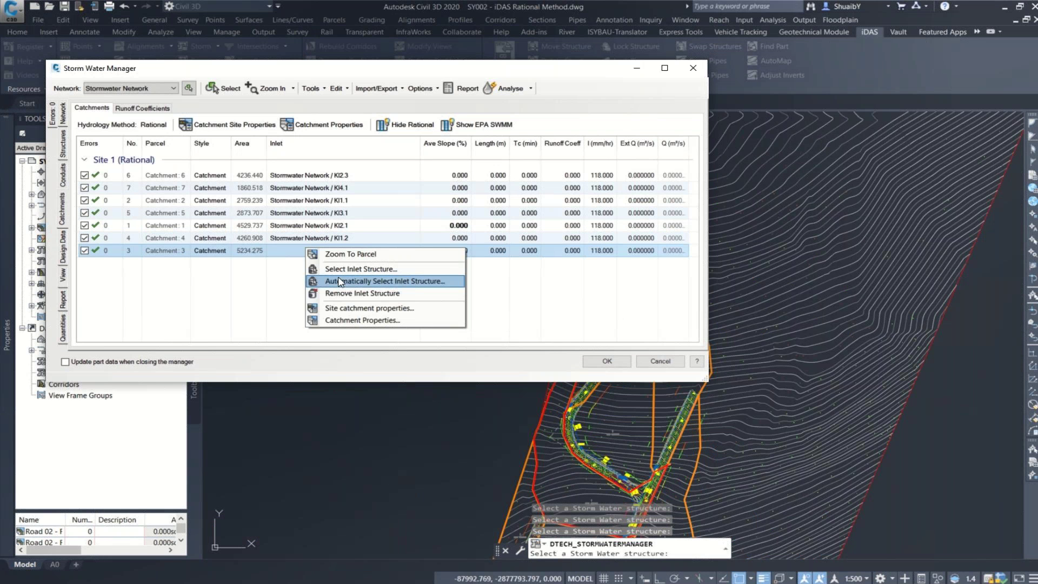
left_click(340, 281)
middle_click_drag(536, 459, 487, 302)
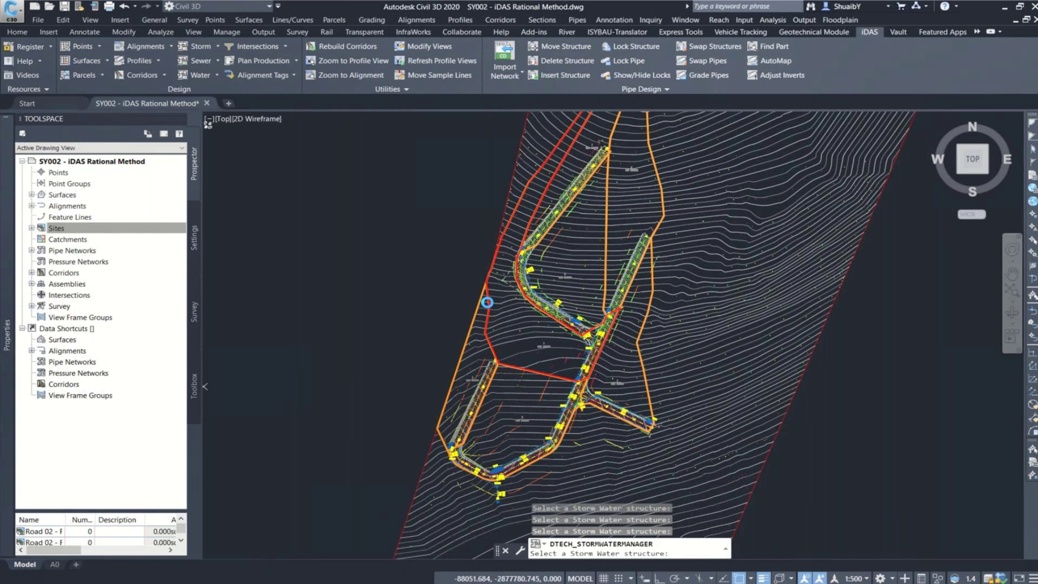
scroll(575, 377, "up", 6)
scroll(594, 368, "up", 5)
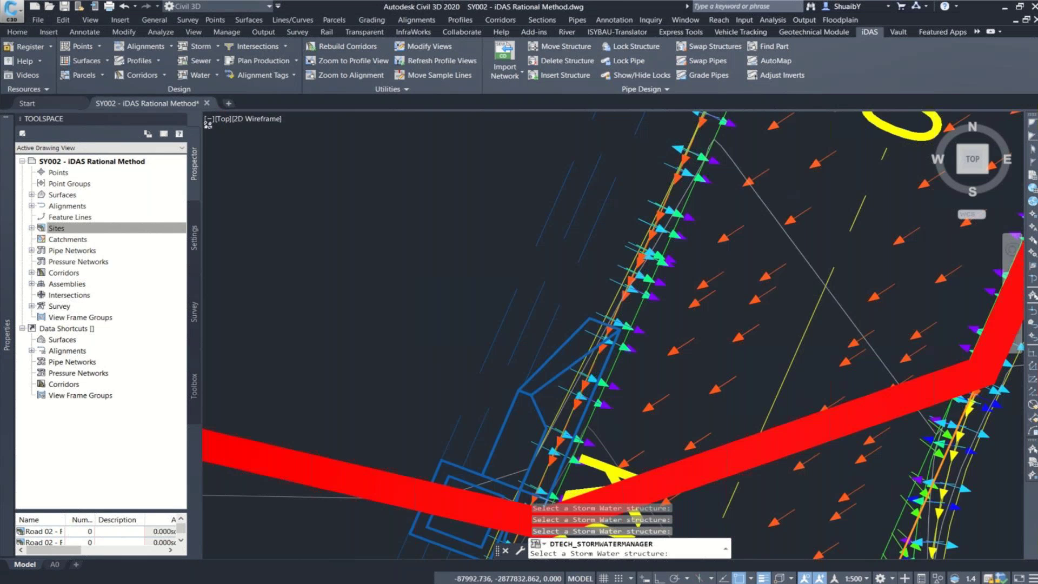
left_click(576, 338)
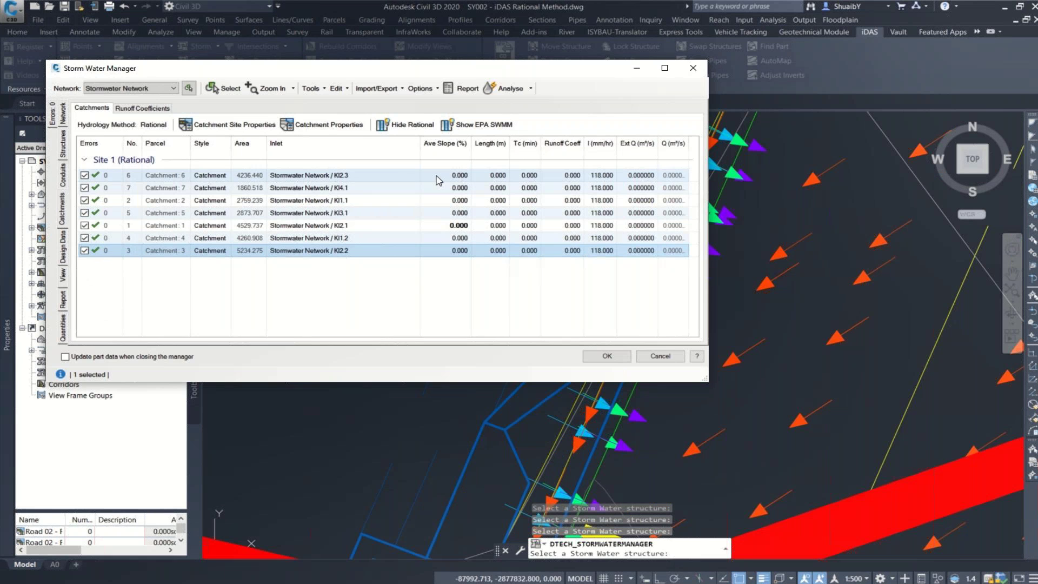
left_click_drag(381, 139, 343, 136)
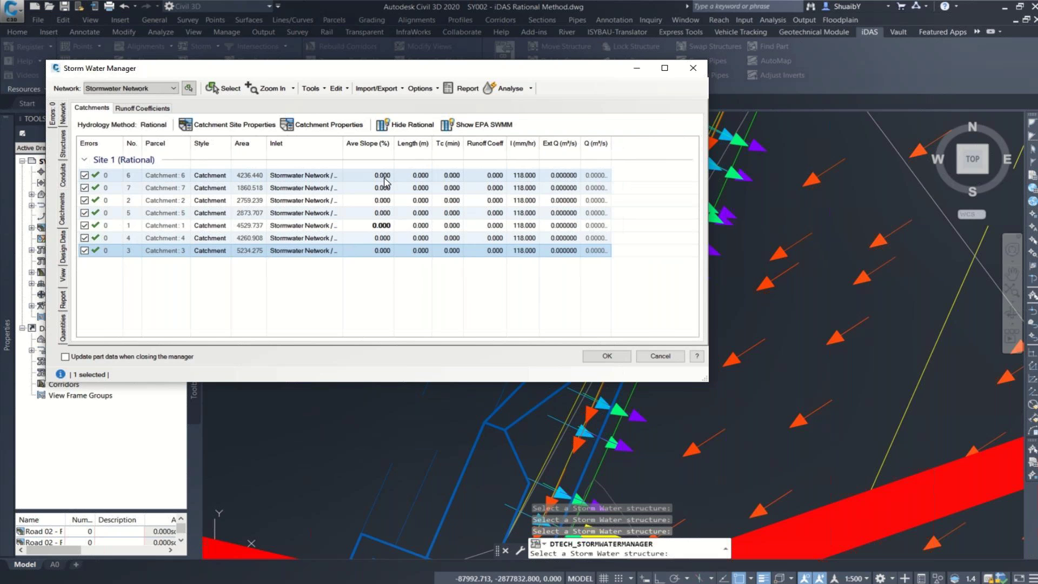
With object snap off, draw Catchment : 6's flow path, about 83.4 m long, from its northeast corner along the road past MH2.3 to inlet KI2.3
left_click(385, 179)
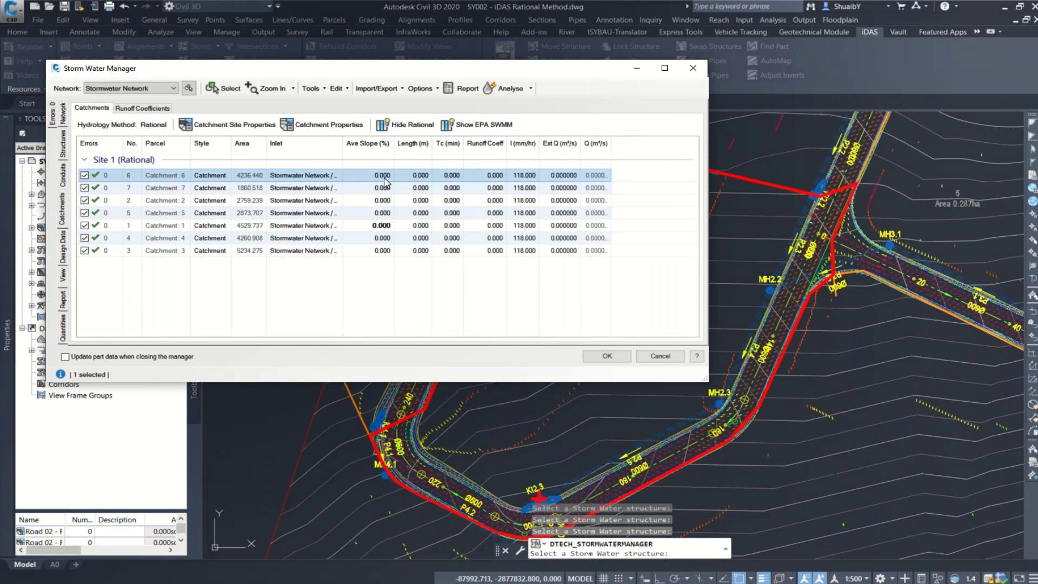
left_click(383, 177)
right_click(382, 177)
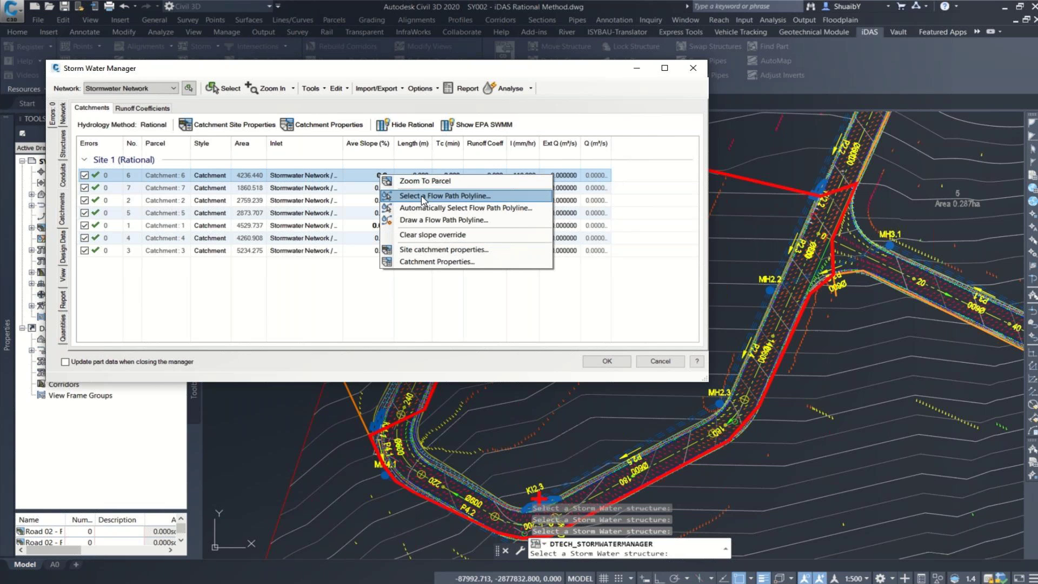
left_click(421, 223)
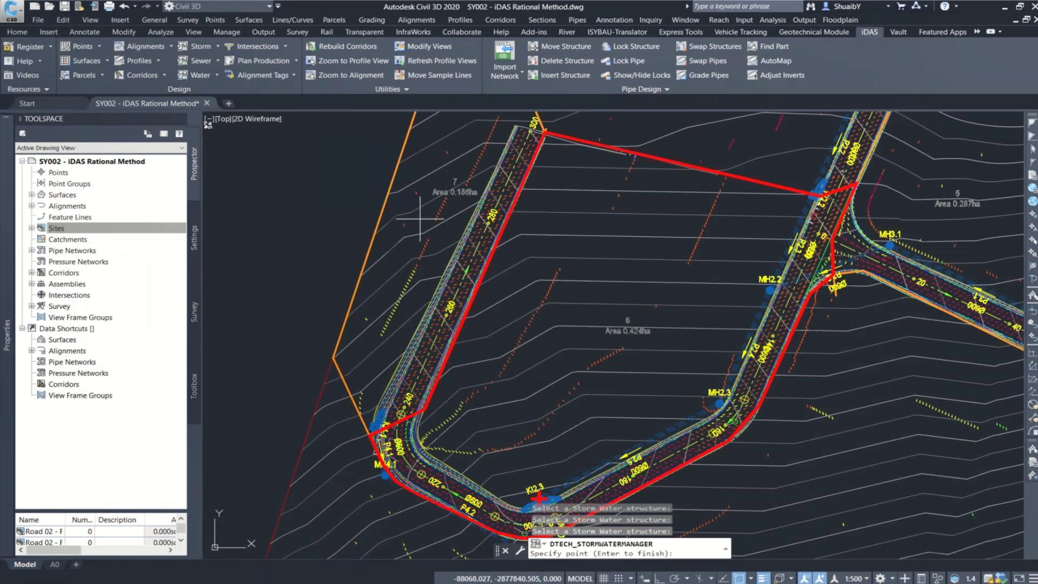
scroll(489, 325, "down", 3)
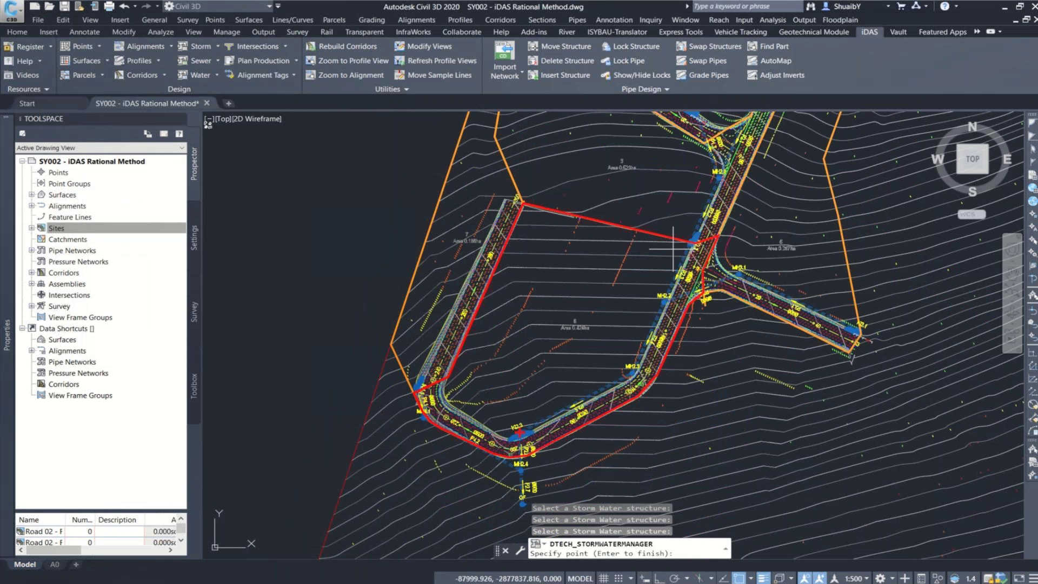
key("F3")
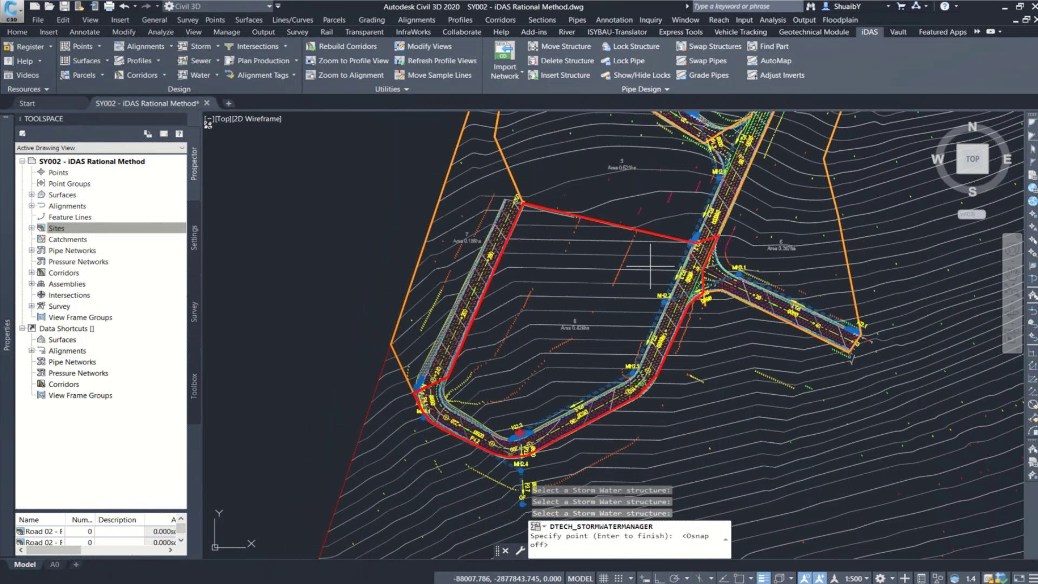
scroll(650, 266, "up", 2)
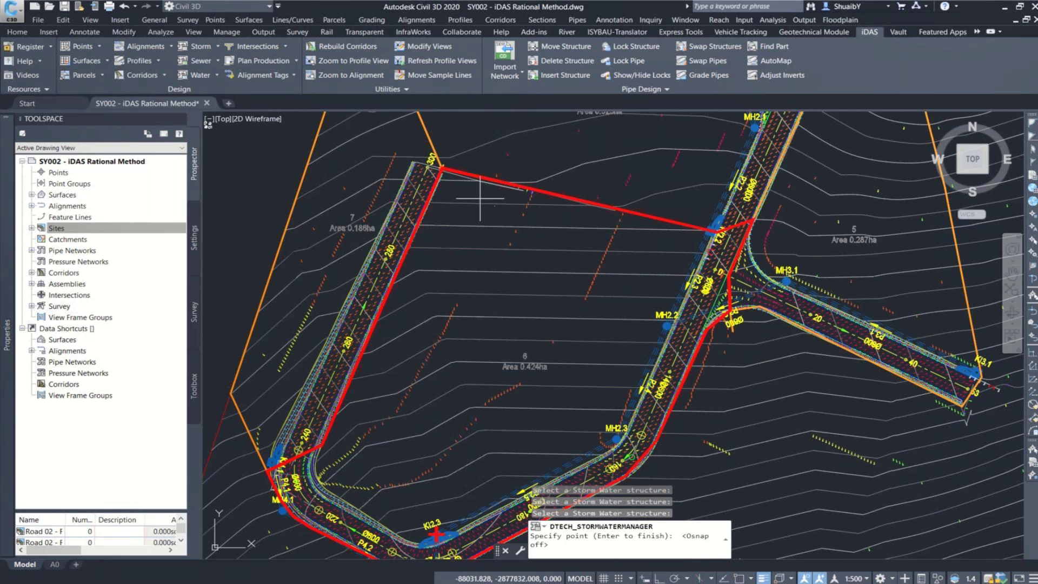
left_click(706, 236)
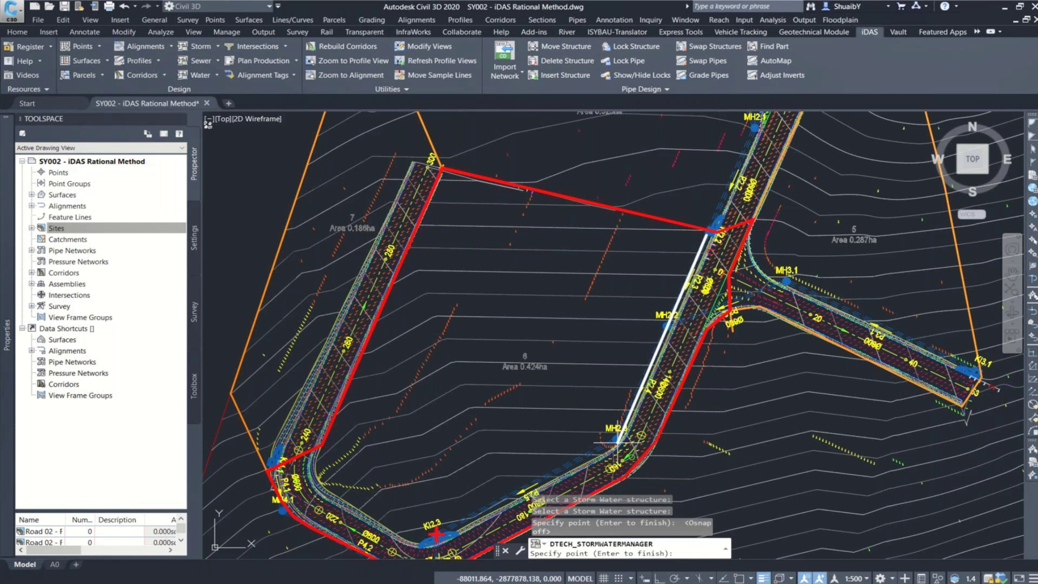
left_click(617, 443)
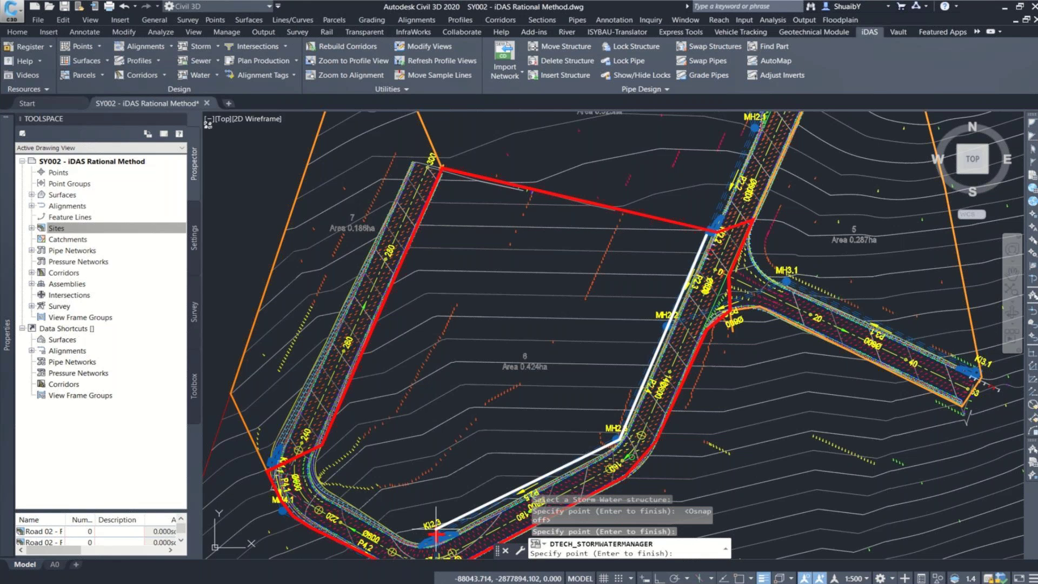
scroll(436, 535, "up", 5)
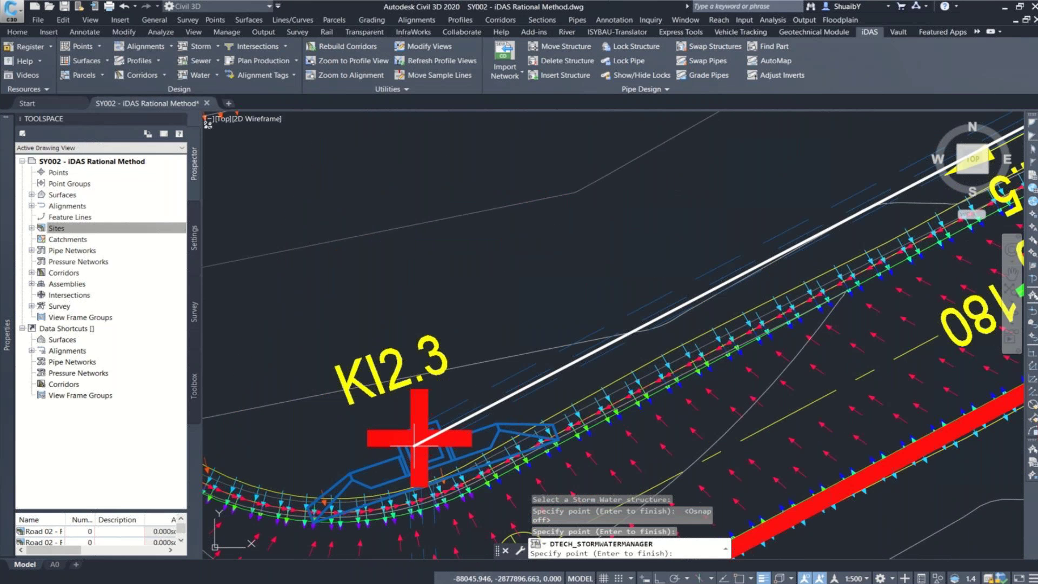
key("Return")
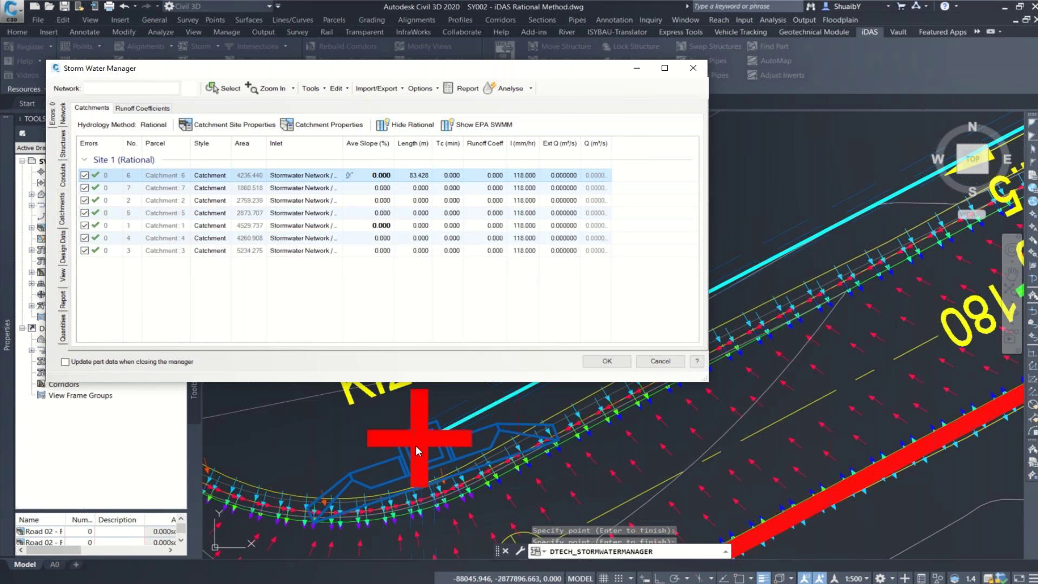
Clear the average slope overrides of Catchment : 6 and Catchment : 1
right_click(383, 179)
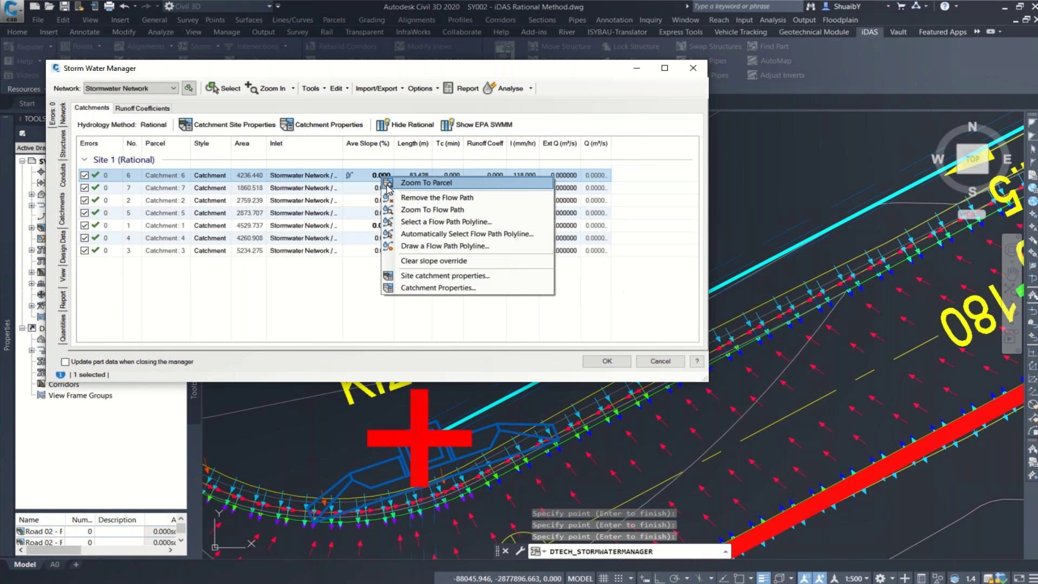
left_click(427, 262)
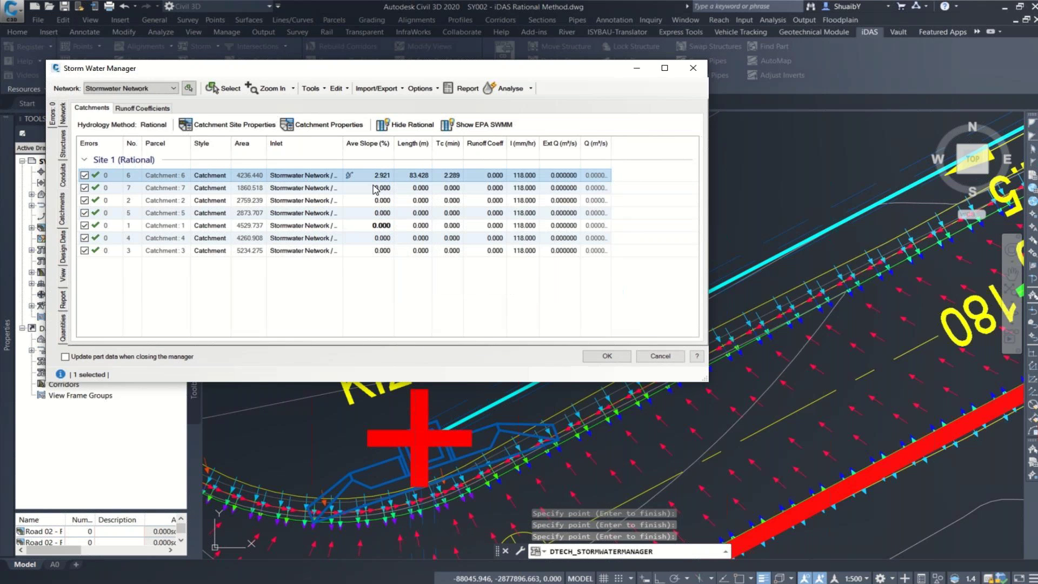
right_click(378, 226)
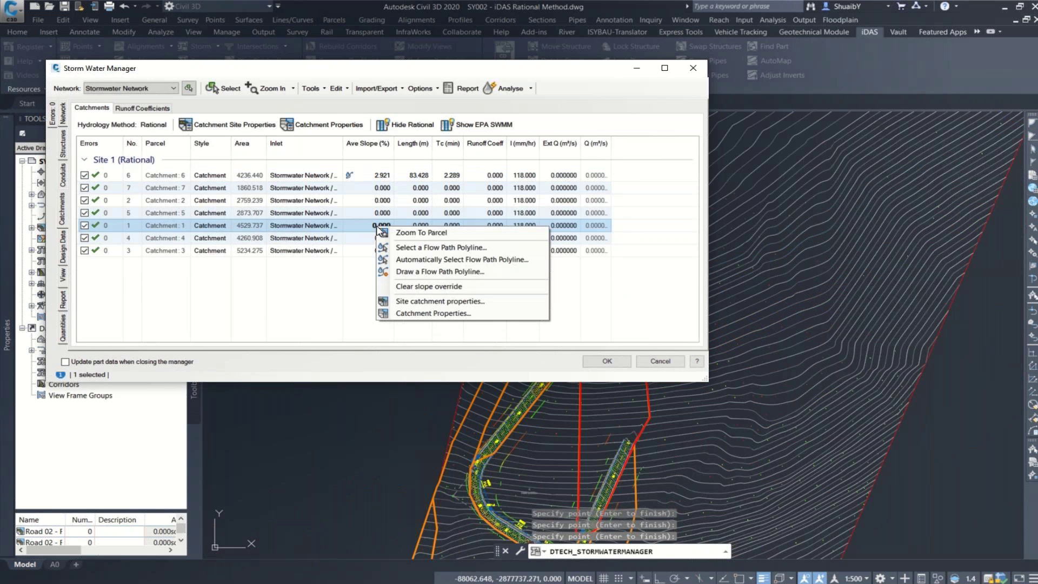
left_click(425, 288)
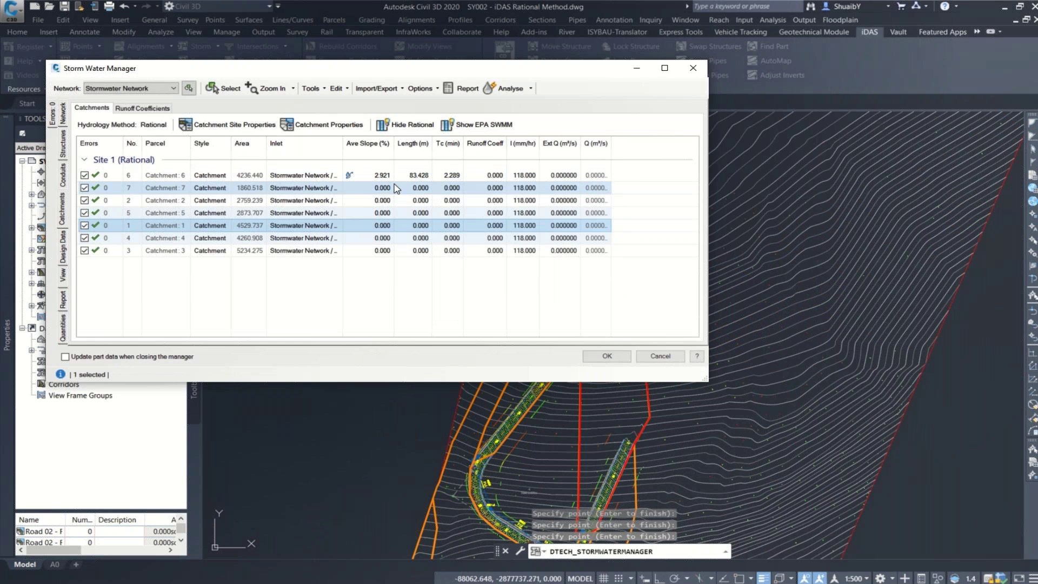
Draw Catchment : 7's flow path, about 123.7 m long, from its northern tip along the eastern boundary and road edge to the inlet near station 240
left_click(361, 193)
right_click(361, 193)
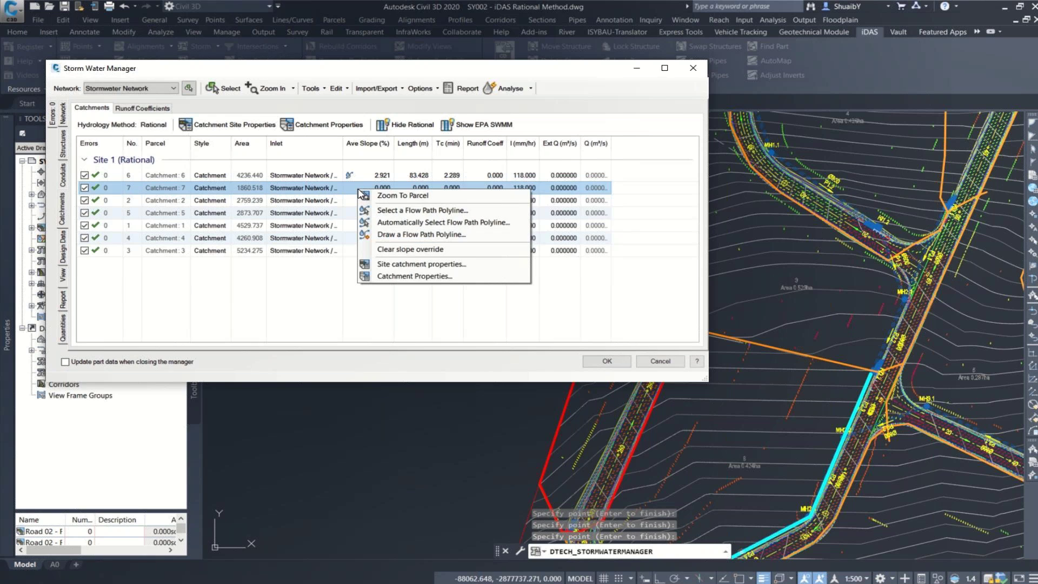
left_click(400, 223)
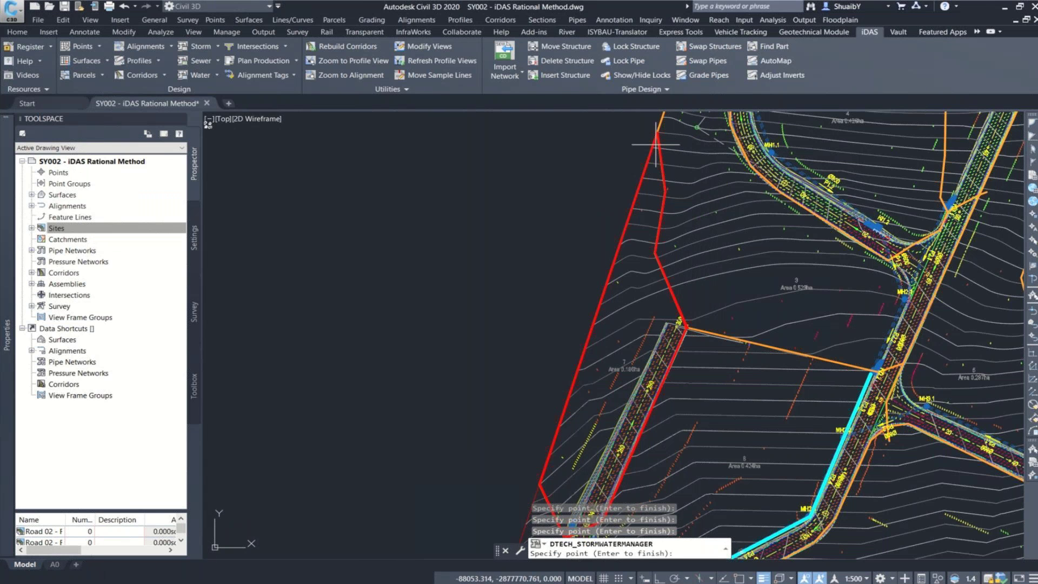
left_click(655, 145)
left_click(661, 190)
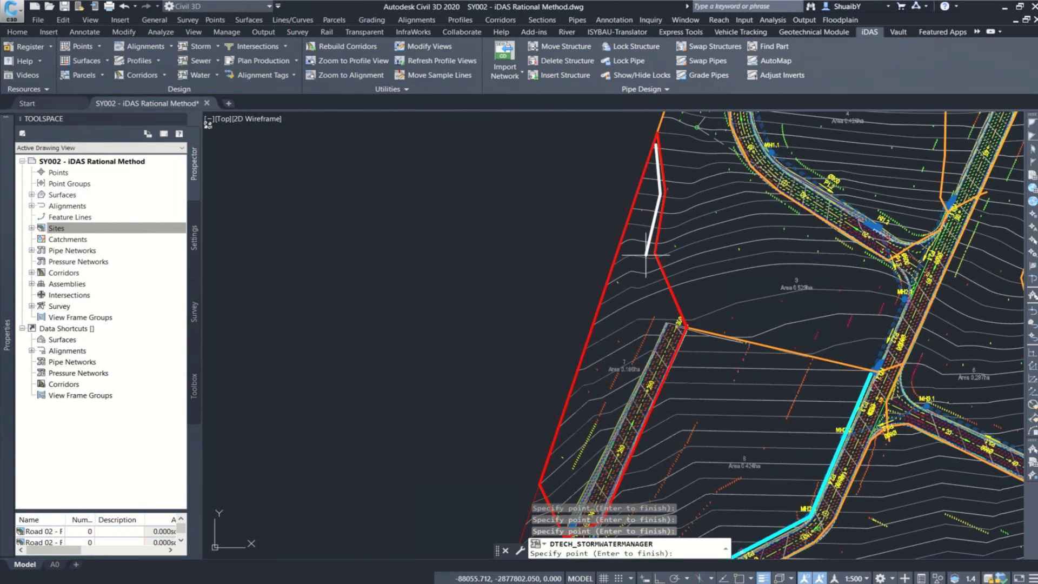
left_click(648, 253)
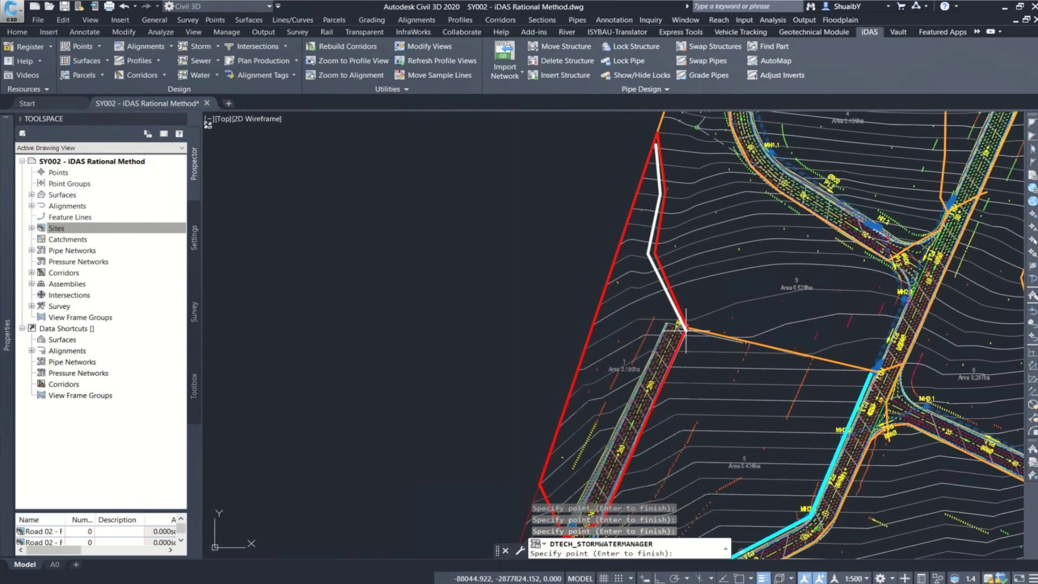
left_click(686, 330)
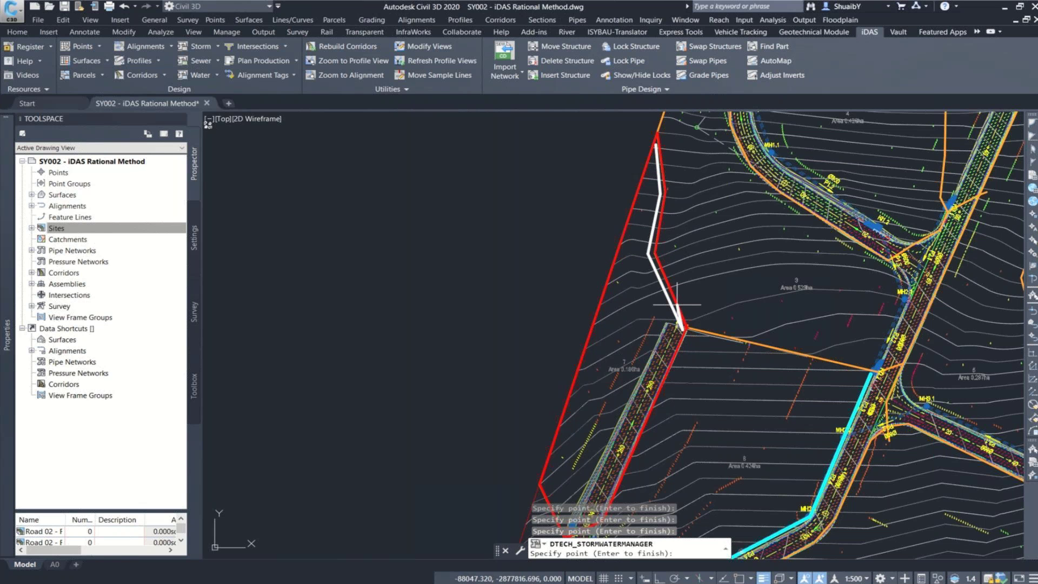
scroll(677, 304, "down", 3)
scroll(645, 391, "up", 5)
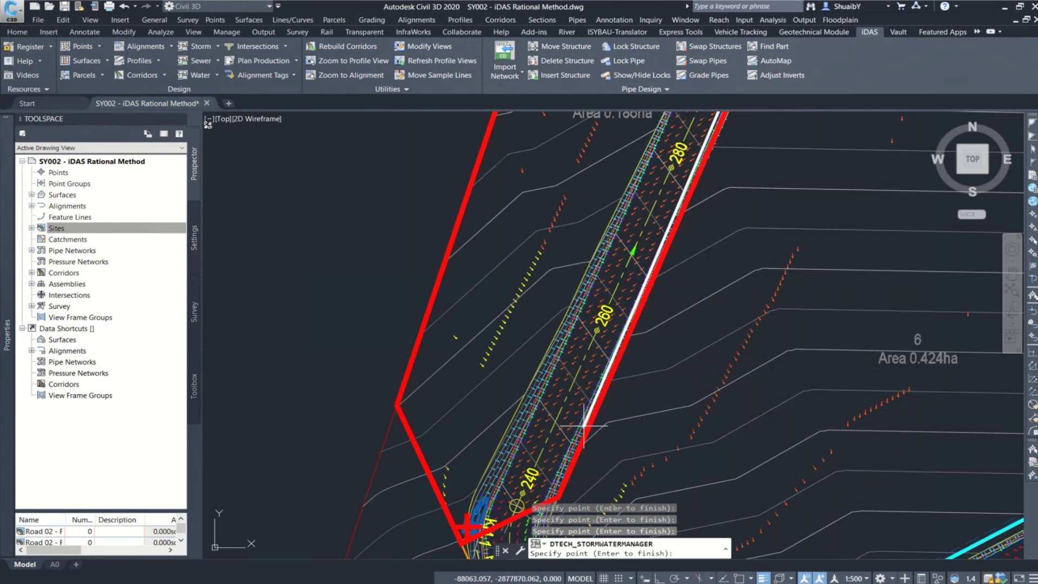
scroll(553, 483, "up", 2)
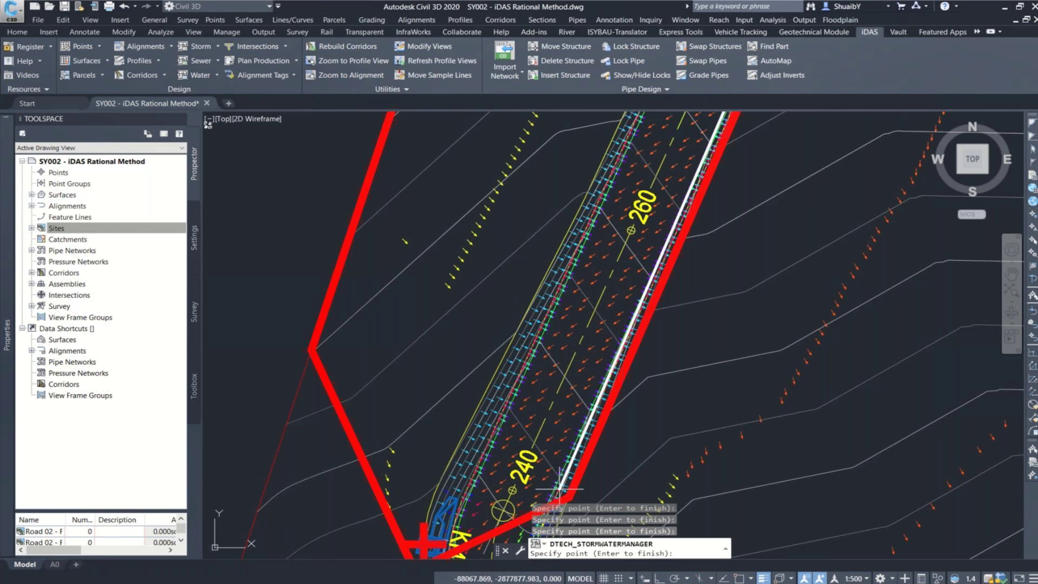
left_click(558, 489)
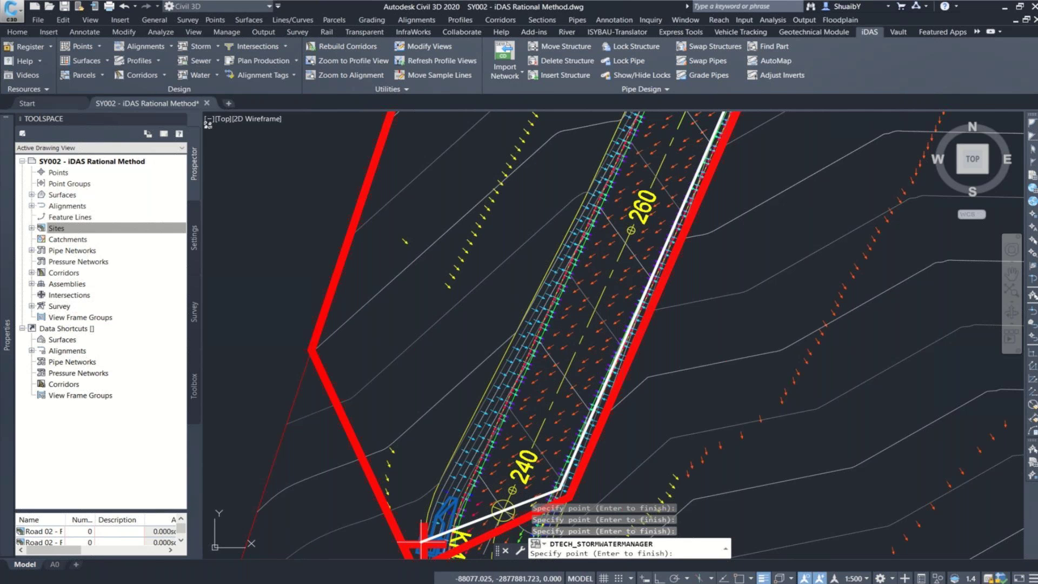
key("Return")
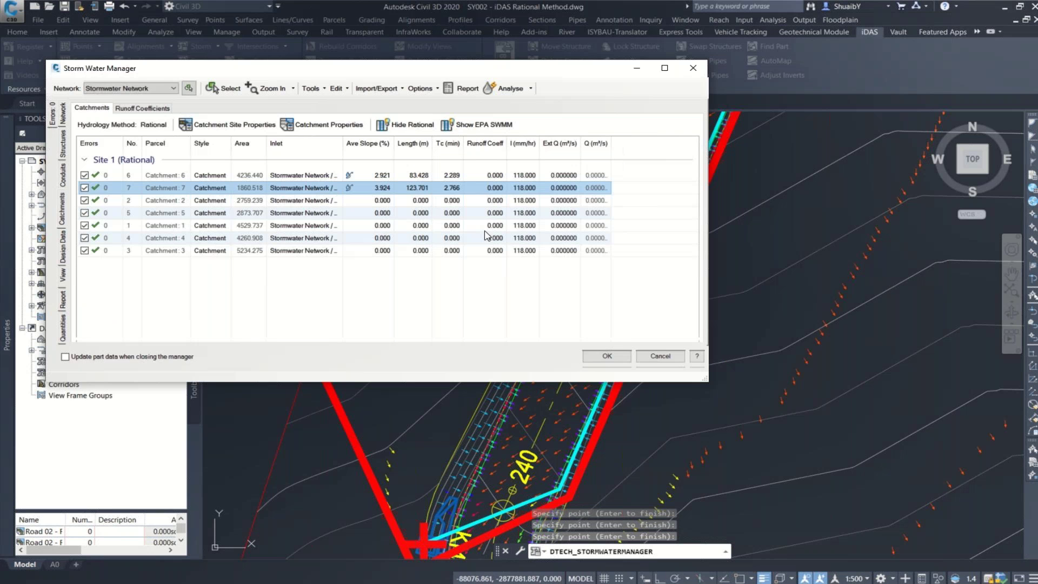
left_click(380, 193)
Draw Catchment : 2's flow path, about 196 m long, from its northern tip along the eastern boundary and road edge to the inlet between stations 80 and 100
left_click(354, 201)
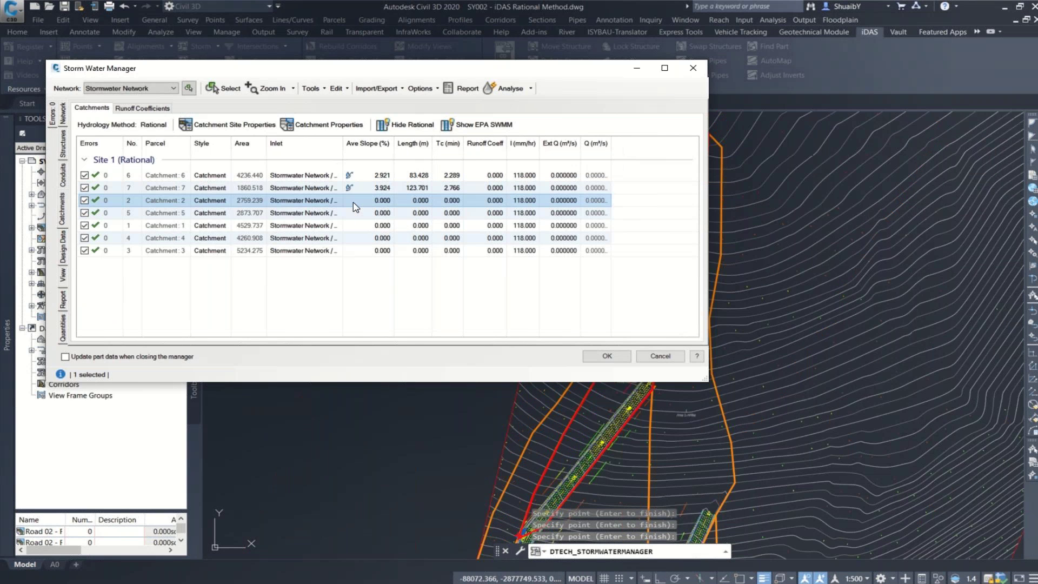
right_click(355, 208)
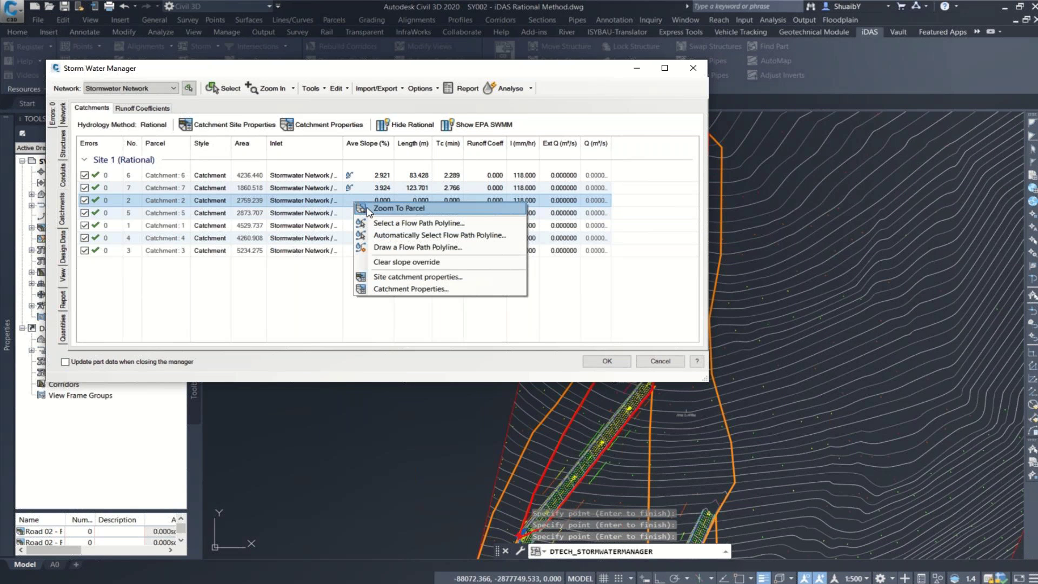
left_click(368, 208)
middle_click_drag(591, 289, 561, 203)
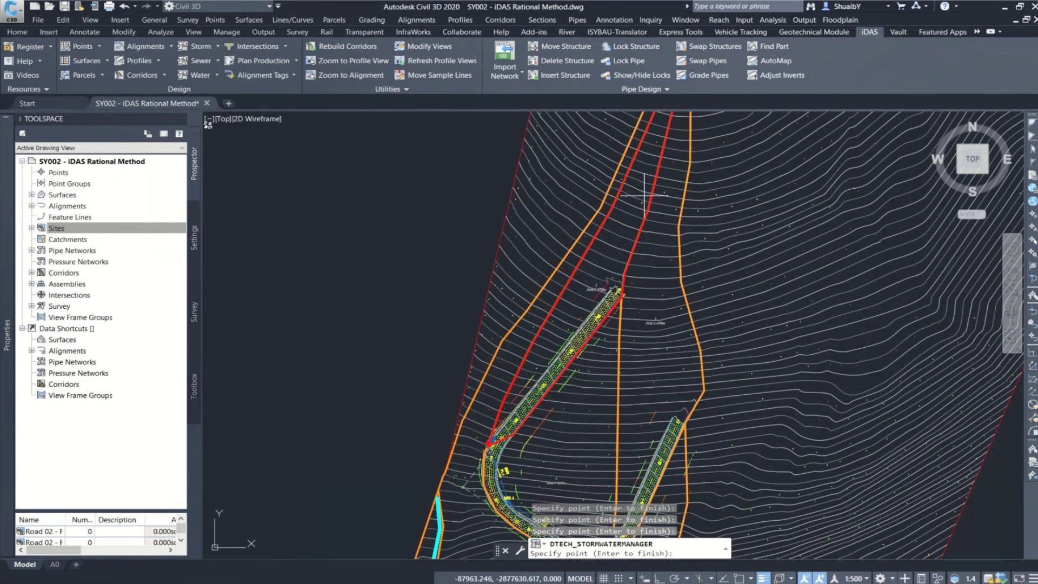
middle_click_drag(645, 194, 605, 238)
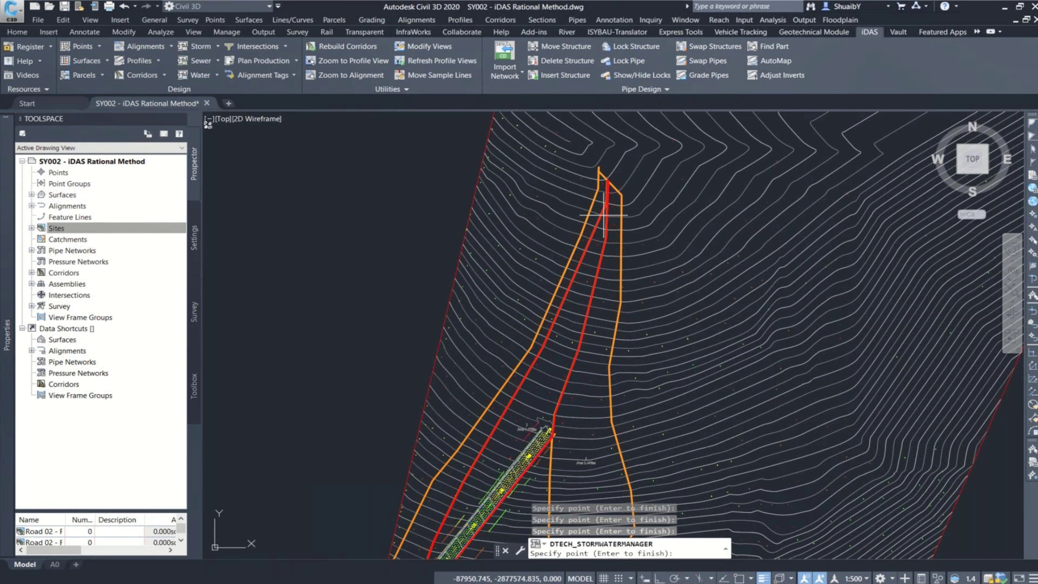
left_click(603, 215)
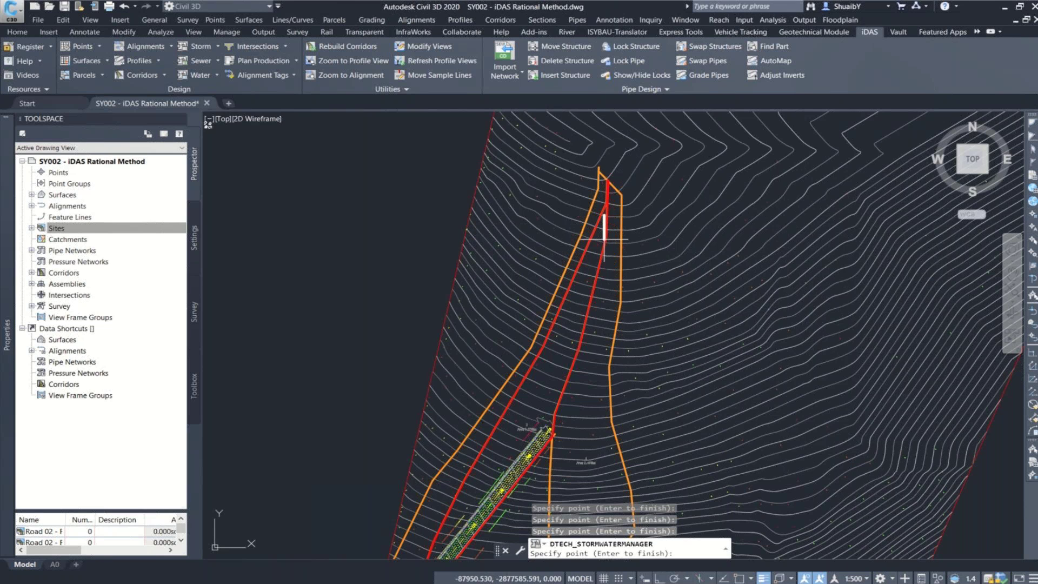
left_click(604, 239)
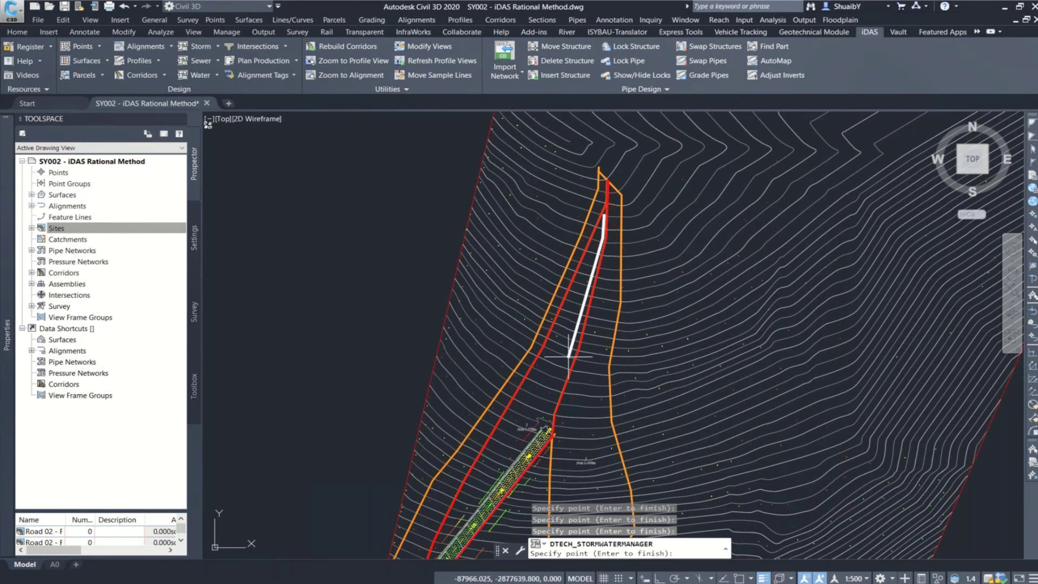
left_click(572, 356)
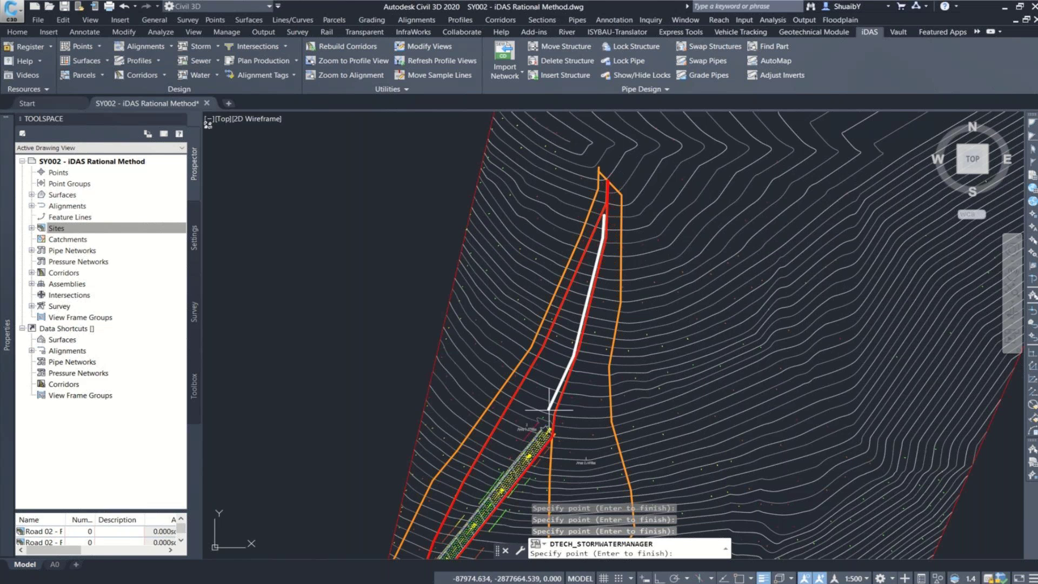
scroll(563, 413, "up", 2)
scroll(569, 417, "up", 2)
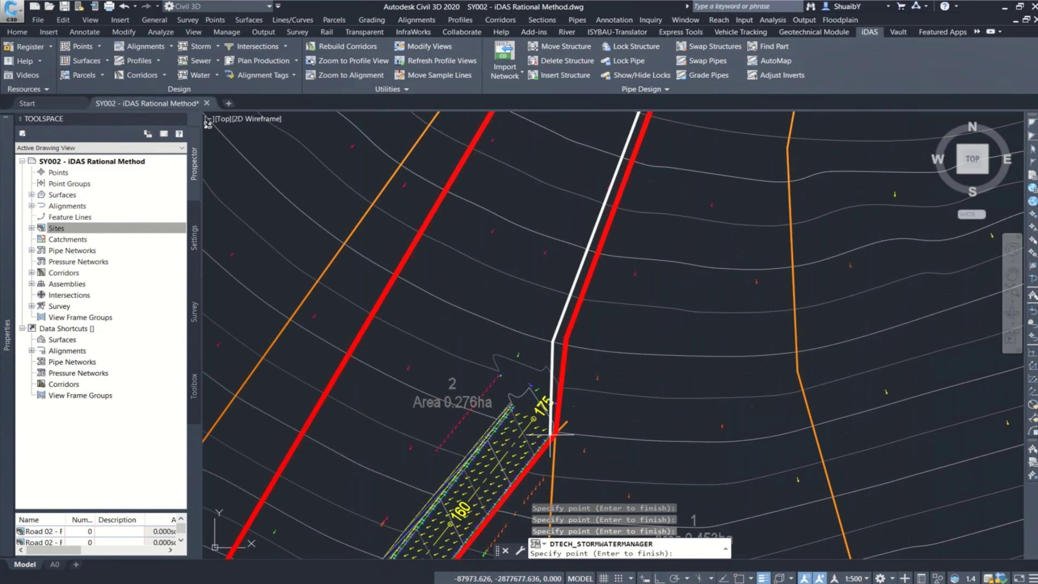
scroll(539, 278, "down", 3)
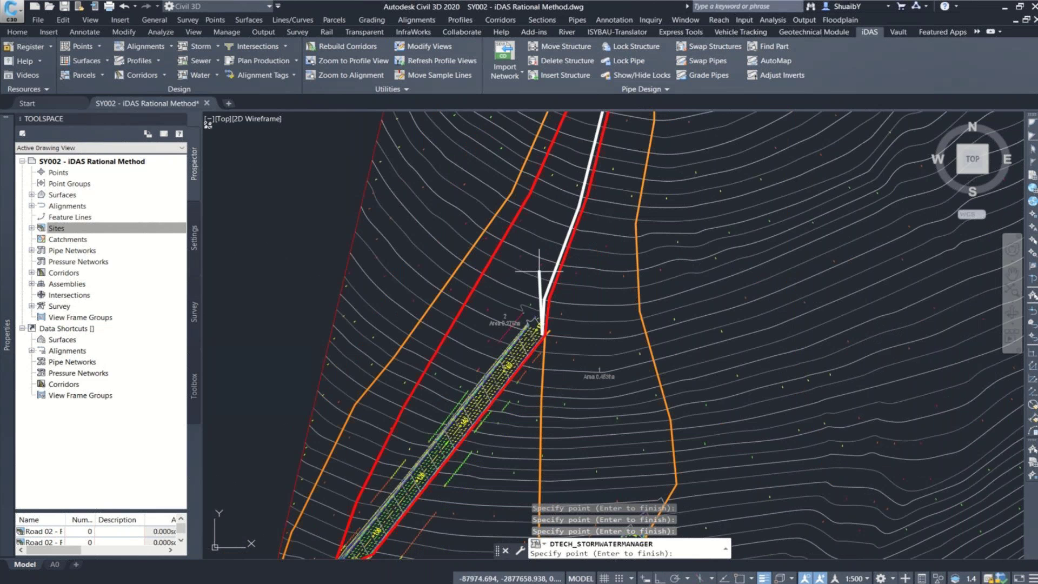
middle_click_drag(539, 271, 597, 165)
scroll(428, 469, "up", 2)
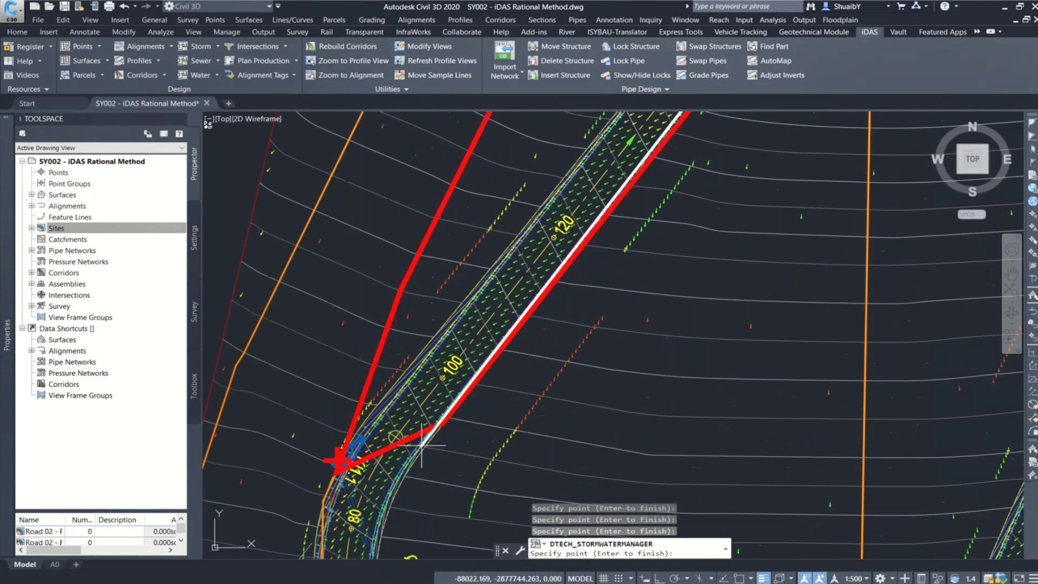
left_click(439, 416)
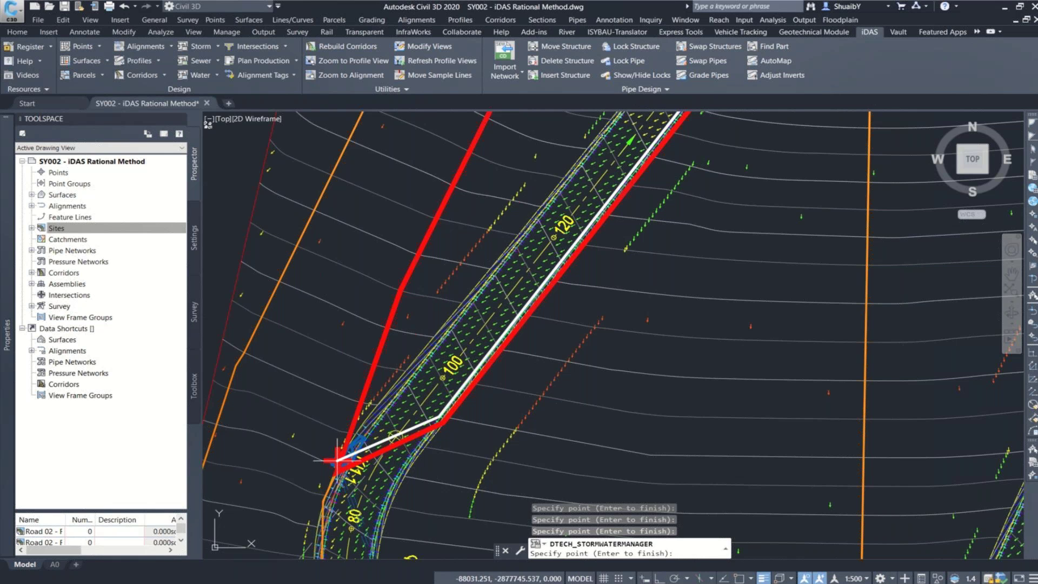
left_click(336, 460)
key("Return")
Draw Catchment : 5's flow path, about 125 m long, from its northern tip down the inside of the eastern boundary to inlet KI3.1
left_click(354, 215)
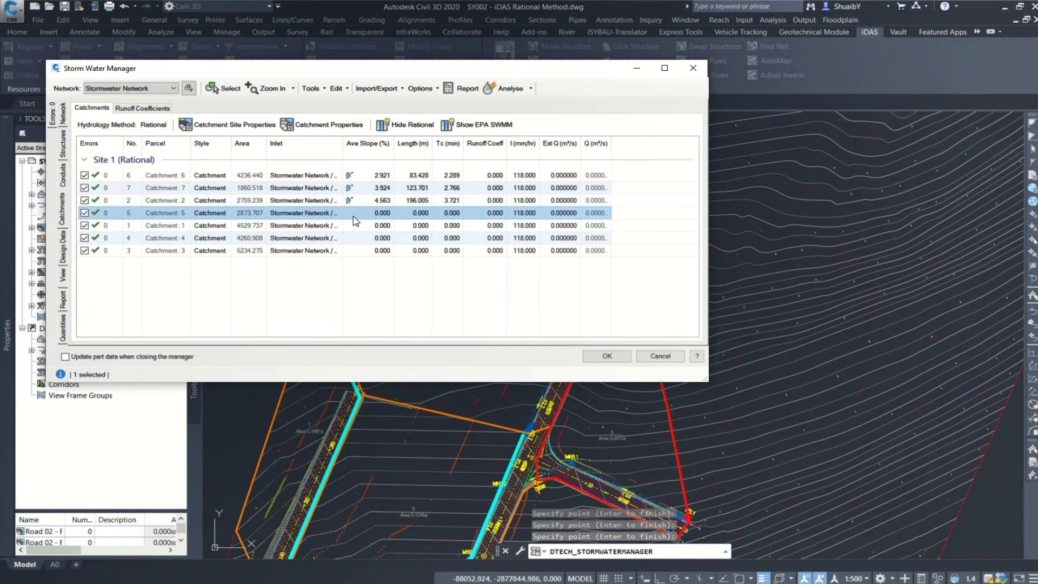
right_click(353, 217)
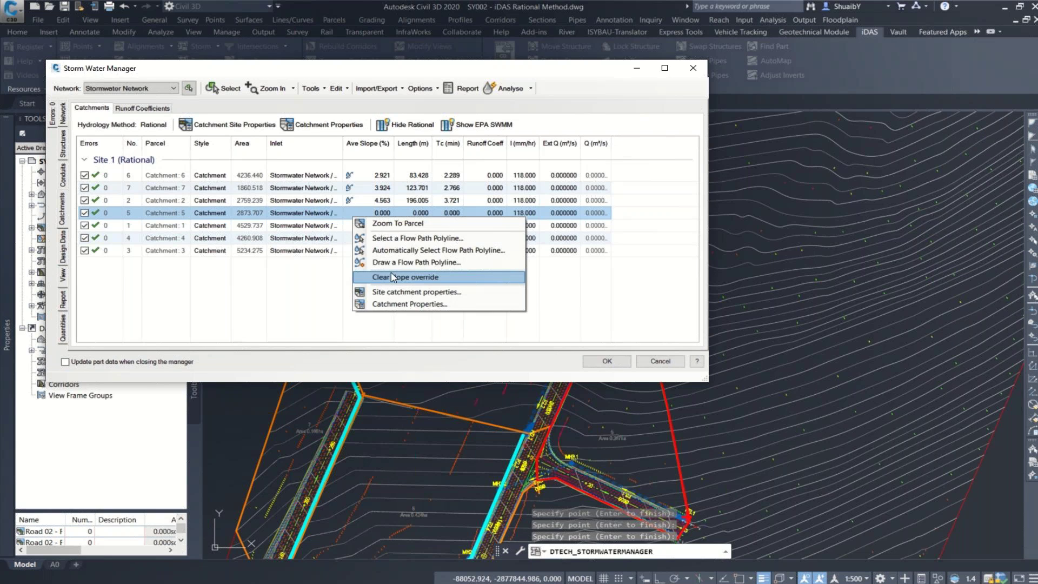
left_click(393, 276)
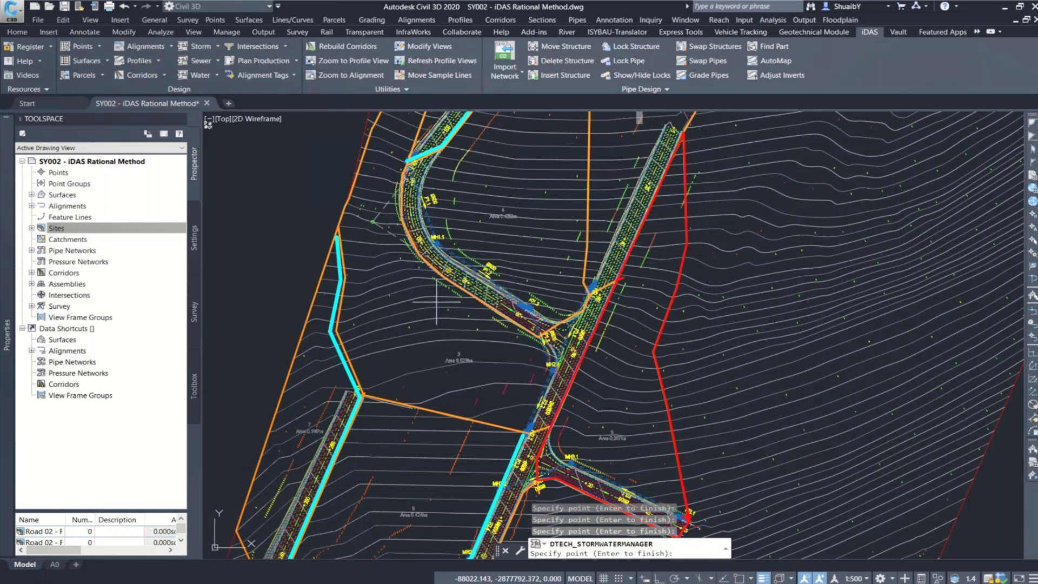
scroll(437, 302, "down", 3)
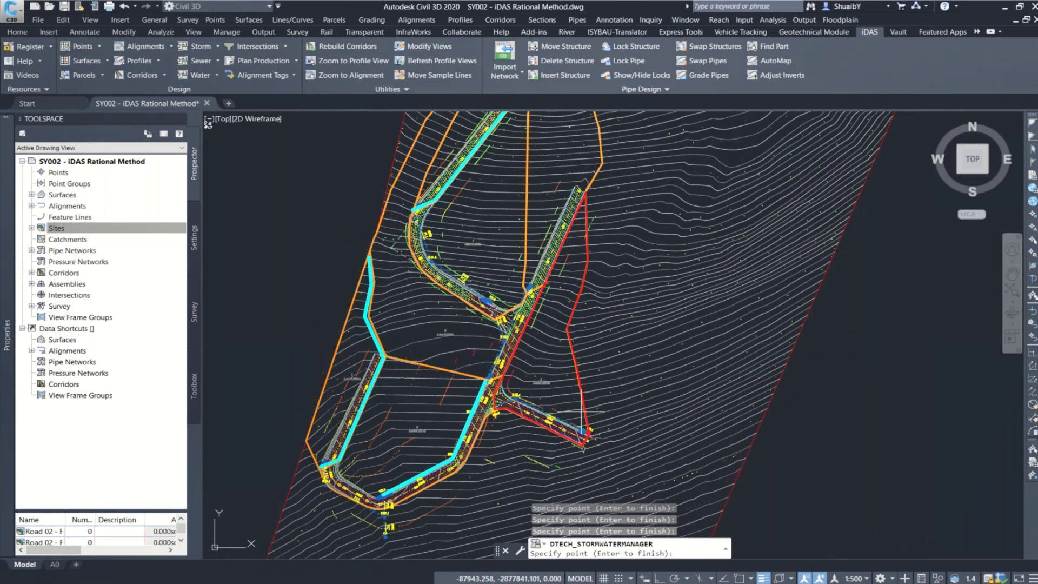
left_click(584, 201)
left_click(584, 261)
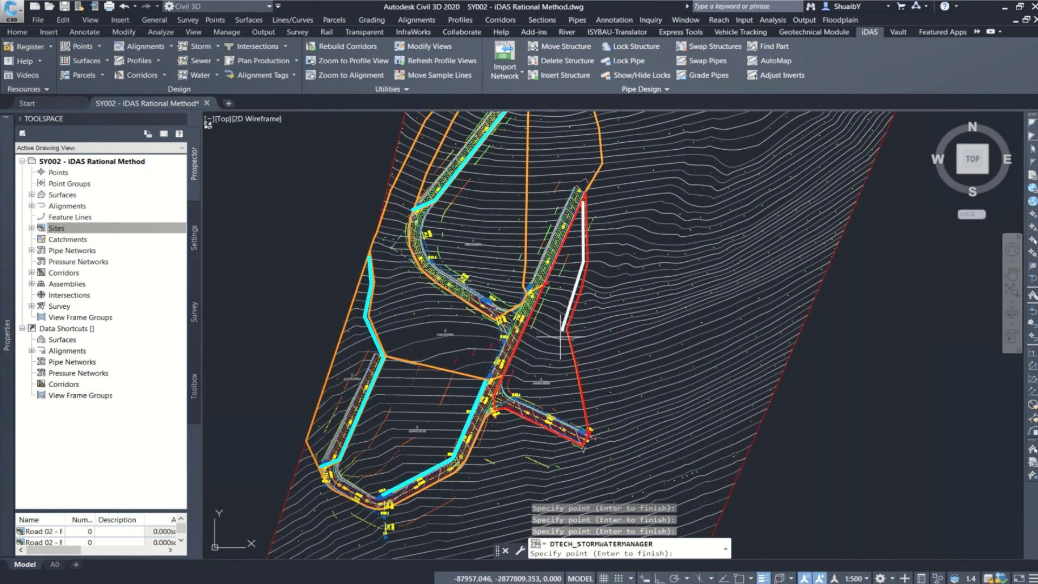
scroll(580, 428, "up", 5)
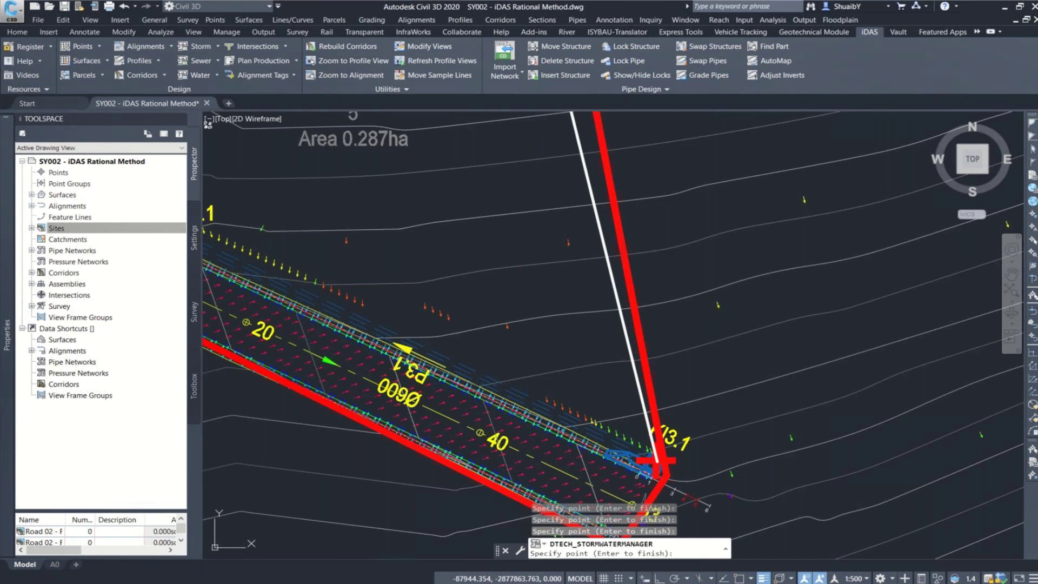
left_click(656, 461)
key("Return")
Start Catchment : 1's flow path at its northern tip and trace it down the inside of the eastern boundary to the corner north of the road
left_click(355, 225)
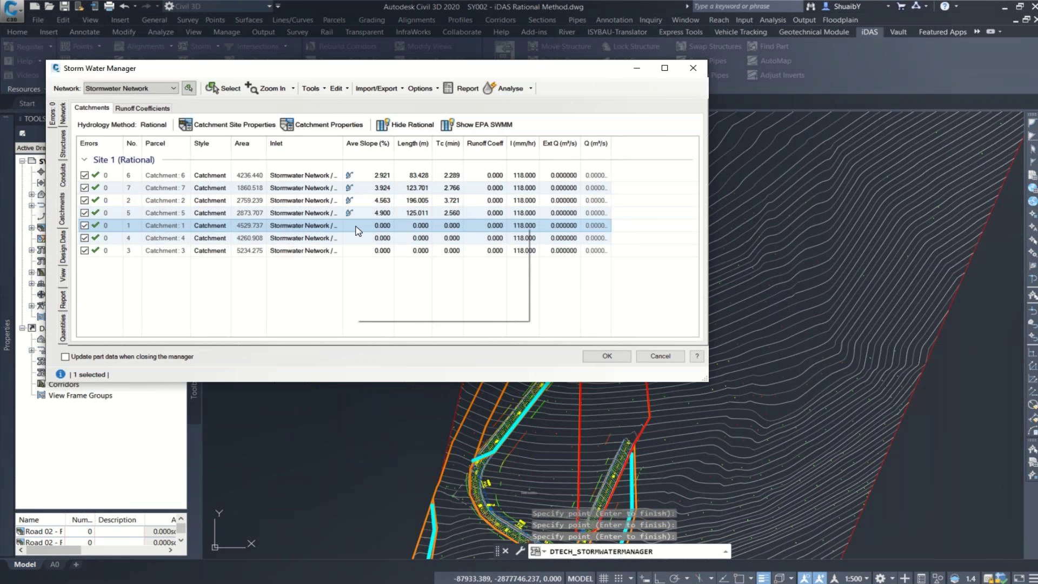
right_click(355, 227)
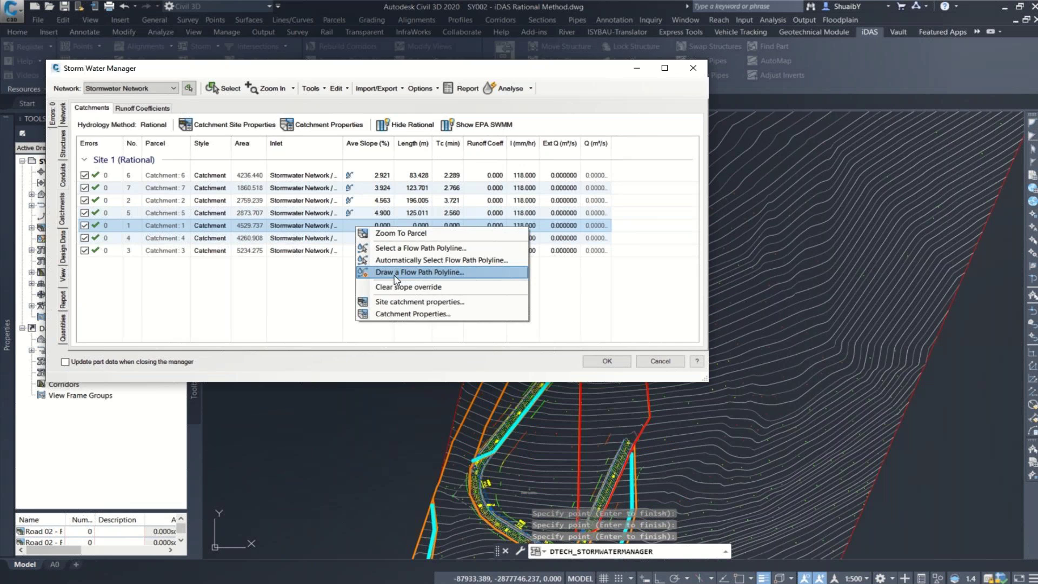
left_click(396, 276)
scroll(522, 222, "down", 2)
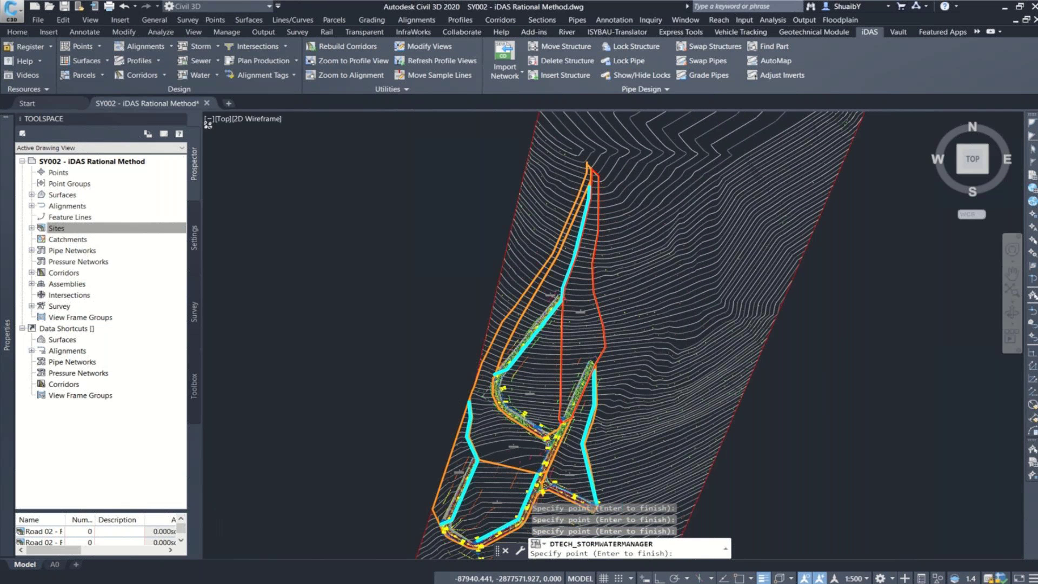
scroll(587, 160, "up", 5)
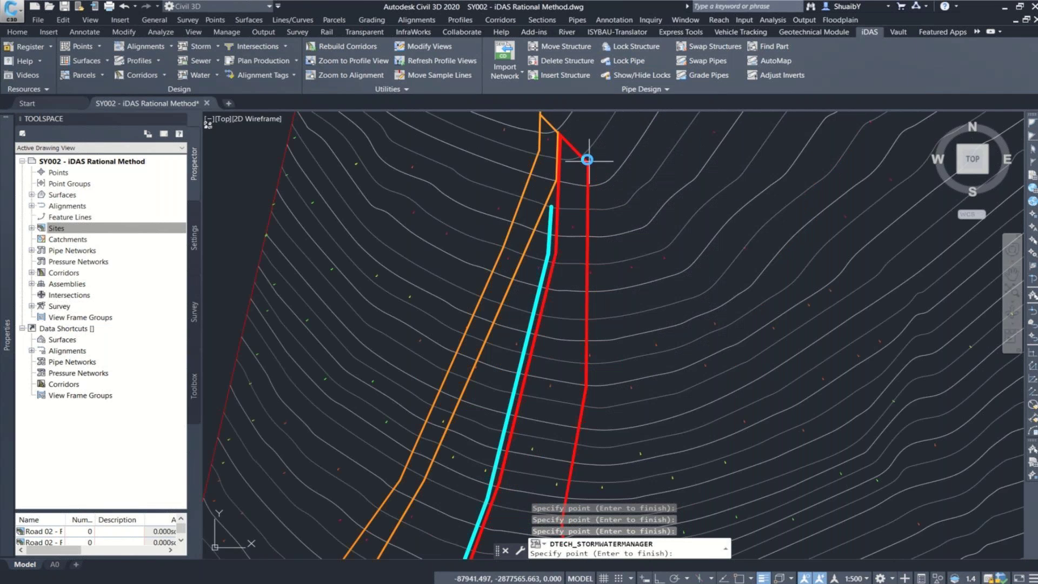
left_click(582, 166)
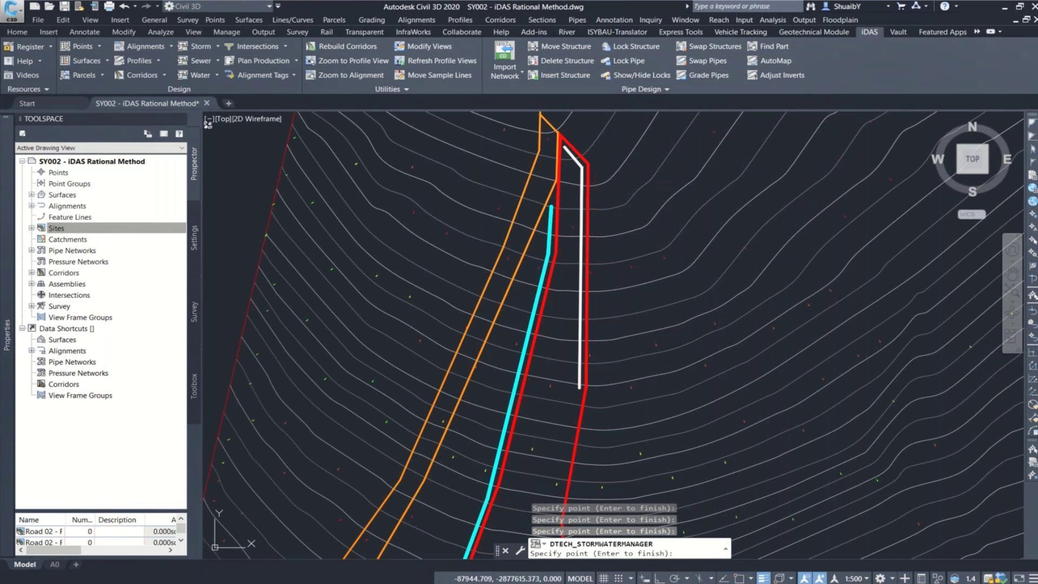
left_click(580, 386)
scroll(574, 289, "down", 4)
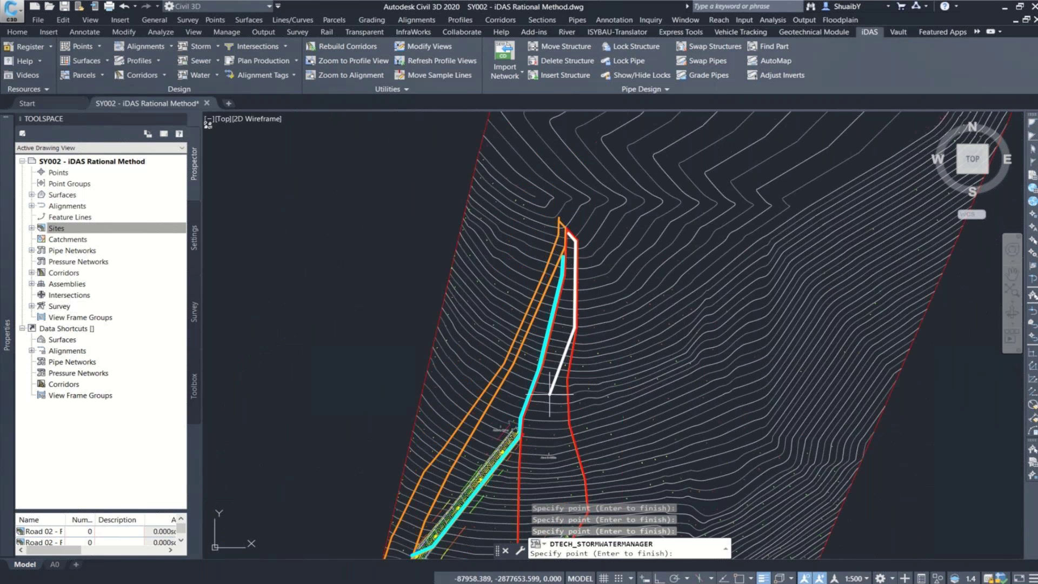
scroll(550, 393, "up", 4)
left_click(584, 356)
left_click(588, 472)
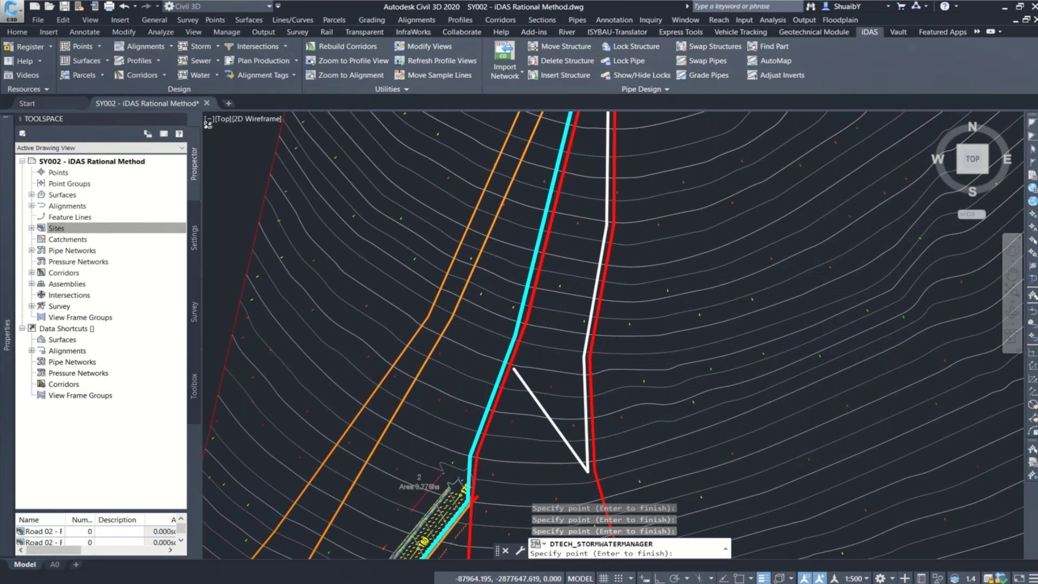
scroll(434, 232, "down", 2)
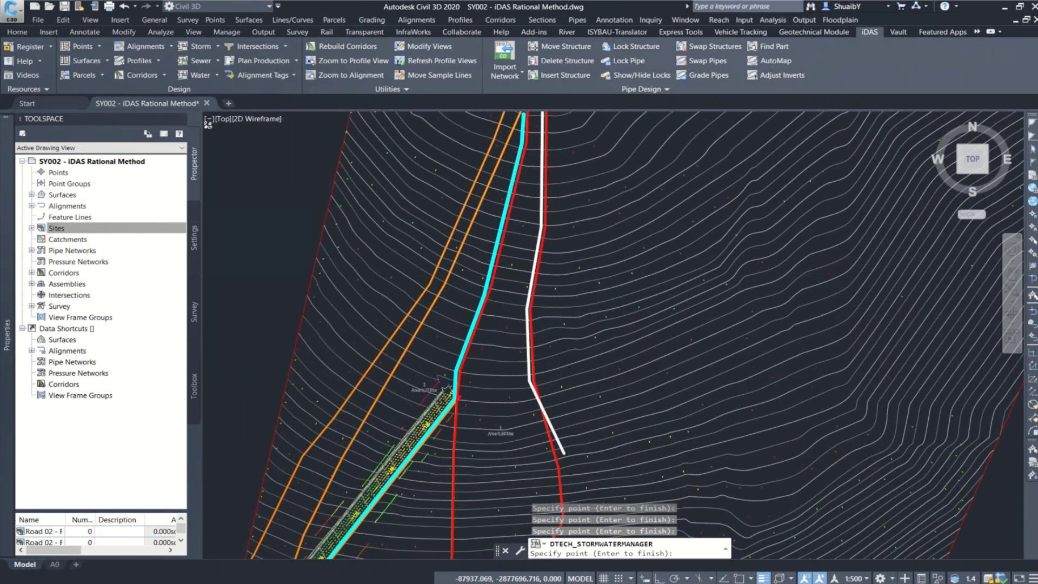
scroll(563, 453, "up", 6)
left_click(564, 453)
scroll(459, 347, "down", 4)
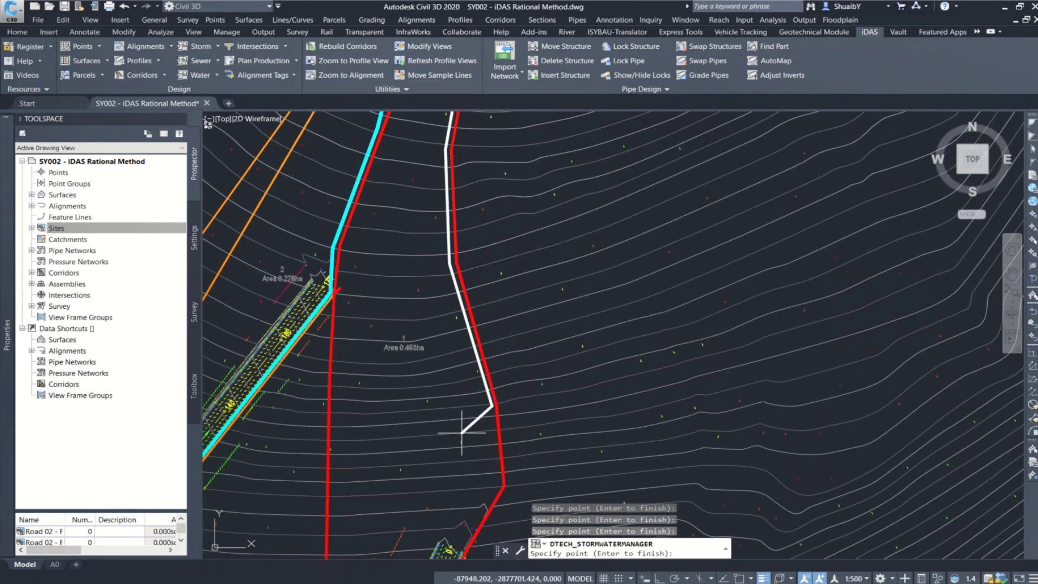
scroll(502, 478, "up", 6)
left_click(509, 473)
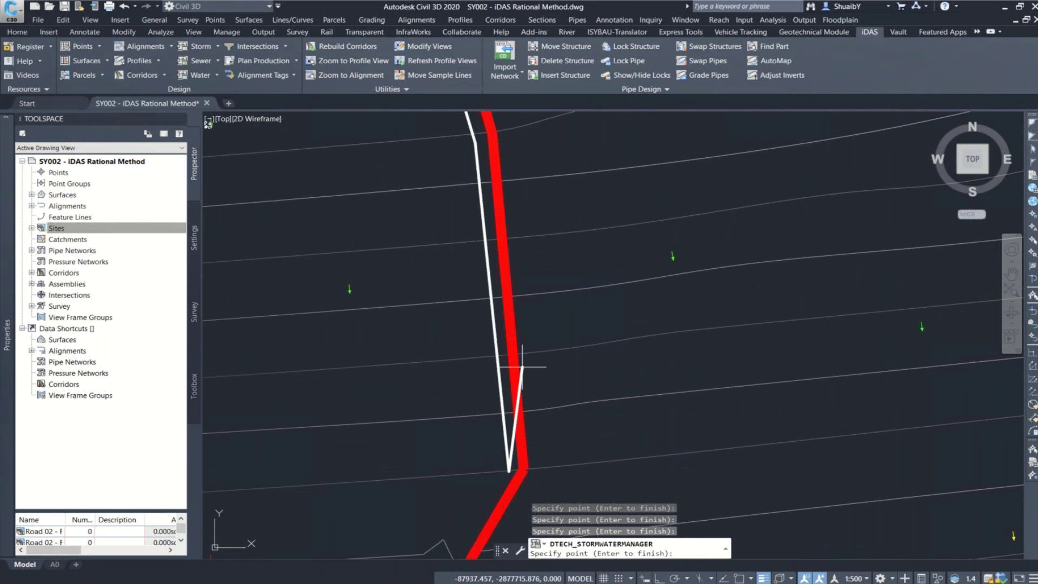
Continue Catchment : 1's flow path along the road's eastern edge and across to inlet KI2.1, finishing it at about 241.8 m long
scroll(503, 346, "down", 5)
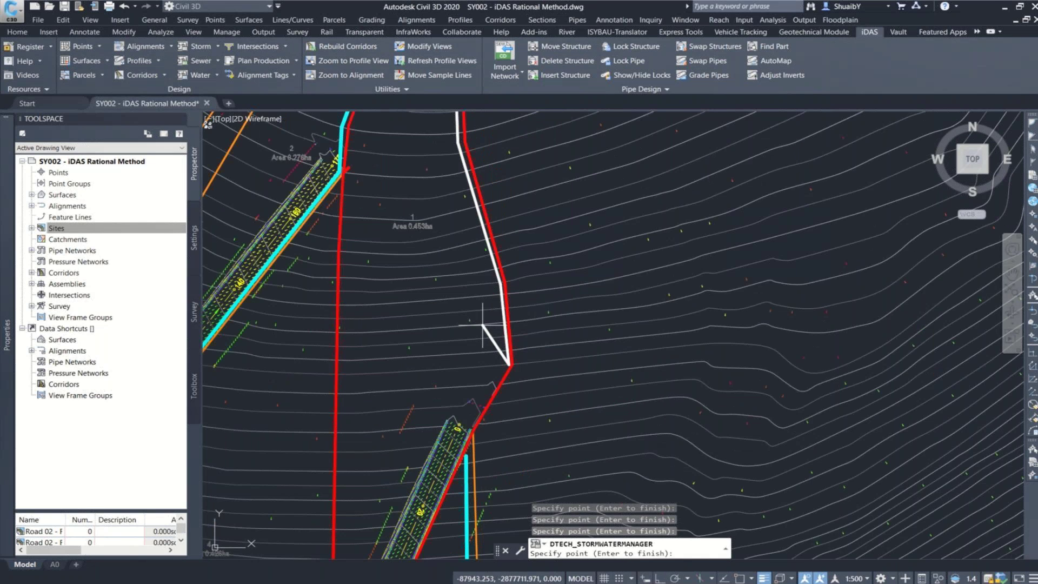
scroll(474, 436, "up", 6)
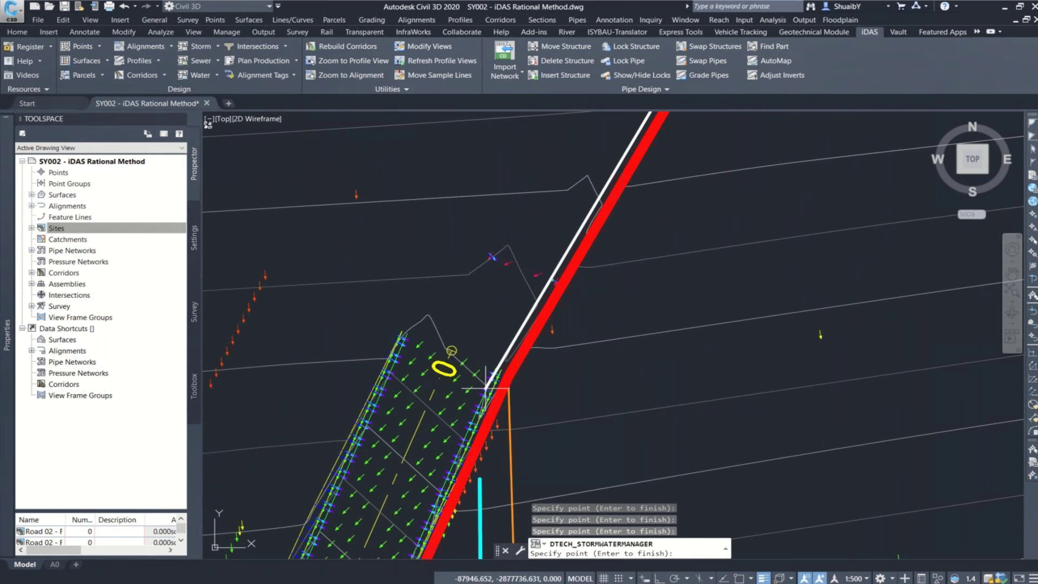
scroll(486, 388, "down", 2)
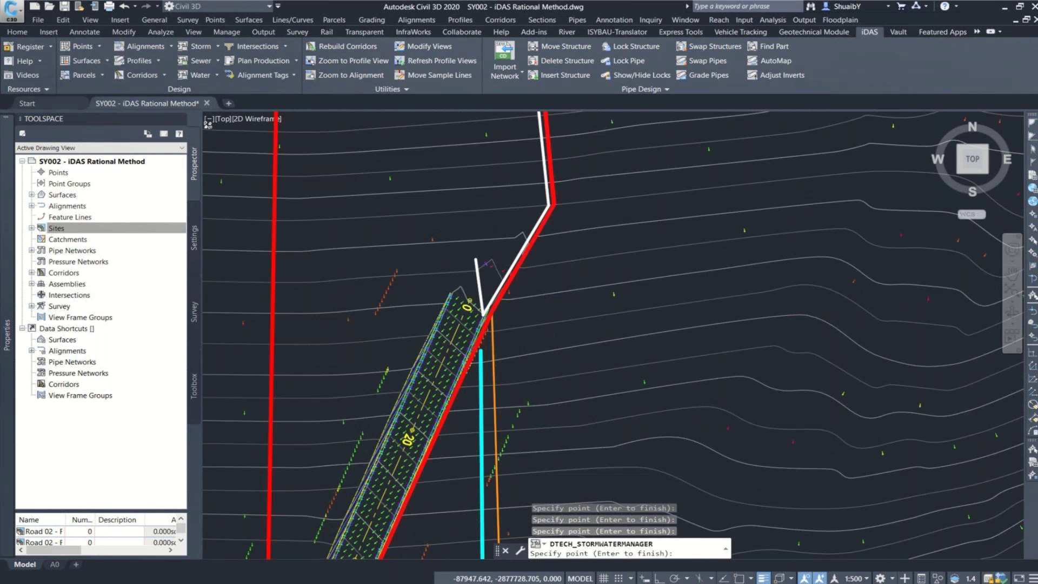
scroll(485, 388, "down", 2)
scroll(511, 321, "up", 8)
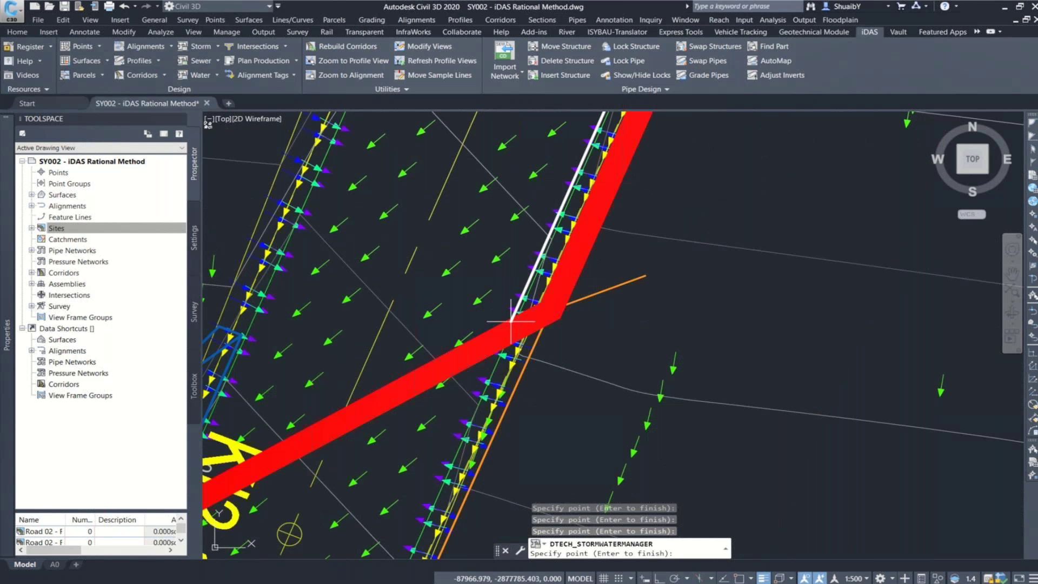
scroll(536, 296, "down", 2)
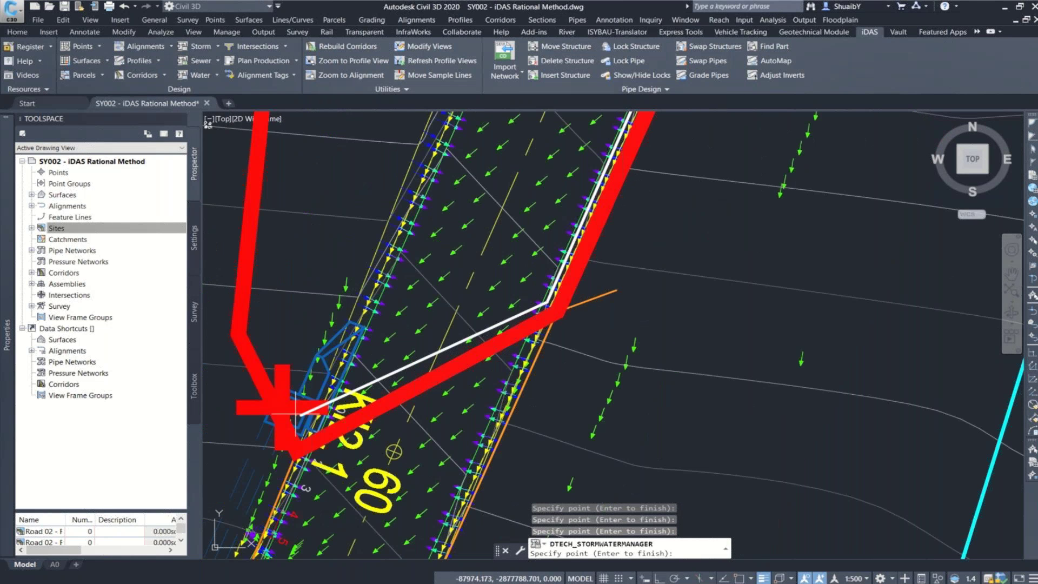
key("Return")
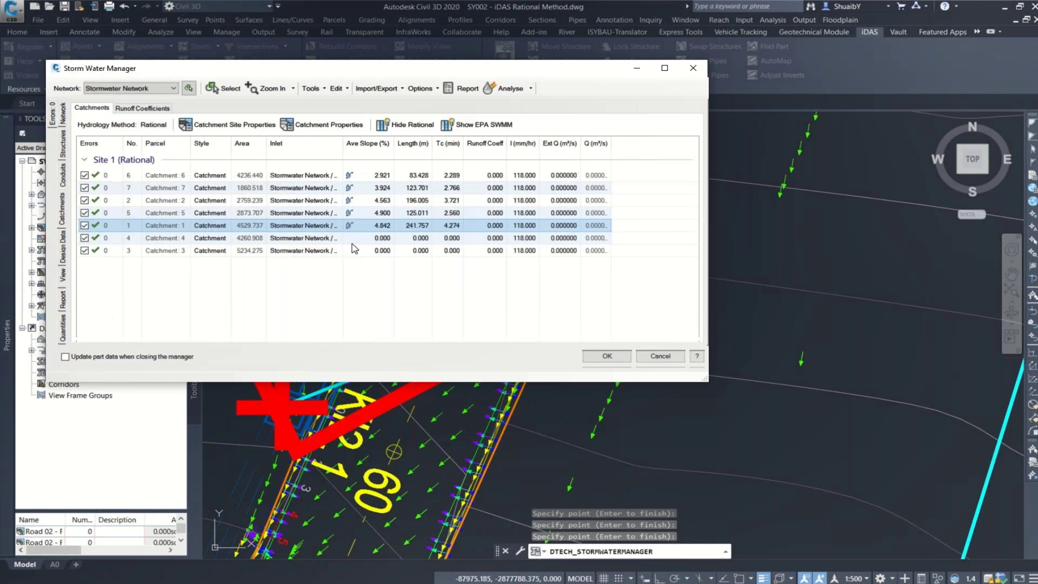
Draw Catchment : 4's flow path, about 160.7 m long, from its northern tip down the inside of the western boundary and around the road bend to inlet KI1.2
left_click(354, 239)
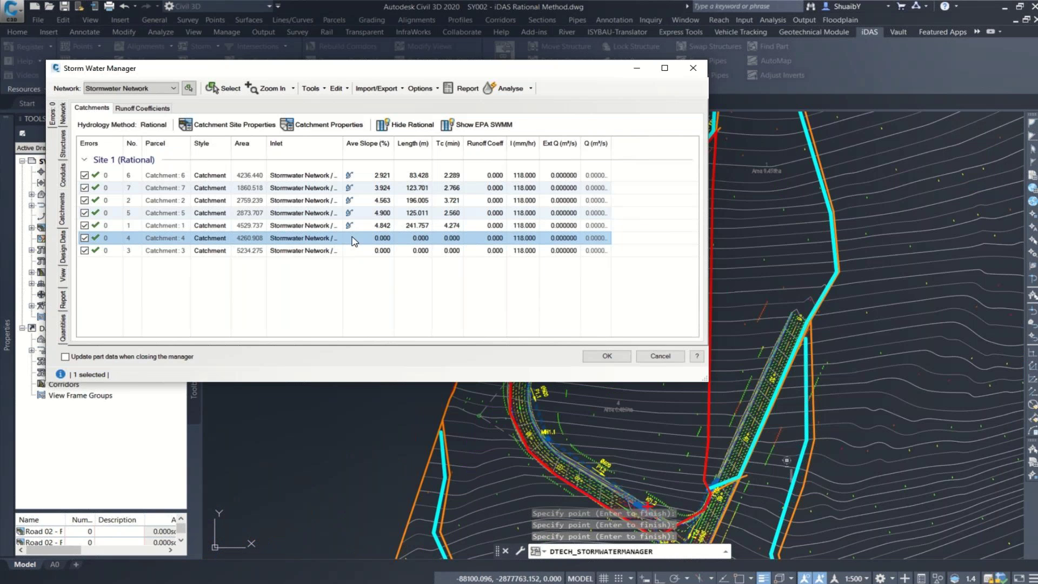
right_click(354, 241)
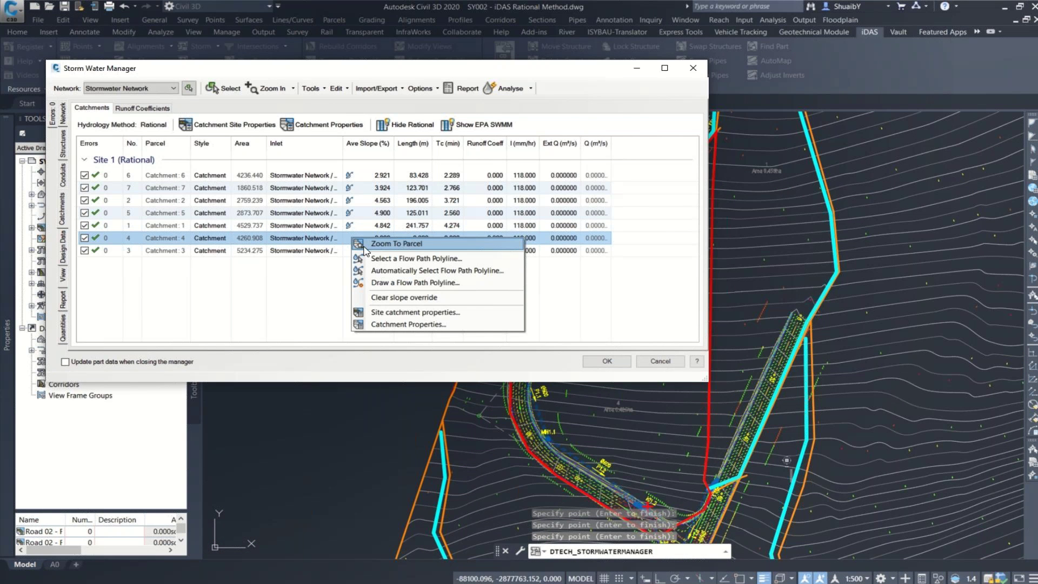
left_click(403, 284)
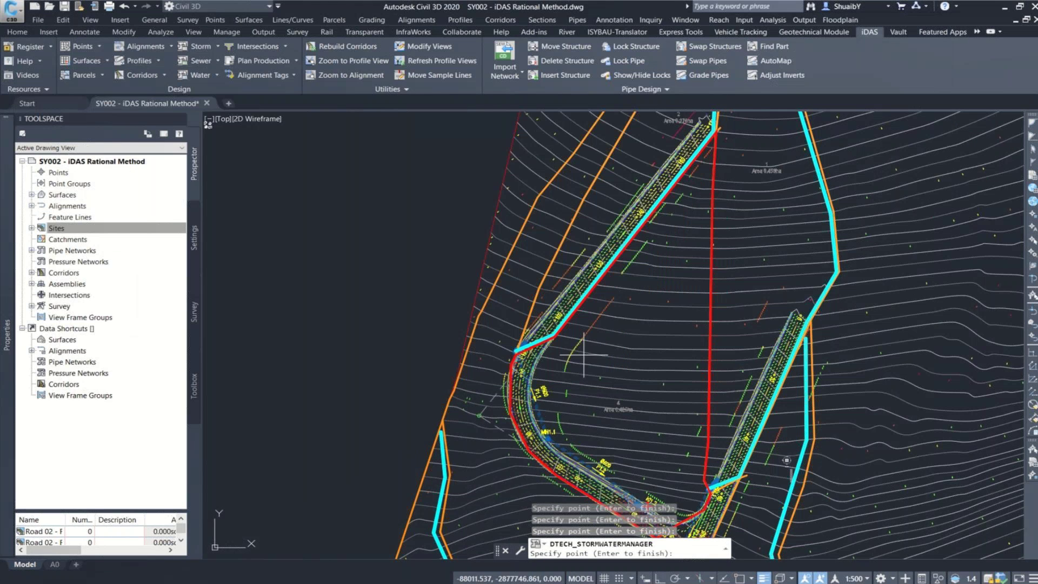
scroll(584, 354, "down", 2)
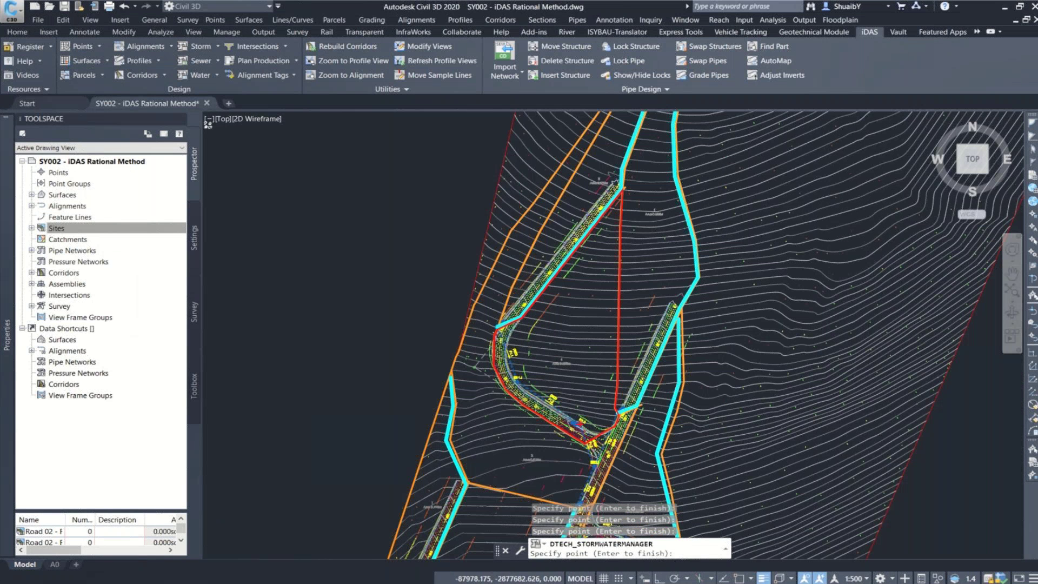
scroll(625, 190, "up", 2)
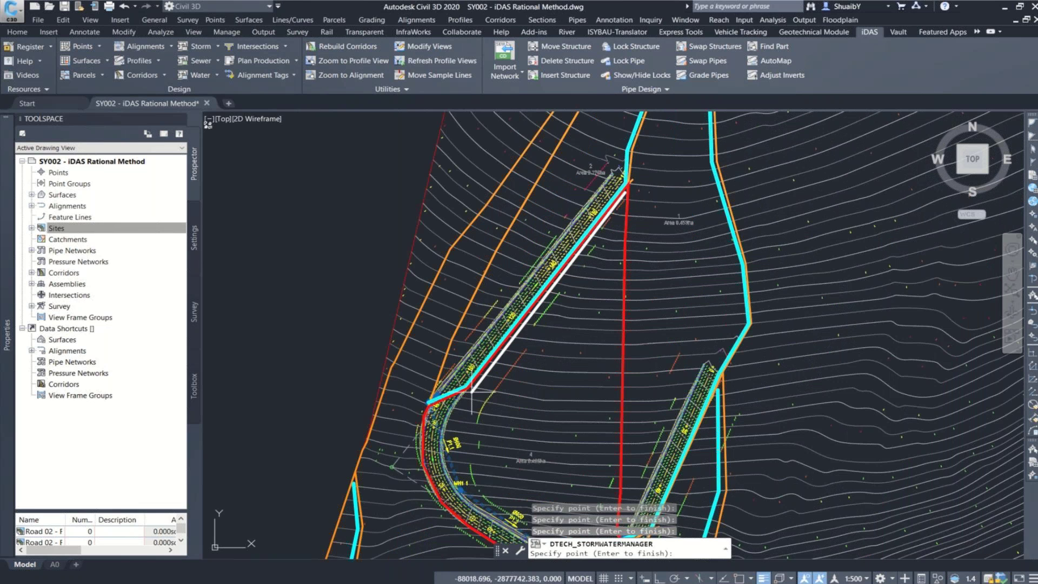
left_click(472, 389)
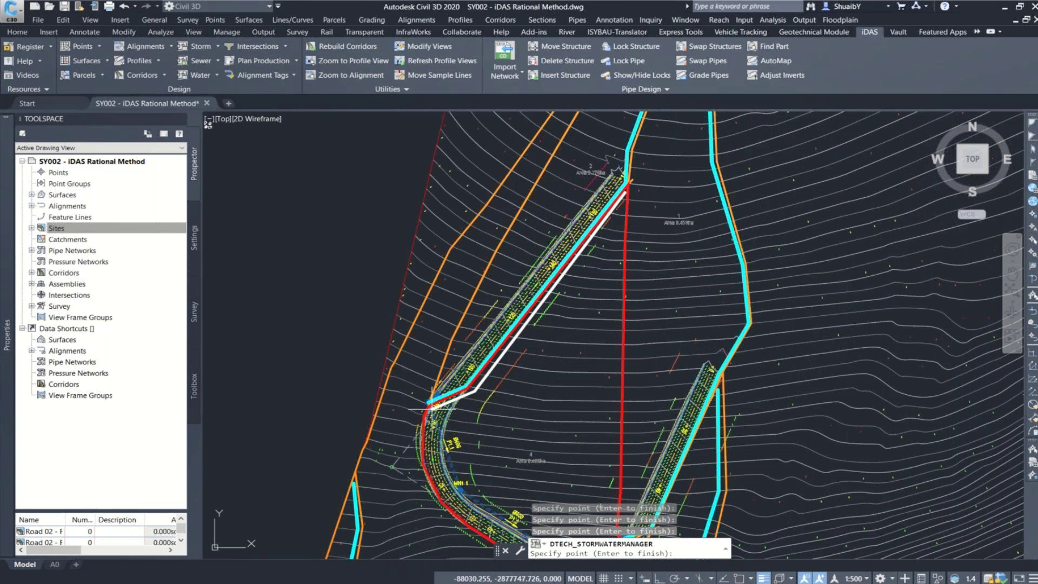
left_click(429, 408)
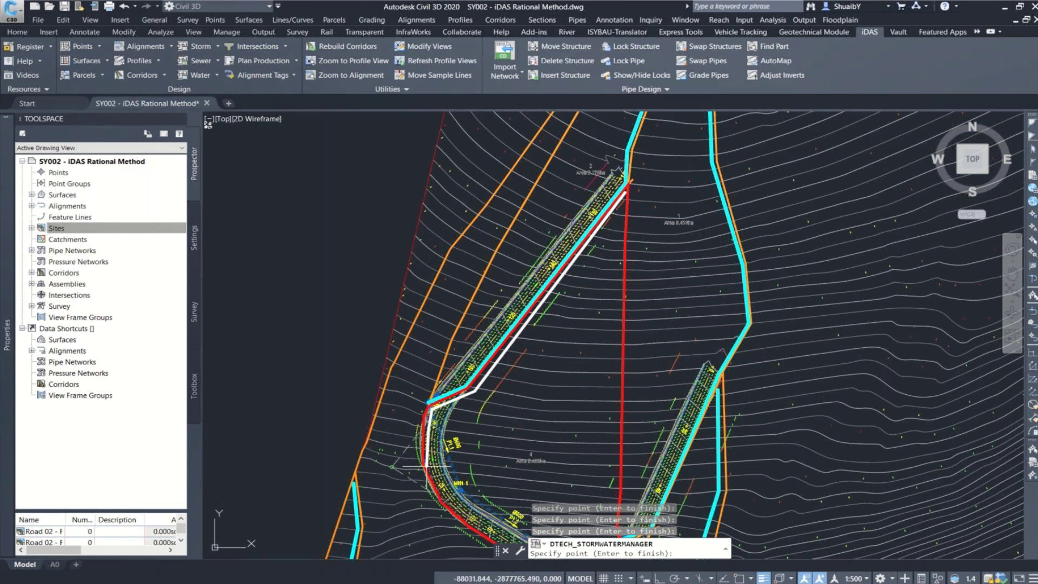
left_click(426, 466)
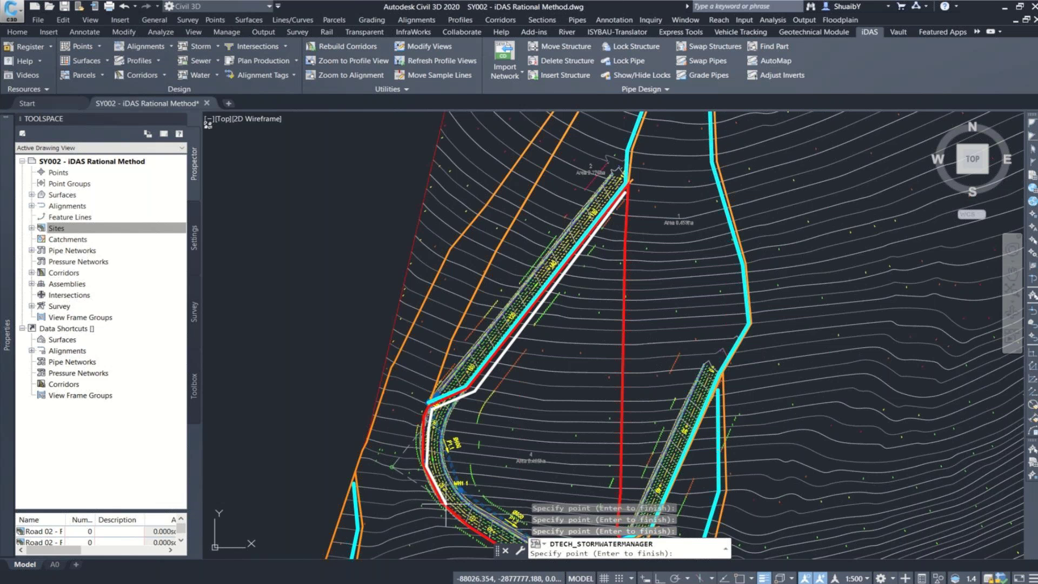
scroll(446, 506, "down", 2)
scroll(494, 511, "up", 5)
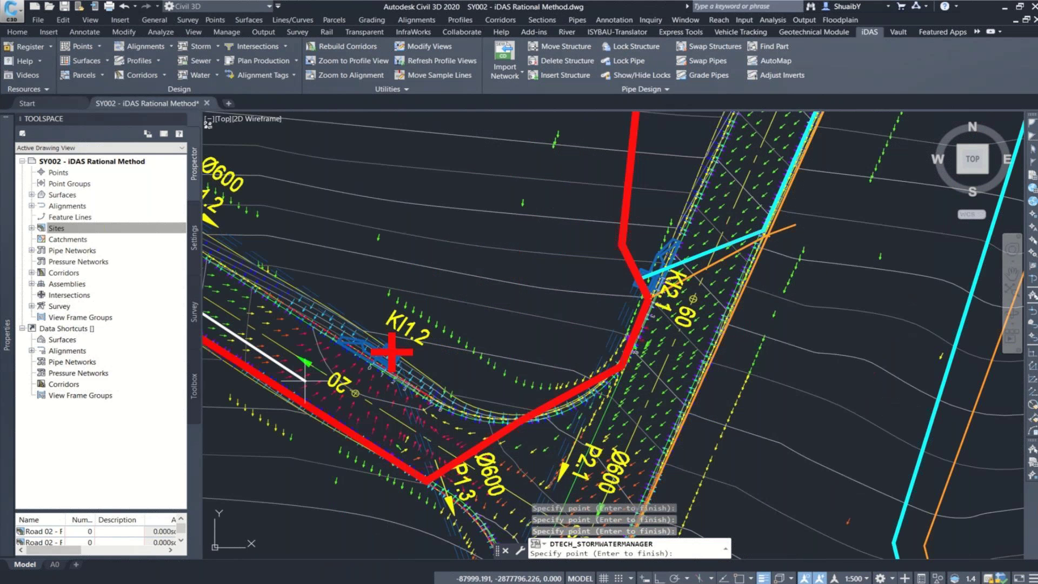
left_click(301, 388)
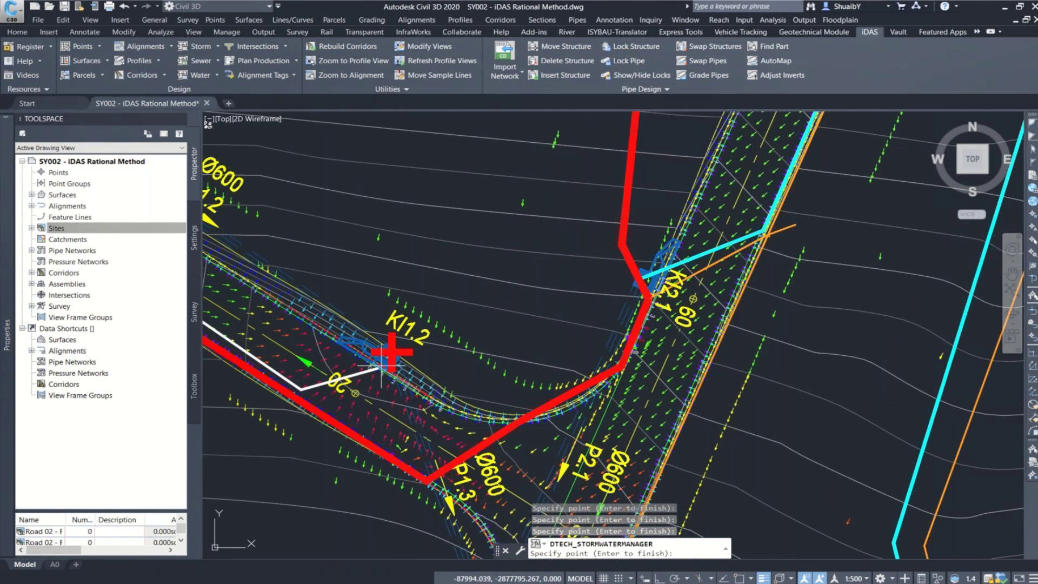
key("Return")
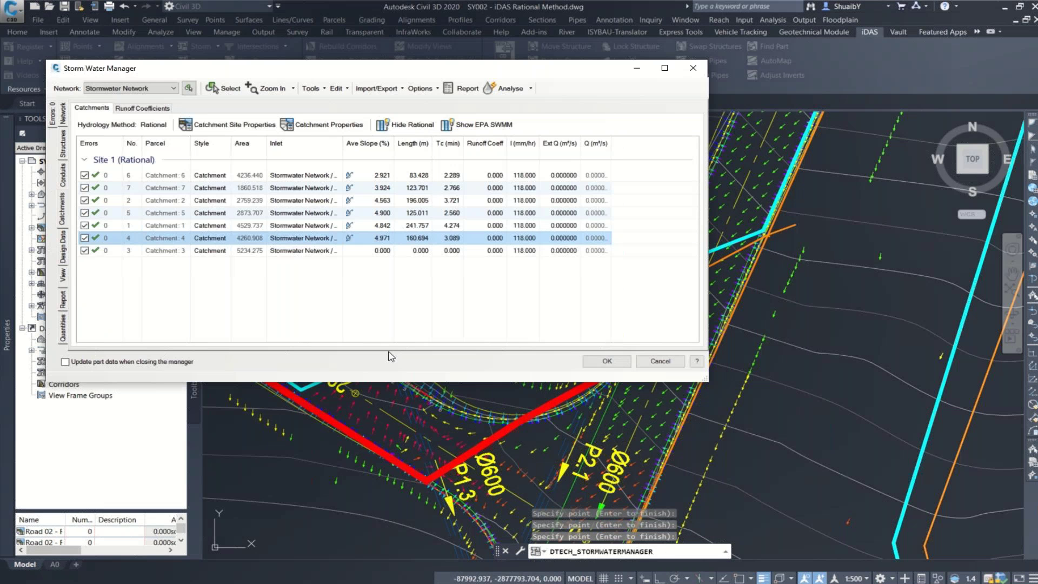
Start Catchment : 3's flow path at its northern tip and trace it down the inside of the western boundary to the bend west of the road
left_click(352, 255)
right_click(351, 251)
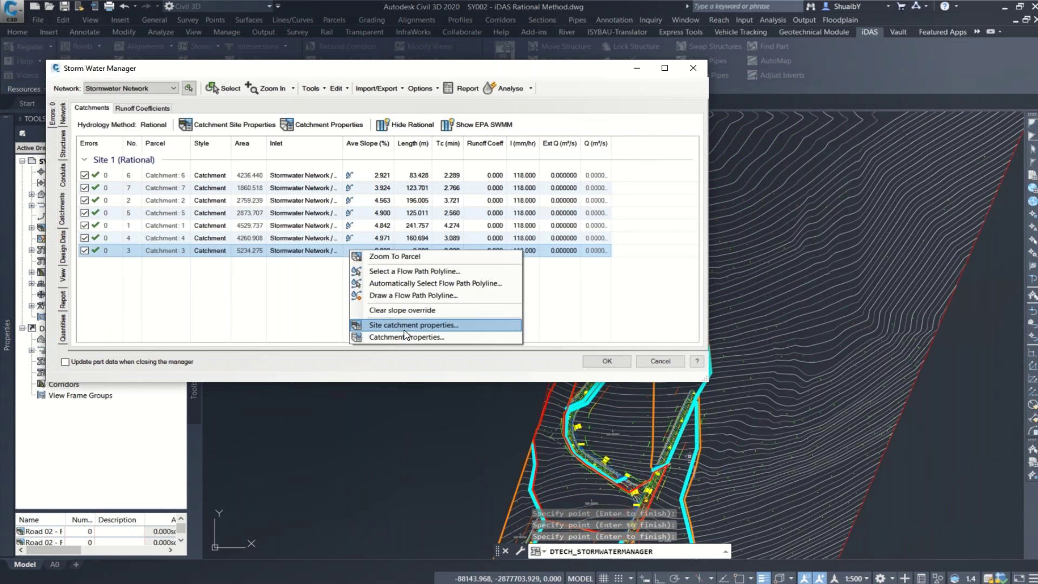
left_click(403, 297)
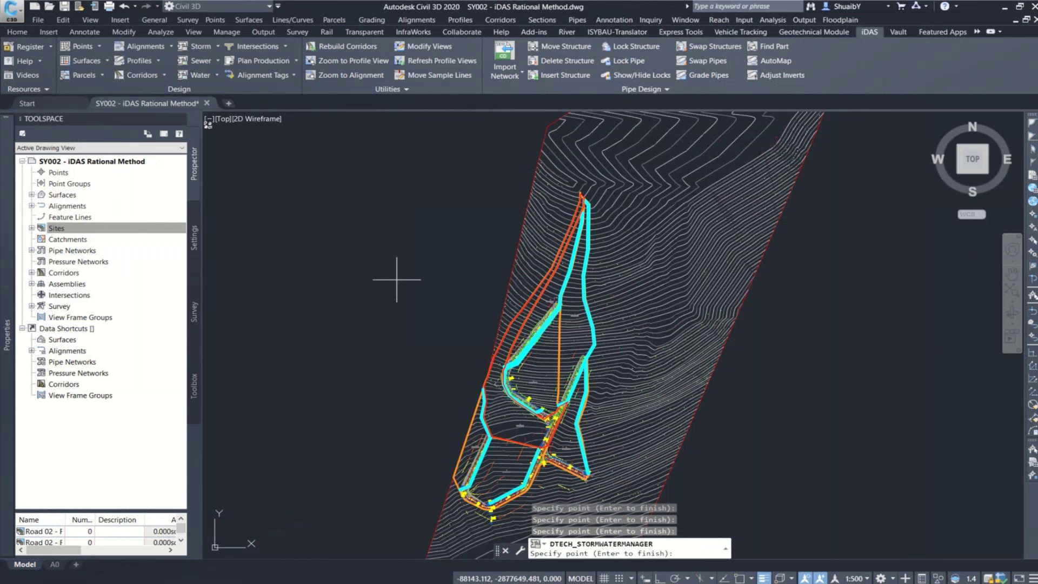
scroll(541, 454, "up", 2)
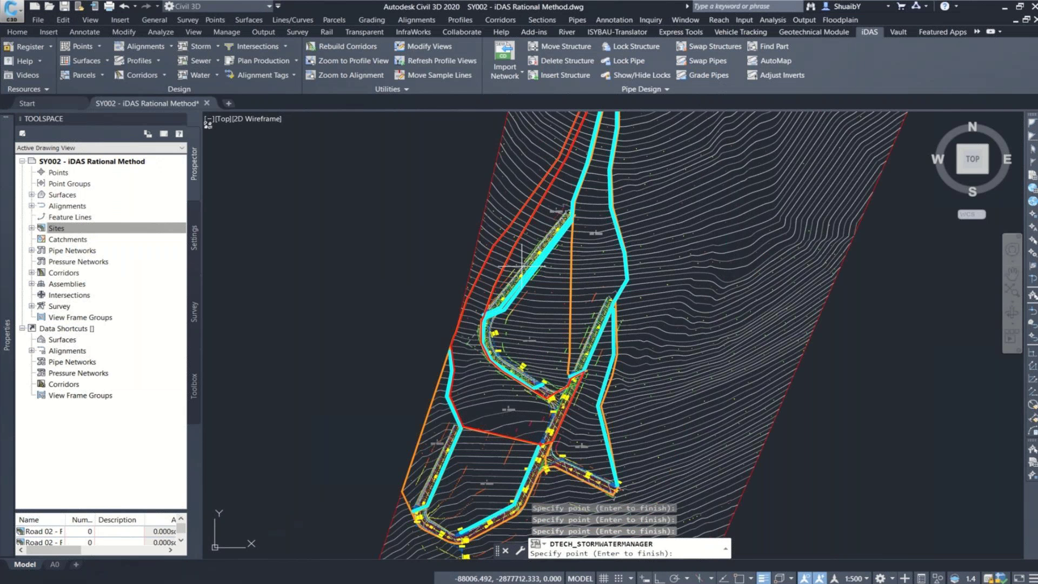
middle_click_drag(521, 264, 497, 381)
scroll(591, 158, "up", 2)
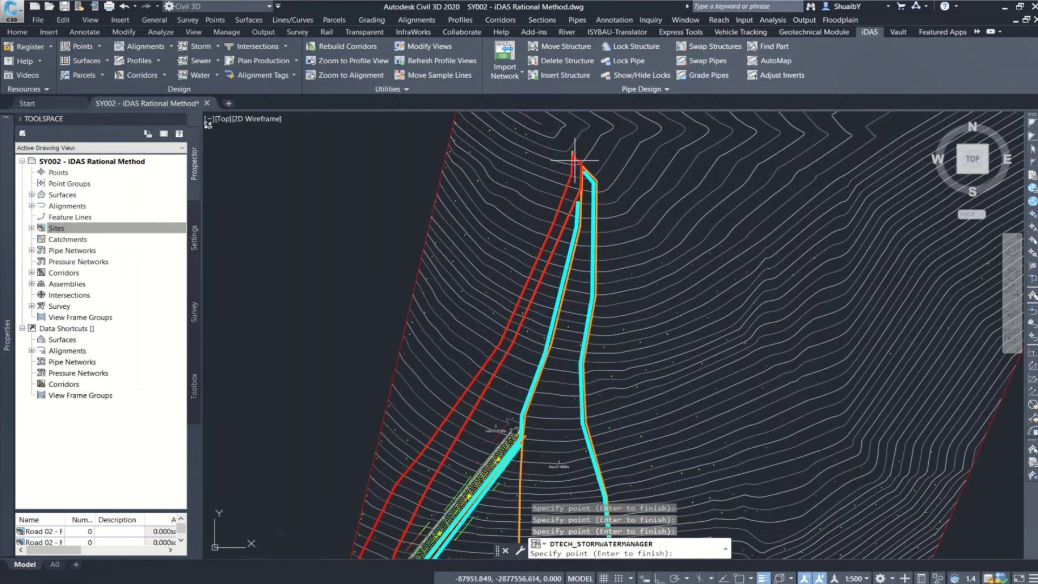
left_click(575, 180)
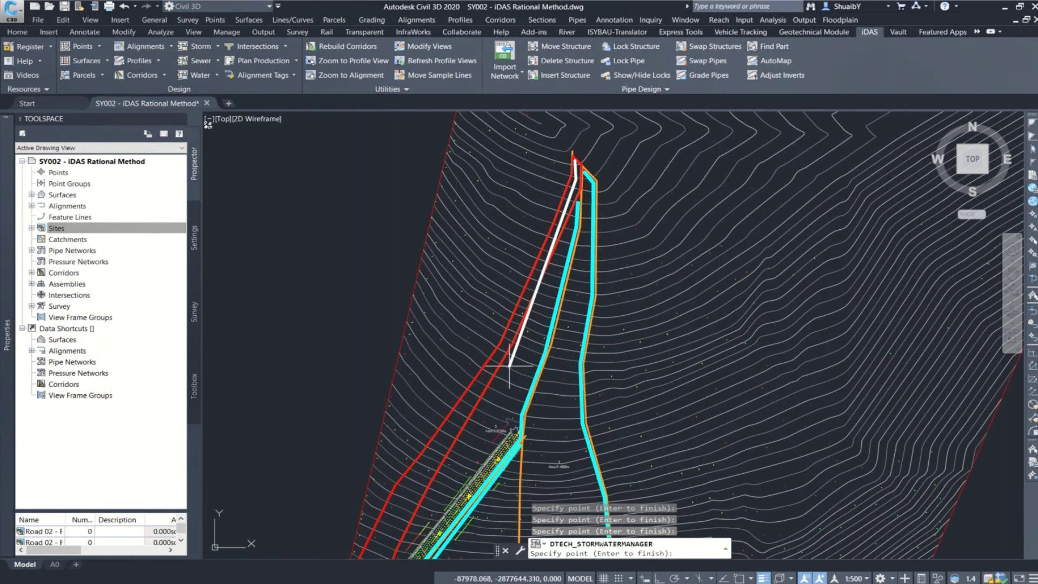
left_click(505, 346)
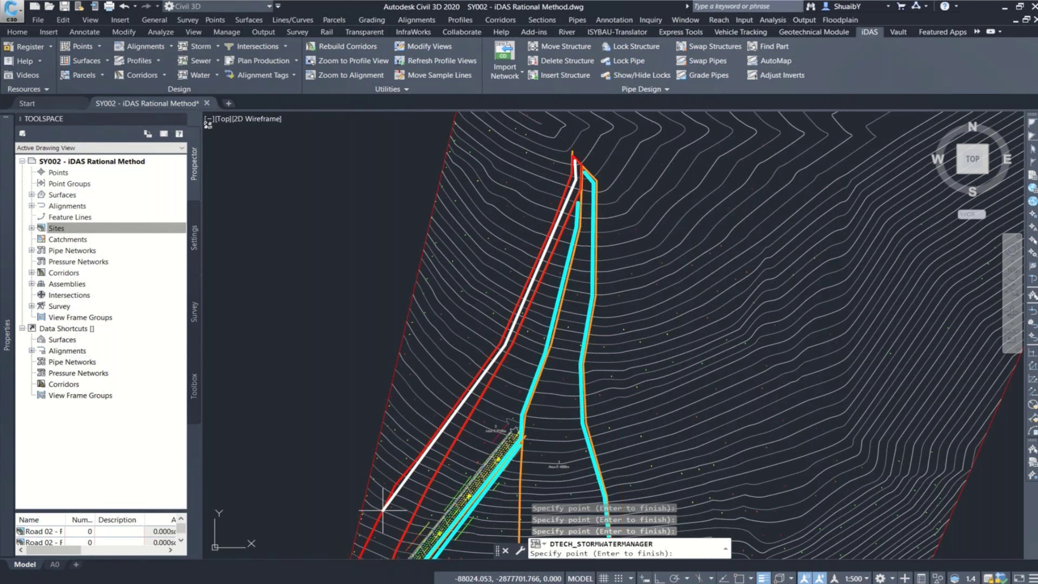
left_click(398, 489)
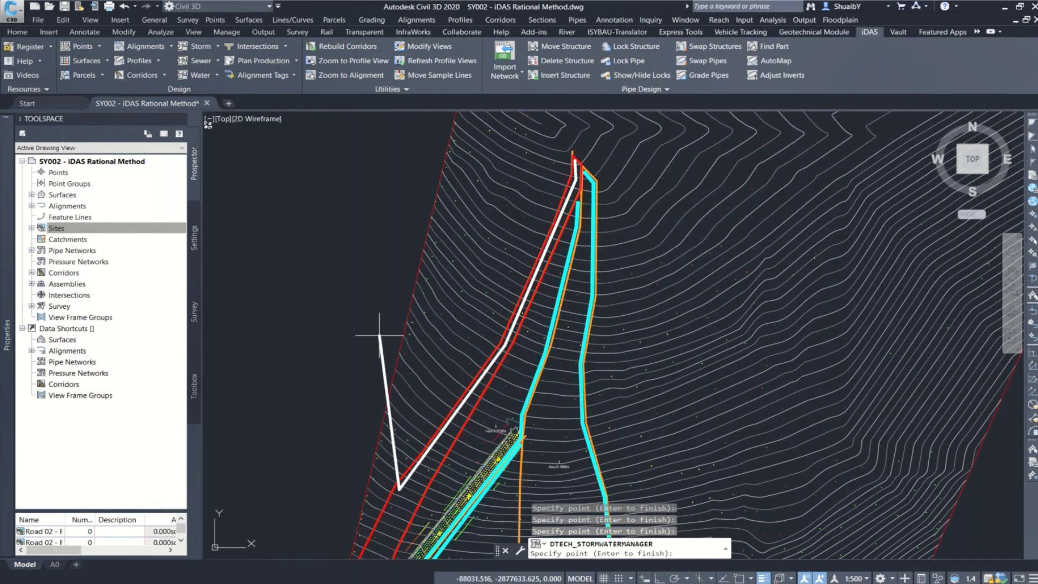
middle_click_drag(379, 335, 409, 160)
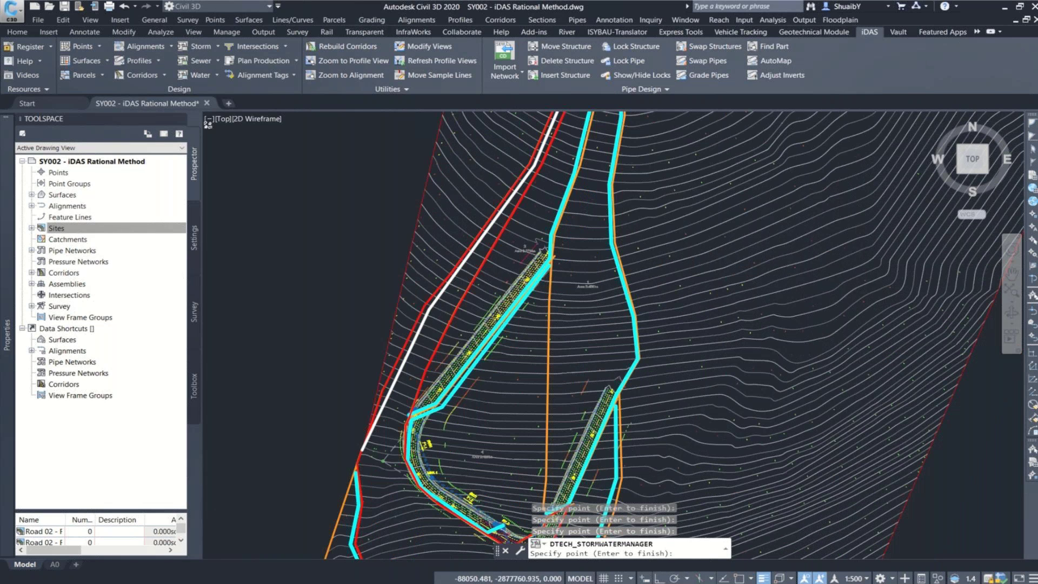
scroll(370, 455, "up", 2)
left_click(359, 474)
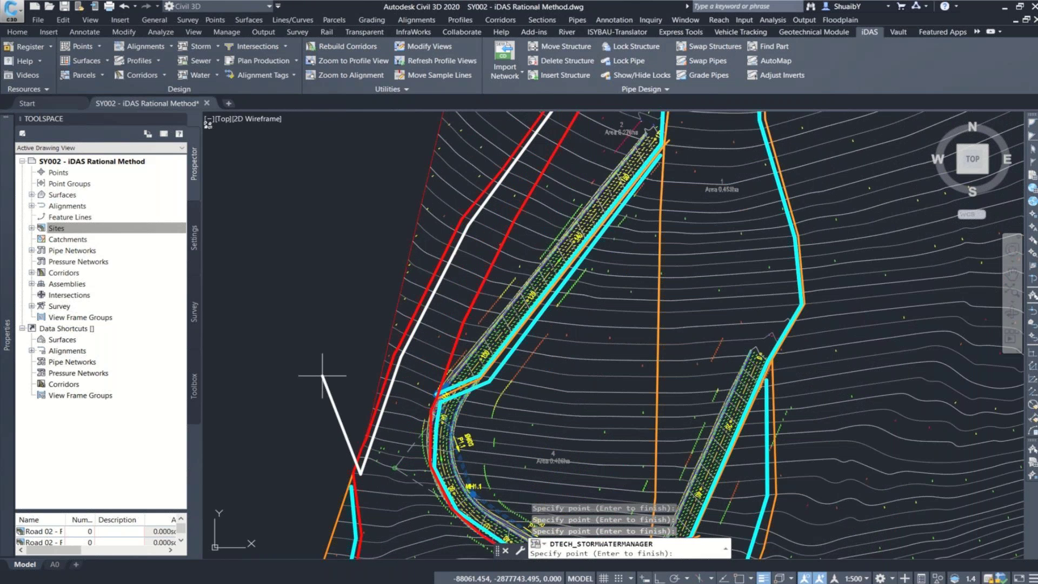
Continue Catchment : 3's flow path down the western boundary and along the southern boundary to inlet KI2.2, finishing it at about 343.3 m long
scroll(322, 375, "down", 2)
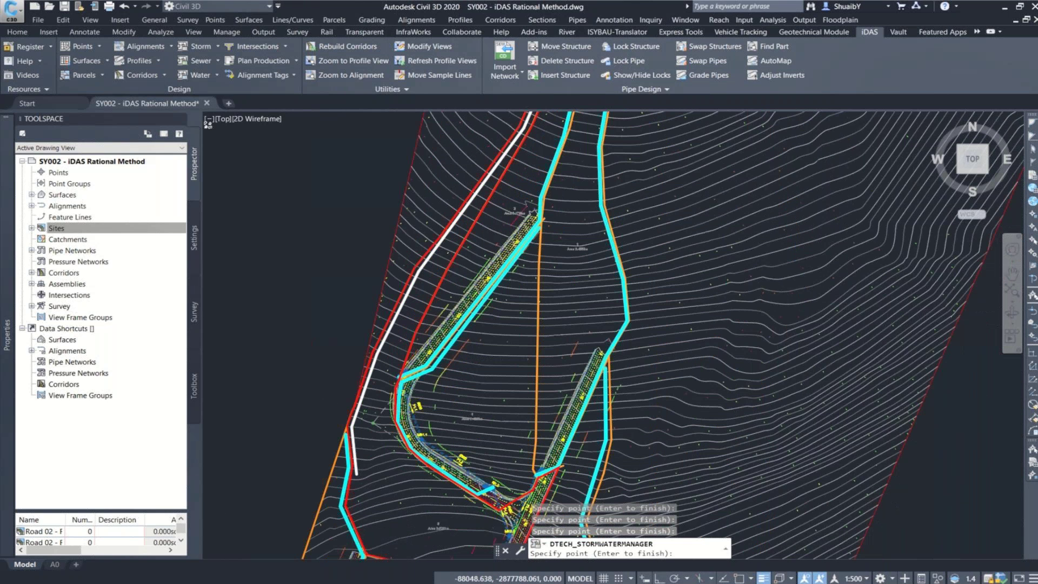
scroll(361, 481, "up", 3)
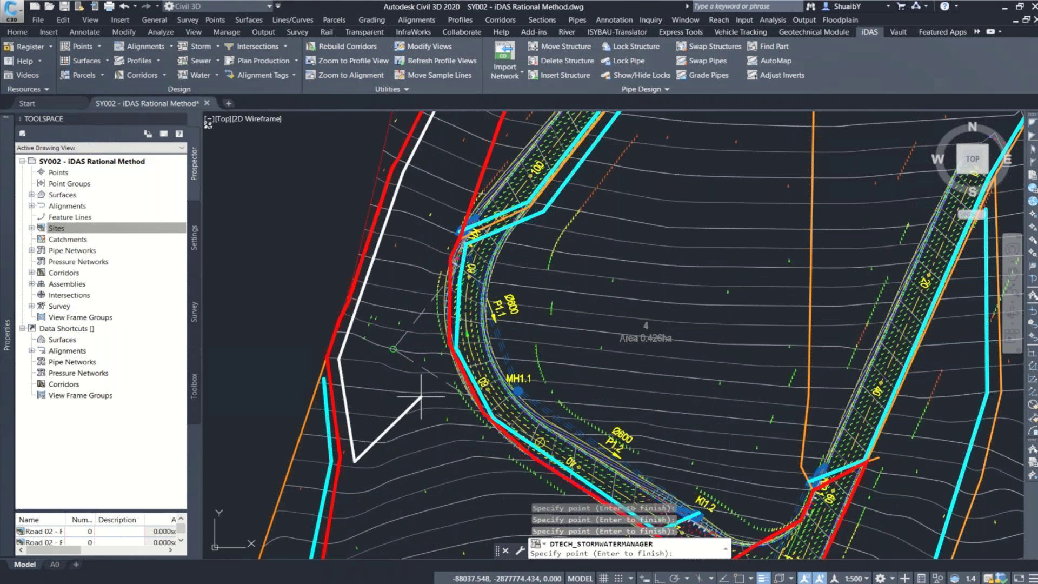
middle_click_drag(421, 397, 458, 236)
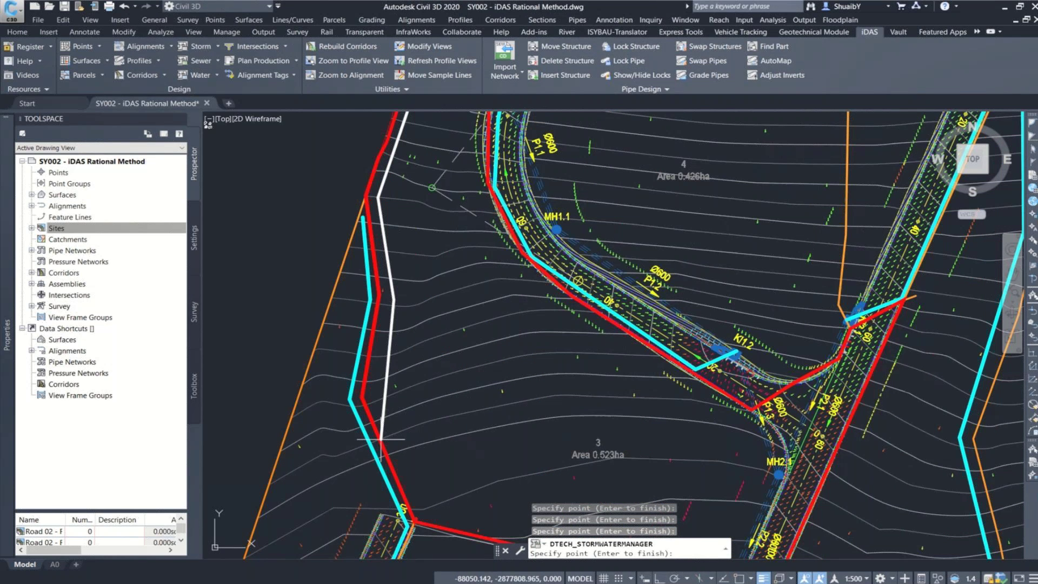
left_click(381, 439)
left_click(371, 395)
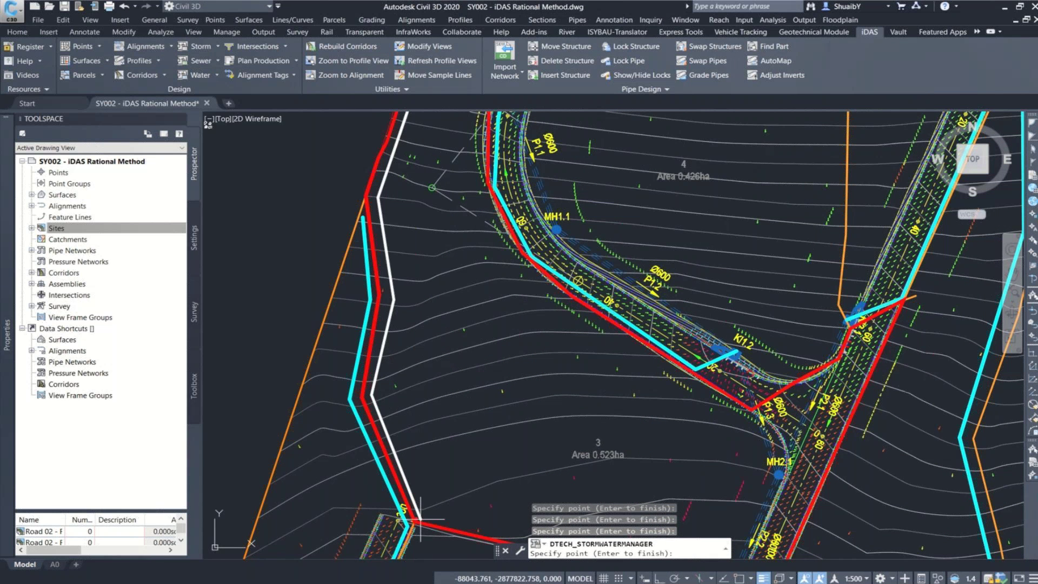
scroll(395, 409, "down", 2)
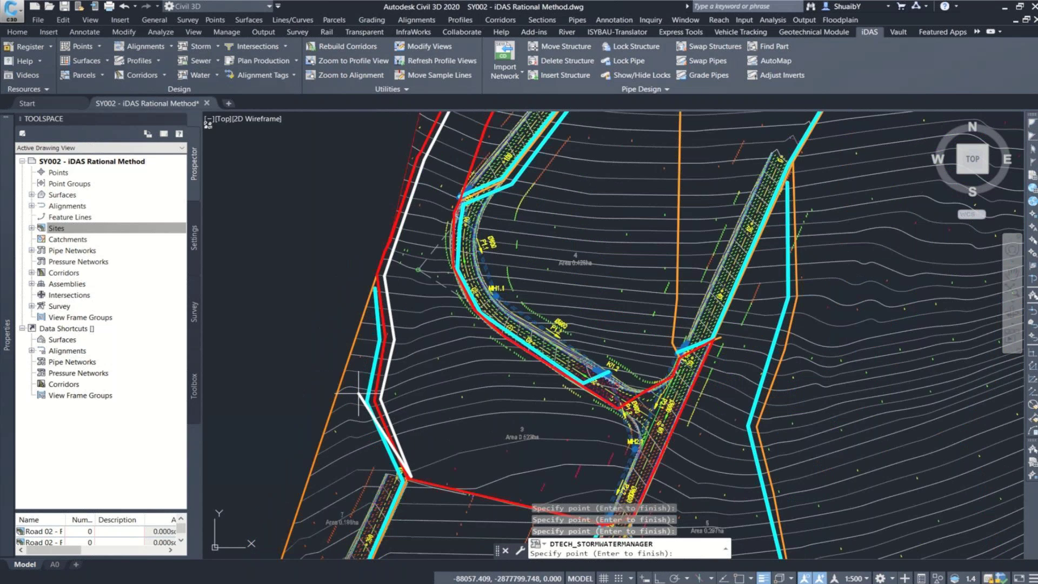
scroll(428, 407, "down", 2)
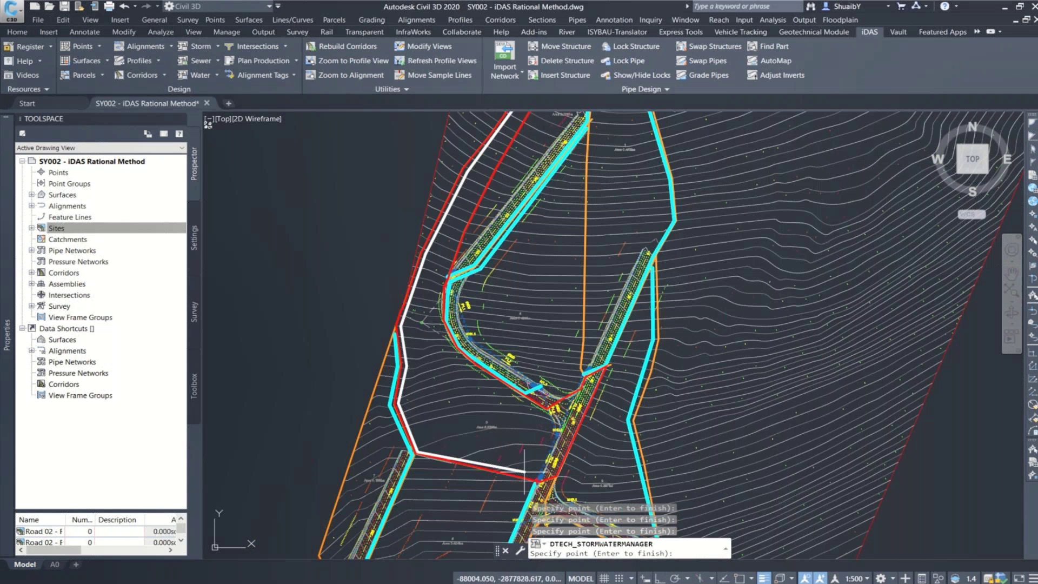
scroll(524, 471, "up", 2)
scroll(497, 453, "up", 2)
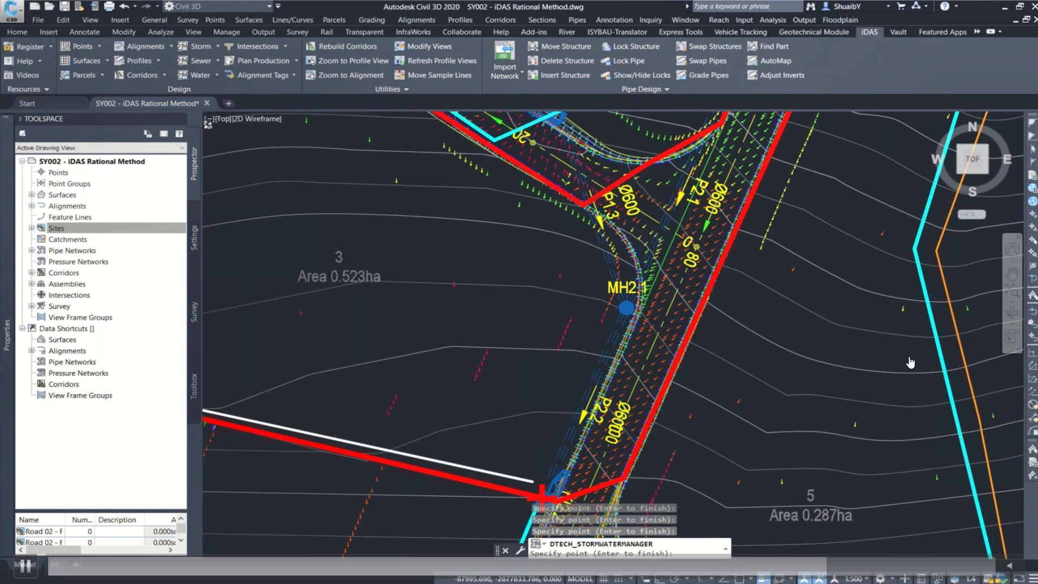
scroll(532, 480, "up", 3)
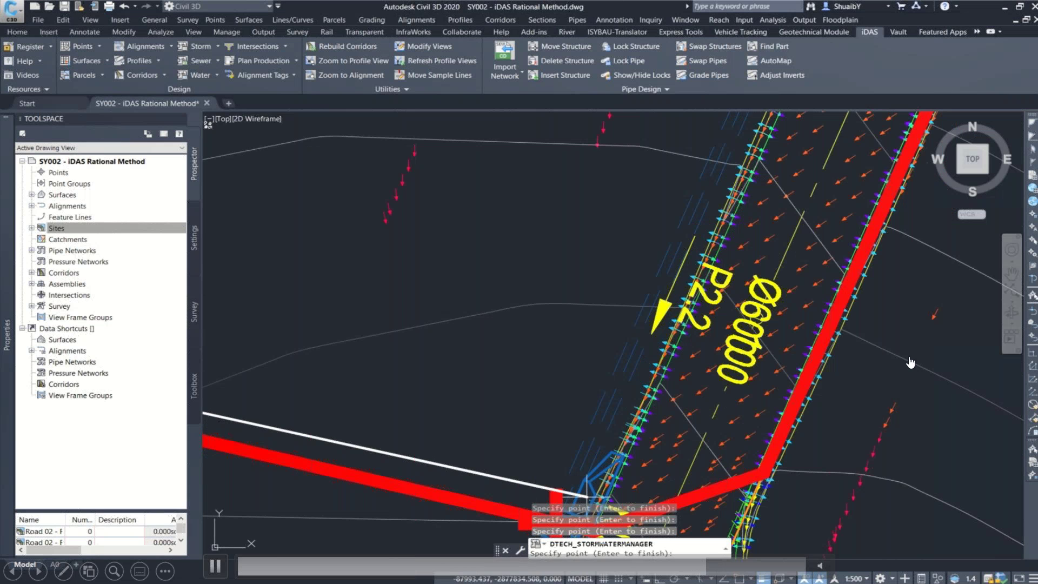
scroll(488, 398, "down", 2)
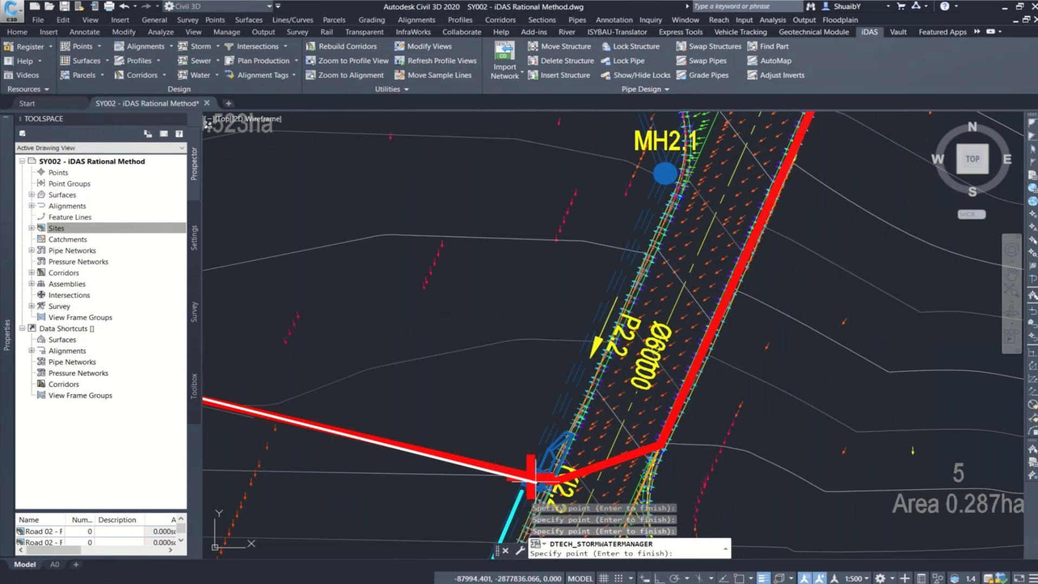
key("Return")
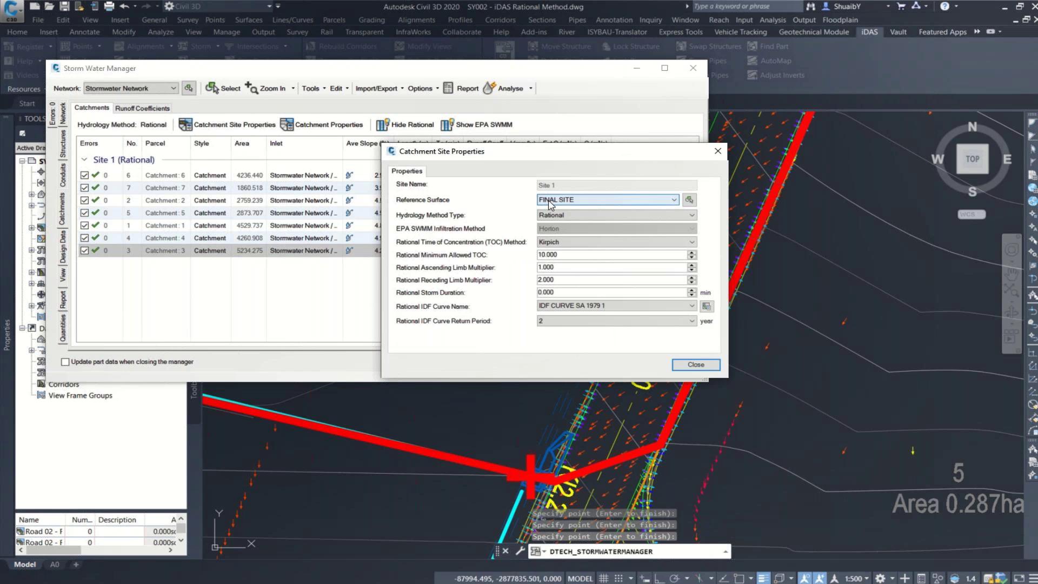
Set Site 1's rational minimum allowed TOC to 15, keeping the Kirpich method, IDF CURVE SA 1979 1 and the 2-year return period
left_click(561, 256)
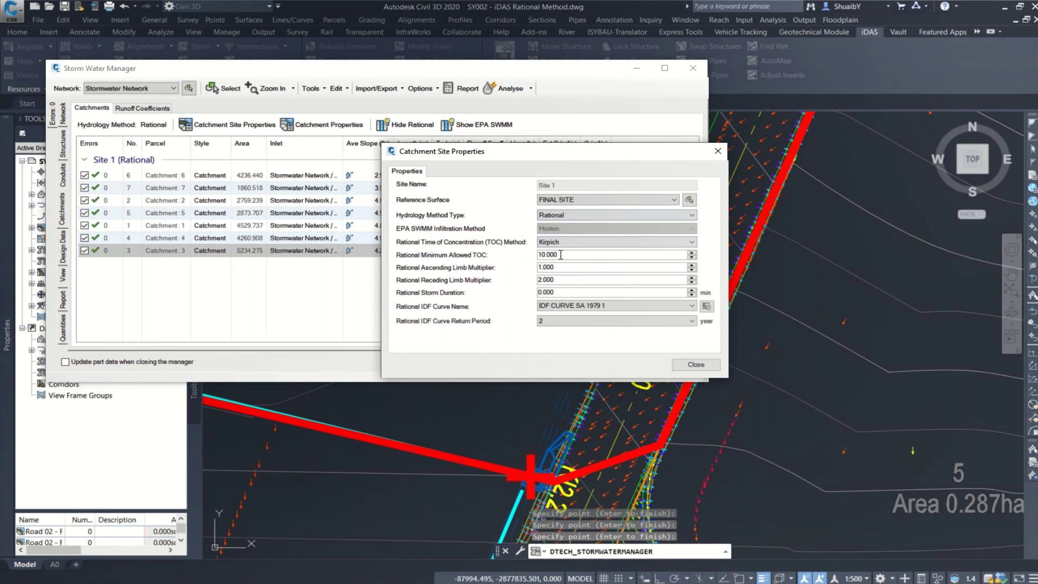
left_click(559, 242)
left_click(557, 259)
left_click_drag(558, 255, 509, 257)
type("15")
left_click(557, 278)
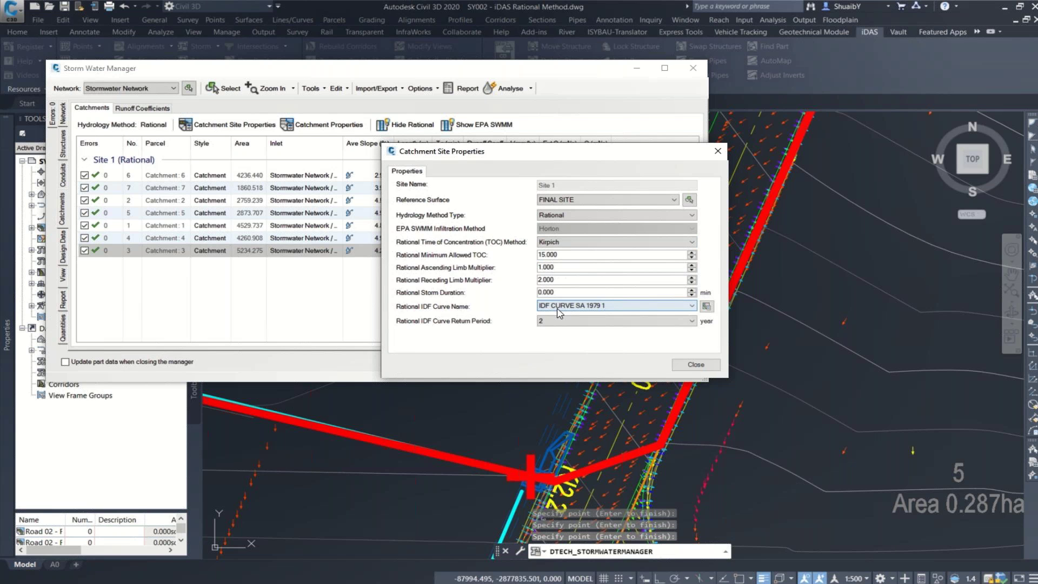
left_click(558, 309)
left_click(578, 315)
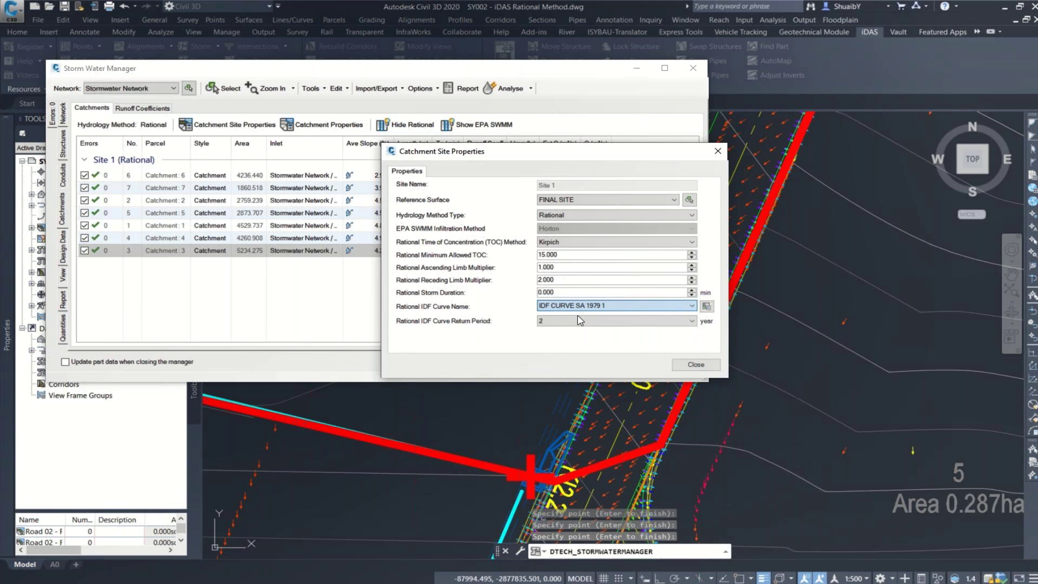
left_click(580, 320)
key("Return")
key("Return")
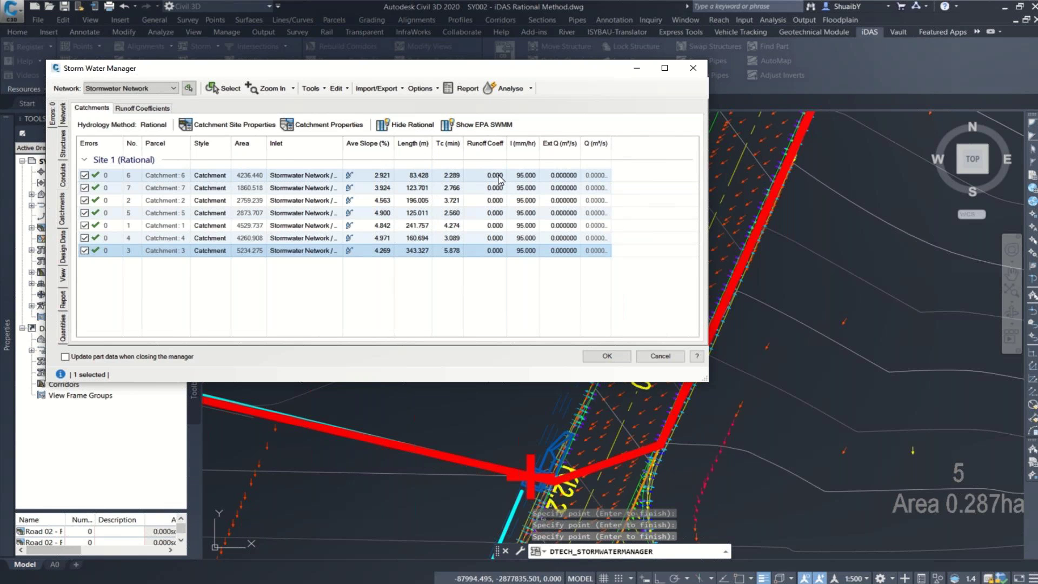
Fill the runoff coefficient of the selected parcel, Catchment : 3, with 0.85
left_click(493, 145)
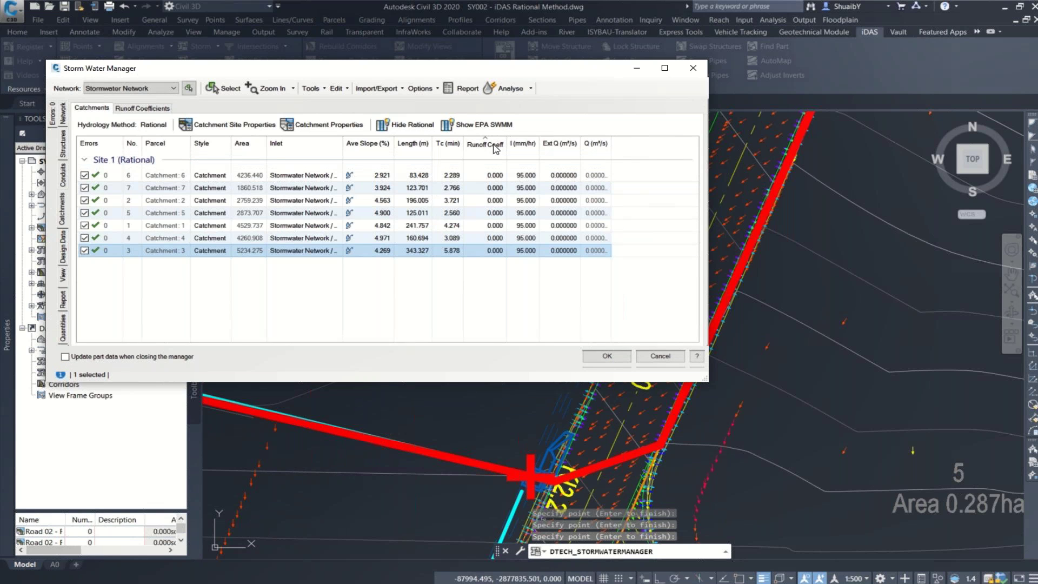
right_click(494, 146)
left_click(528, 152)
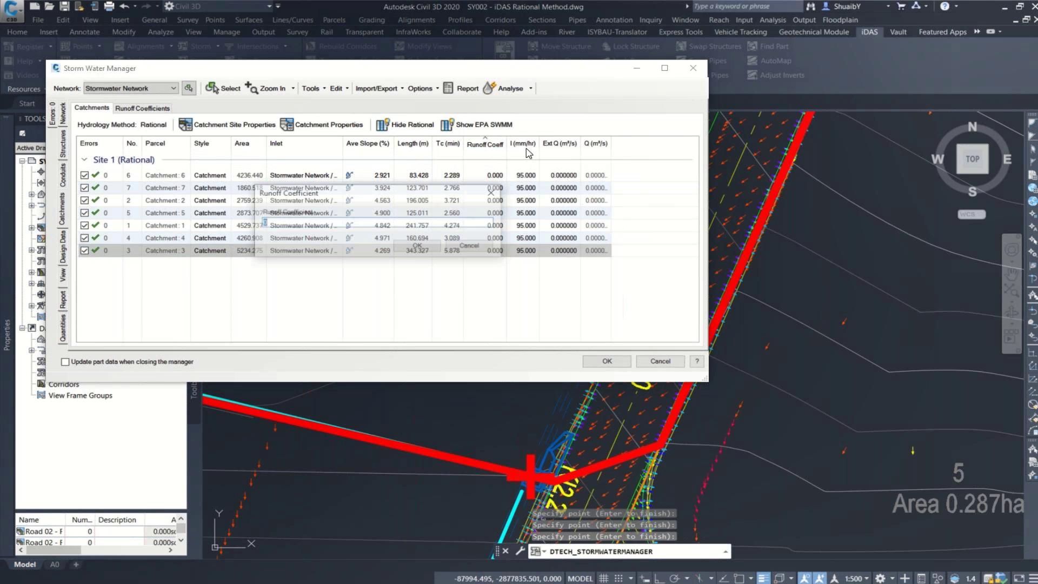
left_click(321, 221)
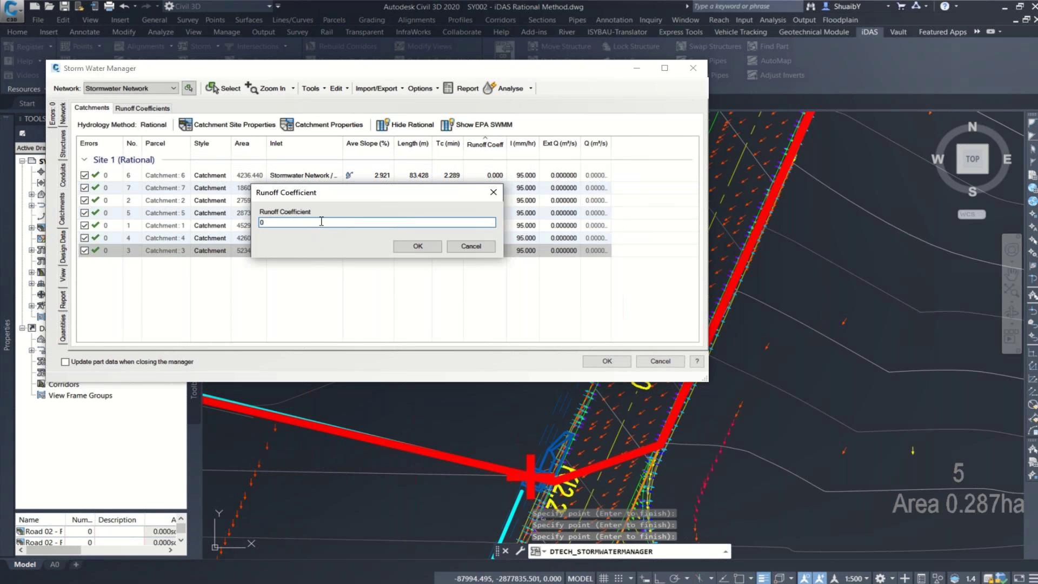
type(".85")
key("Return")
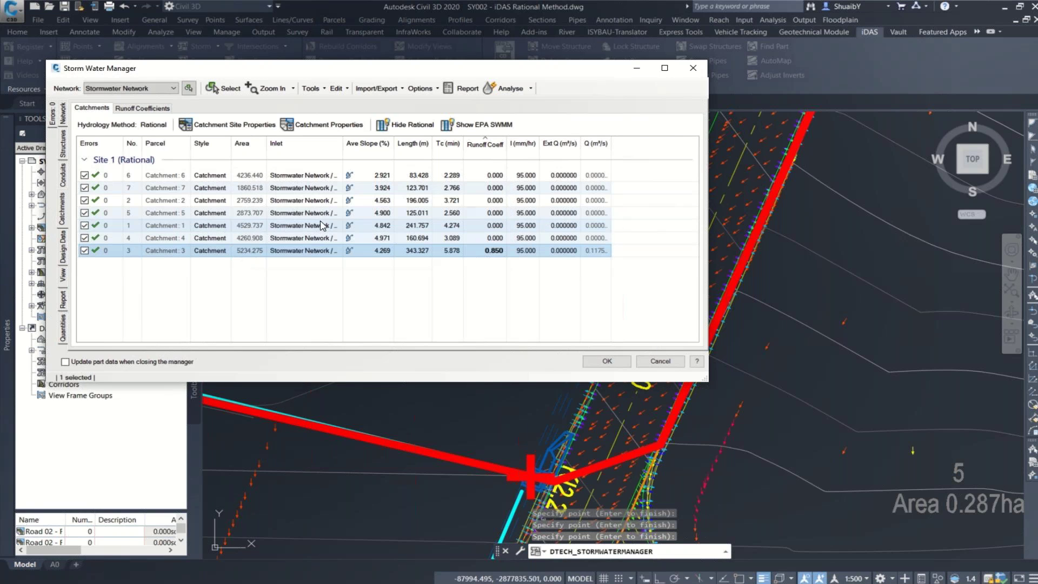
Clear the parcel selection, fill a runoff coefficient of 0.85 for all the other catchments, and check Catchment : 7 and Catchment : 2
left_click(496, 173)
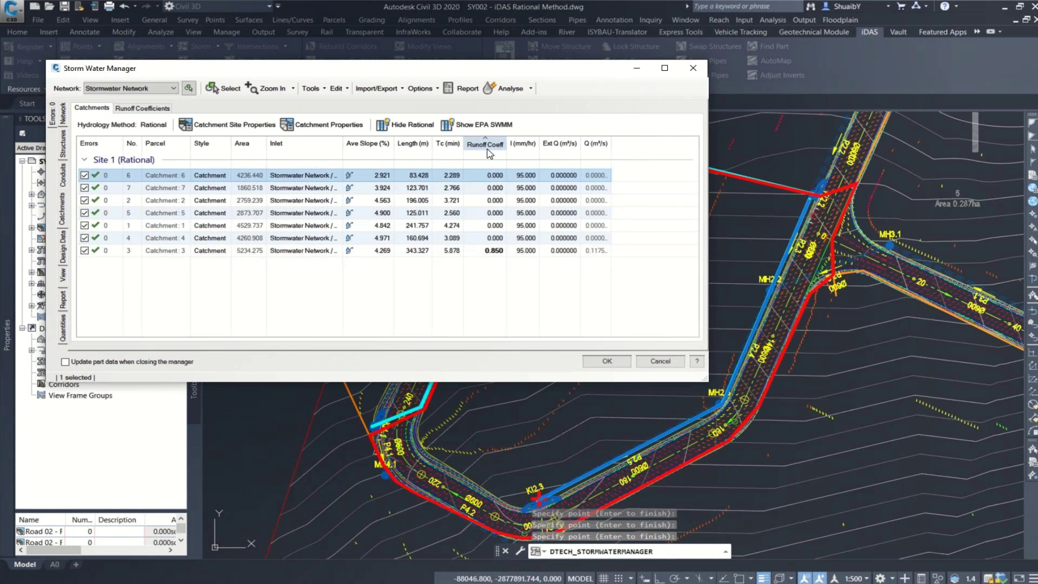
right_click(489, 153)
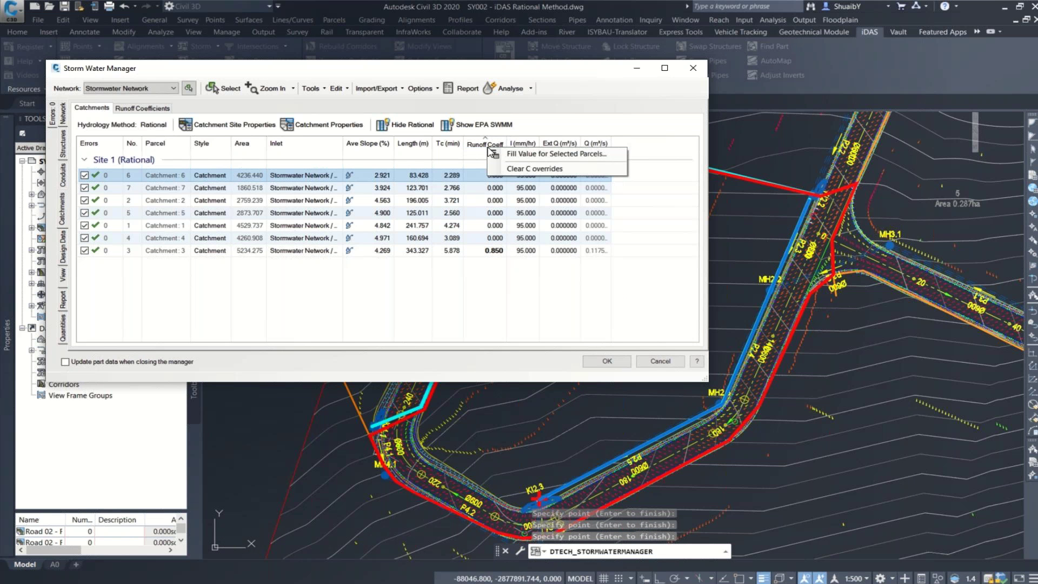
left_click(493, 172)
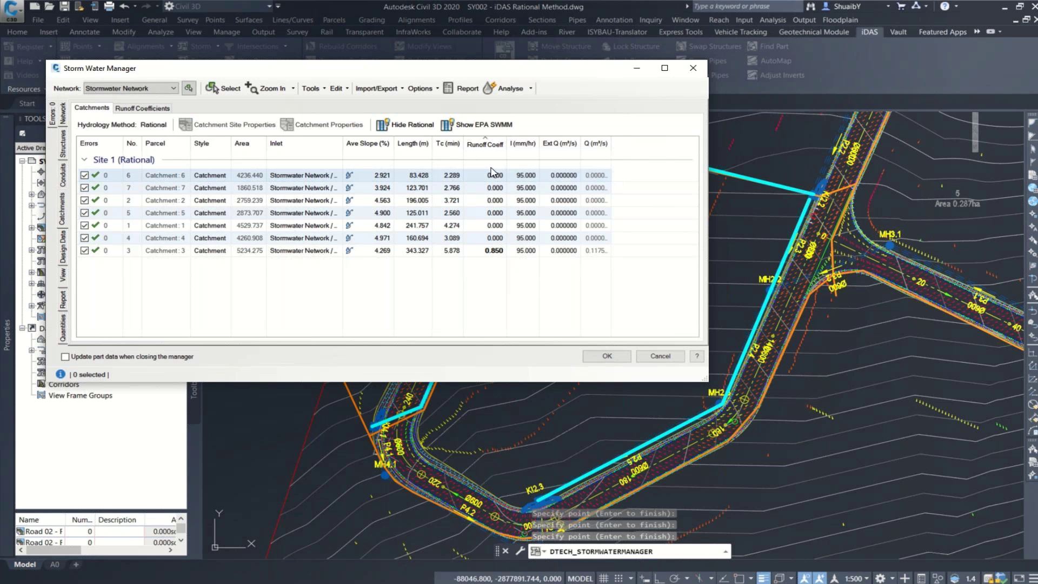
right_click(489, 146)
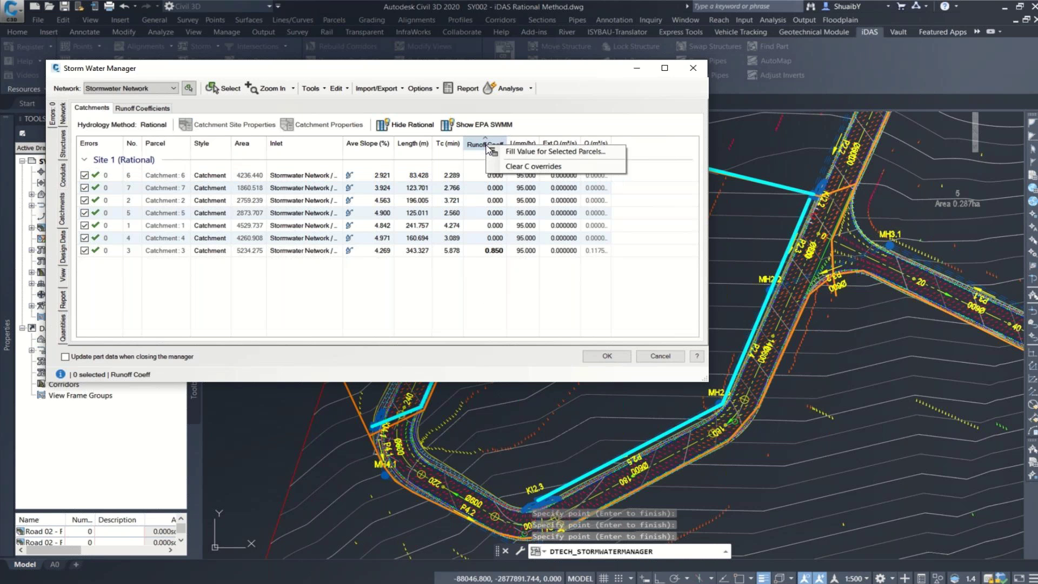
left_click(491, 152)
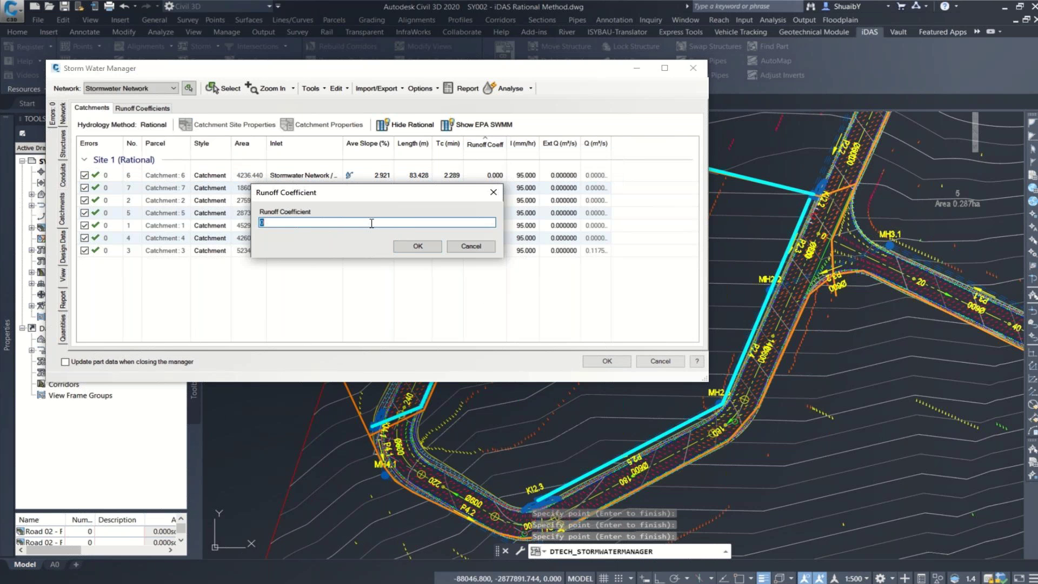
type("0.85")
key("Return")
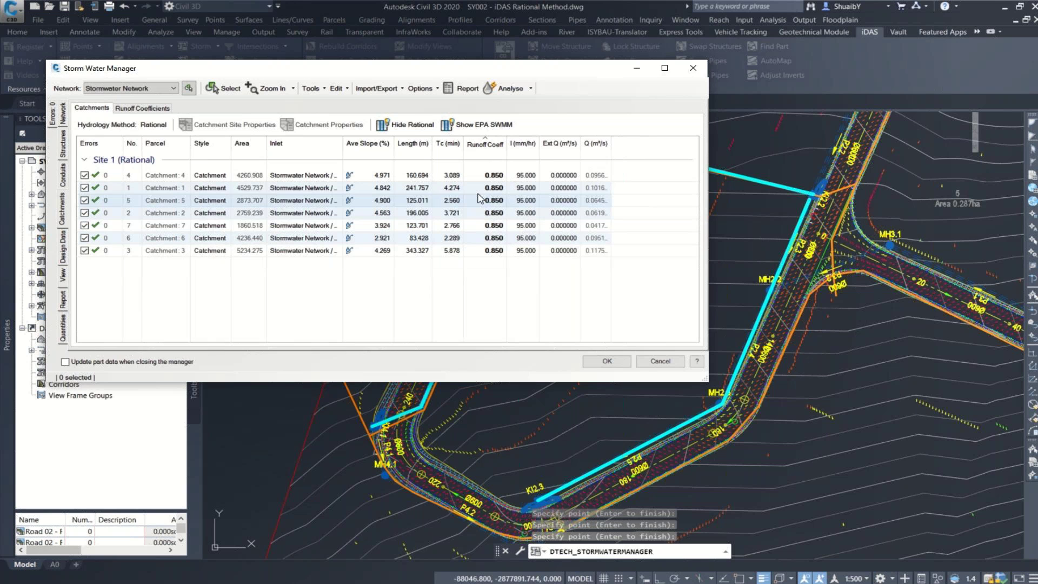
left_click(493, 227)
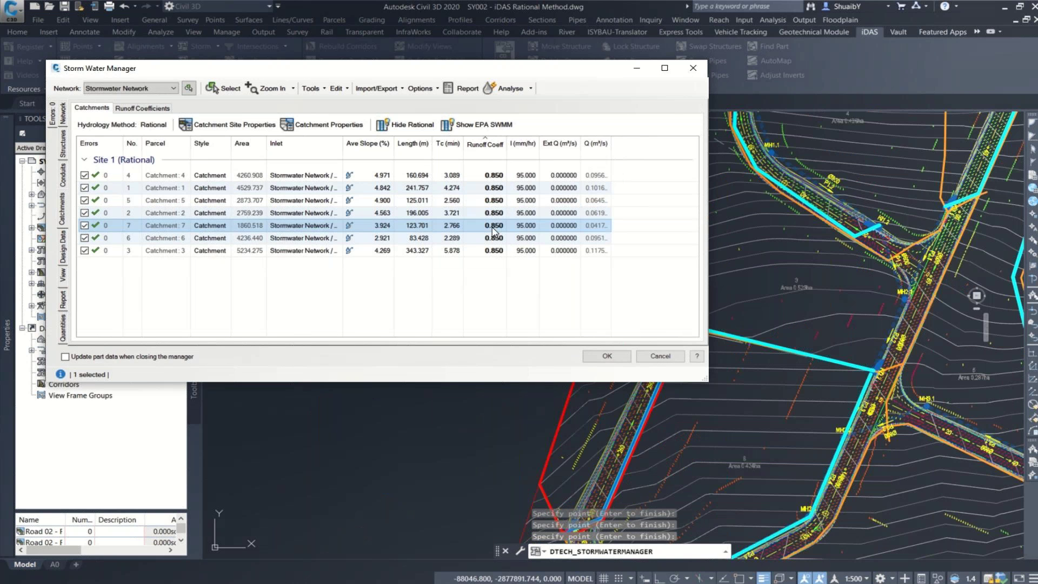
key("Up")
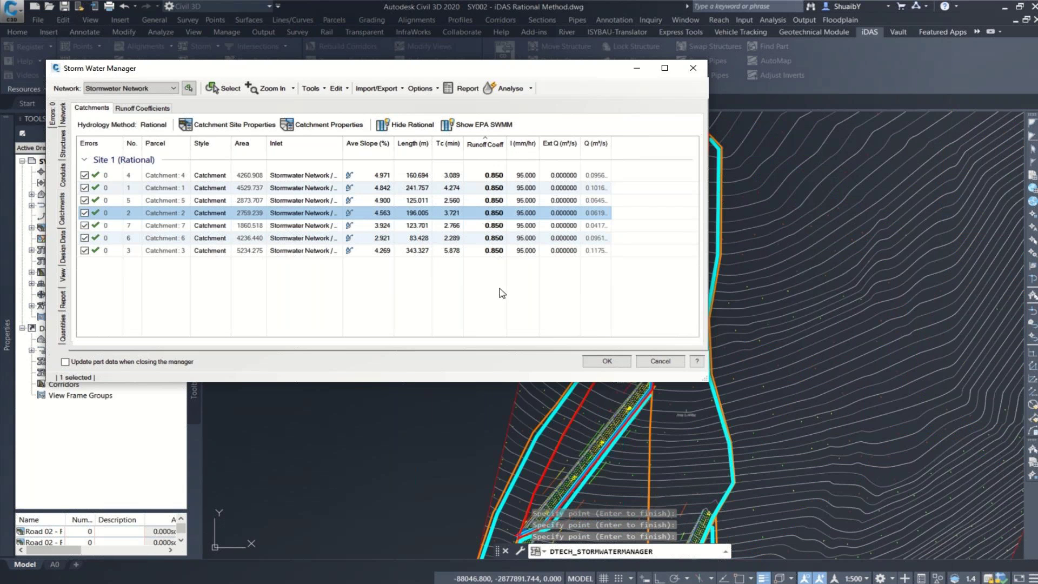
Clear the catchment selection and review the stormwater network's conduits and design data
left_click(502, 293)
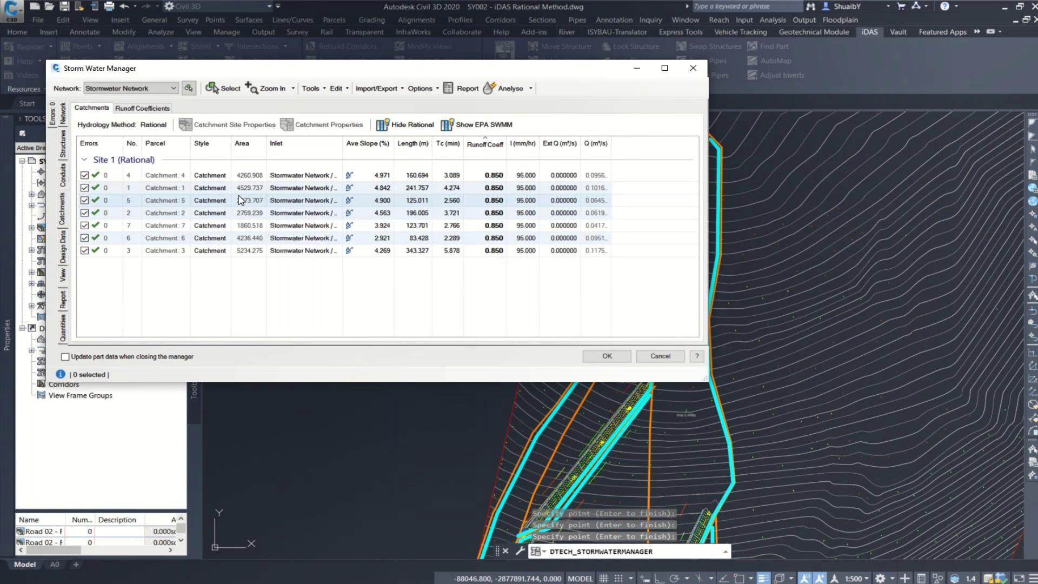
left_click(63, 178)
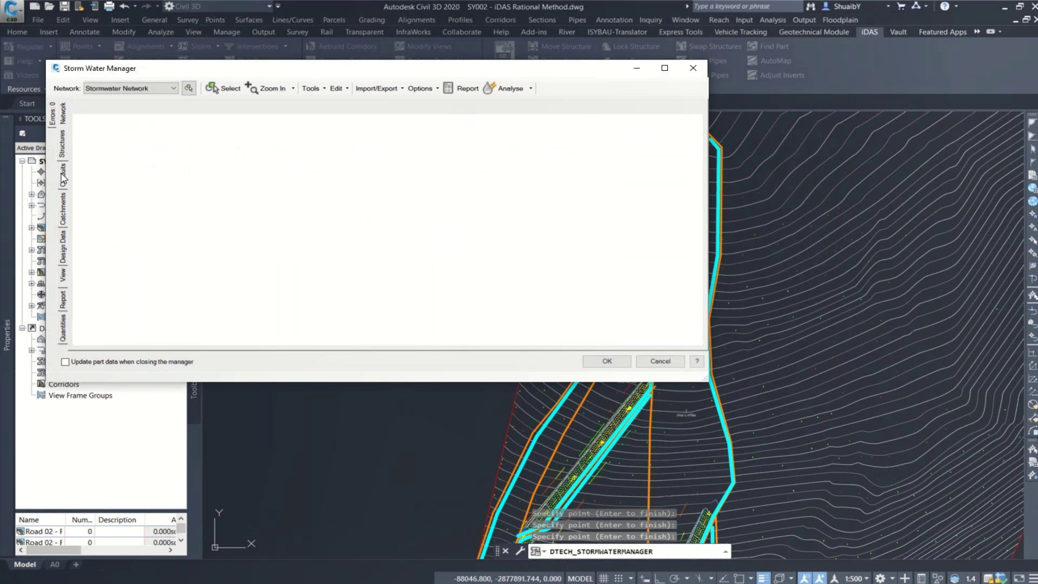
left_click_drag(199, 337, 167, 341)
left_click(64, 253)
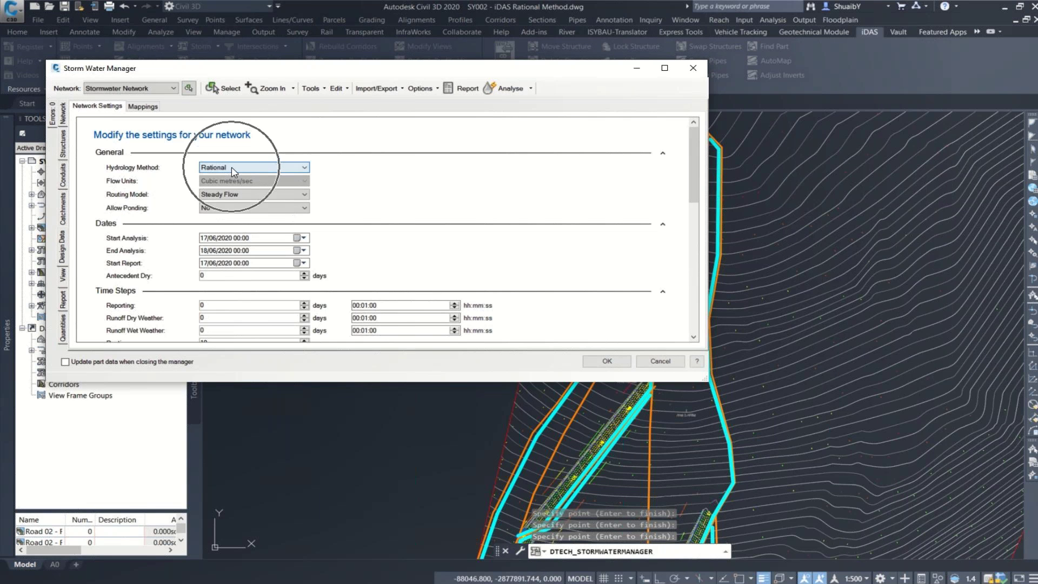
Set the hydrodynamic diameter to 1200 mm in the network's pipe design rules, check the report page and accept the Storm Water Manager settings
scroll(215, 163, "down", 1)
scroll(454, 186, "down", 2)
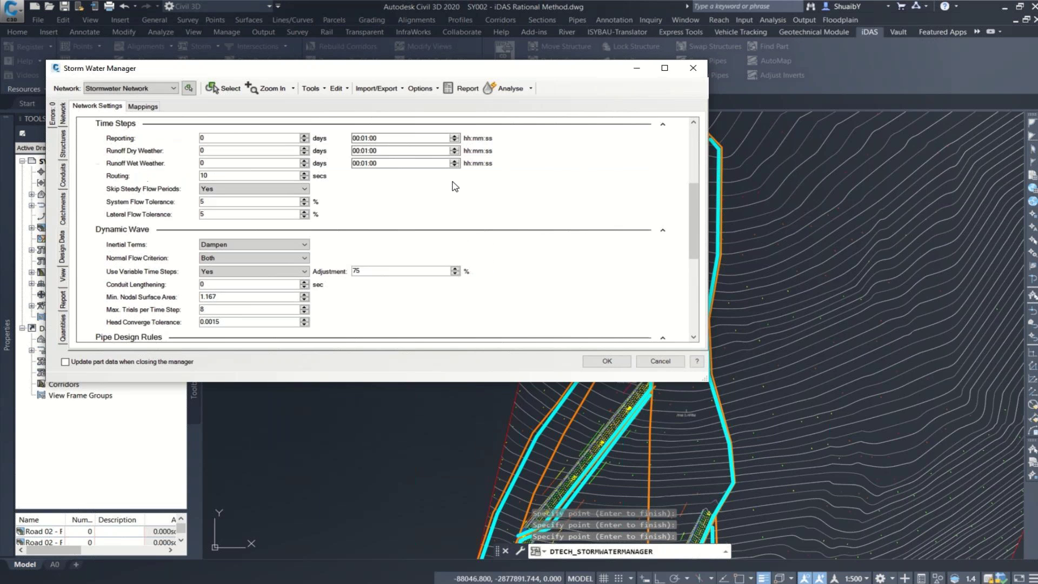
scroll(647, 261, "down", 1)
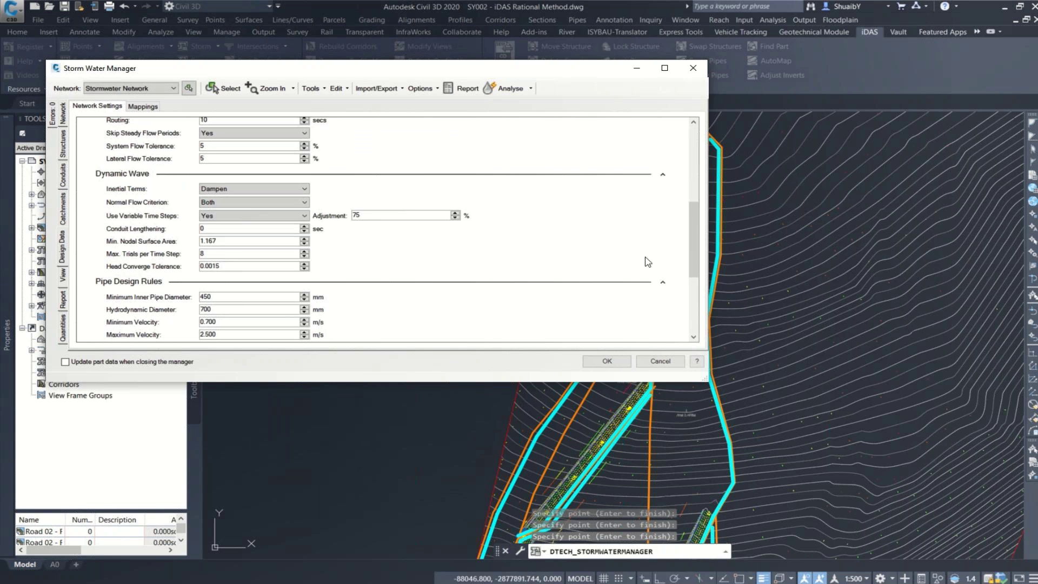
scroll(202, 186, "down", 3)
left_click(224, 148)
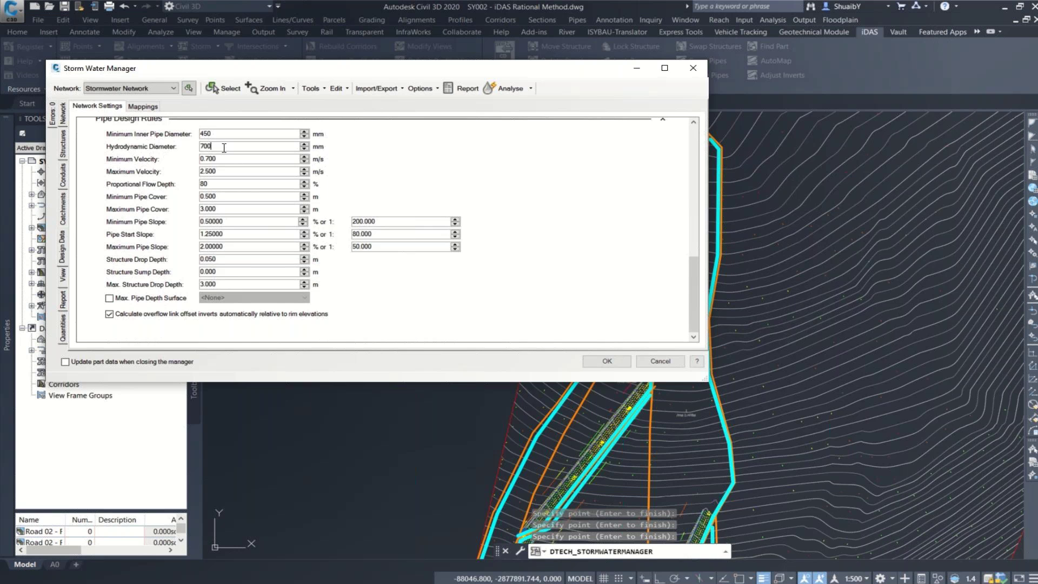
key("BackSpace")
key("BackSpace")
key("BackSpace")
type("1200")
left_click(63, 301)
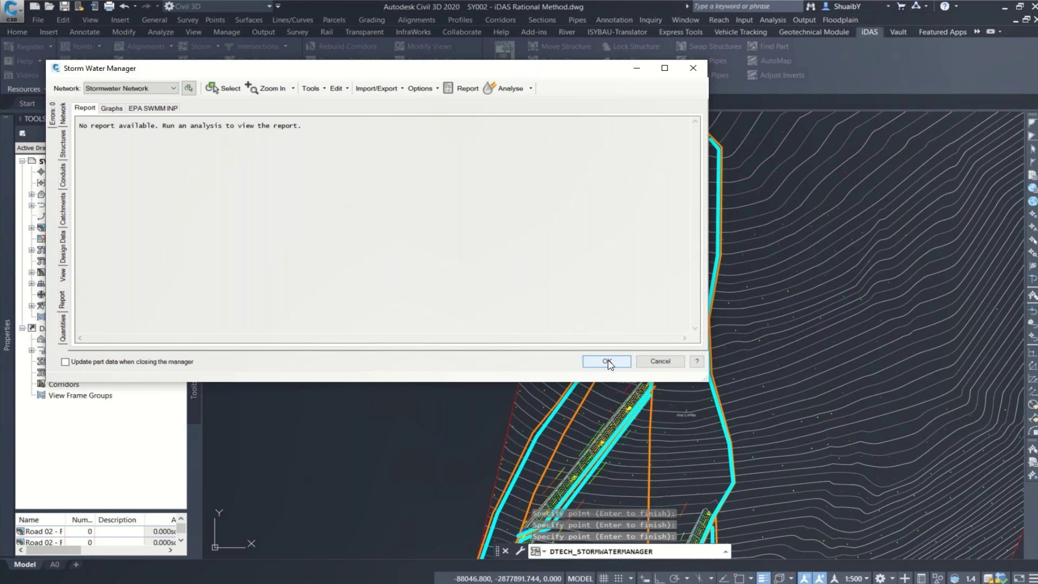
left_click(608, 361)
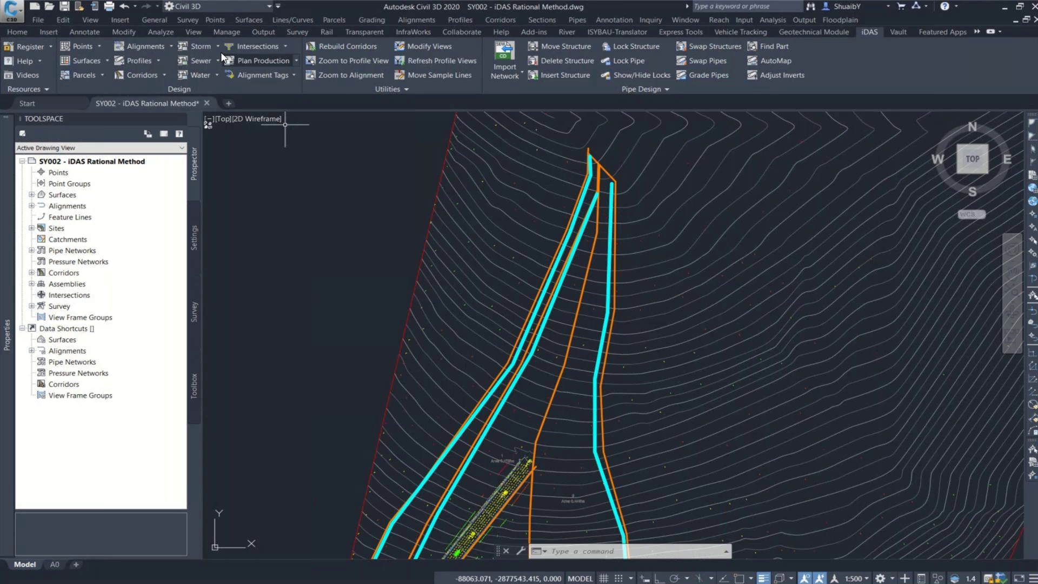
Reopen Storm Water Manager and run a Hydrodynamic Optimisation Analysis on the Stormwater Network
left_click(218, 47)
left_click(211, 70)
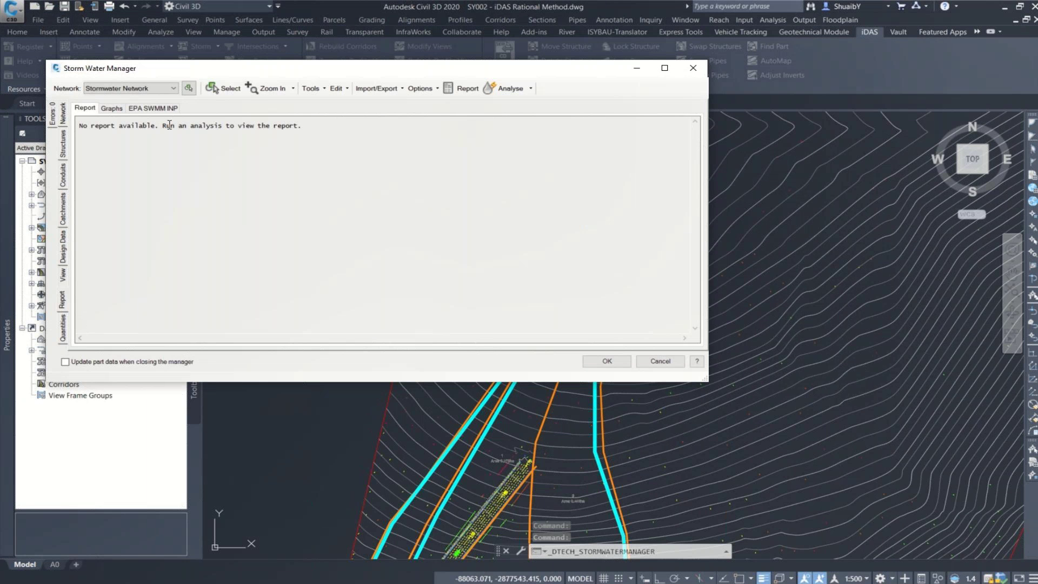
left_click(530, 88)
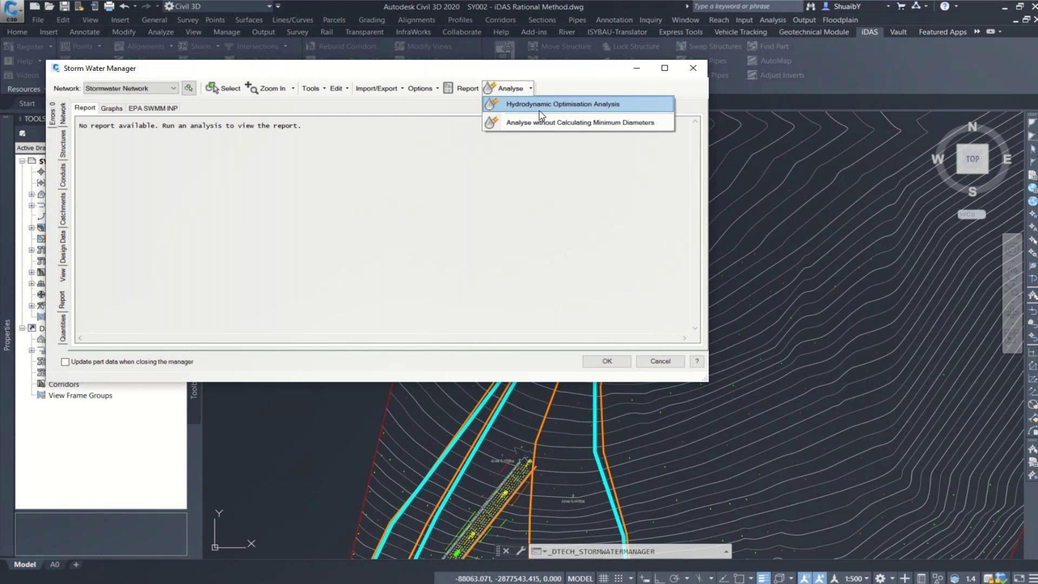
left_click(541, 109)
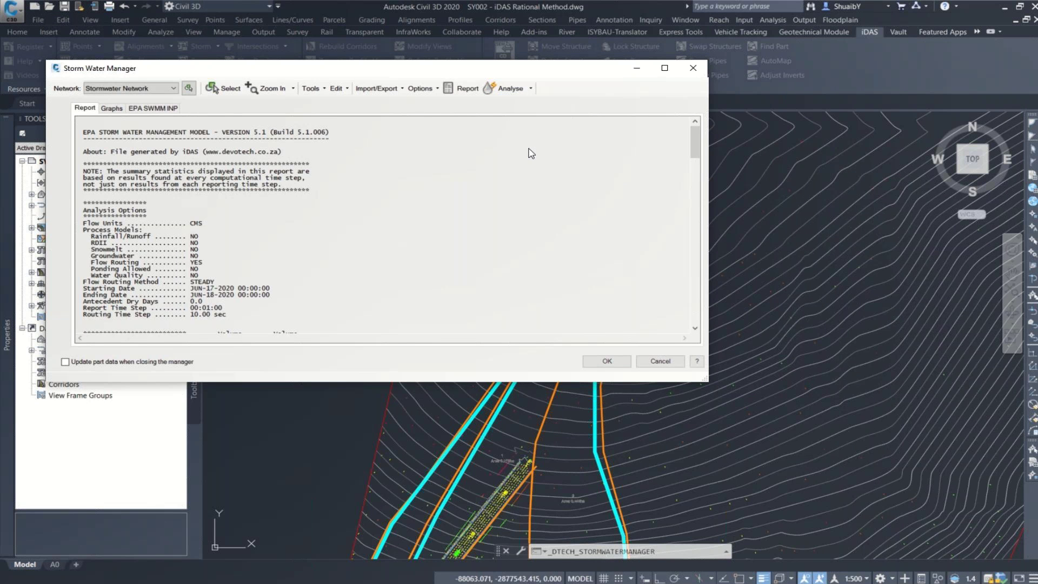
mouse_move(577, 96)
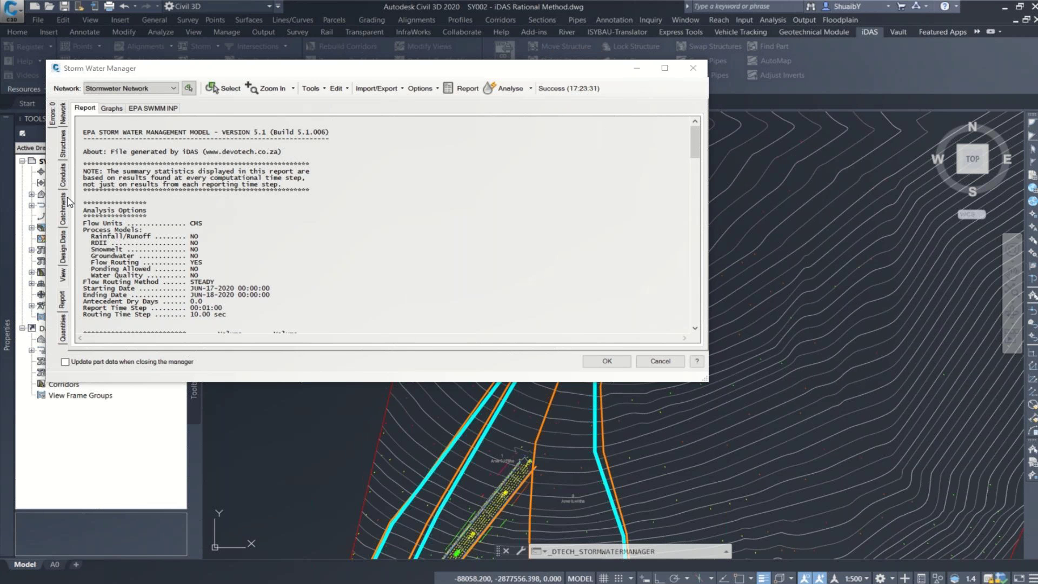
Apply the minimum pipe sizes to all pipes, allowing every ROCLA Interlocking Class 75D SANS 677 size and matching pipes at the crown
left_click(65, 176)
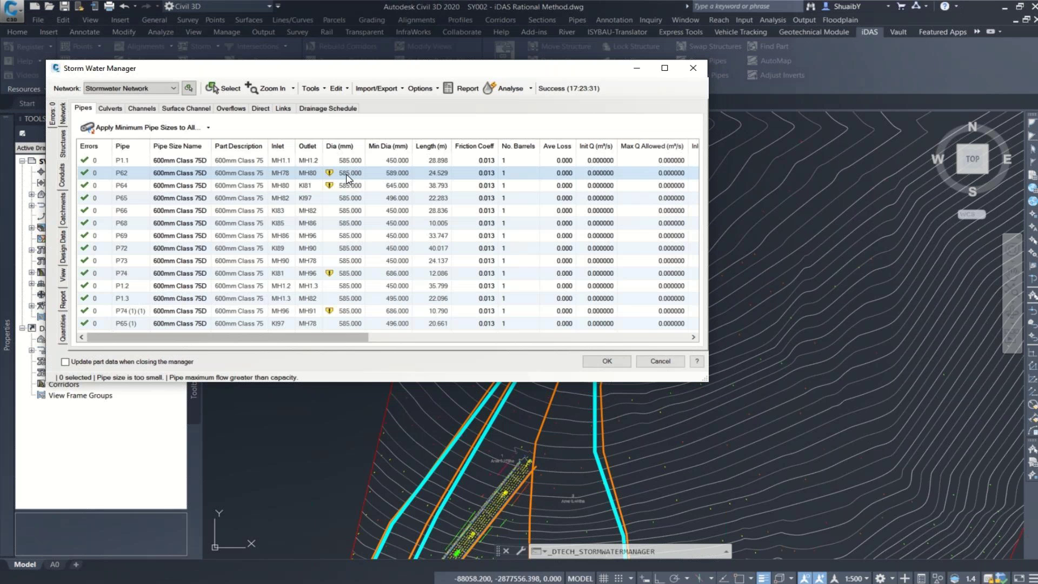
left_click(167, 130)
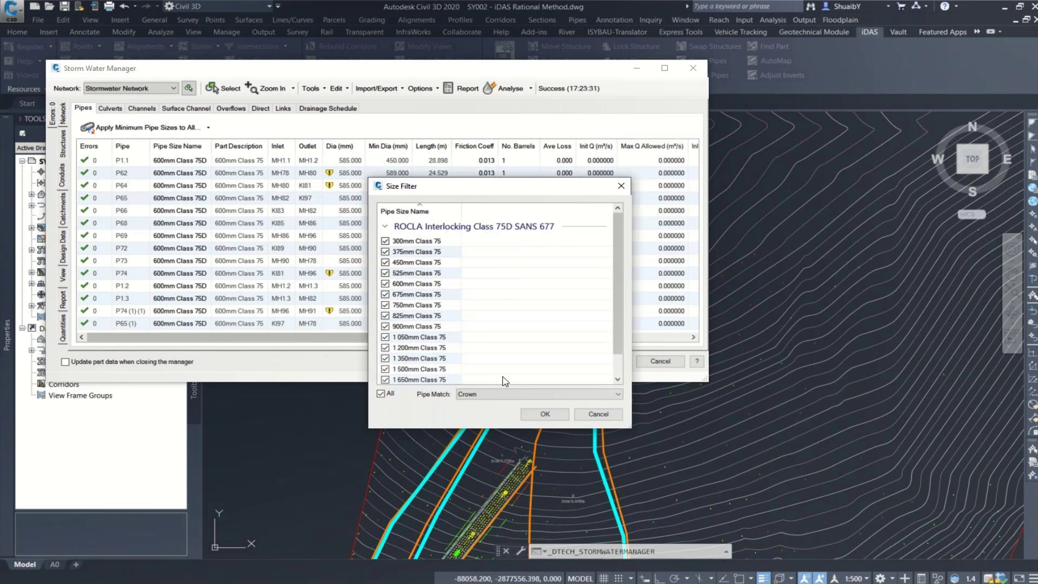
key("Return")
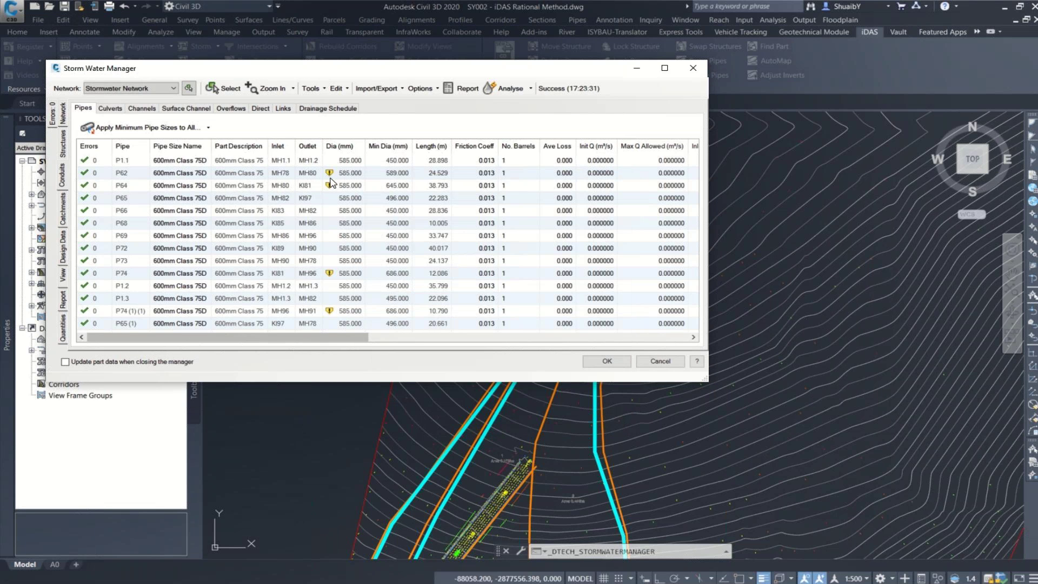
left_click(330, 178)
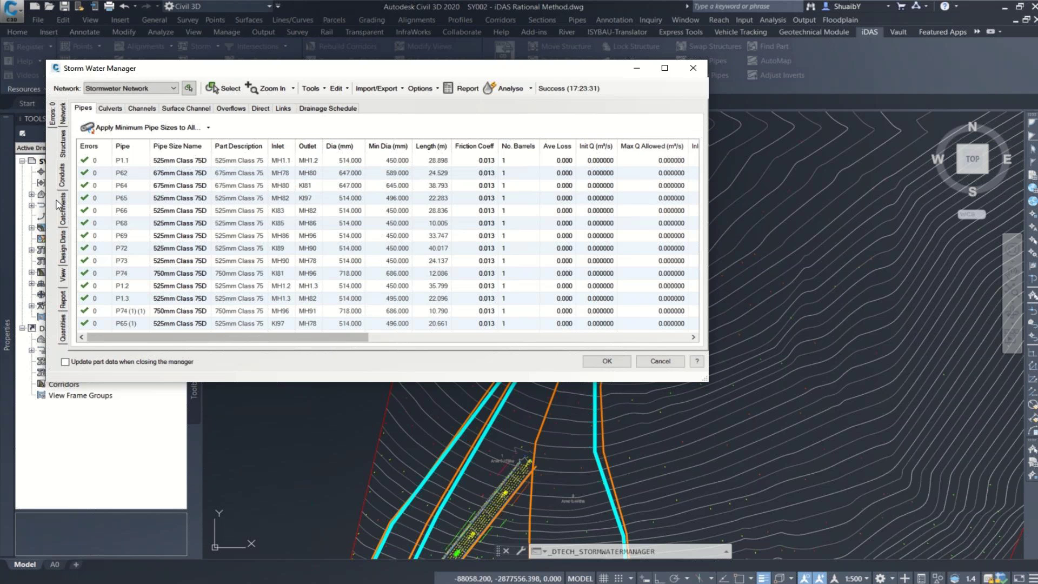
Review the inlets, the resized pipes and the analysis report, from the node depth summary down to the conduit surcharge summary
left_click(64, 145)
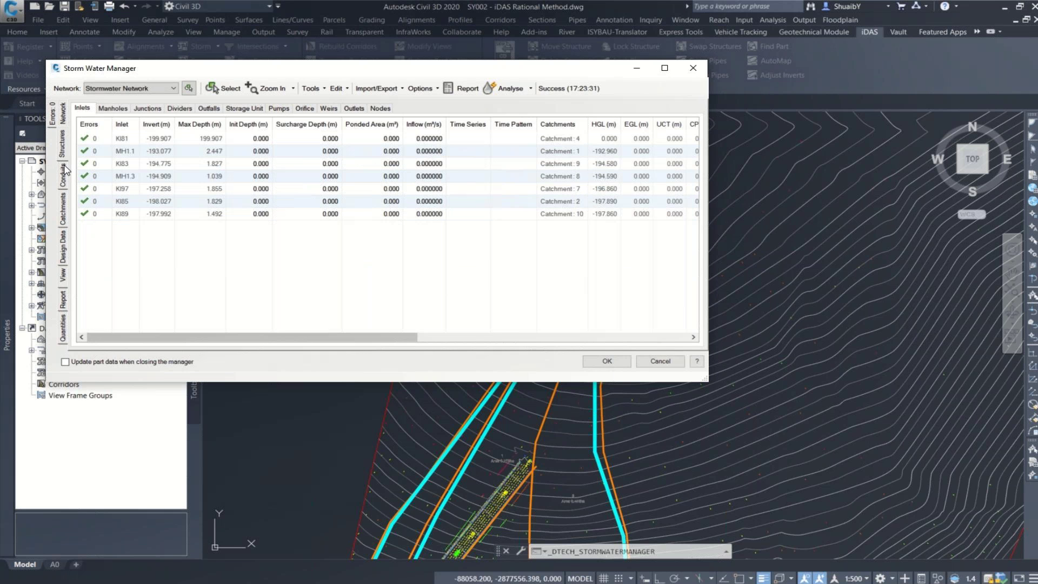
left_click(65, 172)
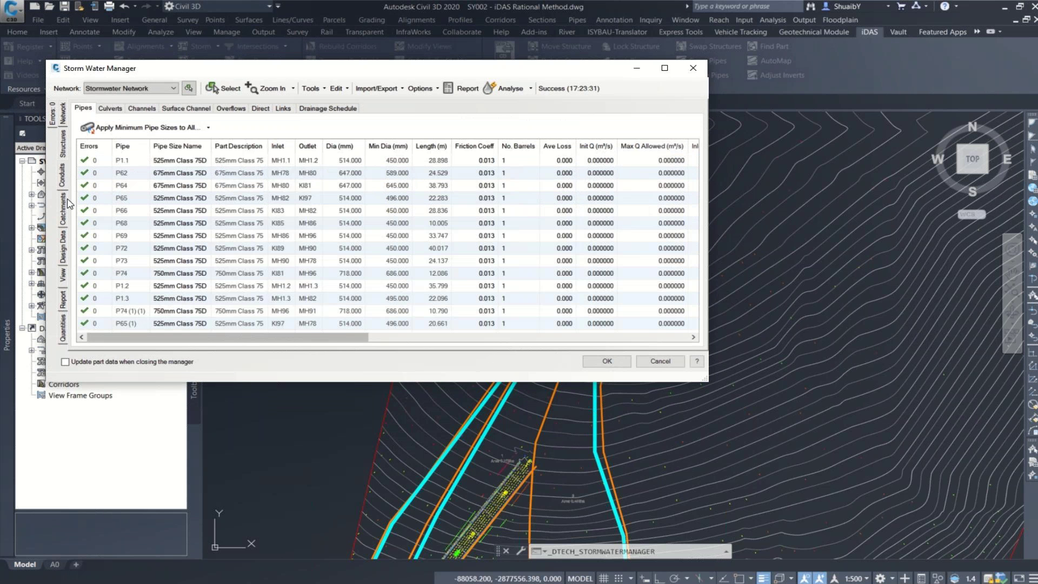
left_click(64, 302)
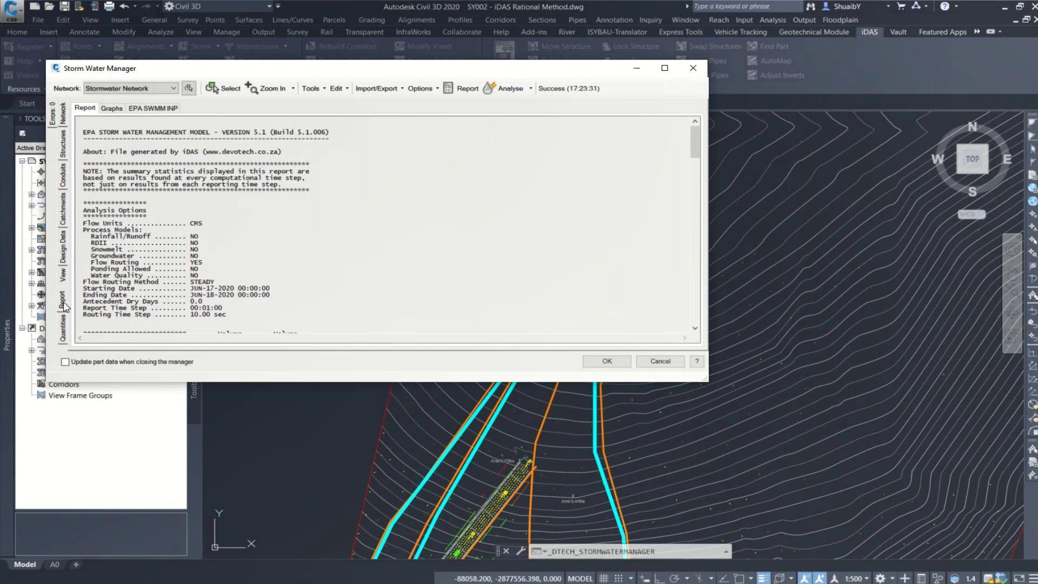
scroll(240, 219, "down", 7)
scroll(240, 219, "down", 14)
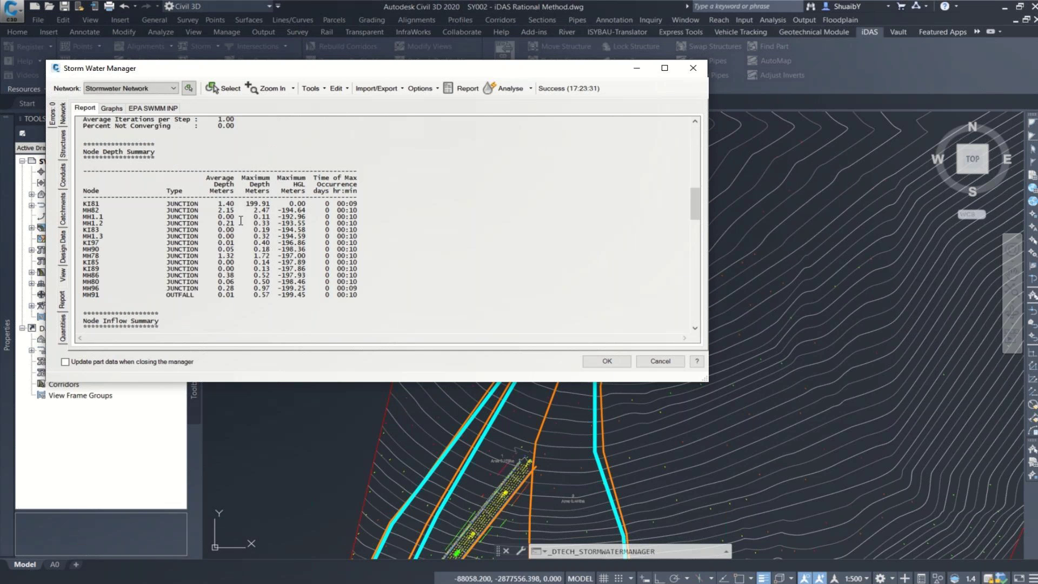
scroll(241, 220, "down", 18)
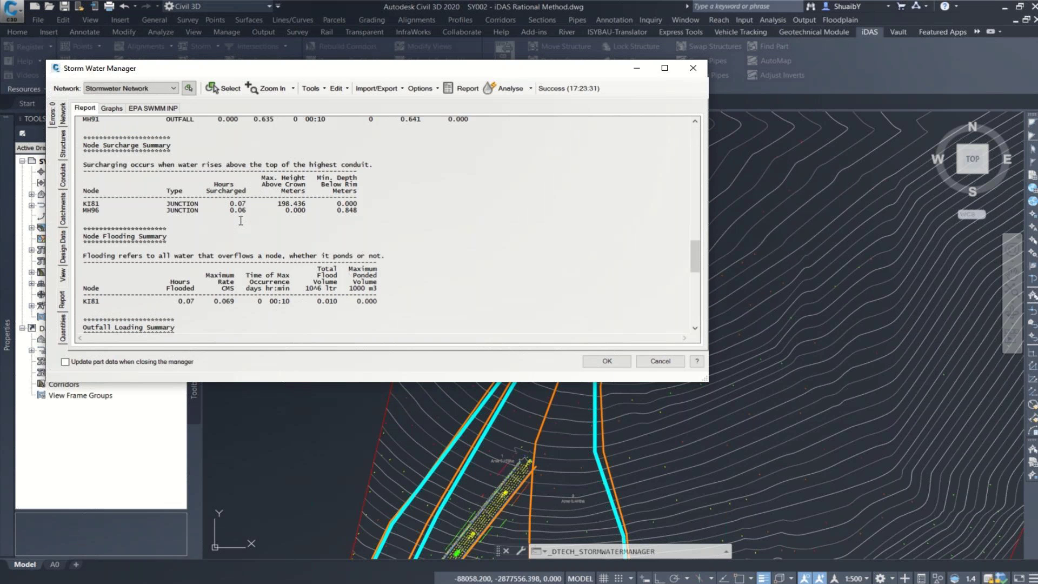
scroll(241, 220, "down", 11)
scroll(241, 220, "down", 3)
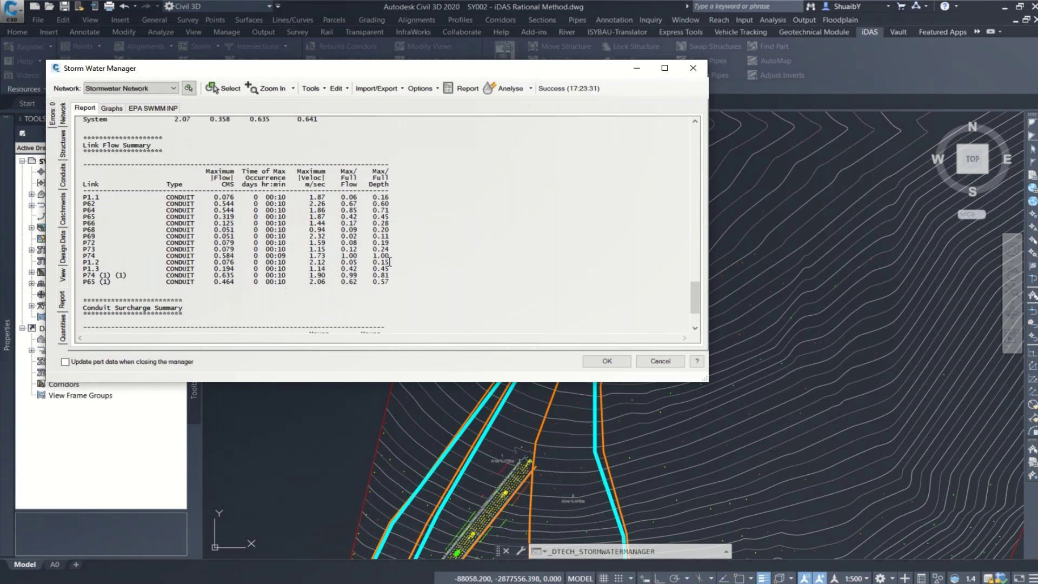
scroll(444, 242, "down", 2)
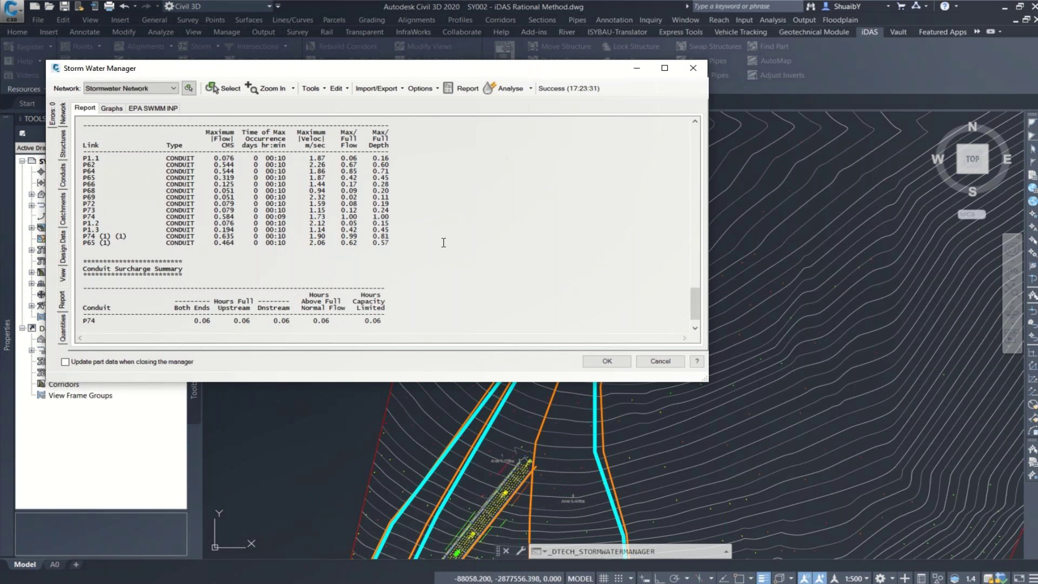
scroll(443, 243, "down", 1)
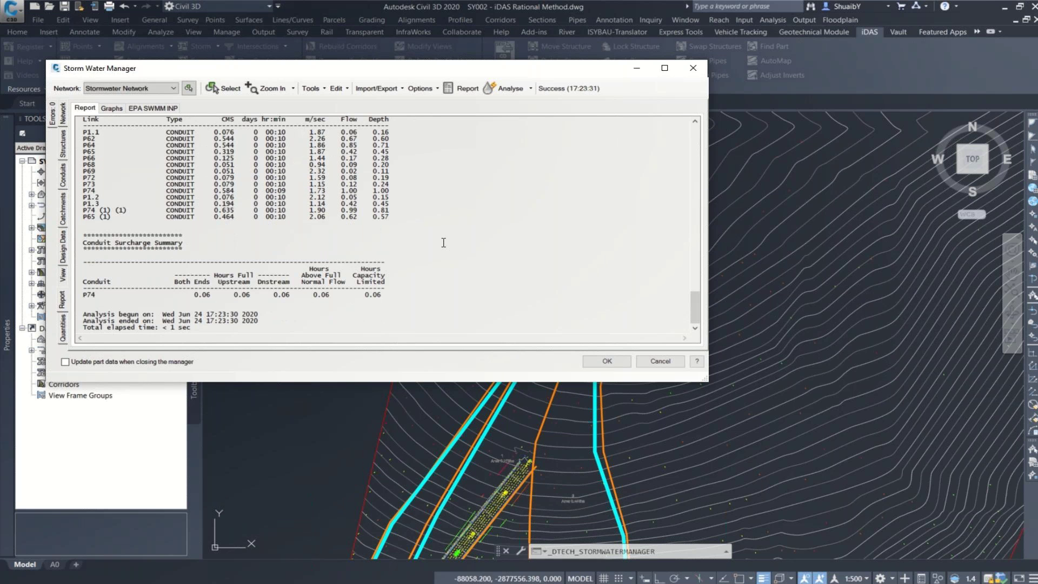
Accept and close Storm Water Manager, and check the hydraulics band of long section KI1.1 - OF before reopening the manager's pipe table
left_click(606, 361)
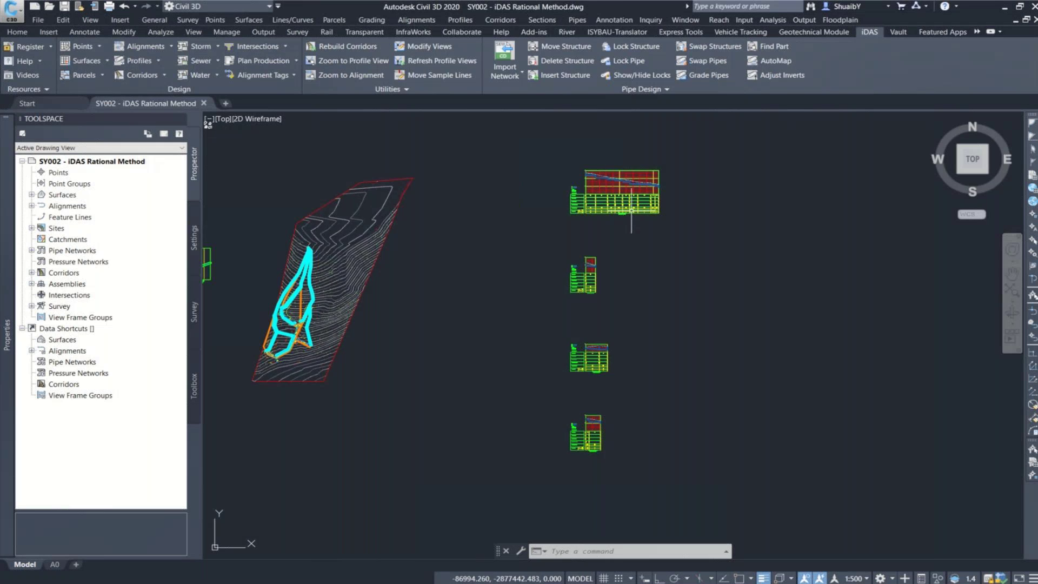
scroll(632, 210, "up", 4)
scroll(454, 239, "up", 8)
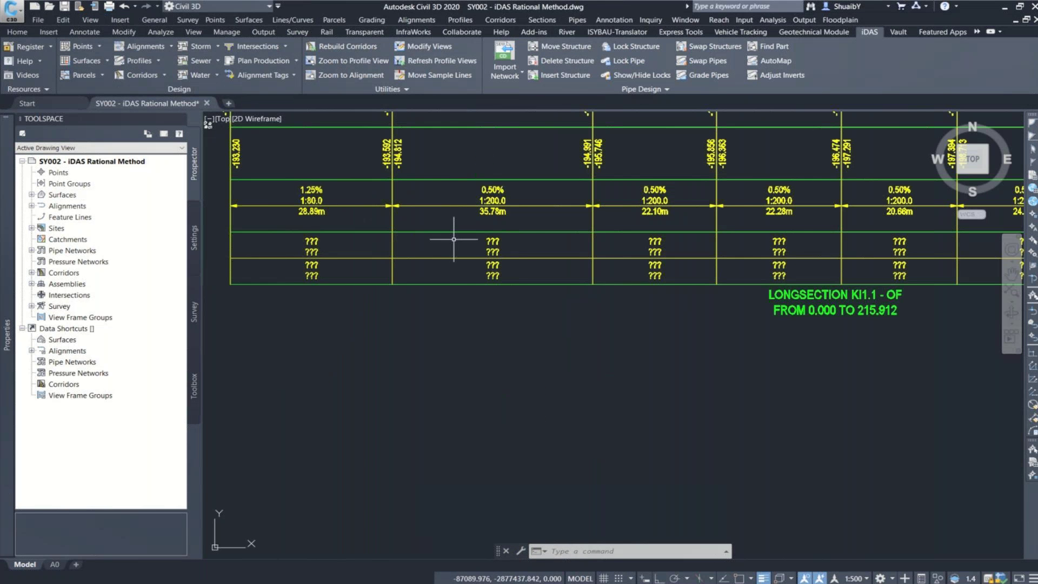
left_click(495, 249)
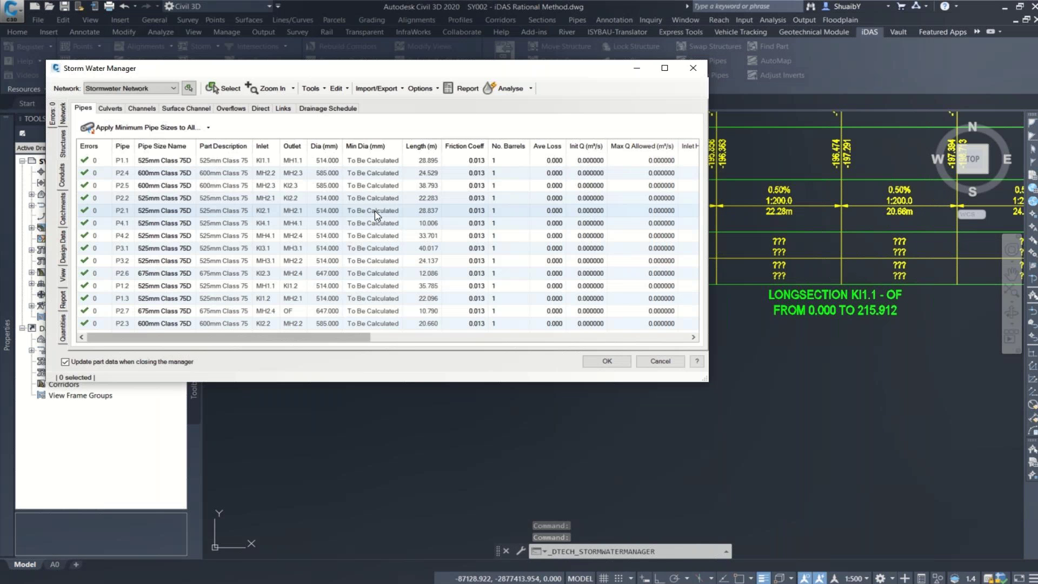
Run the Hydrodynamic Optimisation Analysis and apply the minimum pipe sizes to all pipes, with all Class 75 sizes allowed and crown matching
left_click(529, 89)
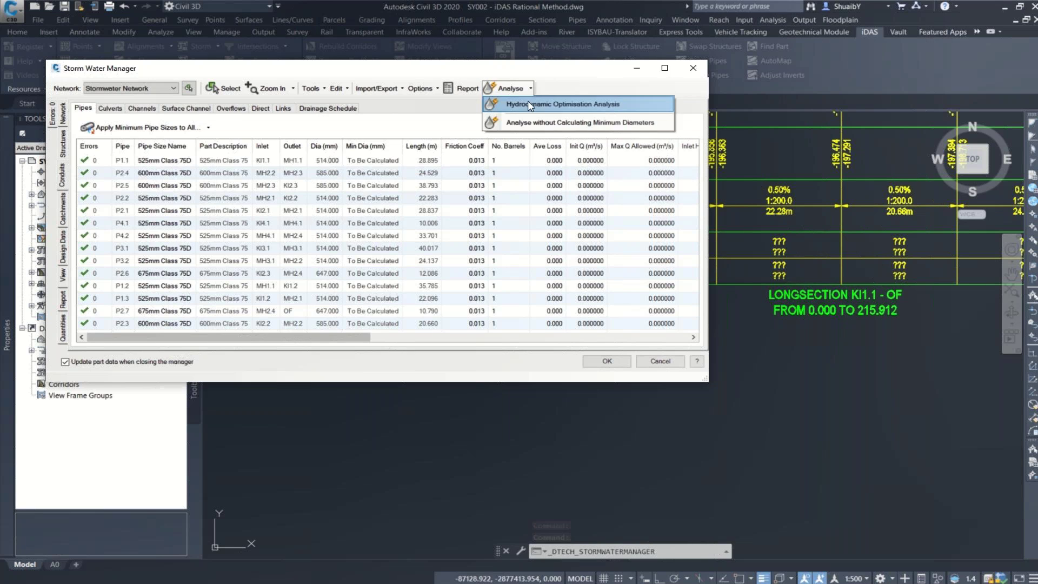
left_click(530, 104)
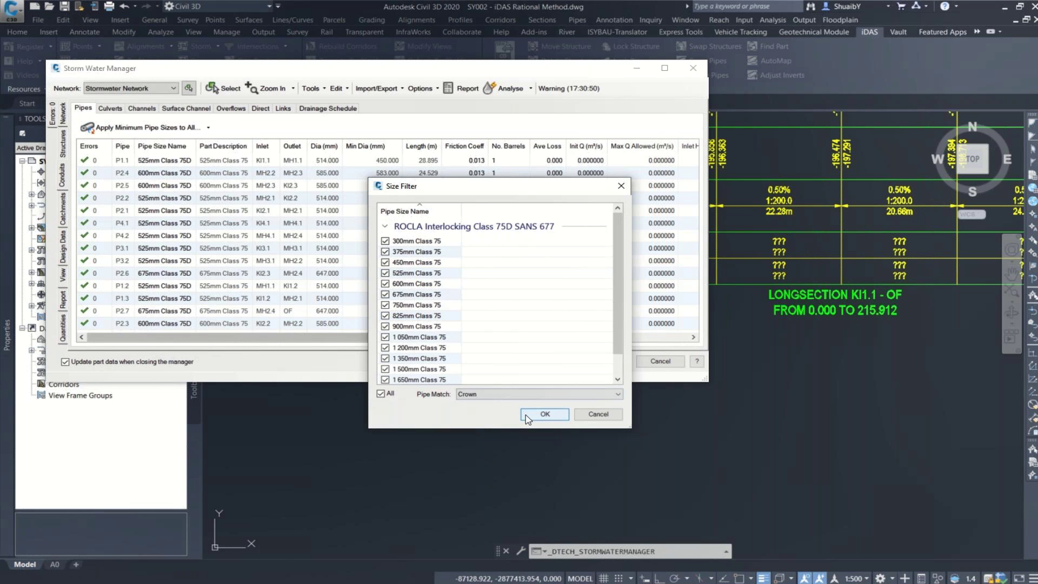
left_click(544, 414)
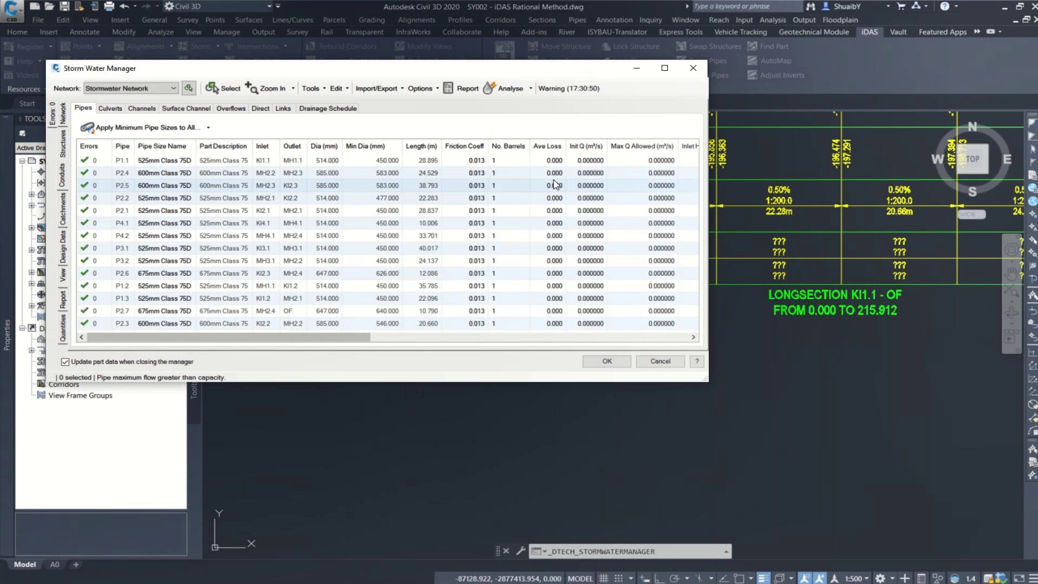
Run the analysis again and accept the manager with part data updated on closing, so the design flows reach the profile bands
left_click(518, 91)
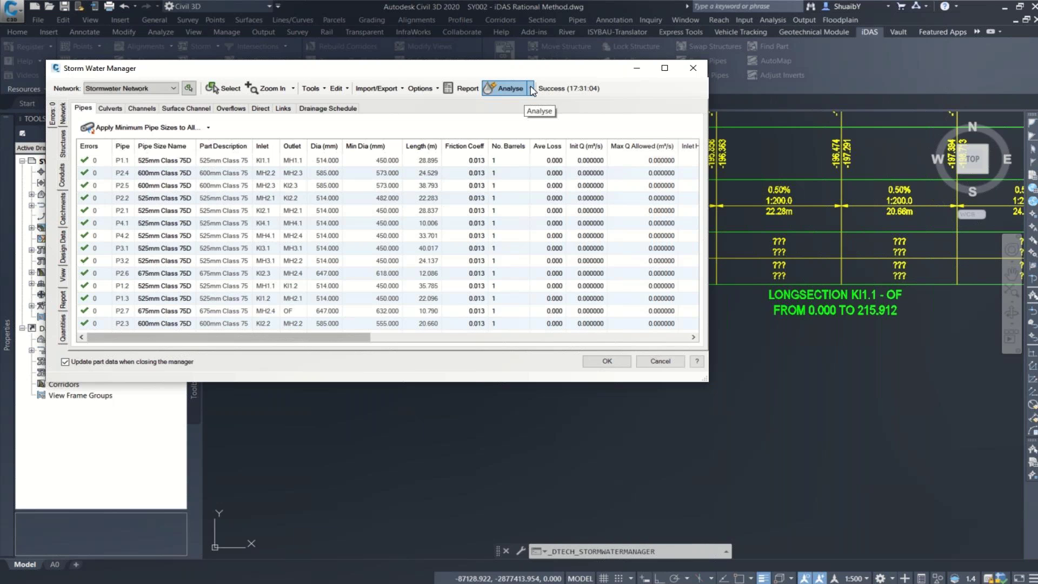
mouse_move(565, 98)
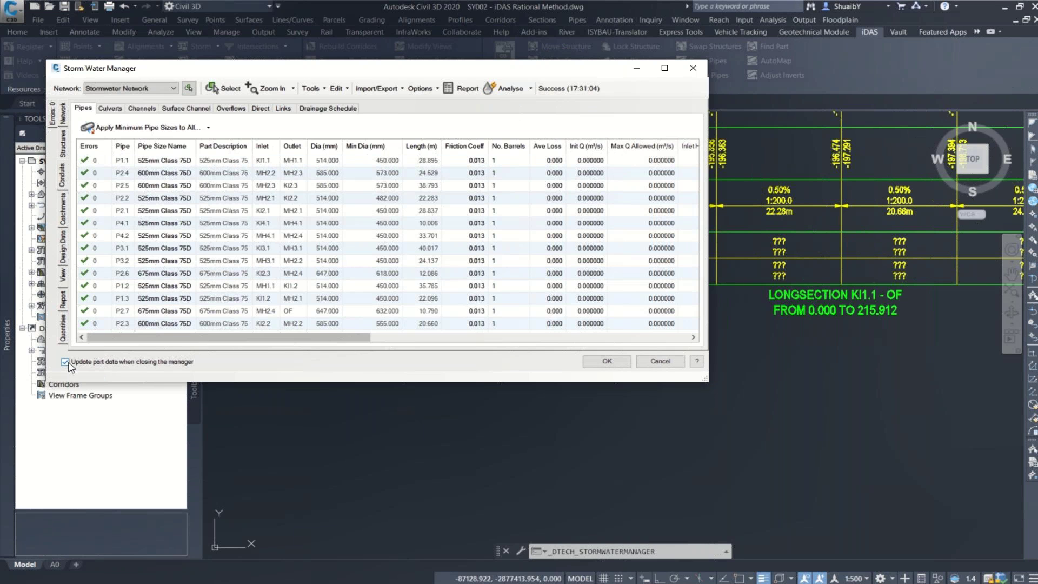
left_click(614, 369)
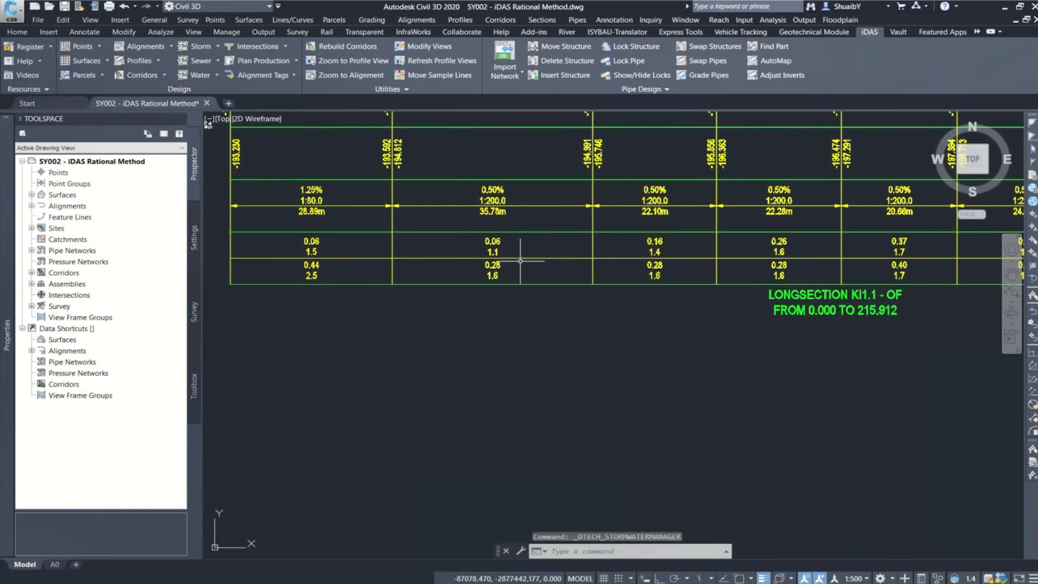
Examine the design and maximum flow and velocity values in the hydraulics bands of long sections KI1.1 - OF and KI2.1 - MH2.1
scroll(466, 266, "down", 2)
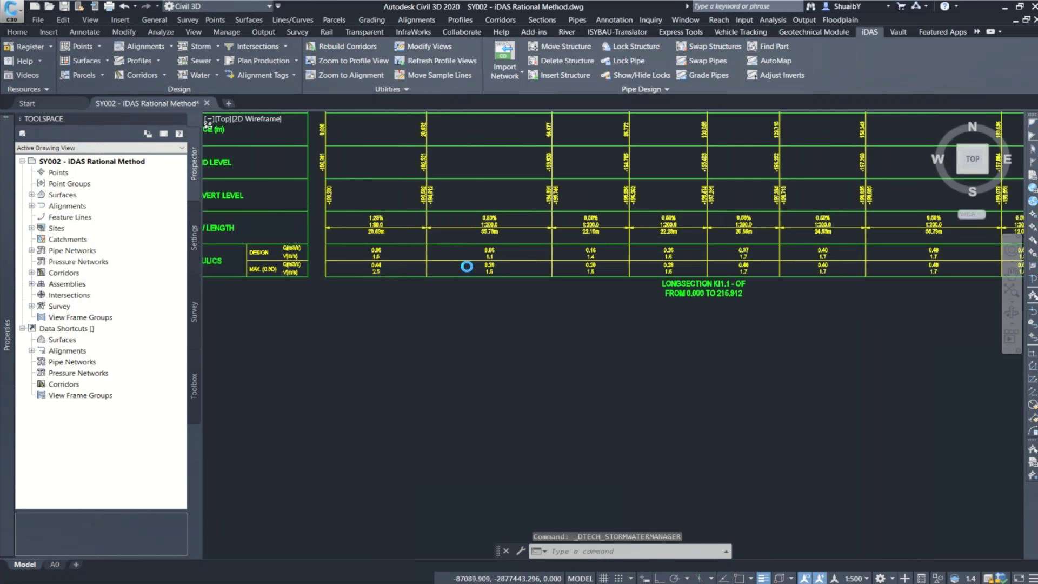
scroll(467, 266, "down", 2)
scroll(546, 355, "down", 3)
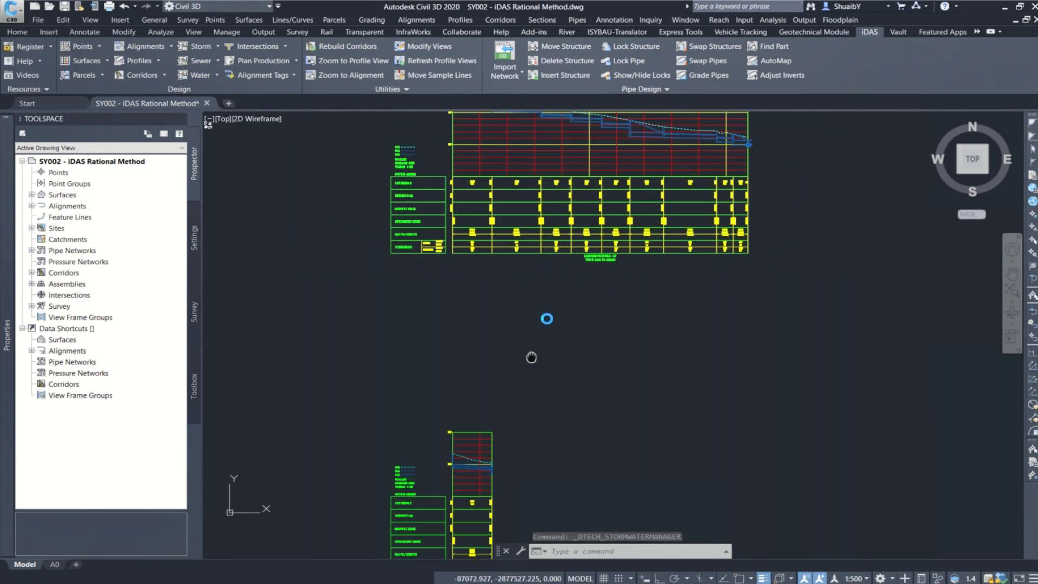
scroll(528, 417, "up", 5)
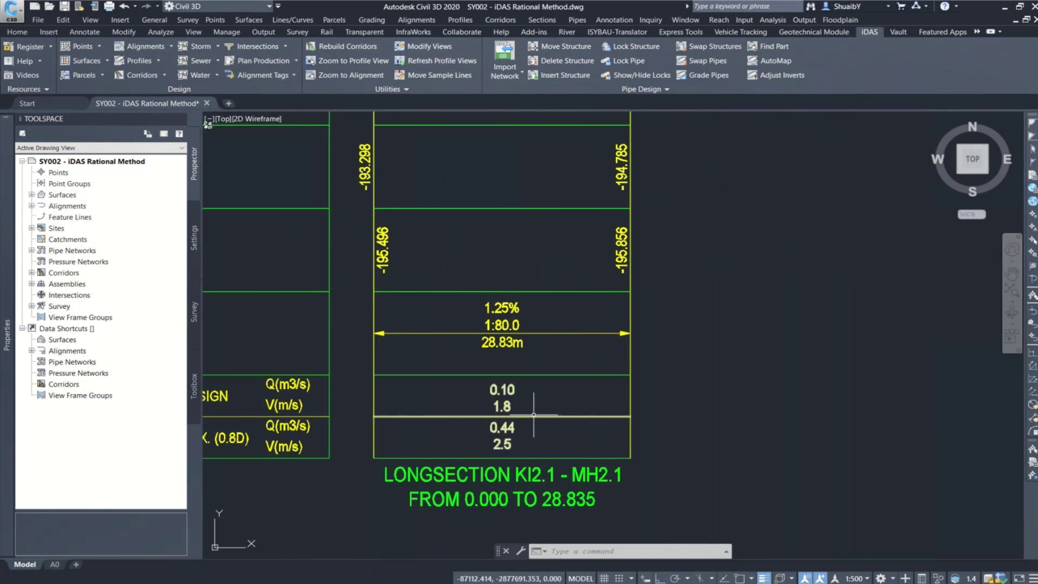
scroll(534, 415, "down", 5)
middle_click_drag(535, 303, 523, 445)
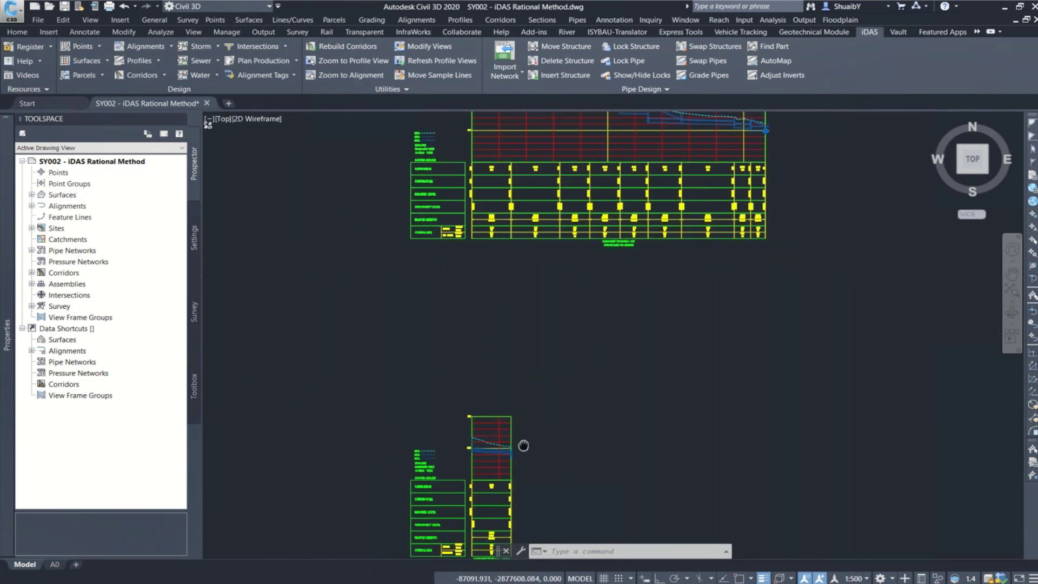
scroll(546, 352, "down", 5)
middle_click_drag(546, 387, 644, 261)
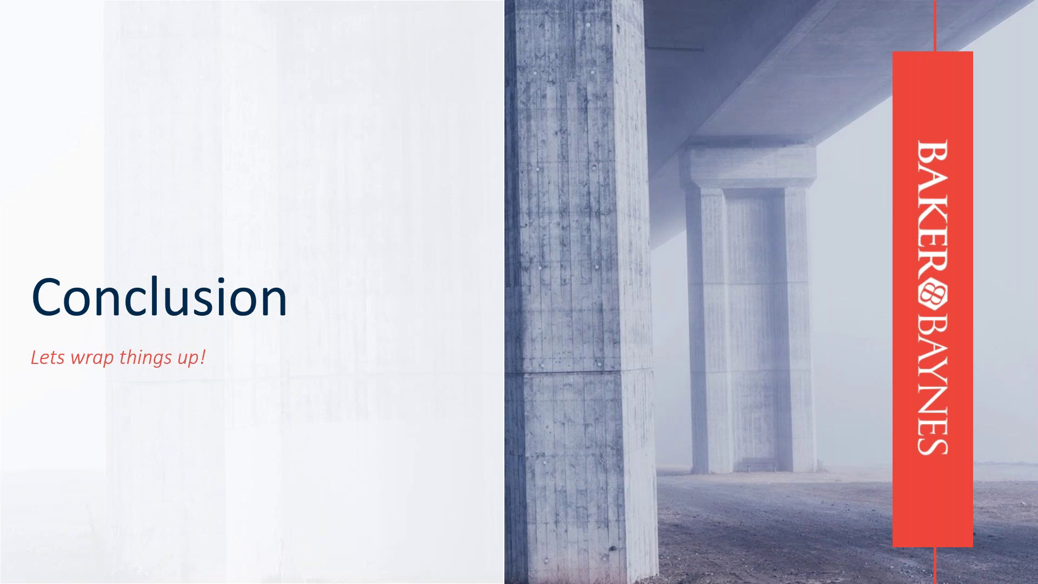
key("Right")
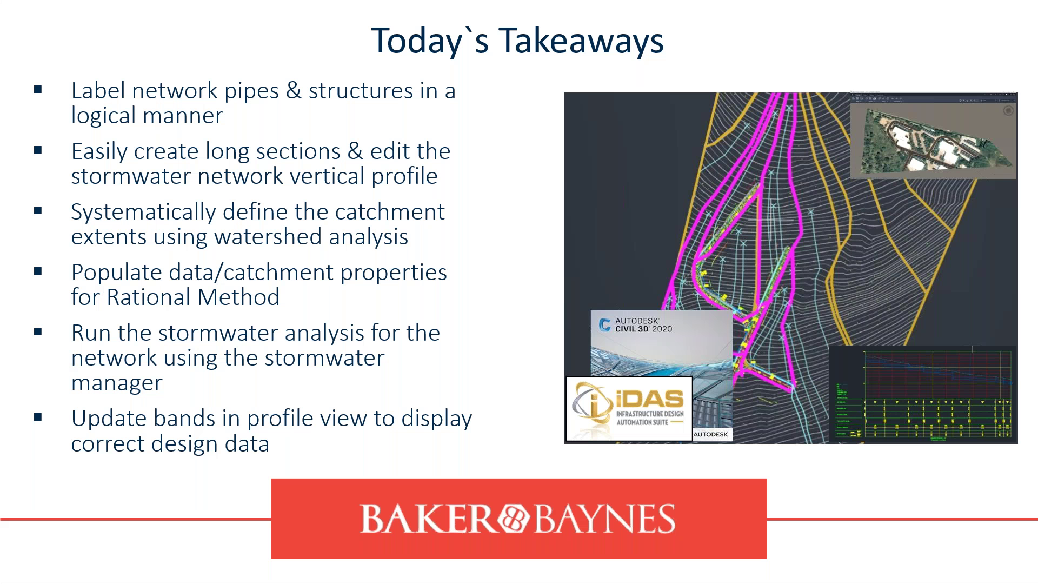